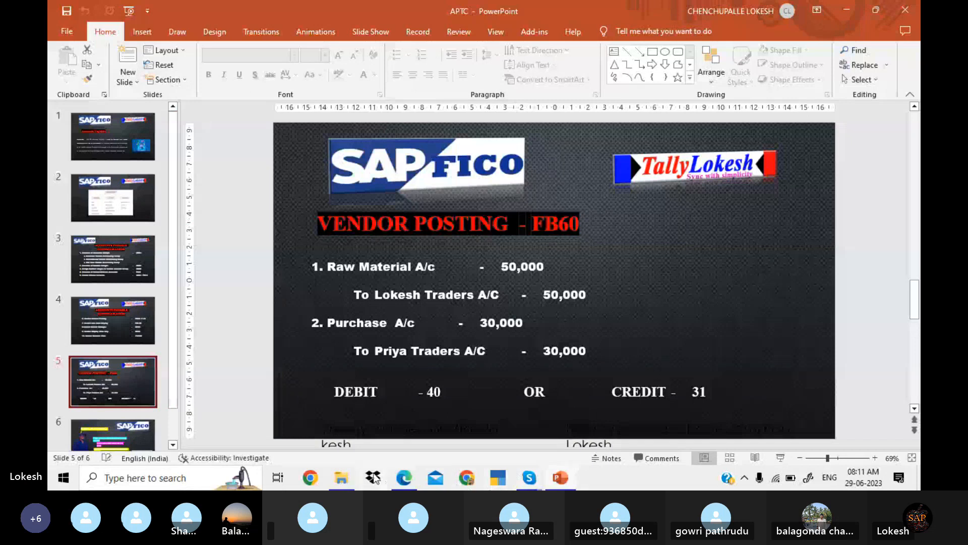
Switch to File Explorer and open the With Holding Tax workbook from the SAP NEW NOTES folder in SAP DATA
{"action": "left_click", "coordinate": [341, 479]}
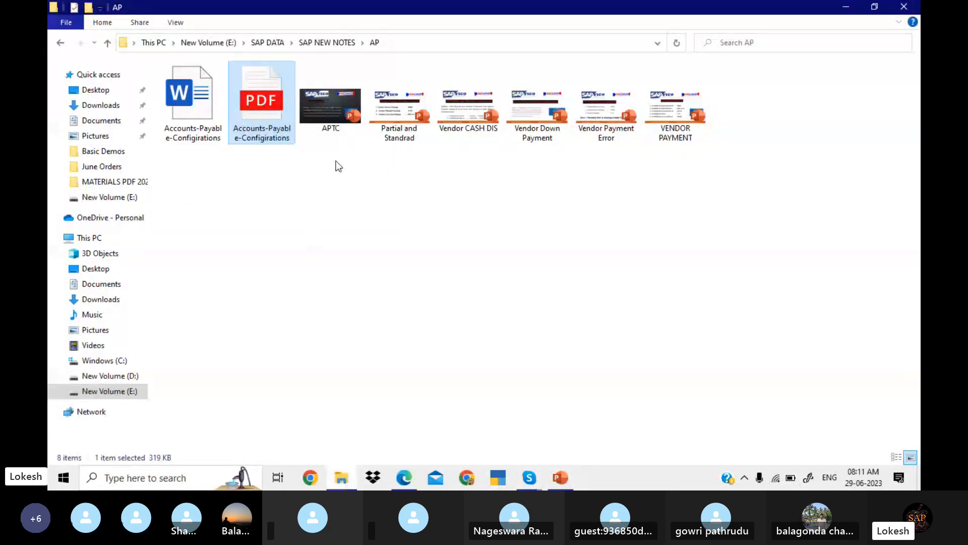
{"action": "left_click", "coordinate": [282, 49]}
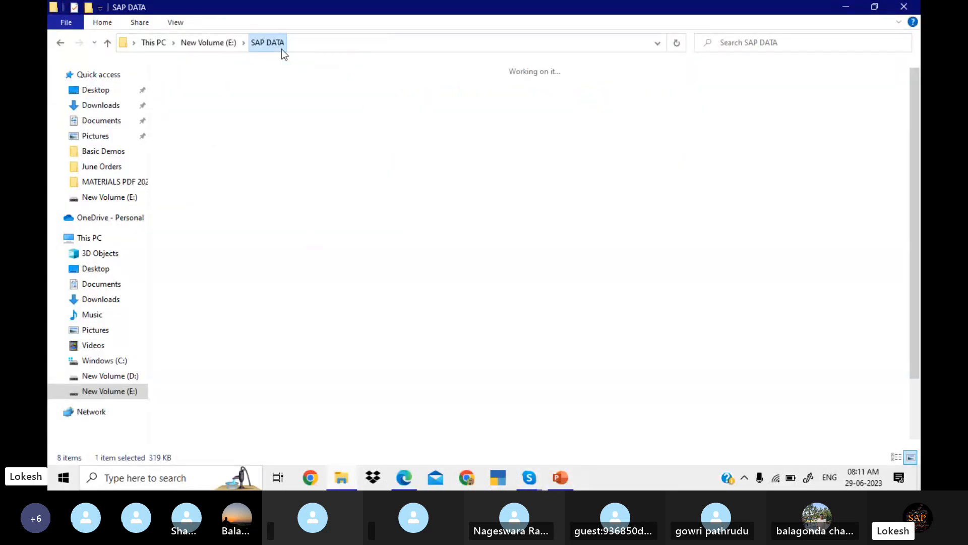
{"action": "double_click", "coordinate": [648, 99]}
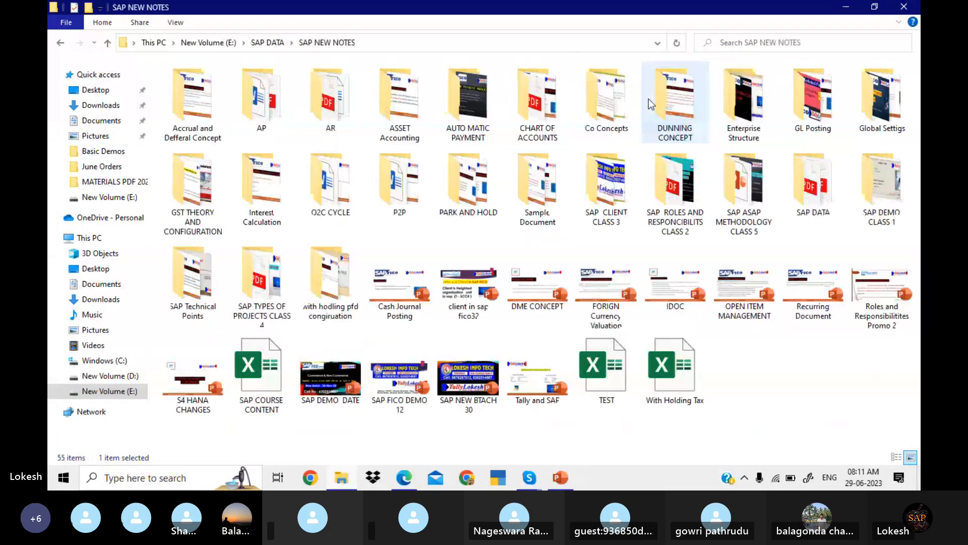
{"action": "double_click", "coordinate": [668, 388]}
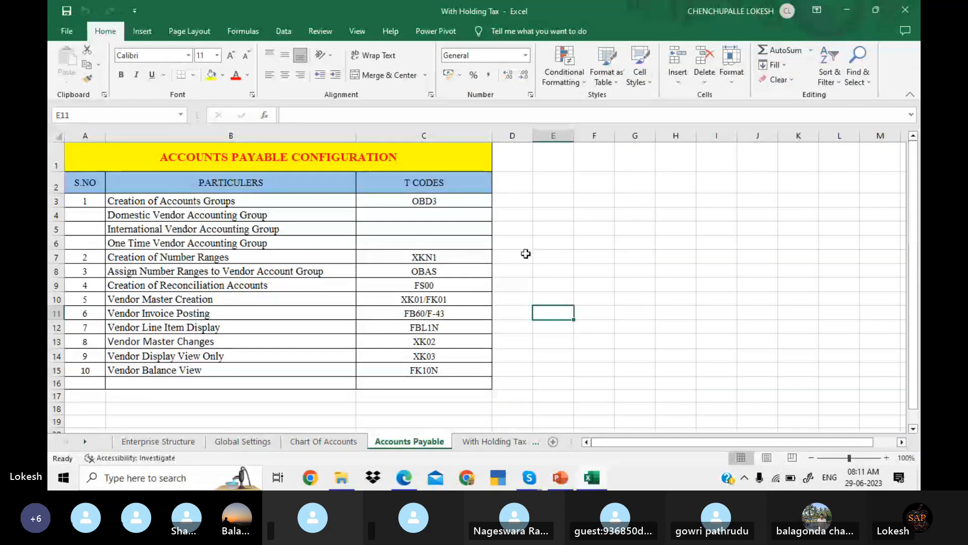
Widen column D of the Accounts Payable sheet and enlarge the sheet display to 110%
{"action": "left_click", "coordinate": [507, 197]}
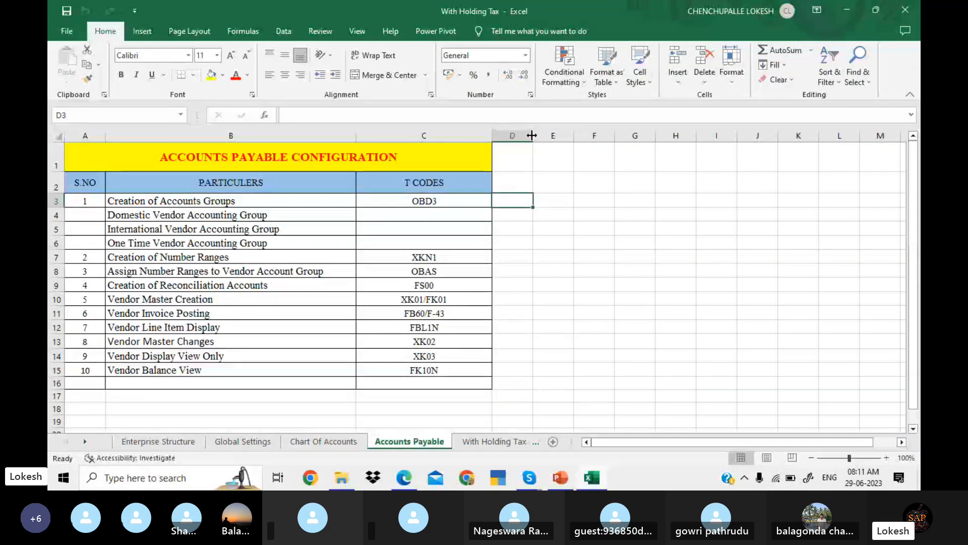
{"action": "left_click_drag", "start_coordinate": [532, 135], "coordinate": [562, 136]}
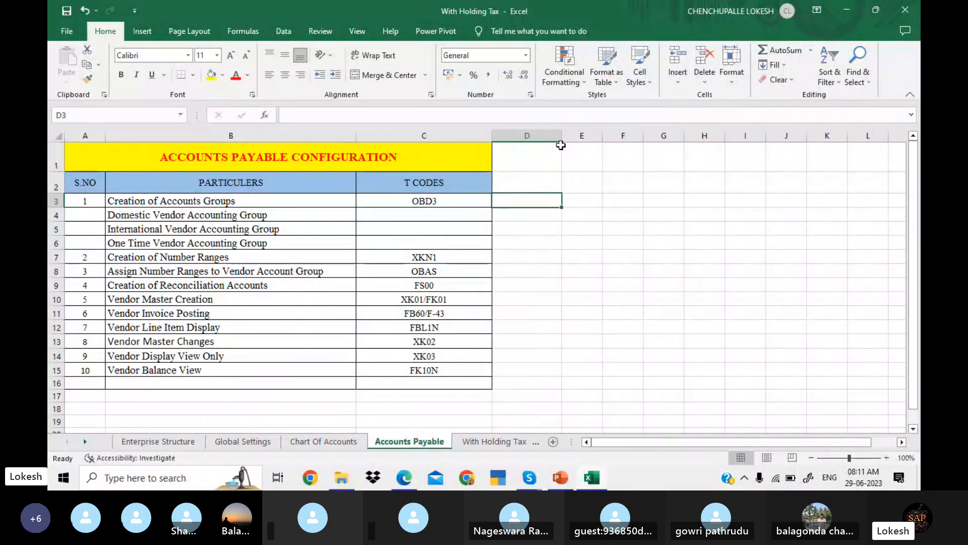
{"action": "left_click", "coordinate": [885, 457]}
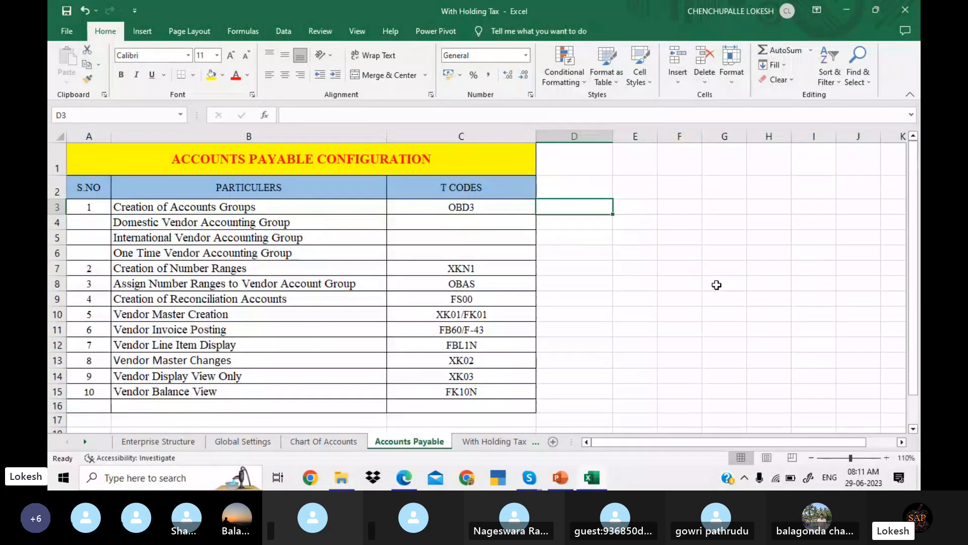
{"action": "left_click", "coordinate": [557, 222]}
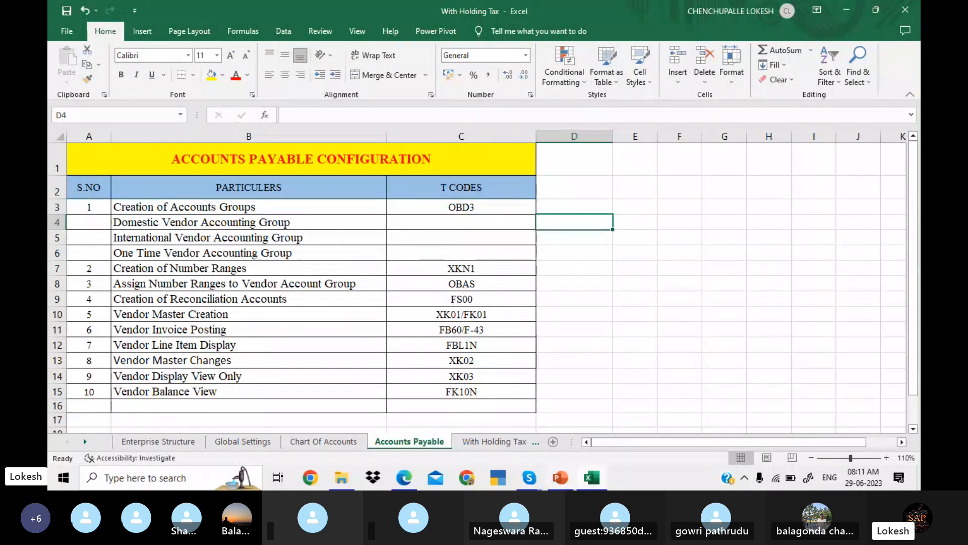
Minimize the workbook, folder, presentation and PDF windows to reach the desktop
{"action": "left_click", "coordinate": [844, 11]}
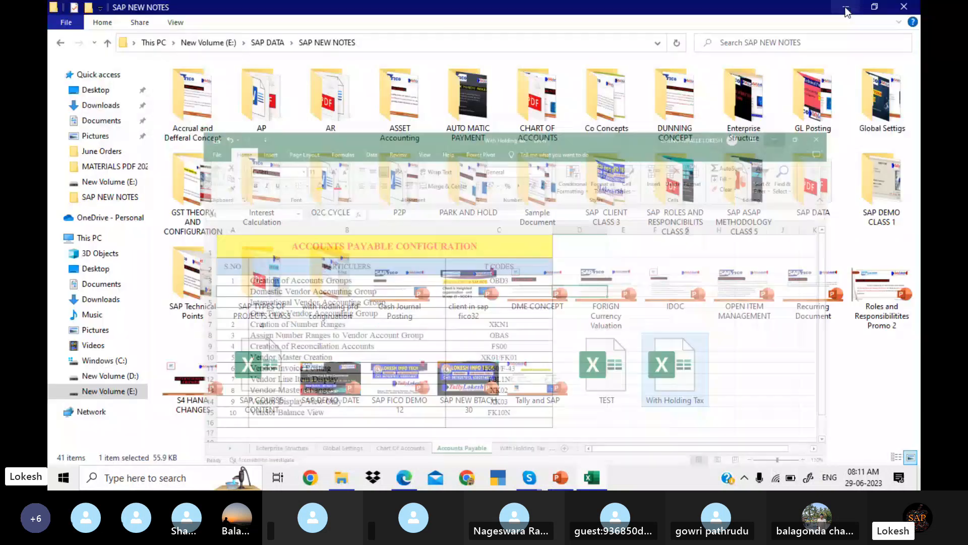
{"action": "left_click", "coordinate": [846, 11]}
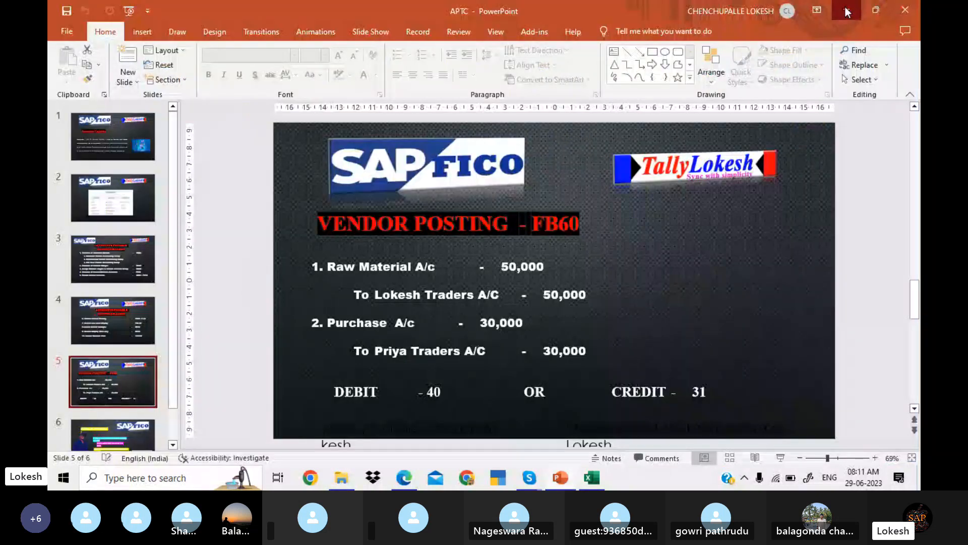
{"action": "left_click", "coordinate": [846, 11]}
{"action": "left_click", "coordinate": [847, 11]}
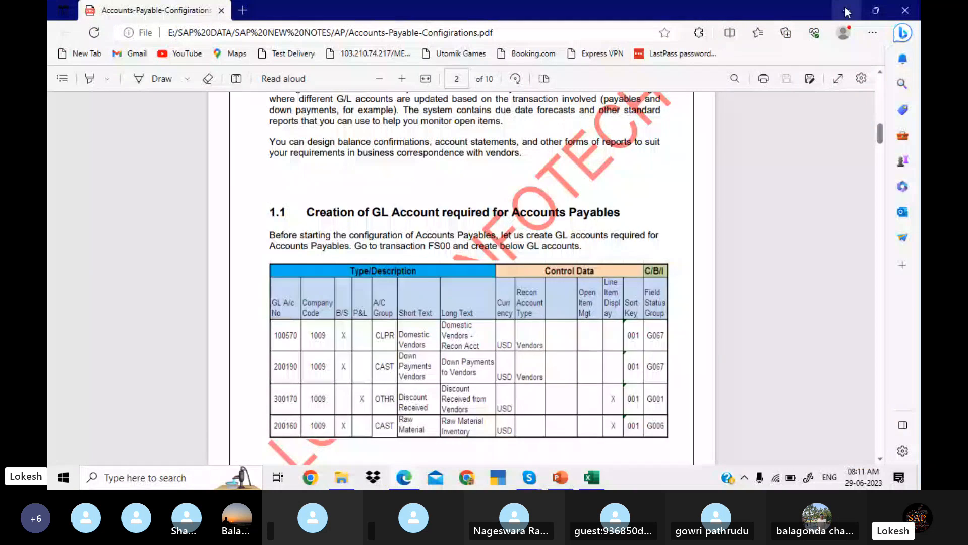
{"action": "left_click", "coordinate": [846, 11]}
Start SAP Logon and log on to the EHP7 connection, client 800, with the saved user ID and the account password
{"action": "double_click", "coordinate": [227, 279]}
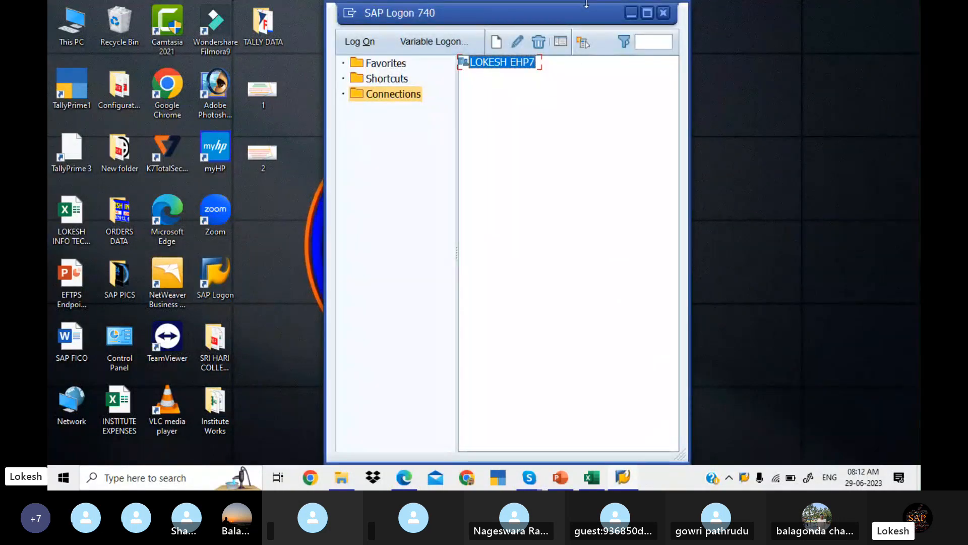
{"action": "left_click", "coordinate": [372, 42]}
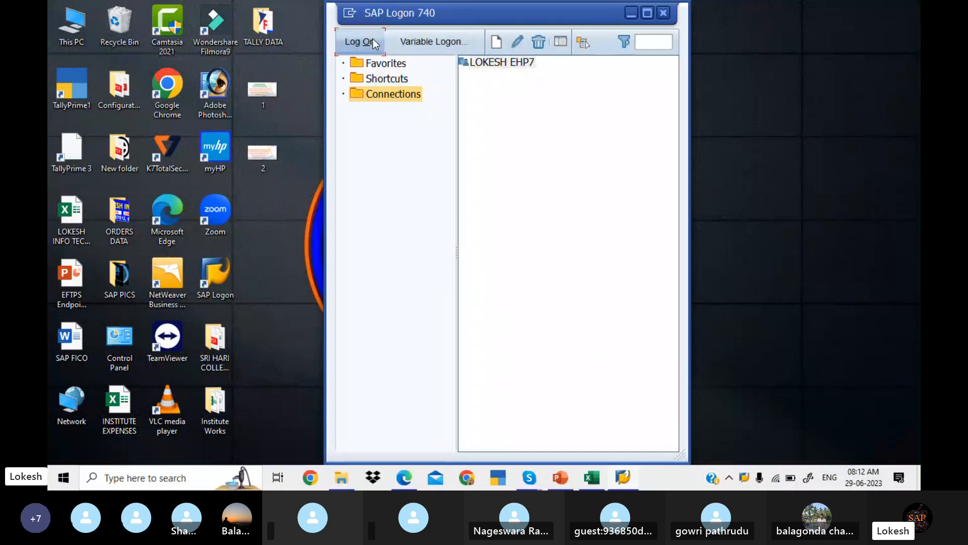
{"action": "key", "text": "space"}
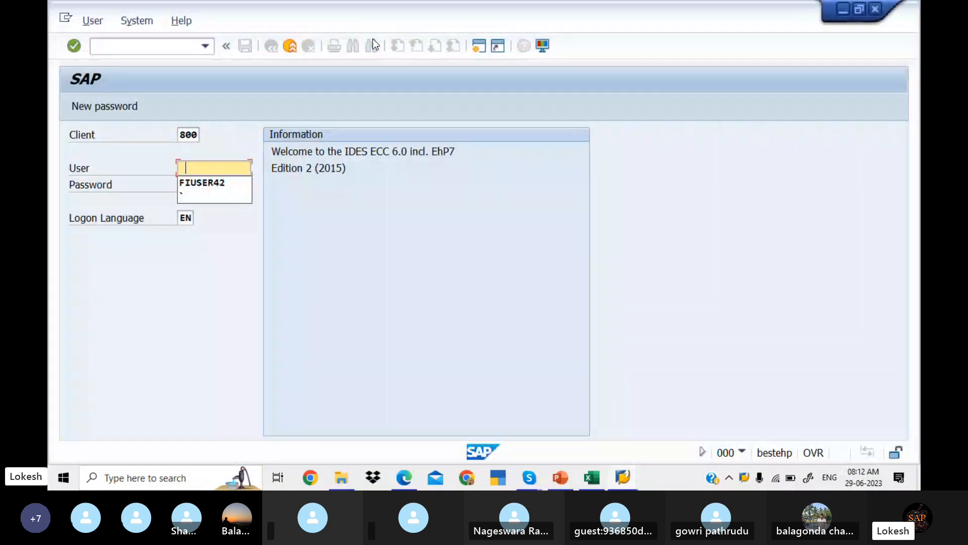
{"action": "key", "text": "Down"}
{"action": "key", "text": "Tab"}
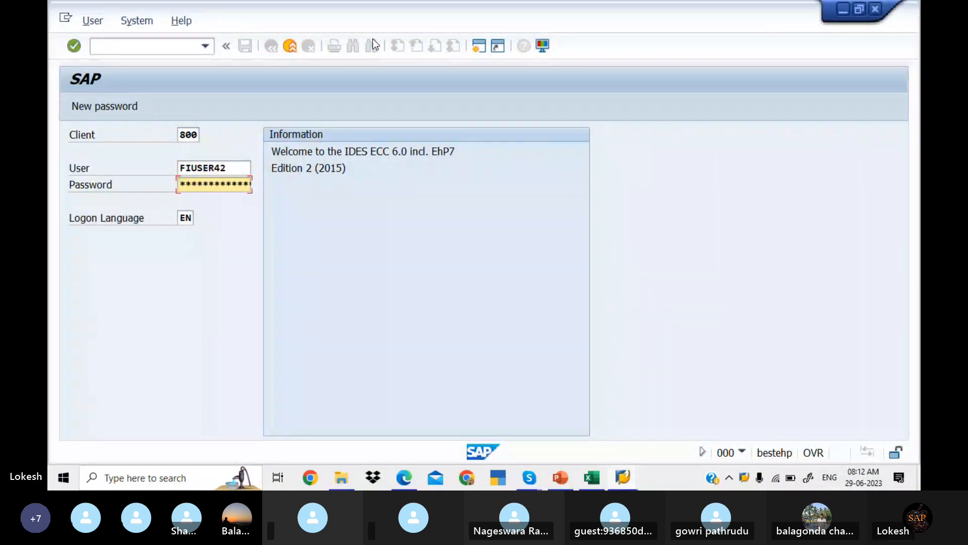
{"action": "type", "text": "**********"}
{"action": "key", "text": "Return"}
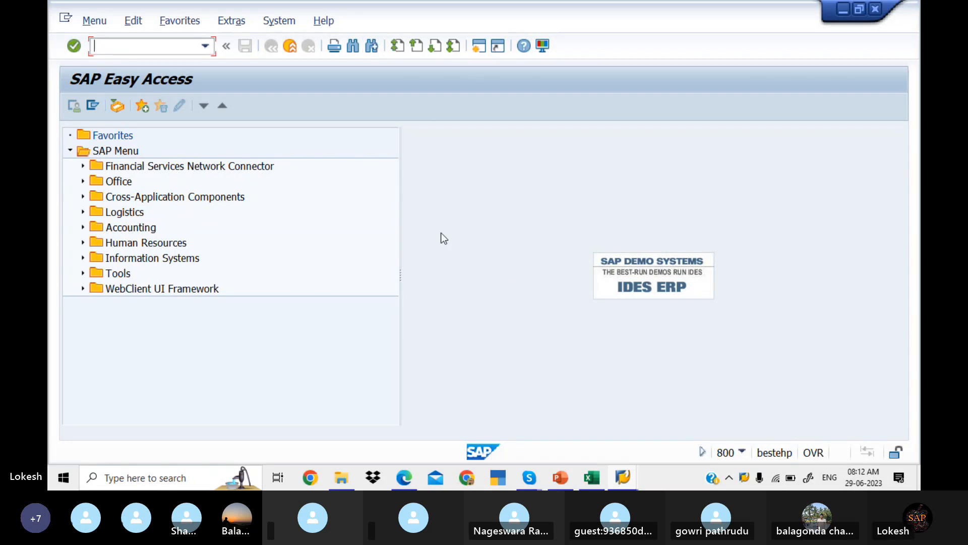
Switch to Excel and look up the transaction code for Creation of Accounts Groups in the Accounts Payable sheet
{"action": "mouse_move", "coordinate": [573, 483]}
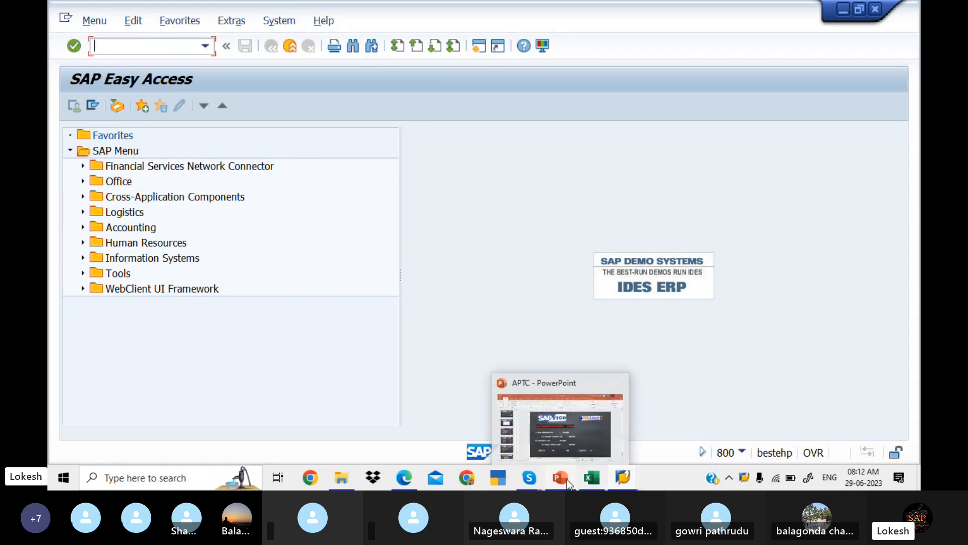
{"action": "mouse_move", "coordinate": [580, 435]}
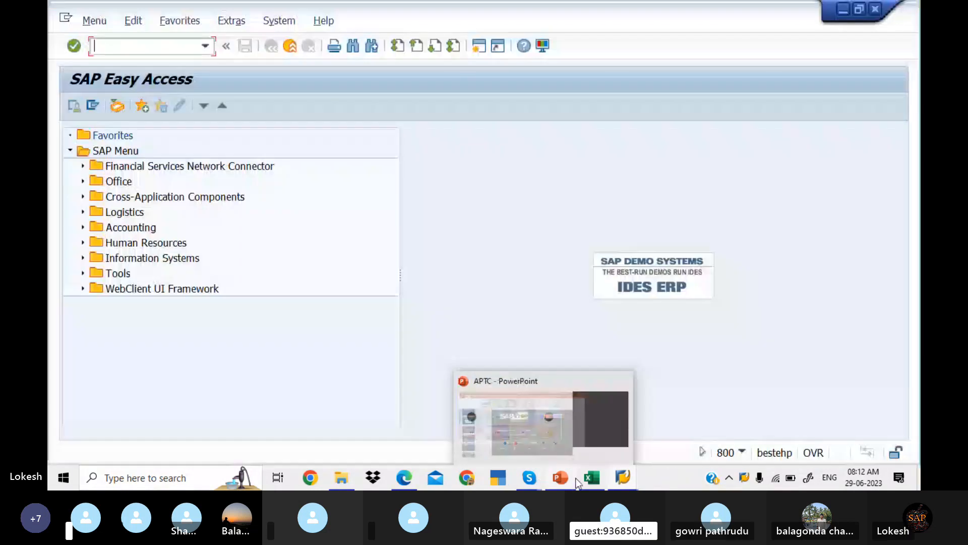
{"action": "left_click", "coordinate": [591, 477]}
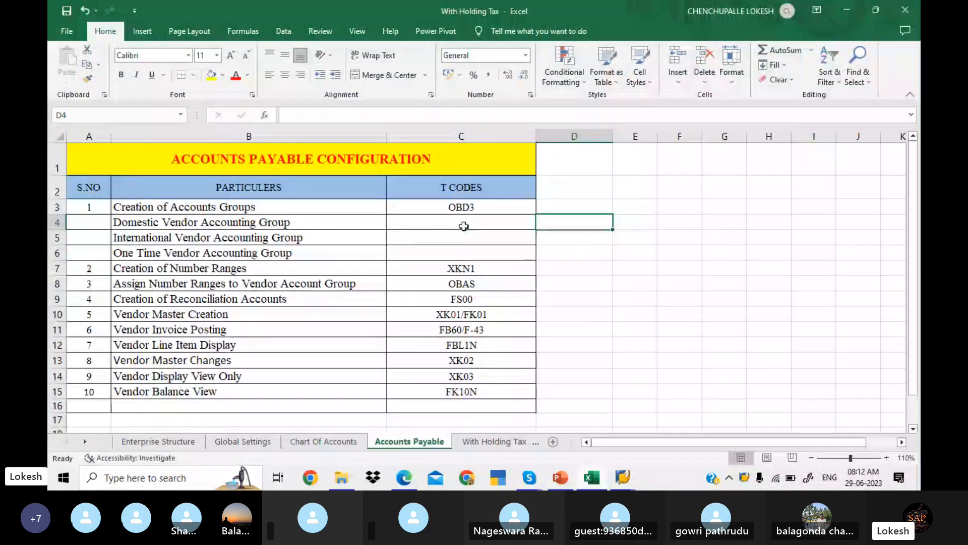
{"action": "left_click", "coordinate": [461, 207]}
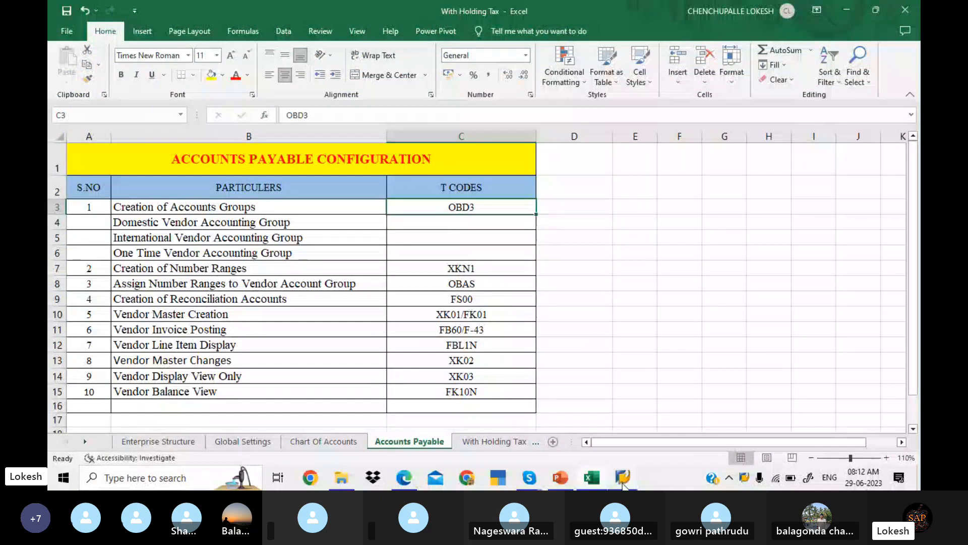
Switch back to SAP Easy Access, run transaction OBD3, and check the details of vendor account group KTQ
{"action": "mouse_move", "coordinate": [623, 479]}
{"action": "left_click", "coordinate": [644, 428]}
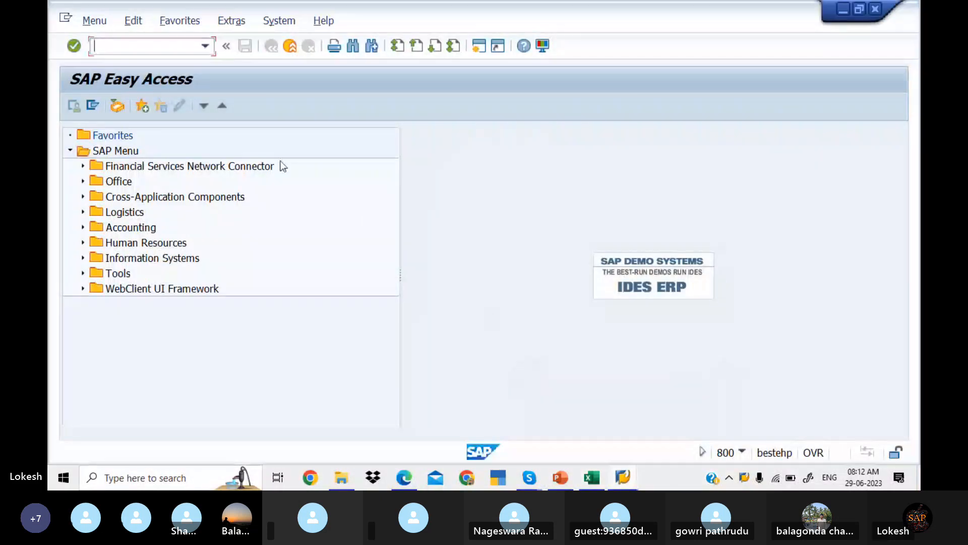
{"action": "left_click", "coordinate": [161, 41]}
{"action": "type", "text": "OBD3"}
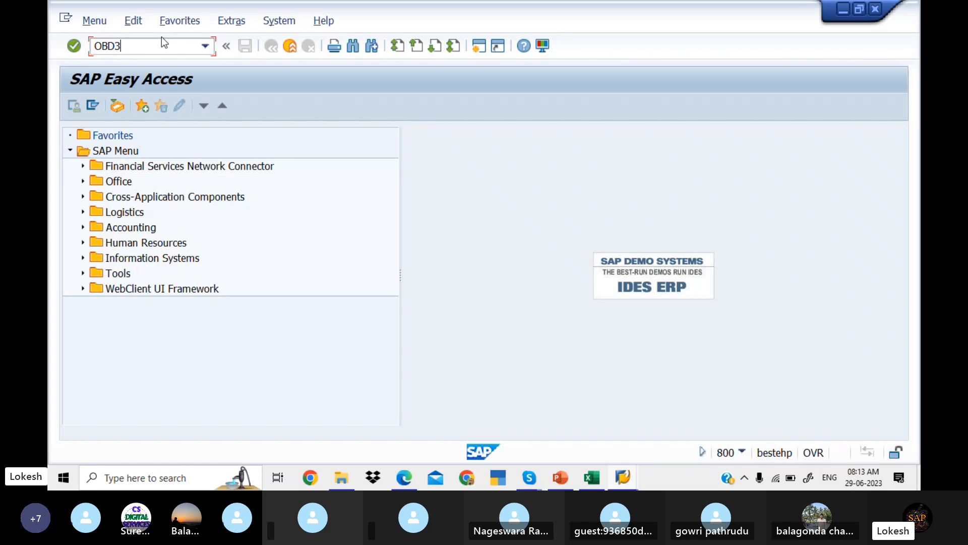
{"action": "key", "text": "Return"}
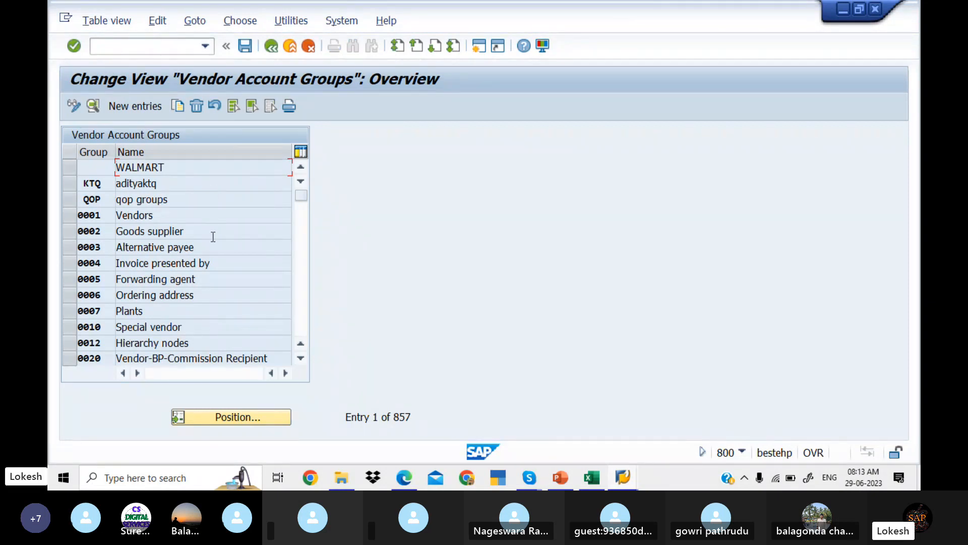
{"action": "double_click", "coordinate": [207, 177]}
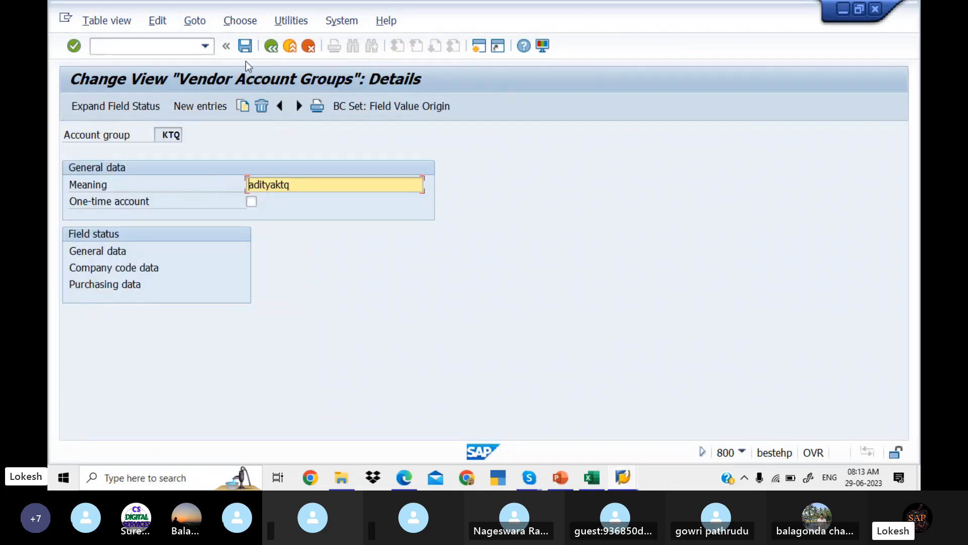
{"action": "left_click", "coordinate": [271, 46]}
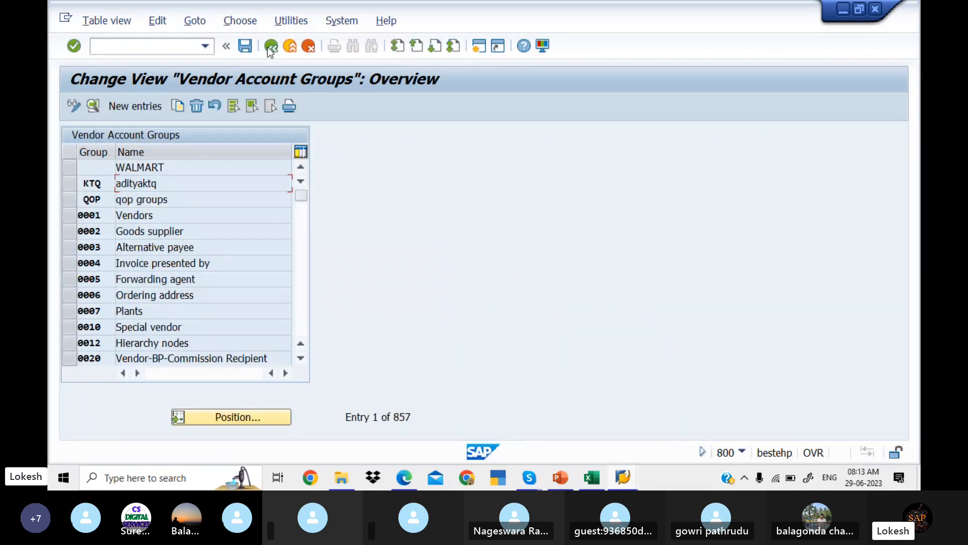
Add a new vendor account group LIT1 with the meaning "Domestic Vendor Group LITPVTLT"
{"action": "left_click", "coordinate": [149, 106]}
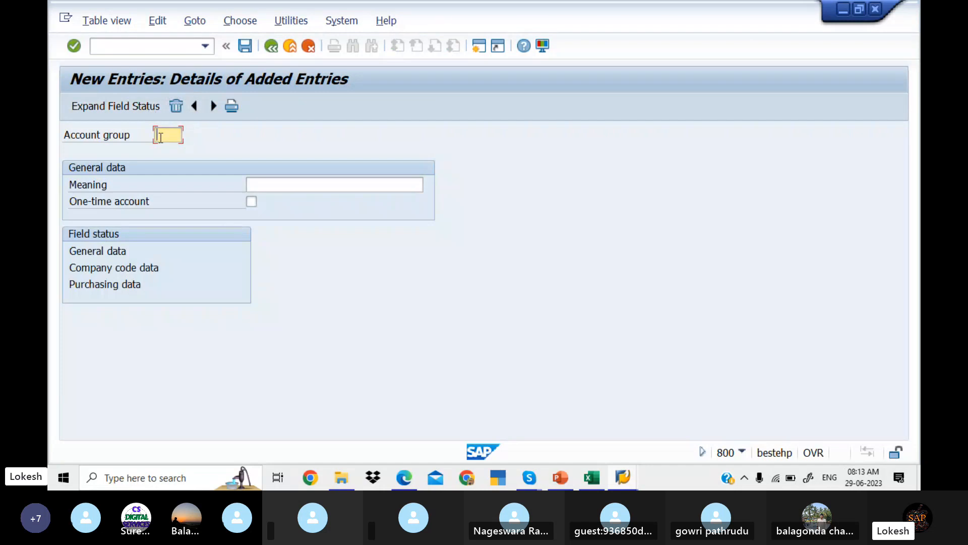
{"action": "type", "text": "LIT1"}
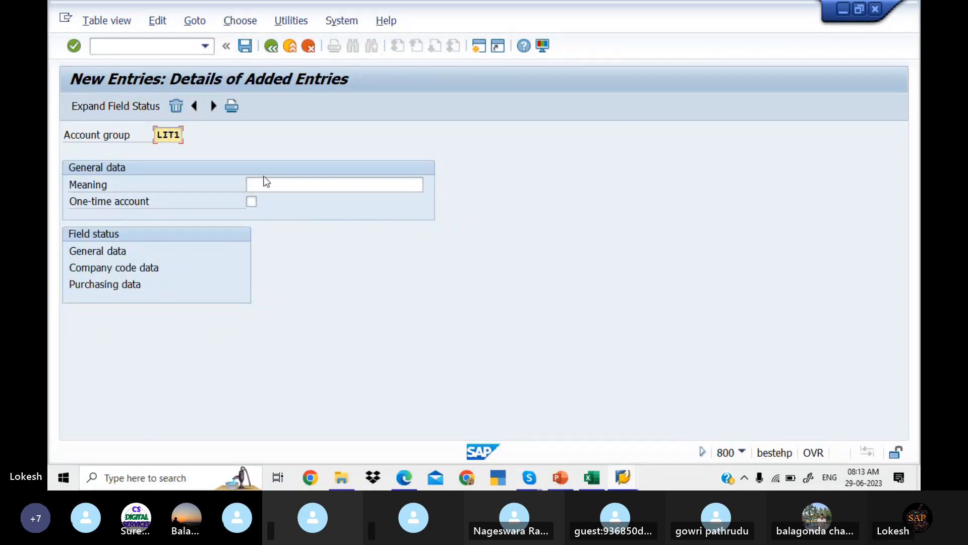
{"action": "left_click", "coordinate": [279, 186]}
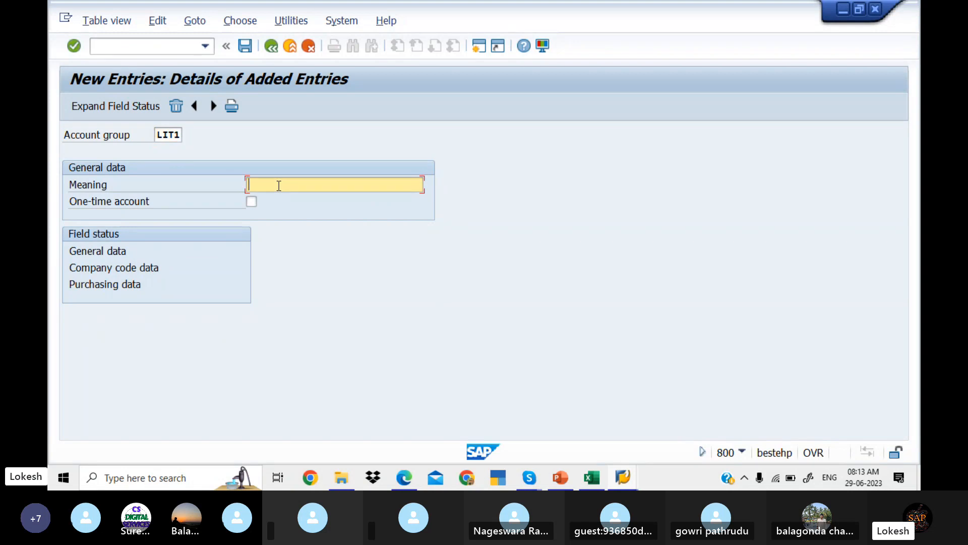
{"action": "type", "text": "D"}
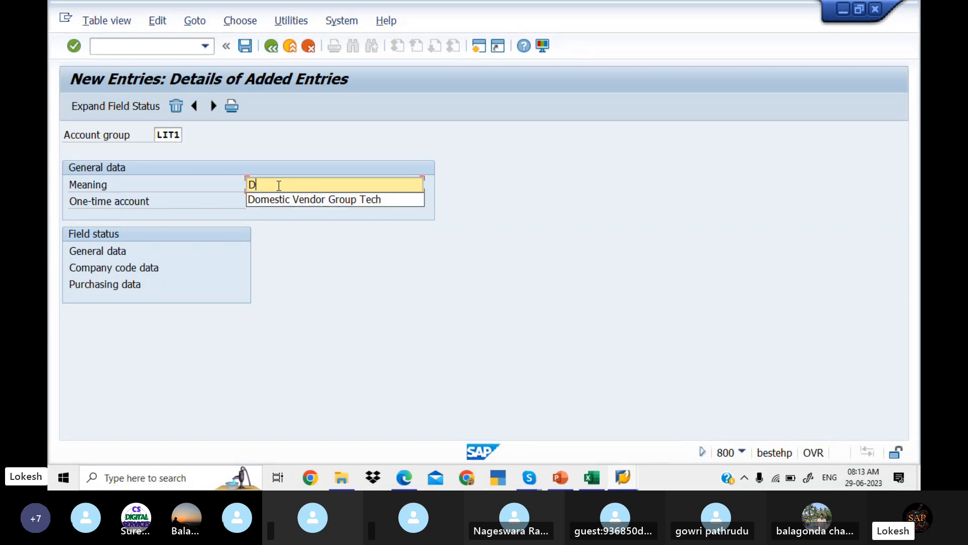
{"action": "left_click", "coordinate": [301, 198]}
{"action": "key", "text": "BackSpace"}
{"action": "key", "text": "BackSpace"}
{"action": "key", "text": "BackSpace"}
{"action": "key", "text": "BackSpace"}
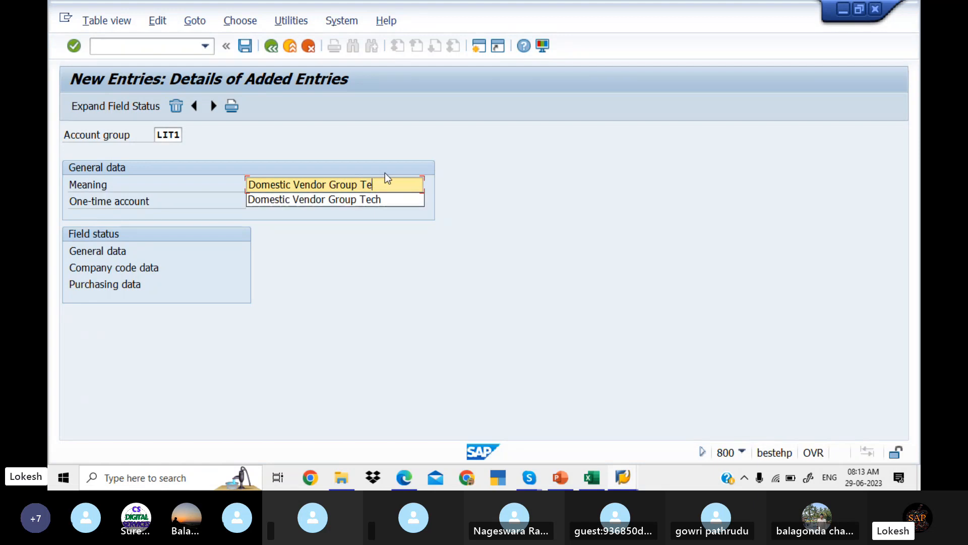
{"action": "type", "text": "LITPVTLT"}
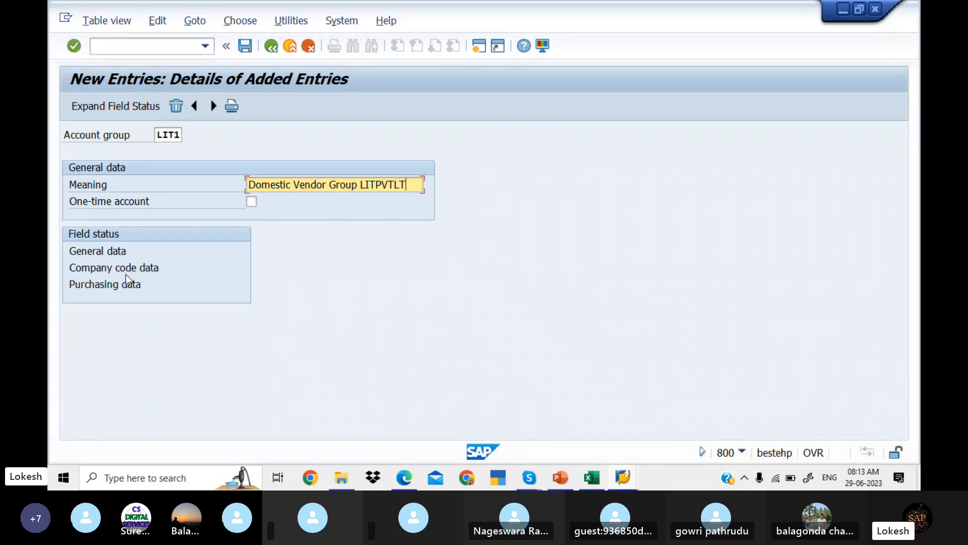
Examine the Address and Communication field status settings under General data for account group LIT1
{"action": "double_click", "coordinate": [103, 252]}
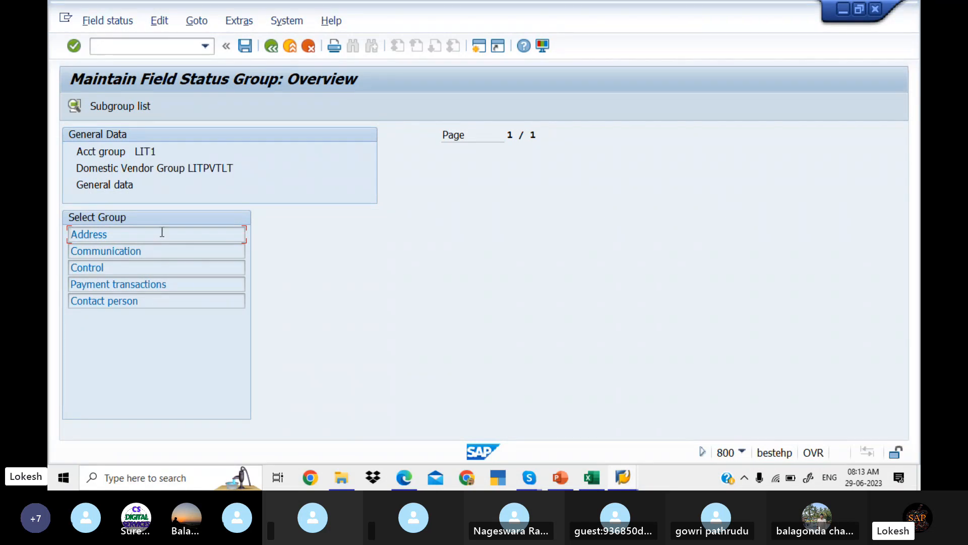
{"action": "double_click", "coordinate": [163, 232]}
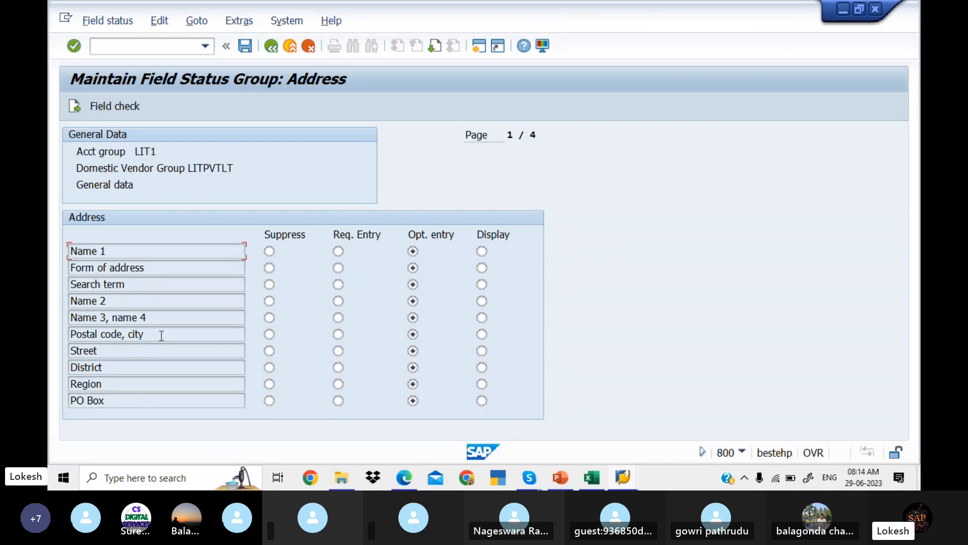
{"action": "left_click", "coordinate": [271, 47]}
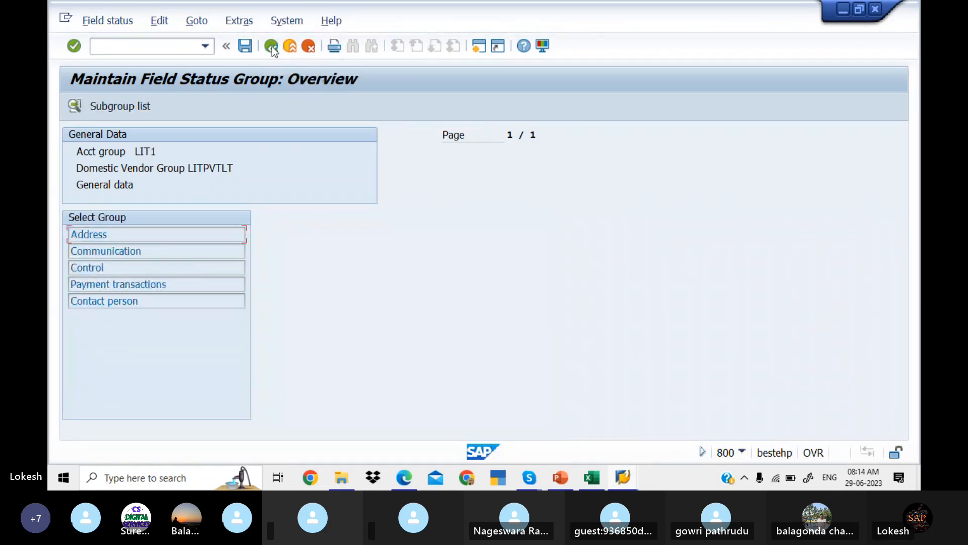
{"action": "double_click", "coordinate": [190, 248]}
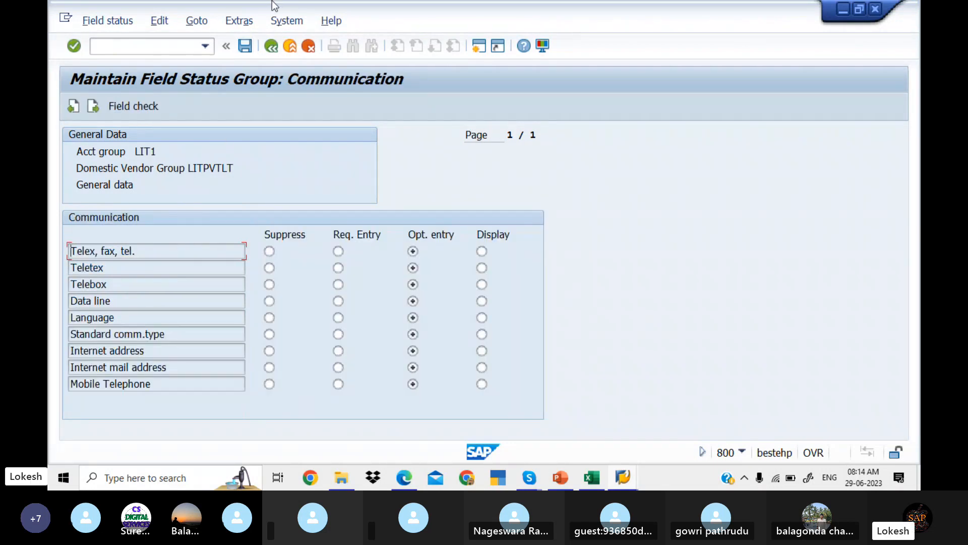
Examine the Payment transactions field status settings under General data for account group LIT1
{"action": "left_click", "coordinate": [271, 47]}
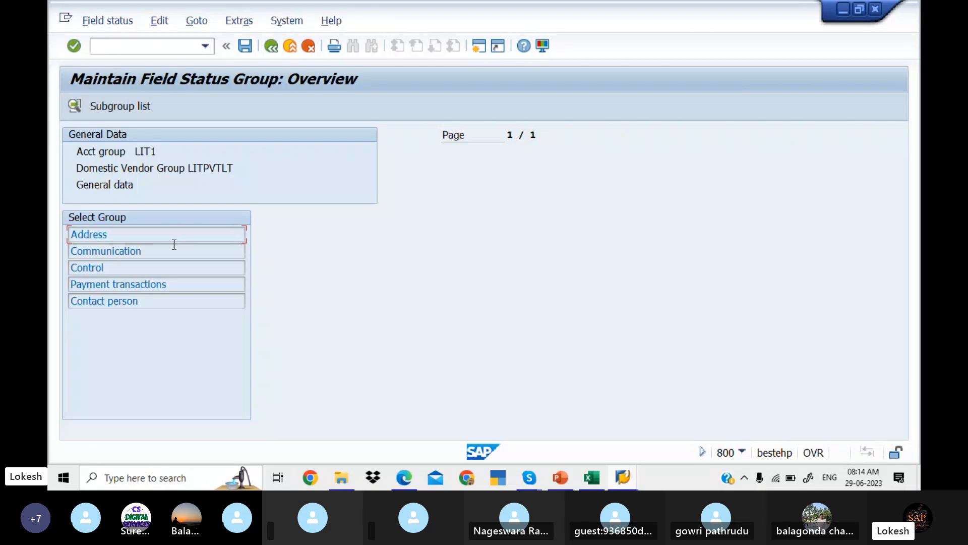
{"action": "double_click", "coordinate": [173, 284]}
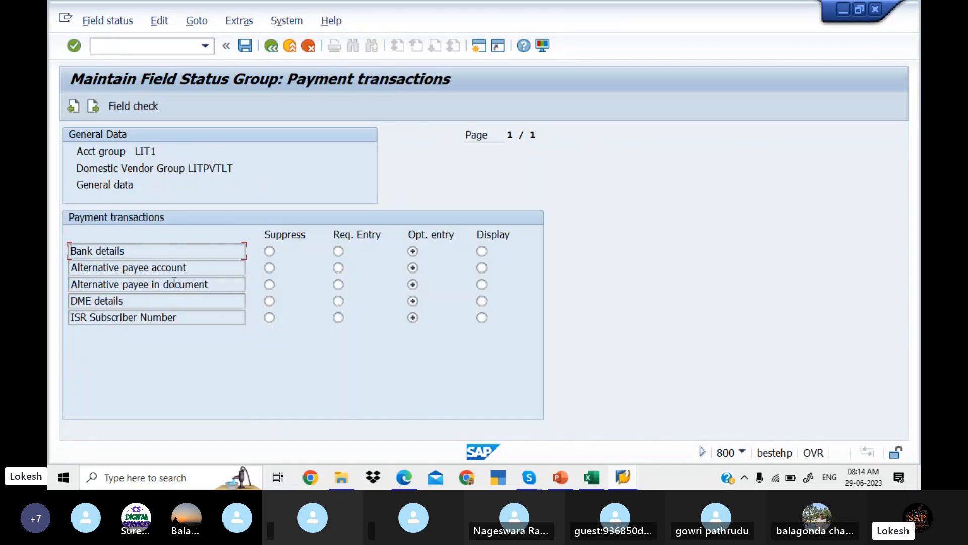
{"action": "left_click", "coordinate": [271, 46]}
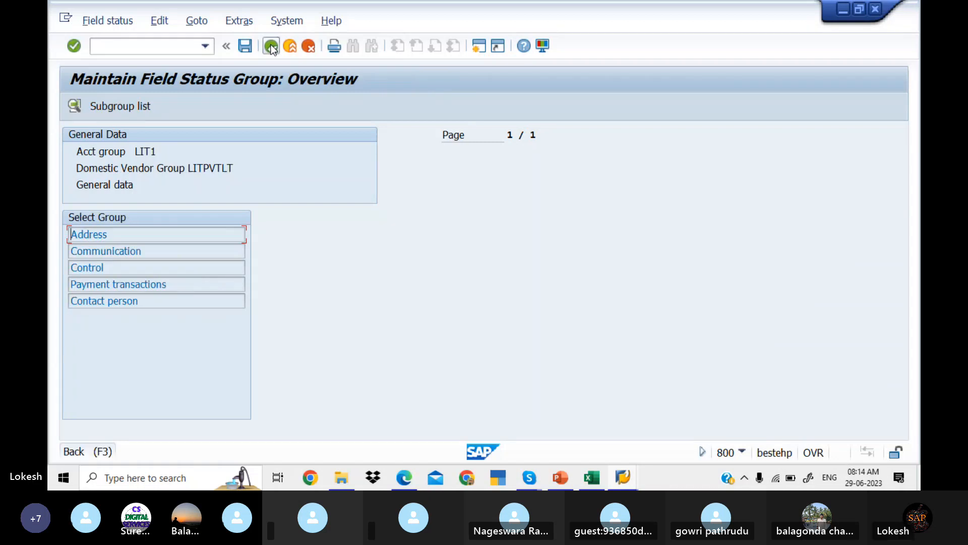
{"action": "left_click", "coordinate": [272, 47]}
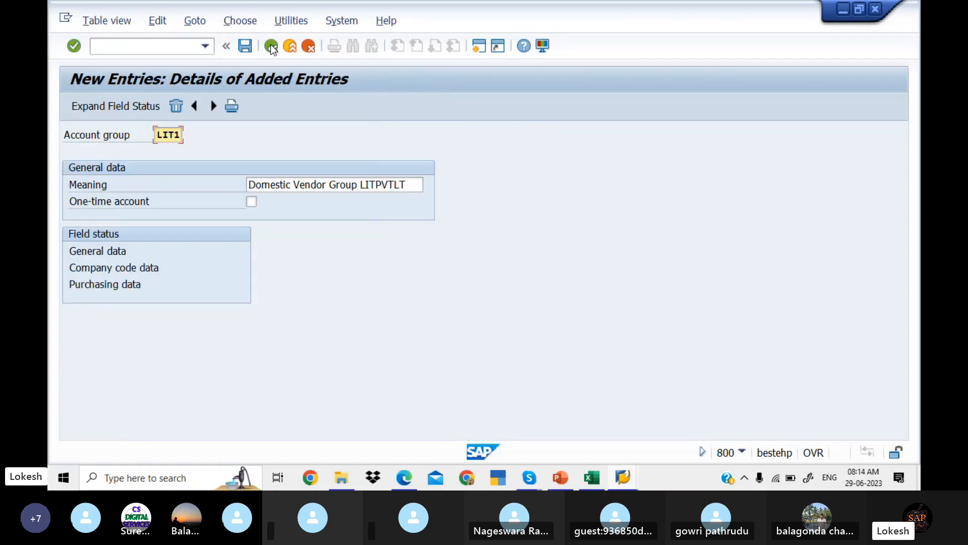
Examine the Account management field status under Company code data and the Purchasing data field groups for LIT1
{"action": "double_click", "coordinate": [154, 270]}
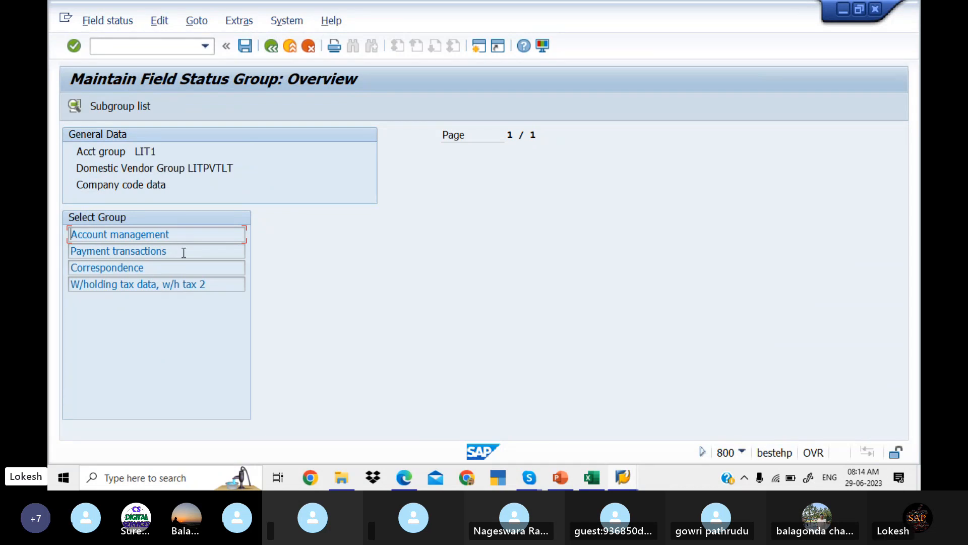
{"action": "double_click", "coordinate": [195, 234]}
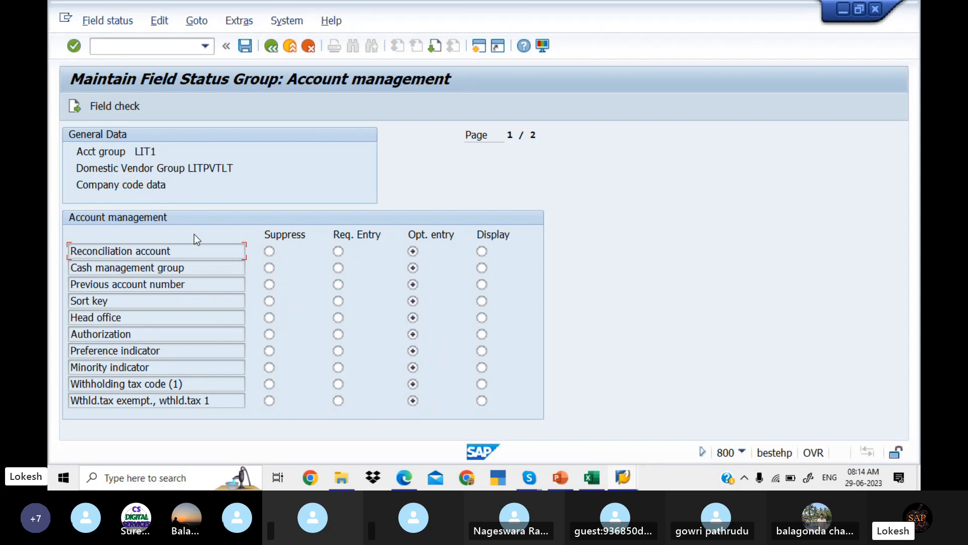
{"action": "left_click", "coordinate": [272, 46]}
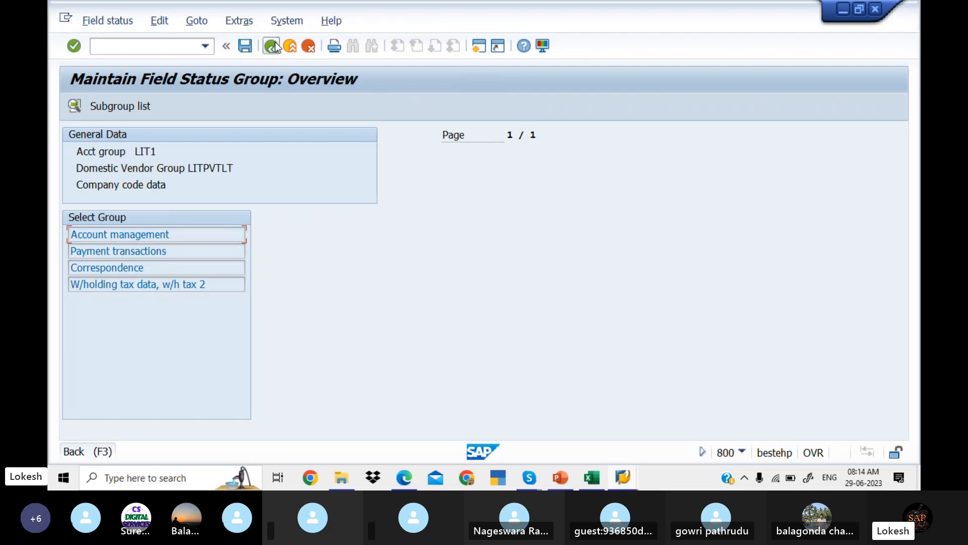
{"action": "left_click", "coordinate": [273, 46]}
{"action": "double_click", "coordinate": [130, 286]}
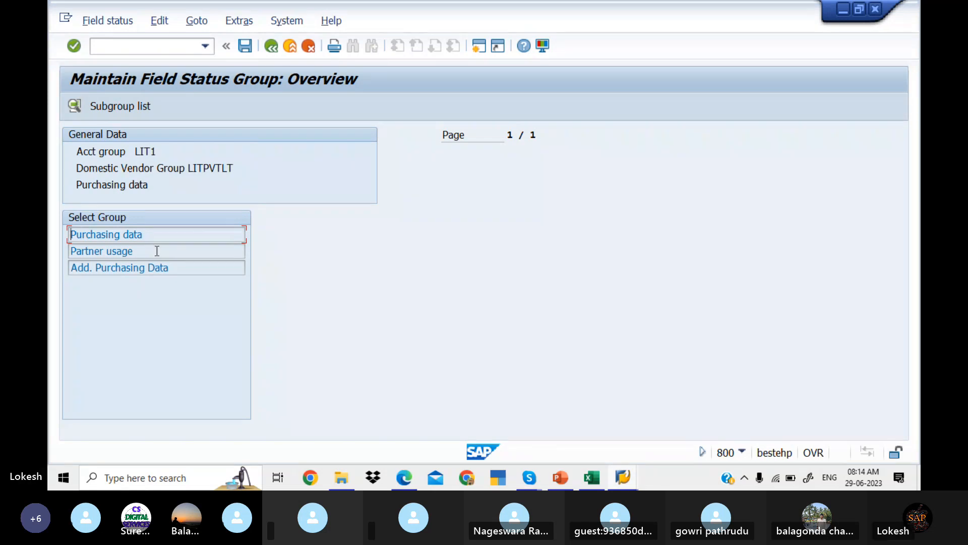
{"action": "left_click", "coordinate": [277, 49]}
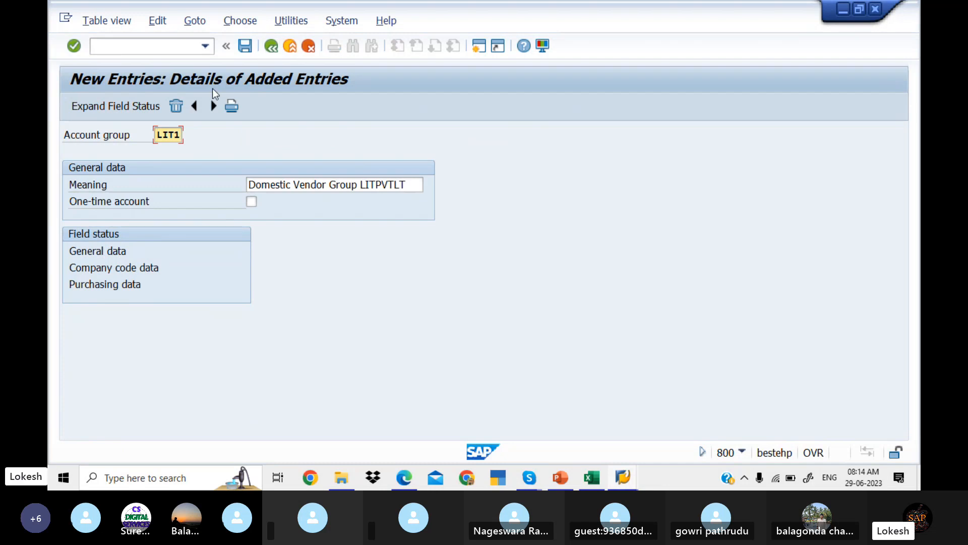
Save account group LIT1 under a new customizing request described as "Accounts Payable LITPVTLTD"
{"action": "left_click", "coordinate": [245, 47]}
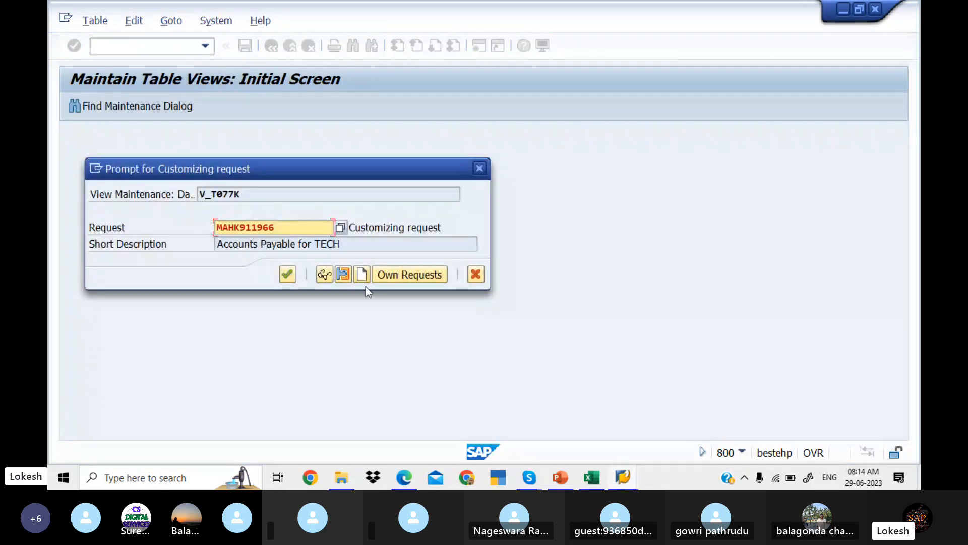
{"action": "left_click", "coordinate": [362, 275]}
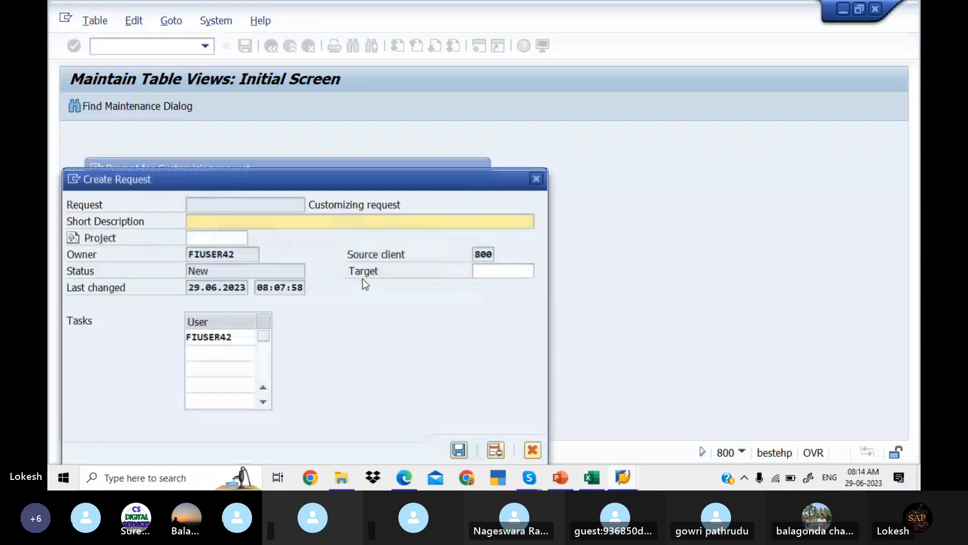
{"action": "type", "text": "ACC"}
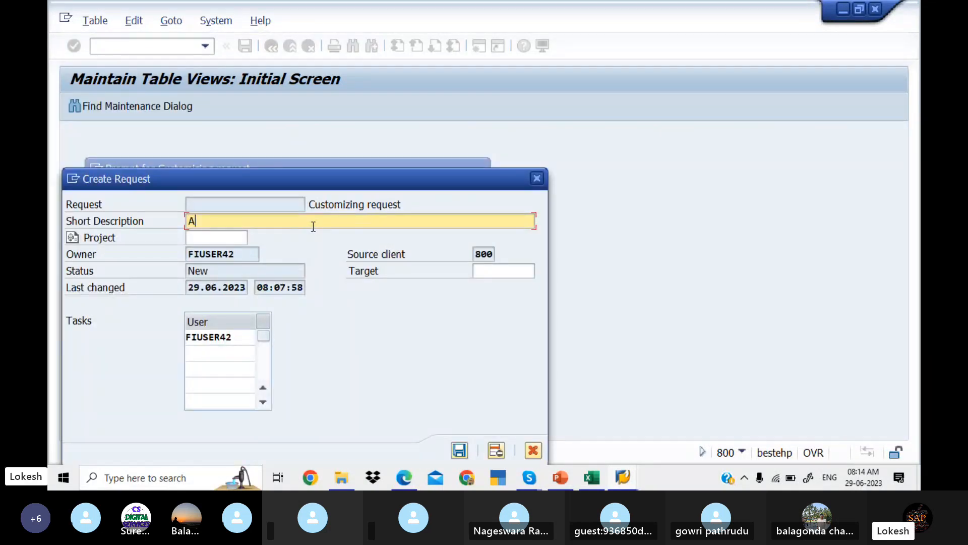
{"action": "key", "text": "BackSpace"}
{"action": "key", "text": "BackSpace"}
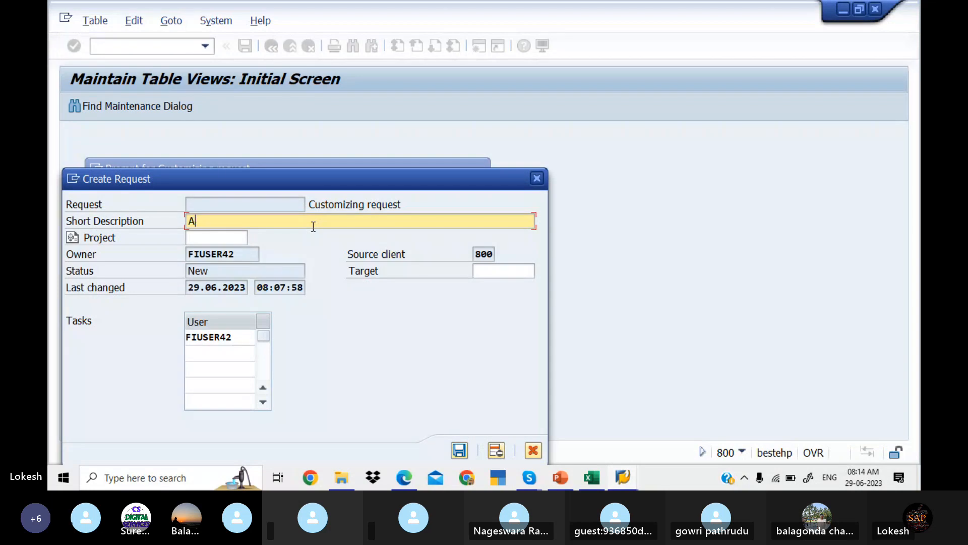
{"action": "type", "text": "cci"}
{"action": "type", "text": "ounts Pa"}
{"action": "type", "text": "yable L"}
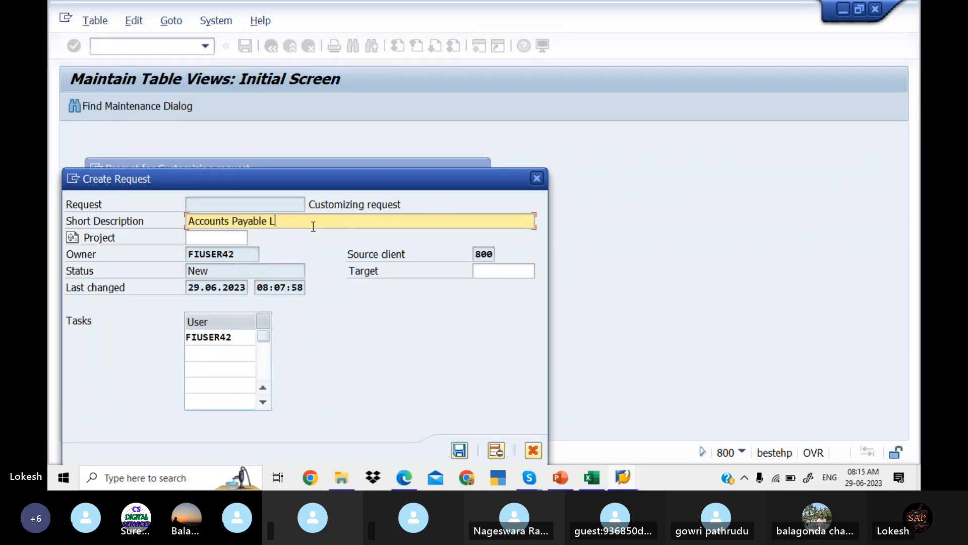
{"action": "type", "text": "ITPV"}
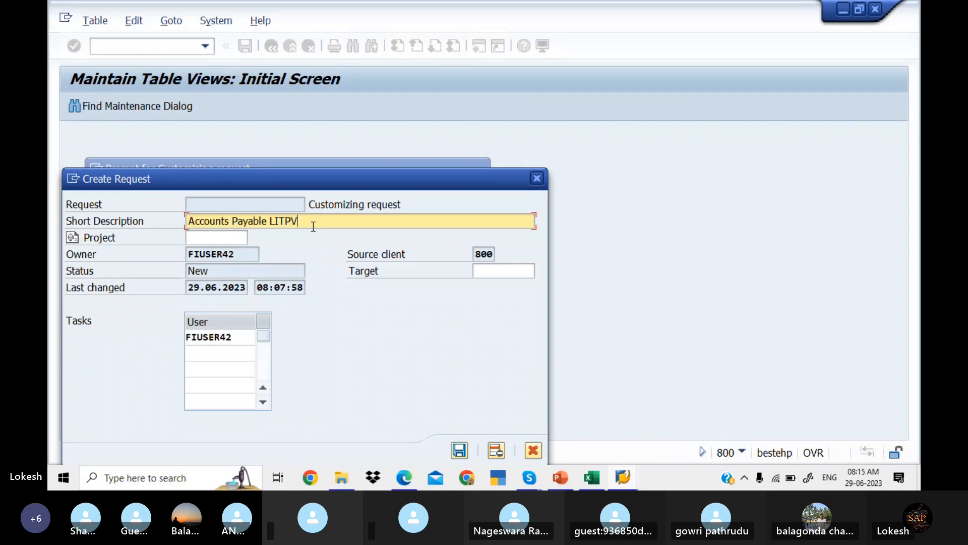
{"action": "type", "text": "TLTD"}
{"action": "left_click", "coordinate": [459, 450]}
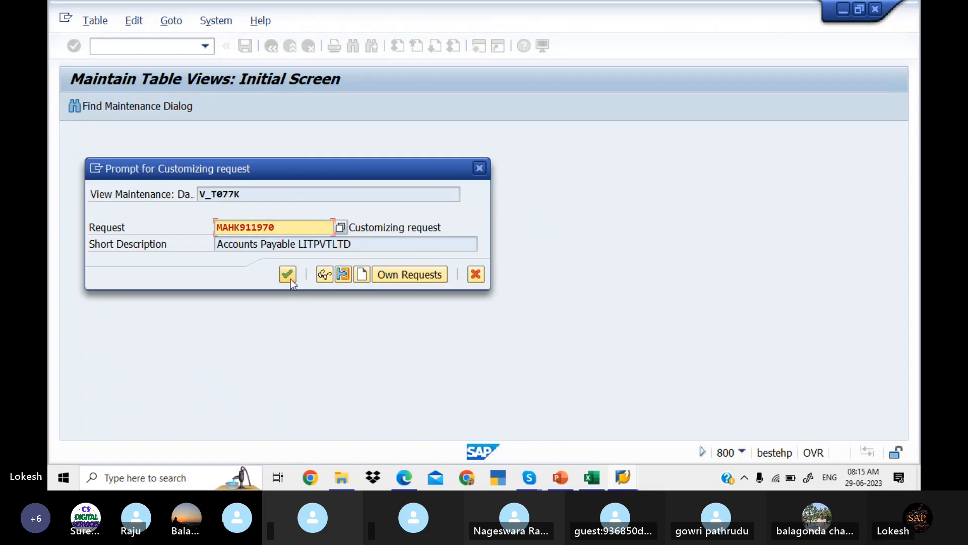
{"action": "left_click", "coordinate": [290, 277]}
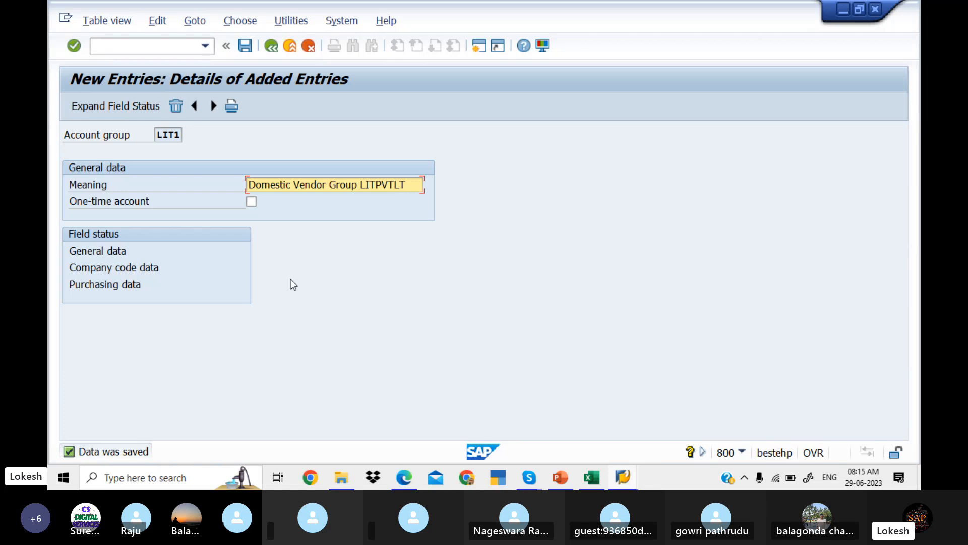
Switch to Excel and review the domestic, international and one-time vendor accounting groups listed in the Accounts Payable sheet
{"action": "key", "text": "alt+Tab"}
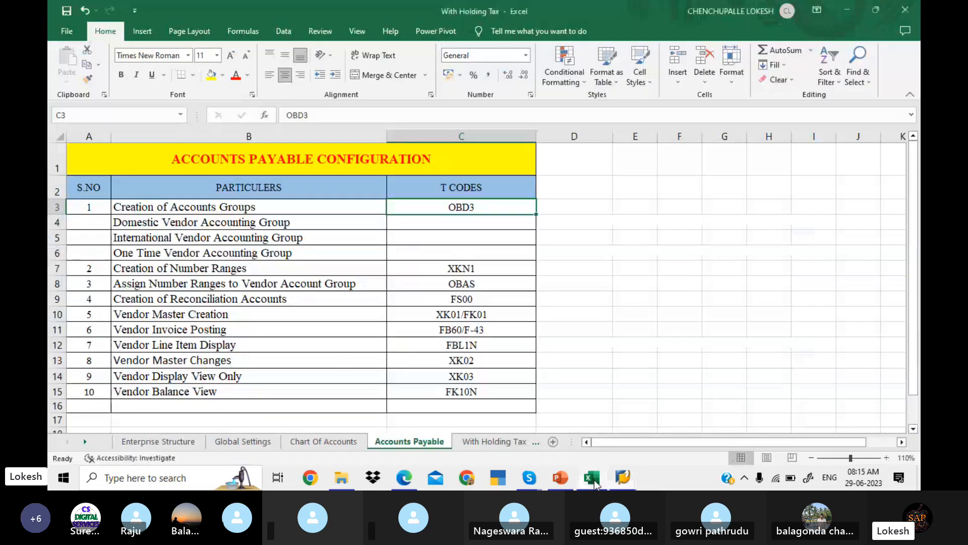
{"action": "left_click", "coordinate": [287, 226]}
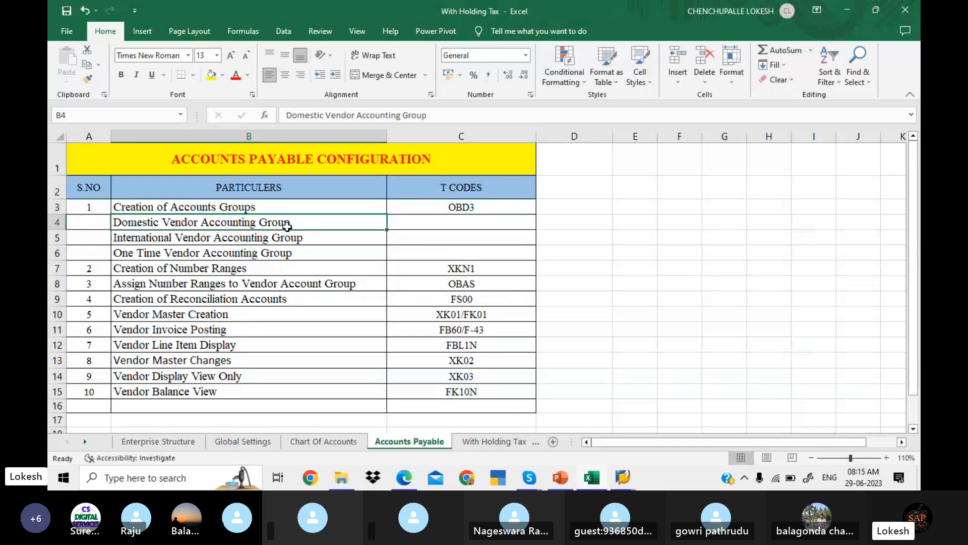
{"action": "left_click", "coordinate": [321, 239]}
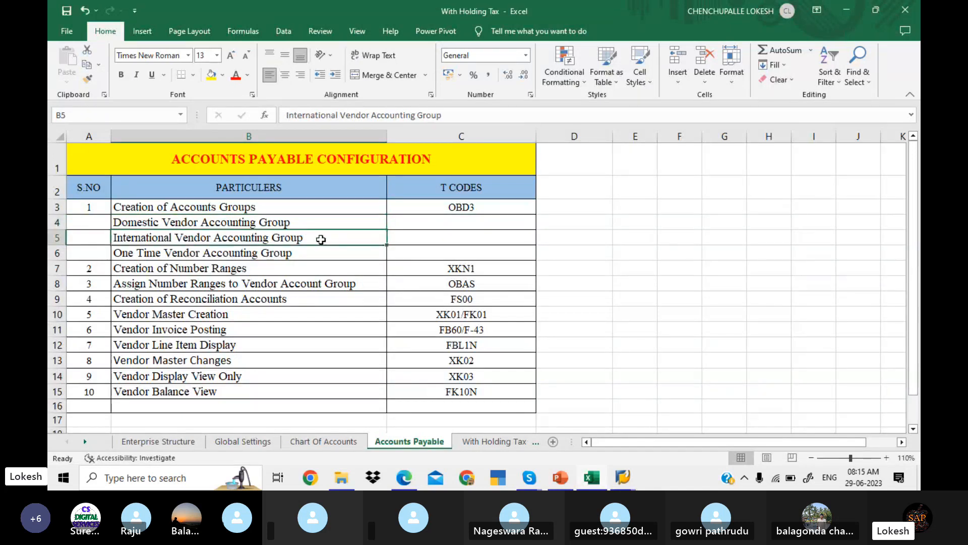
{"action": "left_click", "coordinate": [320, 252]}
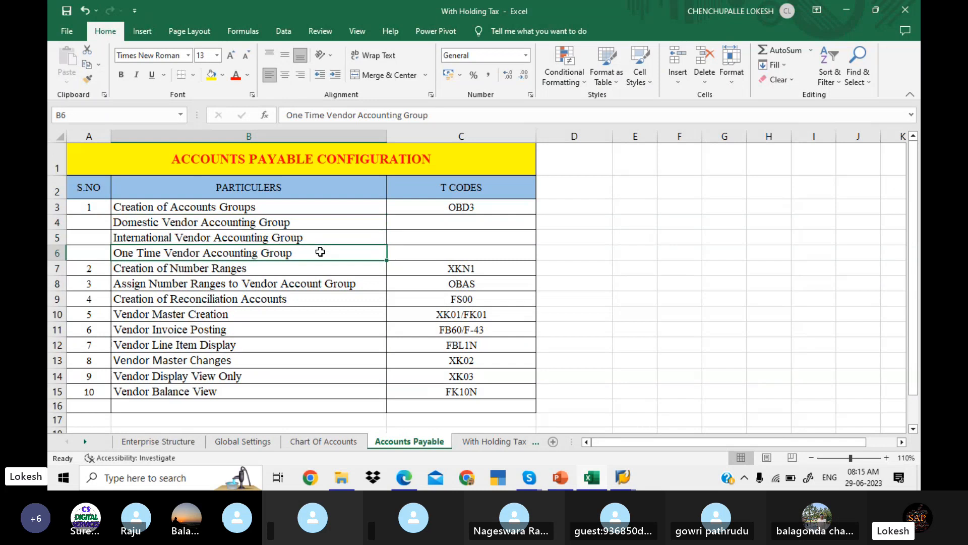
Switch back to SAP and start a new vendor account group entry with the key LIT2
{"action": "mouse_move", "coordinate": [623, 477]}
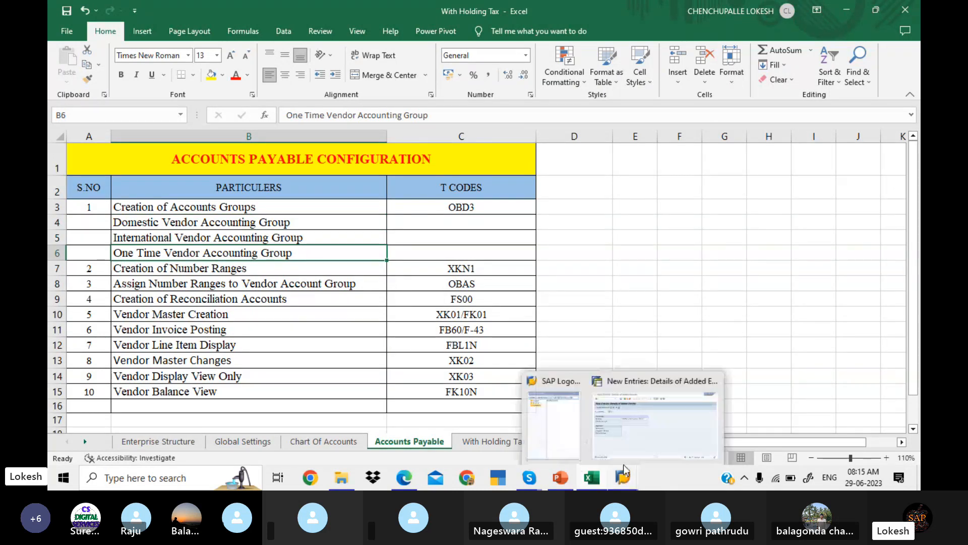
{"action": "left_click", "coordinate": [678, 418]}
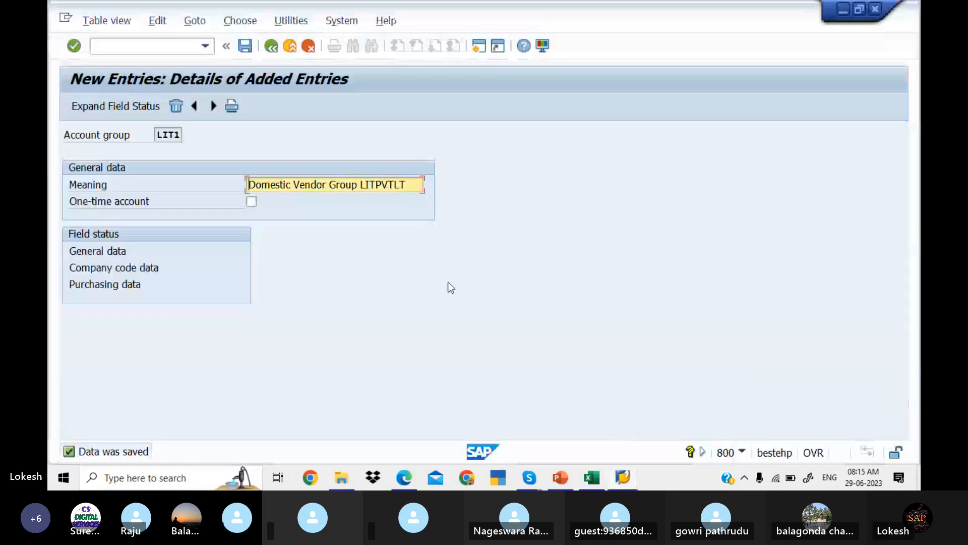
{"action": "left_click", "coordinate": [214, 106]}
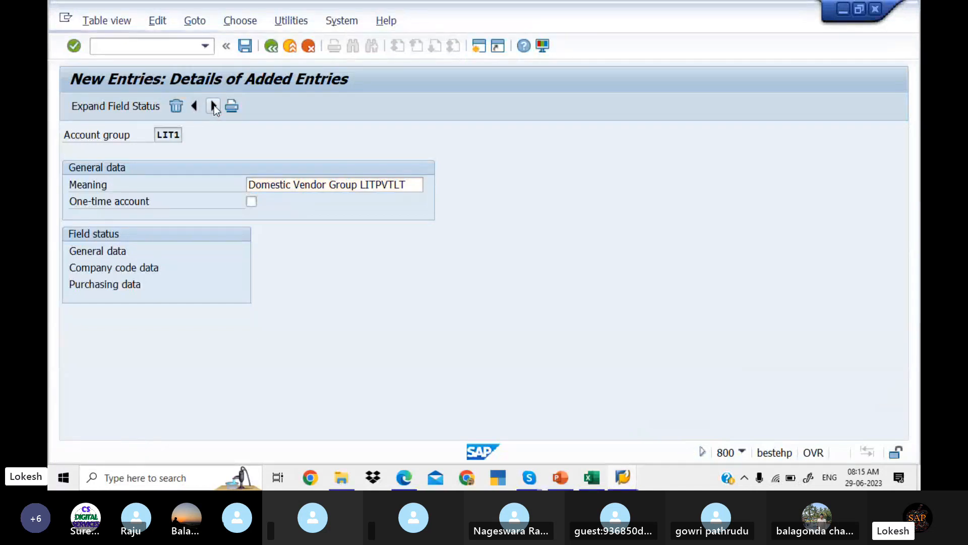
{"action": "type", "text": "LIT2"}
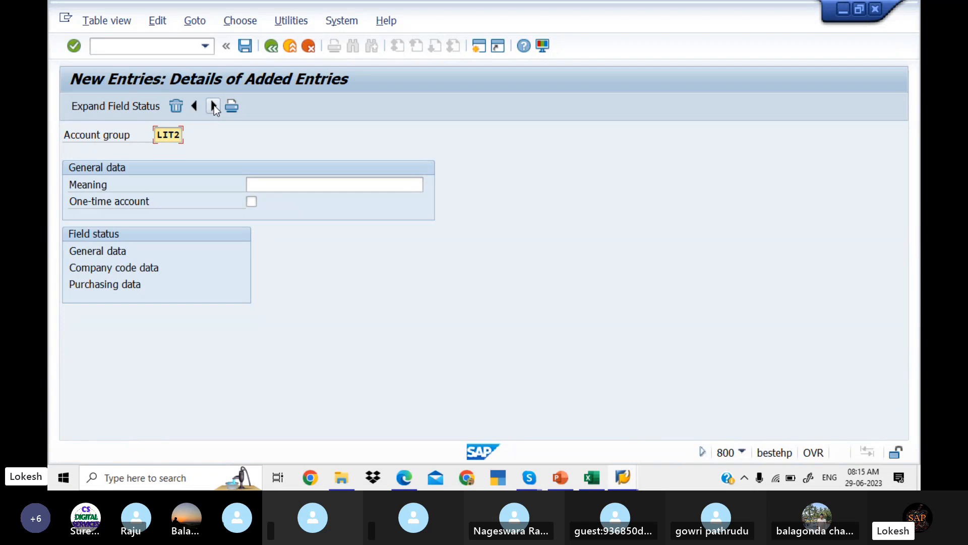
Give account group LIT2 the meaning "International Vendor Group LIT" and save it
{"action": "left_click", "coordinate": [273, 185]}
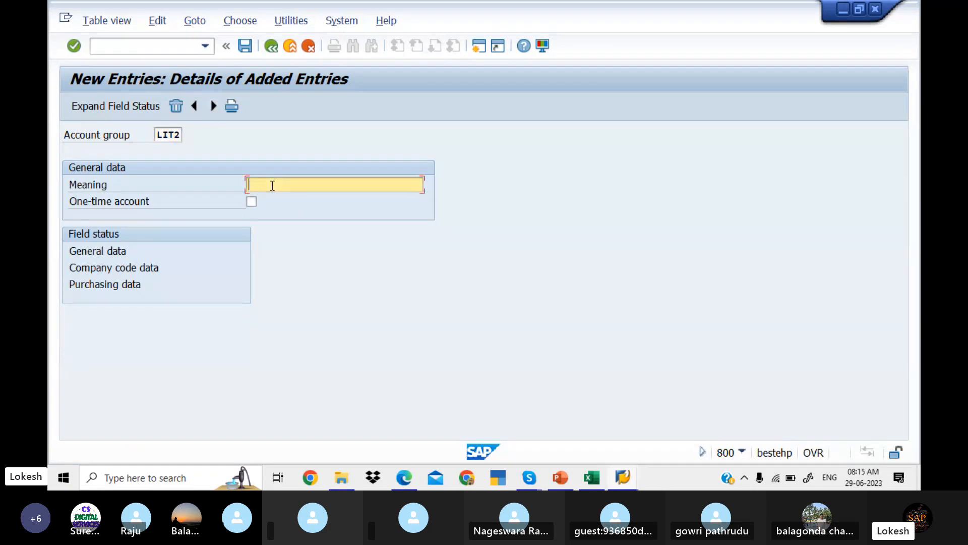
{"action": "type", "text": "I"}
{"action": "left_click", "coordinate": [296, 205]}
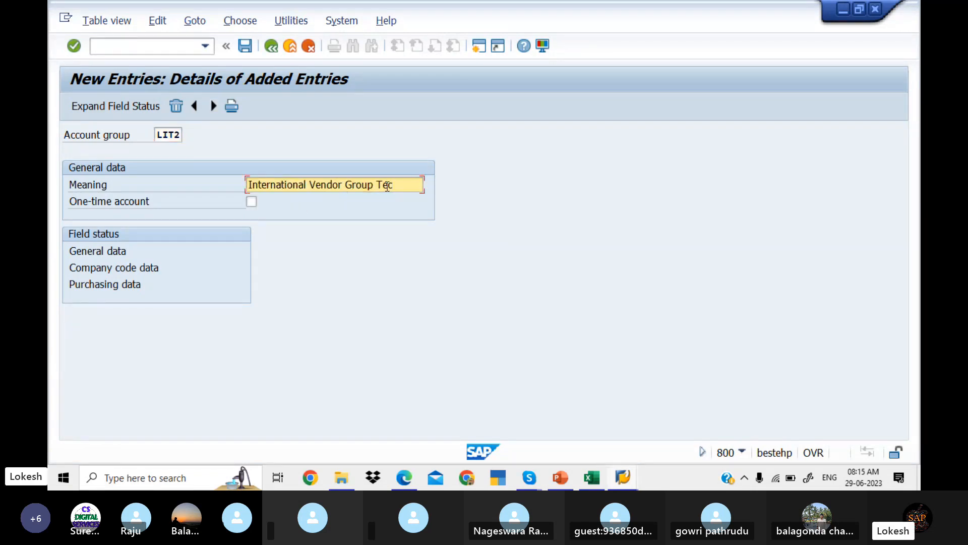
{"action": "key", "text": "BackSpace"}
{"action": "key", "text": "BackSpace"}
{"action": "key", "text": "BackSpace"}
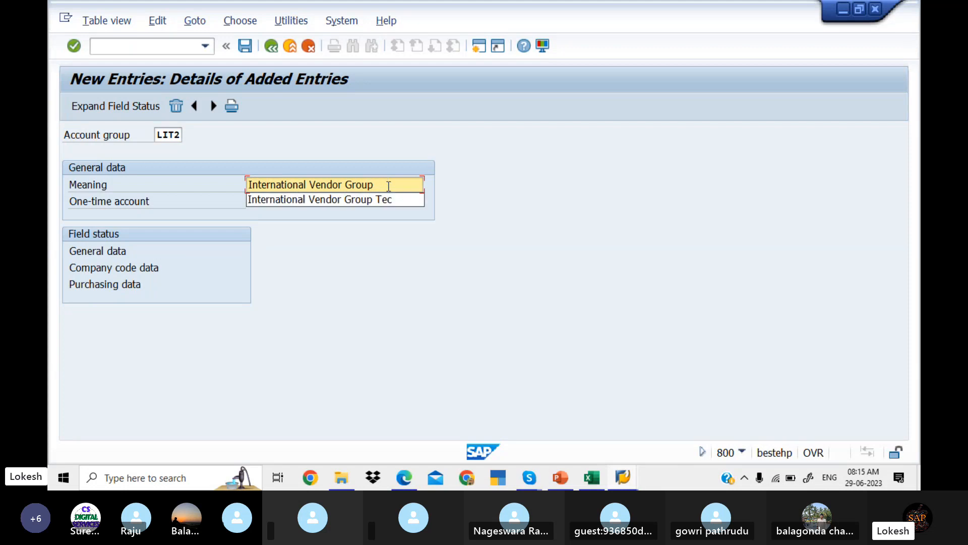
{"action": "type", "text": "R"}
{"action": "key", "text": "BackSpace"}
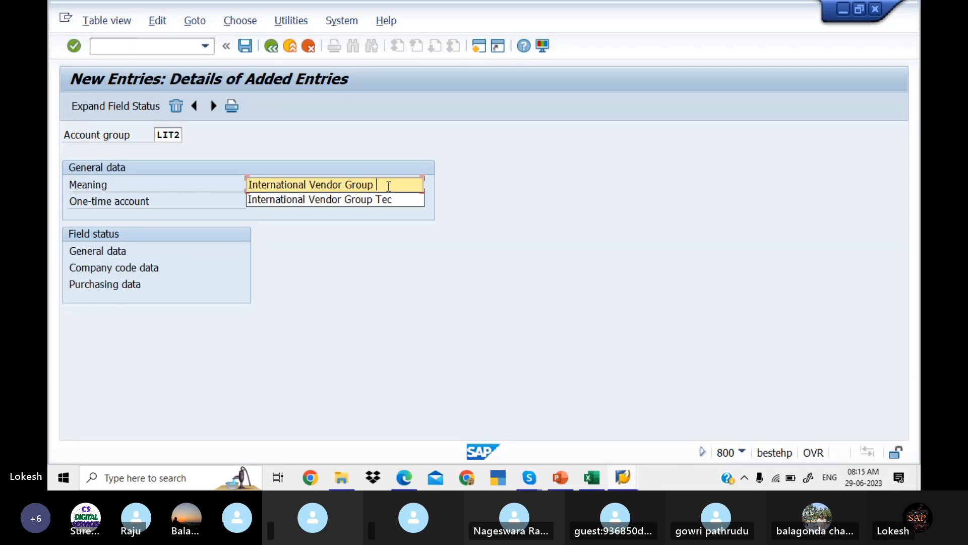
{"action": "type", "text": "LIT"}
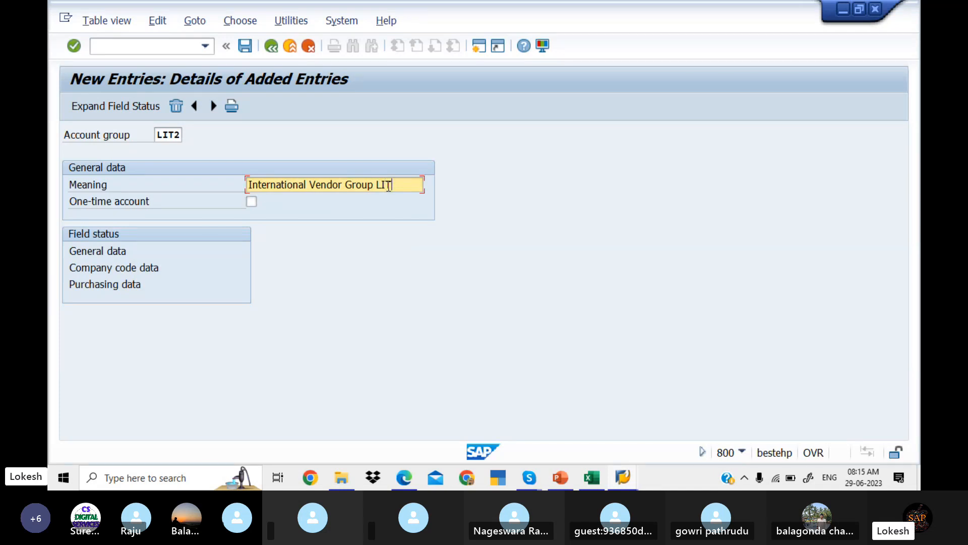
{"action": "left_click", "coordinate": [245, 46]}
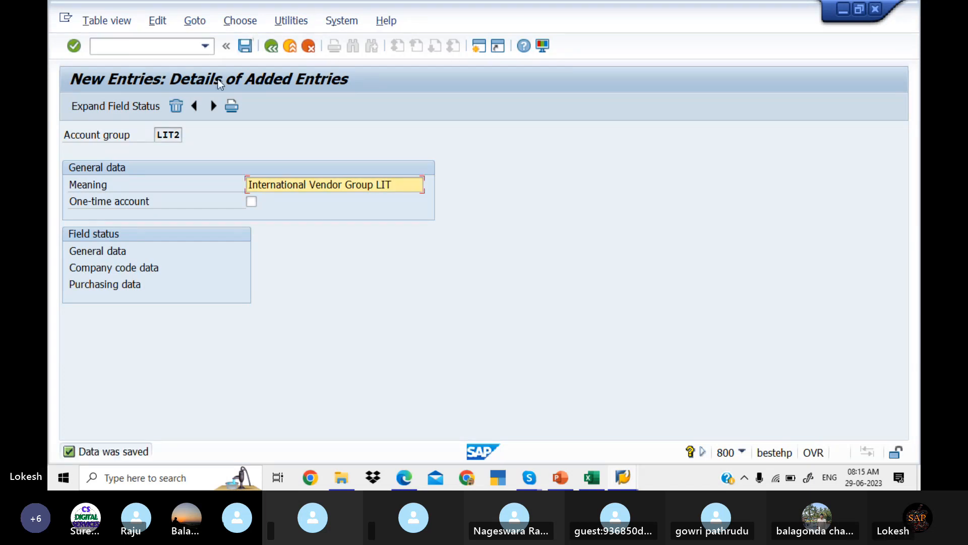
Start another new vendor account group entry with the key LIT3
{"action": "left_click", "coordinate": [210, 108]}
{"action": "left_click", "coordinate": [161, 137]}
{"action": "type", "text": "LIT"}
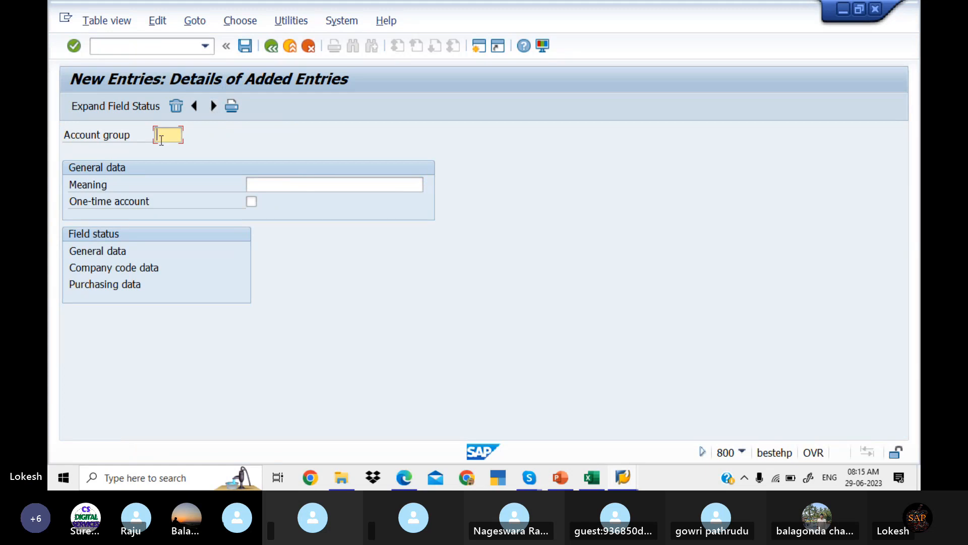
{"action": "type", "text": "3"}
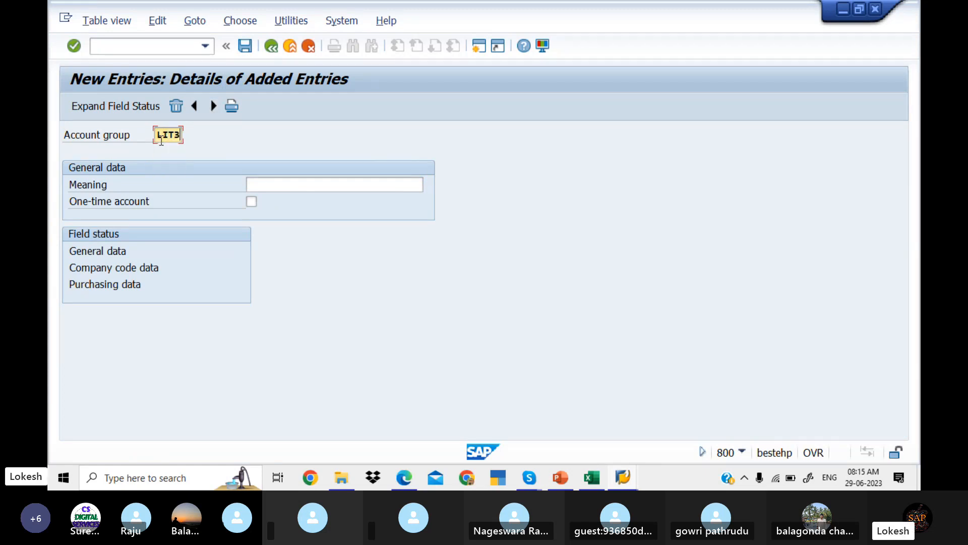
Give account group LIT3 the meaning "One Time Vendor Account LITPVT"
{"action": "left_click", "coordinate": [267, 184]}
{"action": "type", "text": "O"}
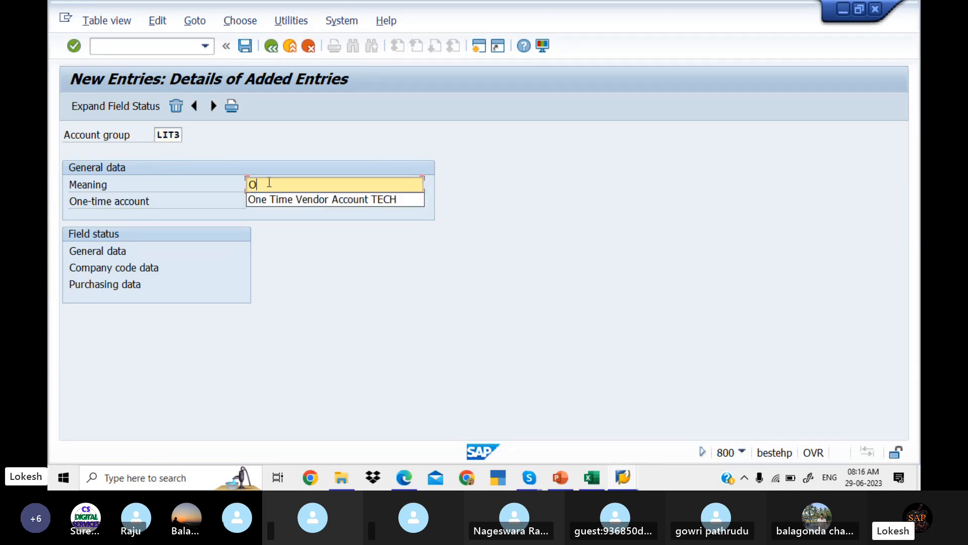
{"action": "left_click", "coordinate": [298, 208]}
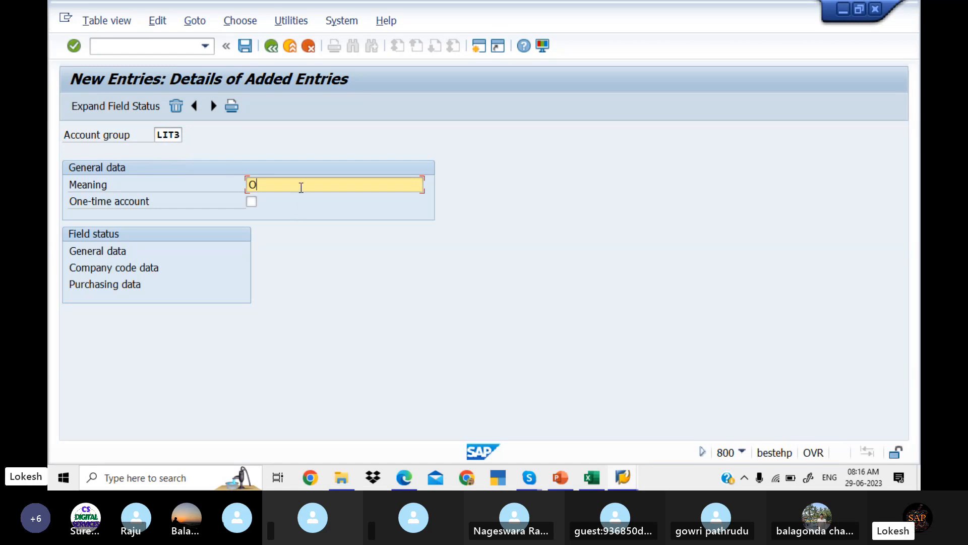
{"action": "key", "text": "BackSpace"}
{"action": "type", "text": "O"}
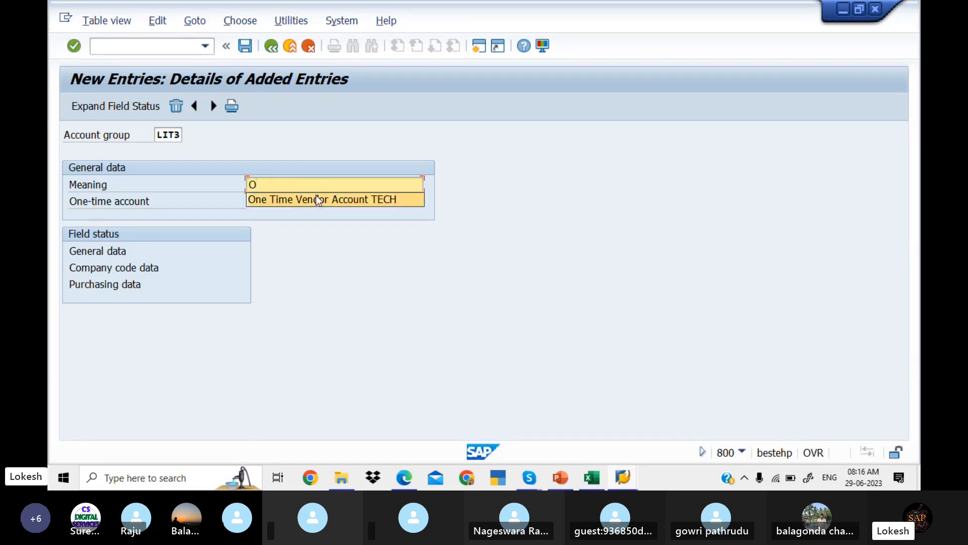
{"action": "left_click", "coordinate": [316, 199]}
{"action": "key", "text": "BackSpace"}
{"action": "key", "text": "BackSpace"}
{"action": "key", "text": "BackSpace"}
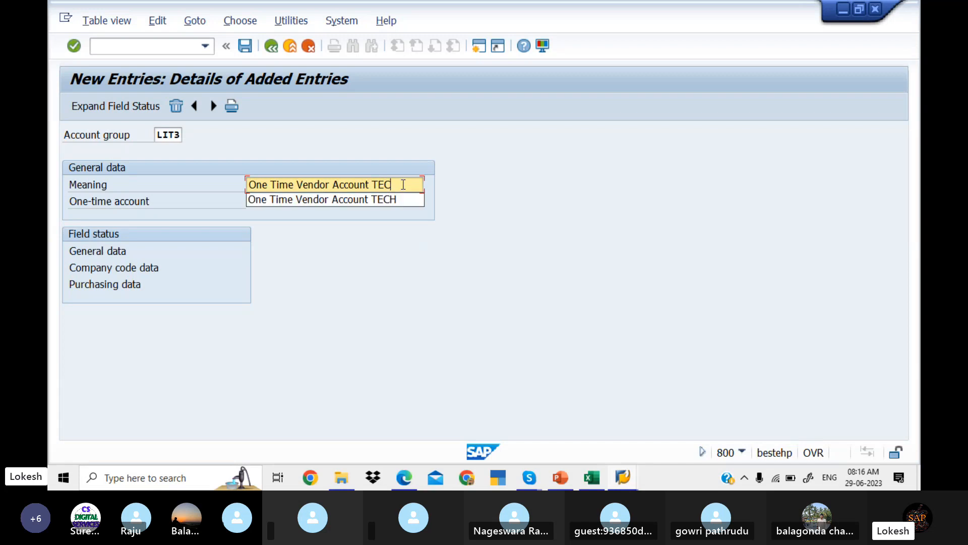
{"action": "key", "text": "BackSpace"}
{"action": "type", "text": "LI"}
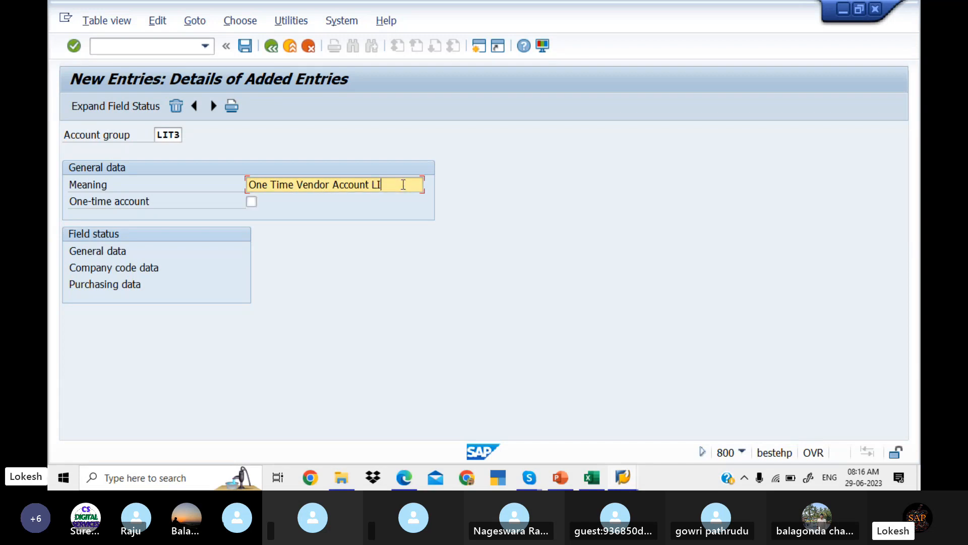
{"action": "type", "text": "TPV"}
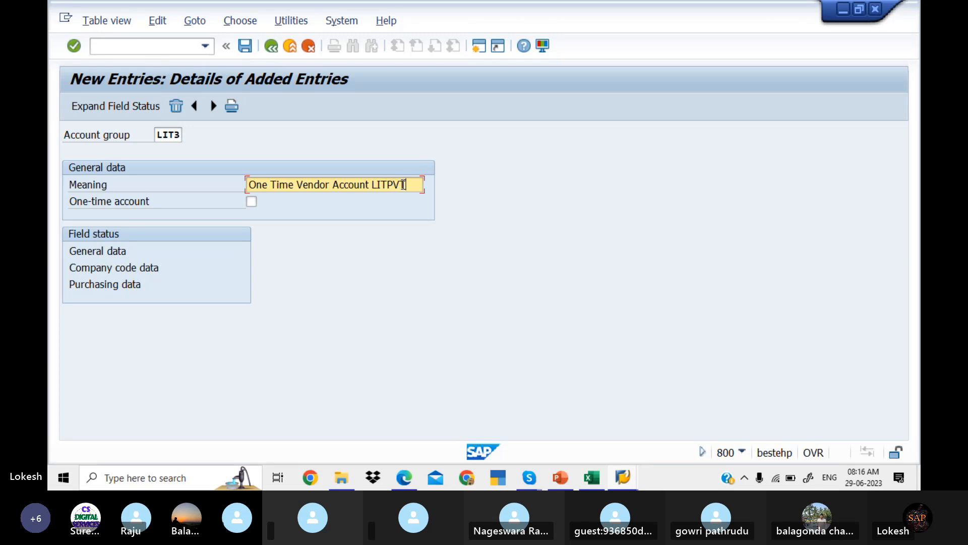
{"action": "type", "text": "T"}
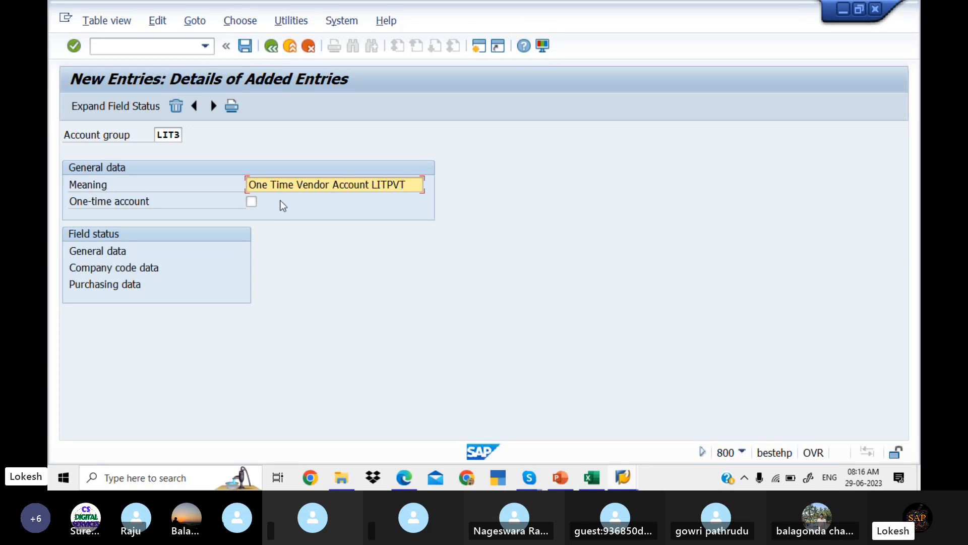
Flag account group LIT3 as a one-time account and save the entry
{"action": "left_click", "coordinate": [252, 202]}
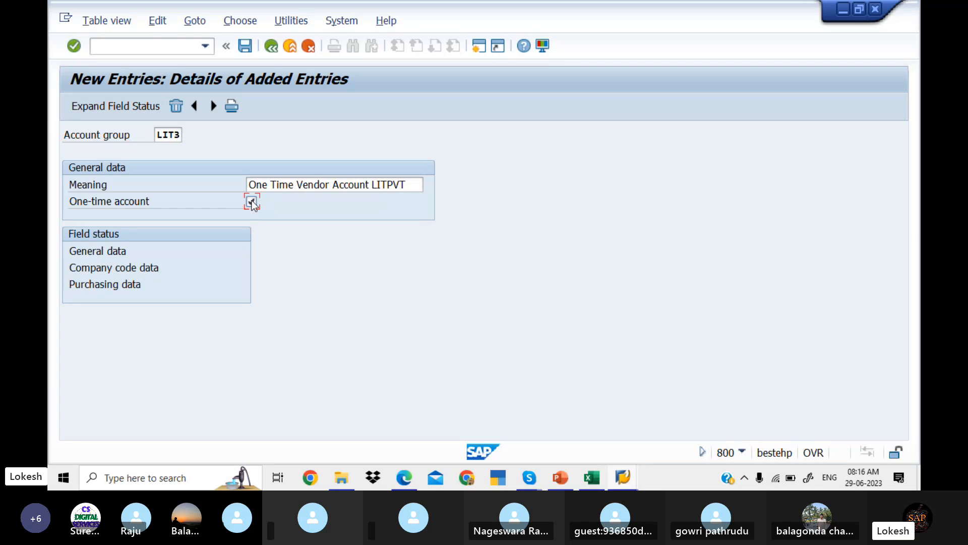
{"action": "left_click", "coordinate": [245, 46]}
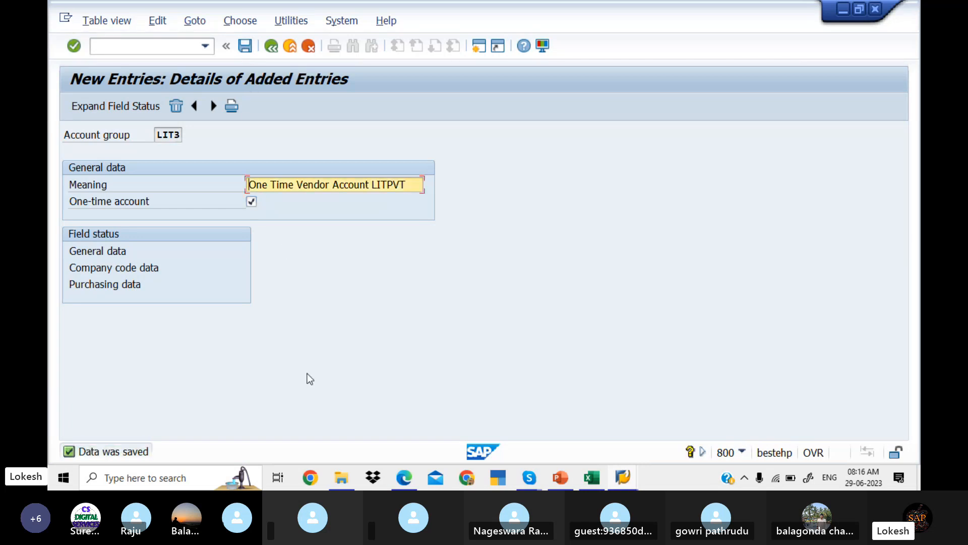
Switch to the Accounts Payable configuration PDF in Edge and review the settings for account groups, number ranges, cash discount, down payments and payment blocks
{"action": "mouse_move", "coordinate": [407, 477]}
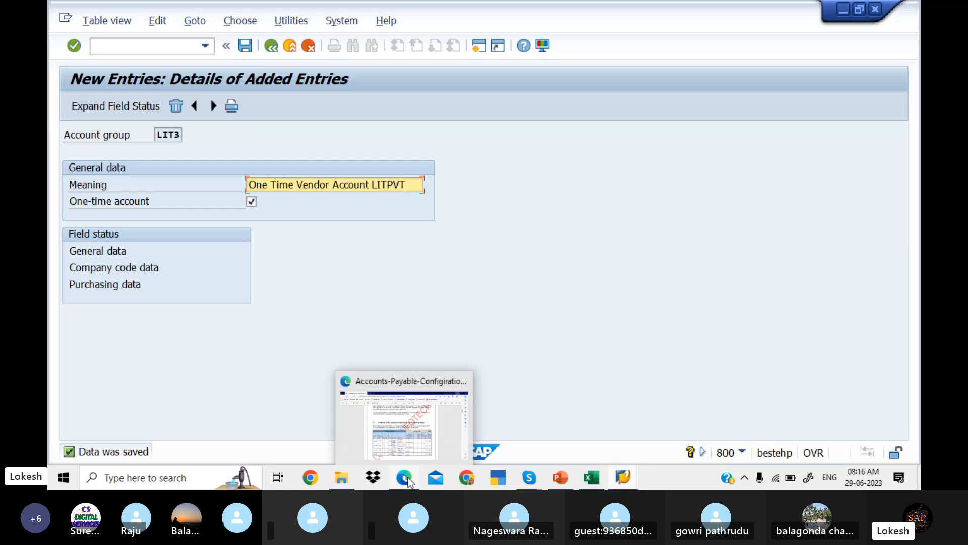
{"action": "left_click", "coordinate": [418, 432]}
{"action": "scroll", "coordinate": [419, 432], "scroll_direction": "up", "scroll_amount": 10}
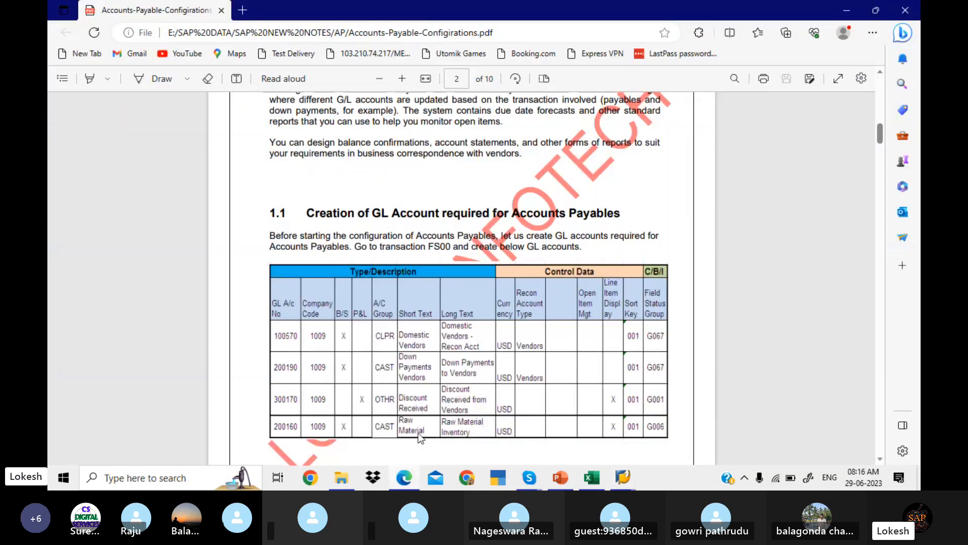
{"action": "scroll", "coordinate": [418, 433], "scroll_direction": "down", "scroll_amount": 10}
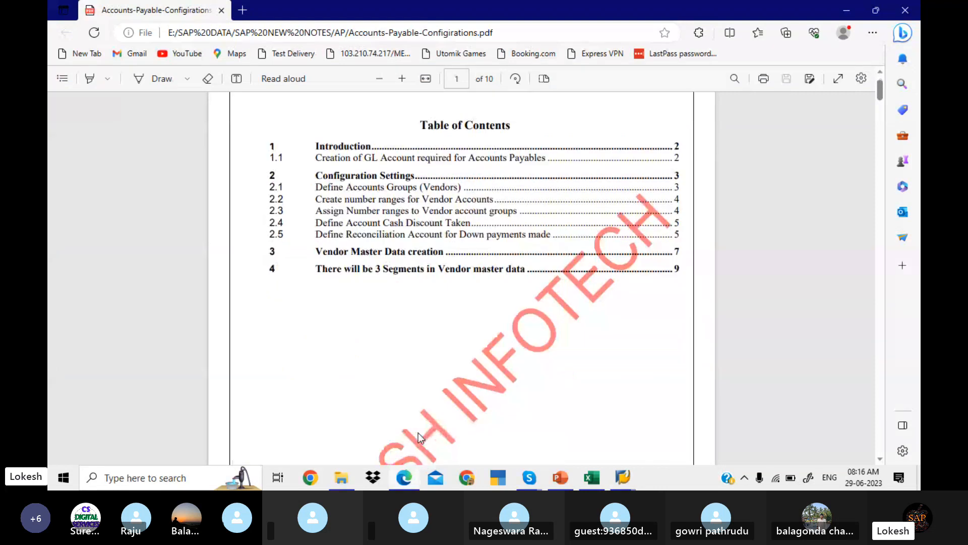
{"action": "scroll", "coordinate": [418, 434], "scroll_direction": "down", "scroll_amount": 10}
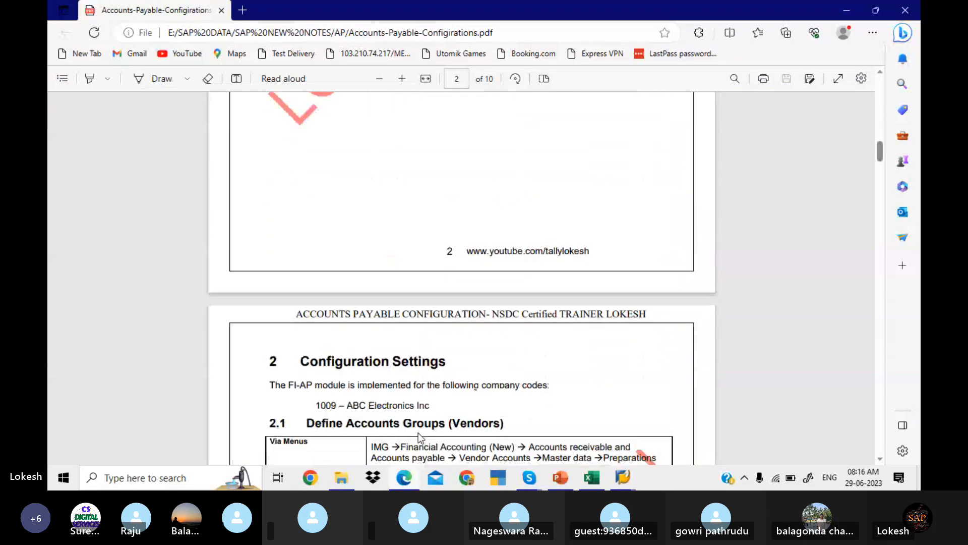
{"action": "scroll", "coordinate": [419, 433], "scroll_direction": "down", "scroll_amount": 2}
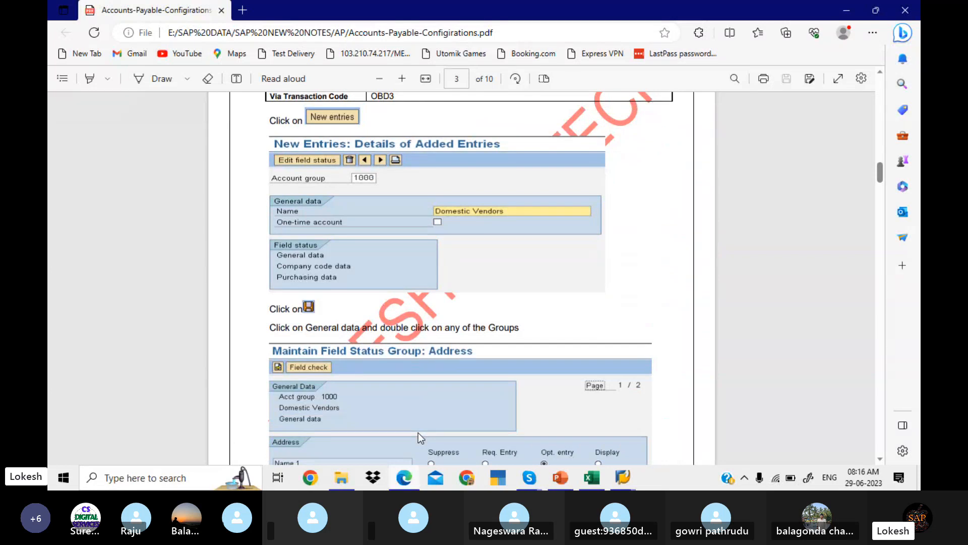
{"action": "scroll", "coordinate": [419, 432], "scroll_direction": "down", "scroll_amount": 3}
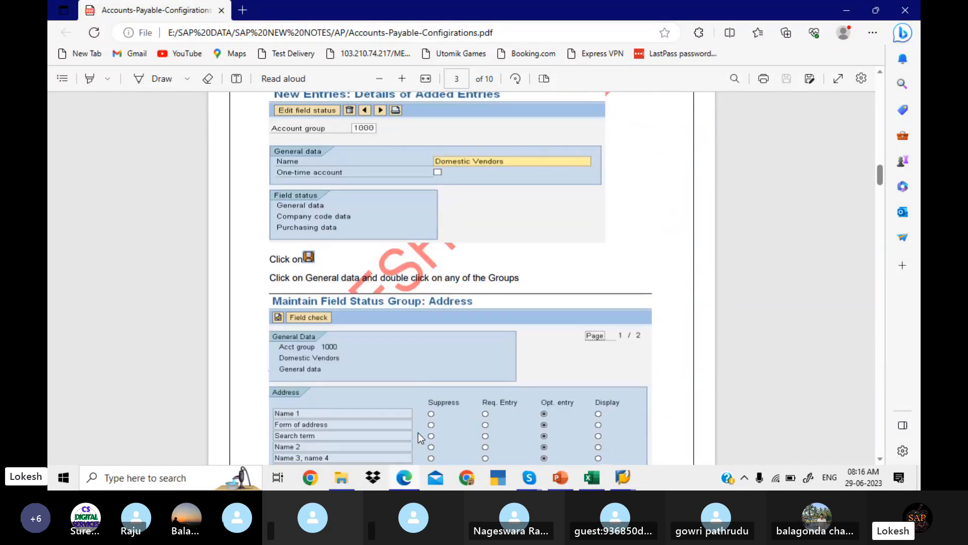
{"action": "scroll", "coordinate": [418, 433], "scroll_direction": "down", "scroll_amount": 8}
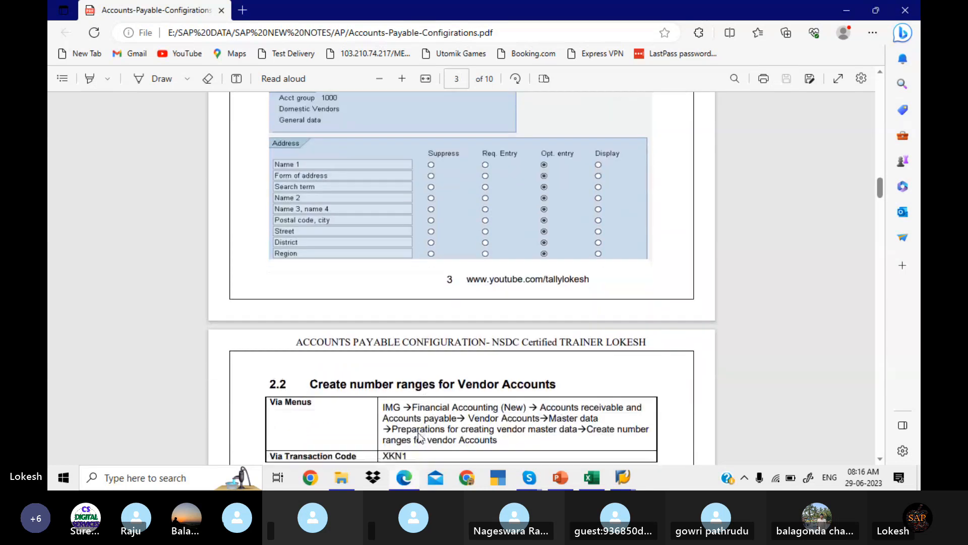
{"action": "scroll", "coordinate": [418, 432], "scroll_direction": "down", "scroll_amount": 5}
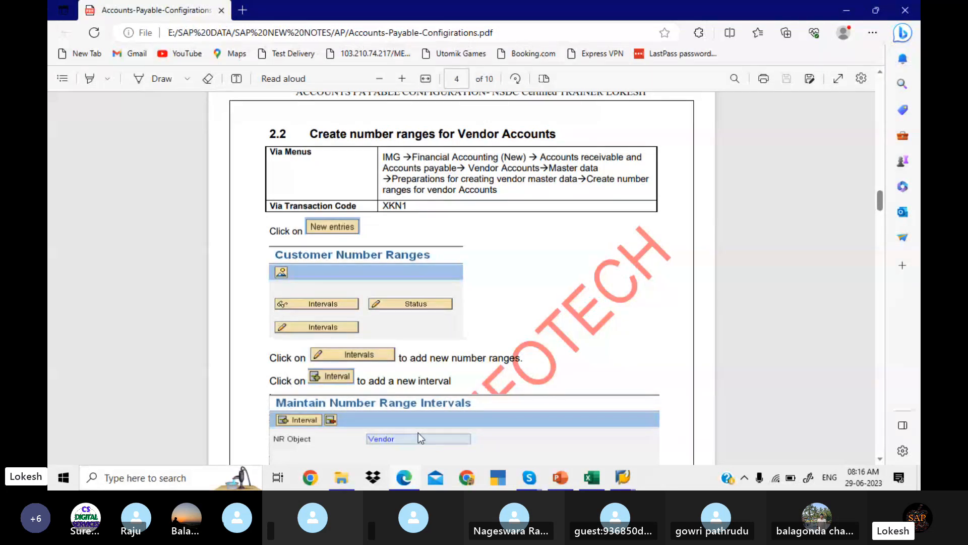
{"action": "scroll", "coordinate": [418, 433], "scroll_direction": "down", "scroll_amount": 7}
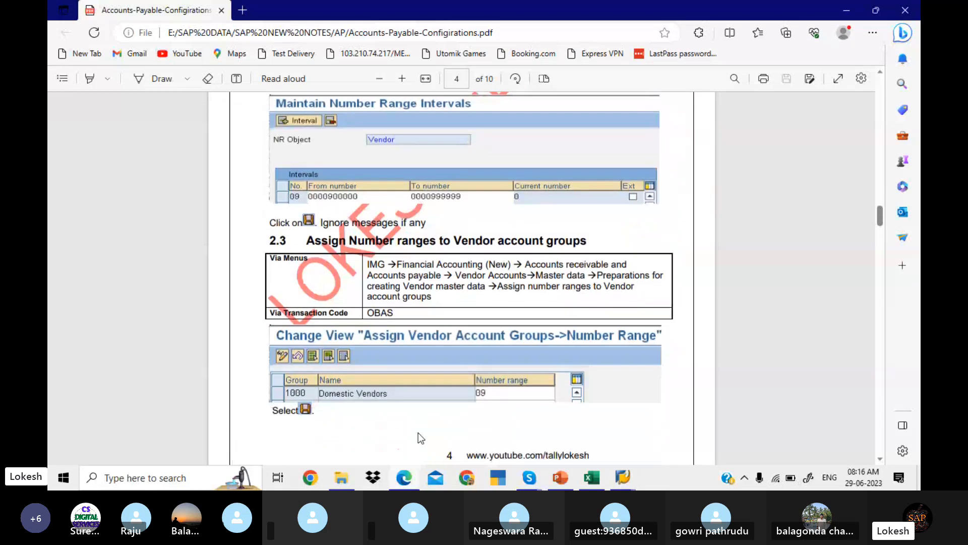
{"action": "scroll", "coordinate": [419, 433], "scroll_direction": "down", "scroll_amount": 8}
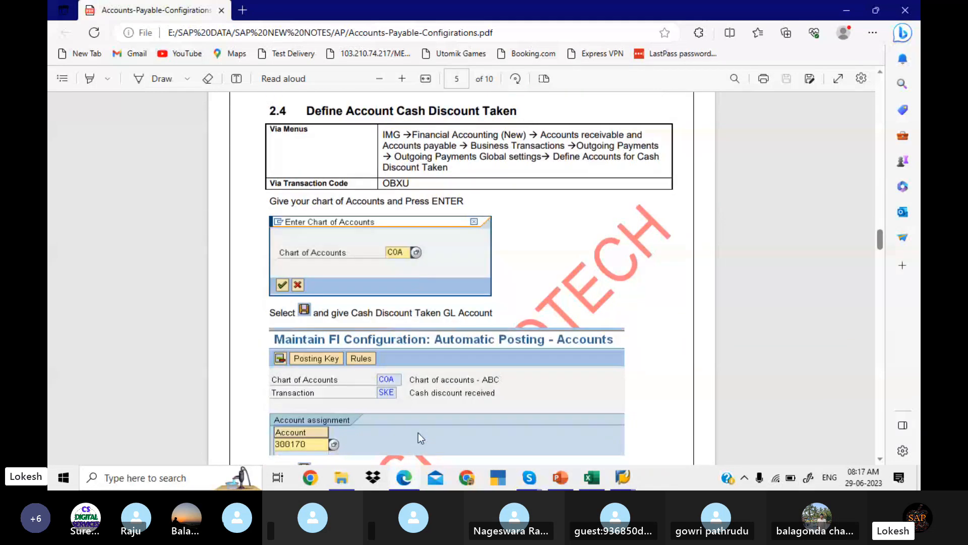
{"action": "scroll", "coordinate": [419, 433], "scroll_direction": "down", "scroll_amount": 4}
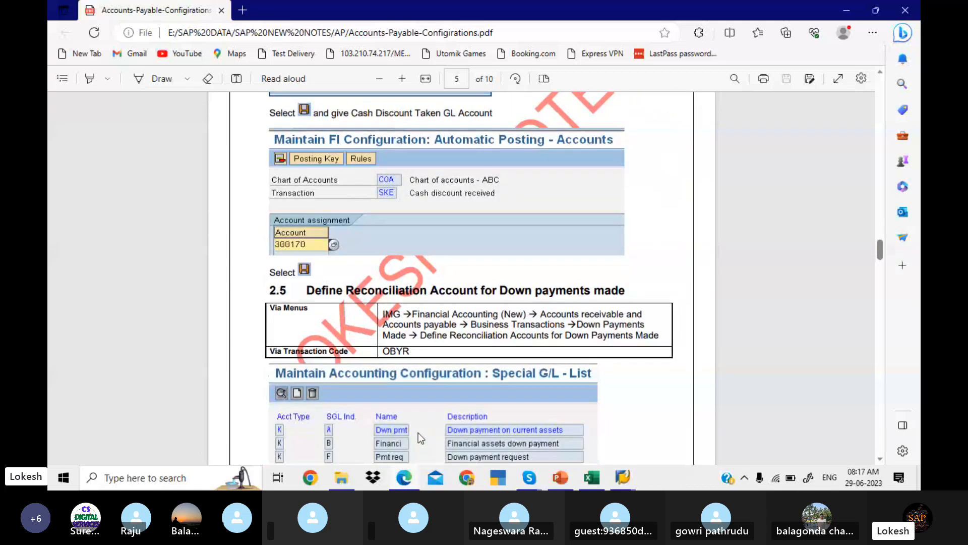
{"action": "scroll", "coordinate": [418, 436], "scroll_direction": "down", "scroll_amount": 12}
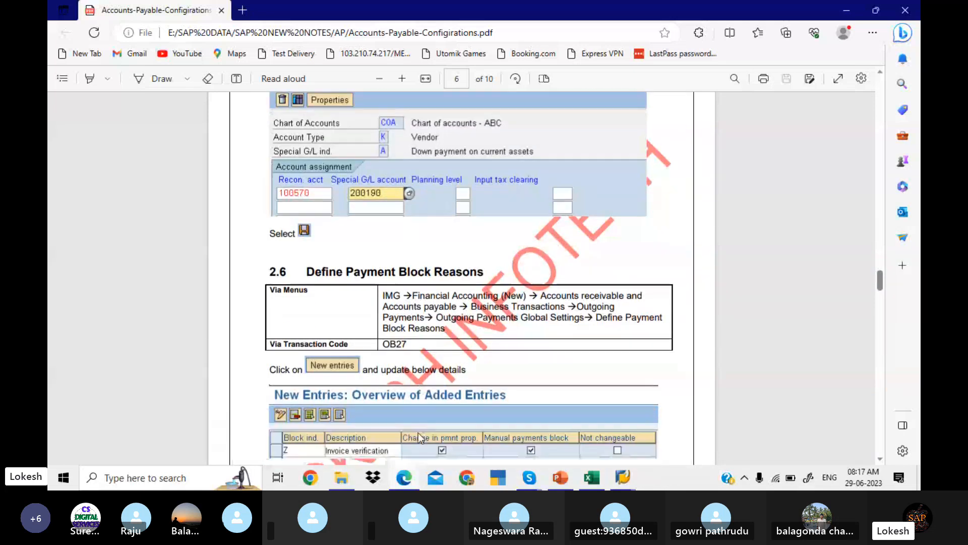
Review the PDF's pages on vendor master data creation, the three vendor segments and reconciliation accounts, then return to its opening pages
{"action": "scroll", "coordinate": [419, 436], "scroll_direction": "down", "scroll_amount": 10}
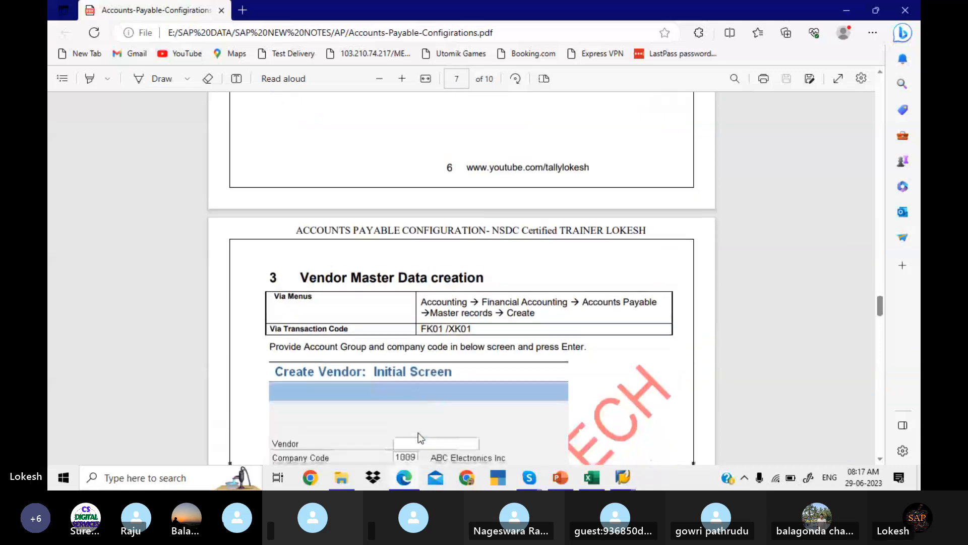
{"action": "scroll", "coordinate": [419, 433], "scroll_direction": "down", "scroll_amount": 15}
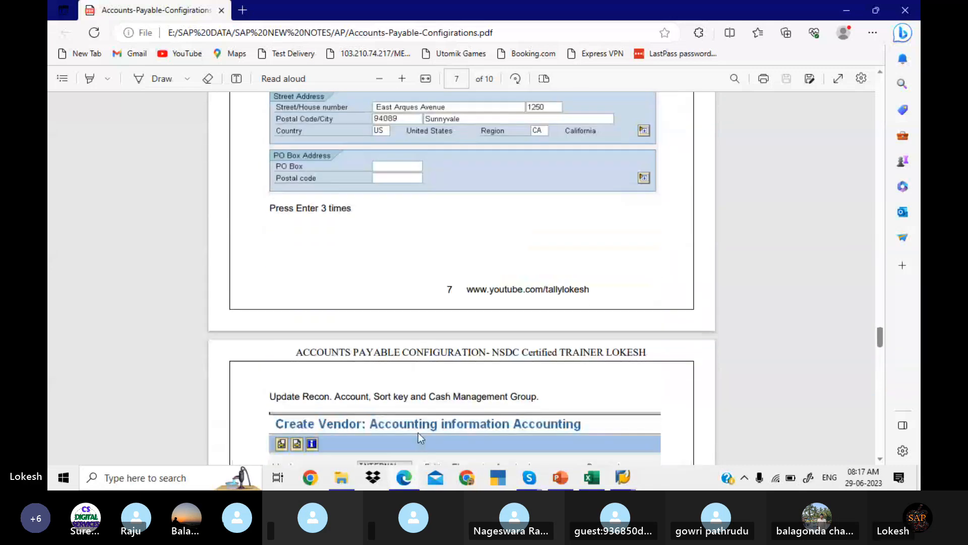
{"action": "scroll", "coordinate": [419, 433], "scroll_direction": "down", "scroll_amount": 6}
{"action": "scroll", "coordinate": [419, 433], "scroll_direction": "down", "scroll_amount": 1}
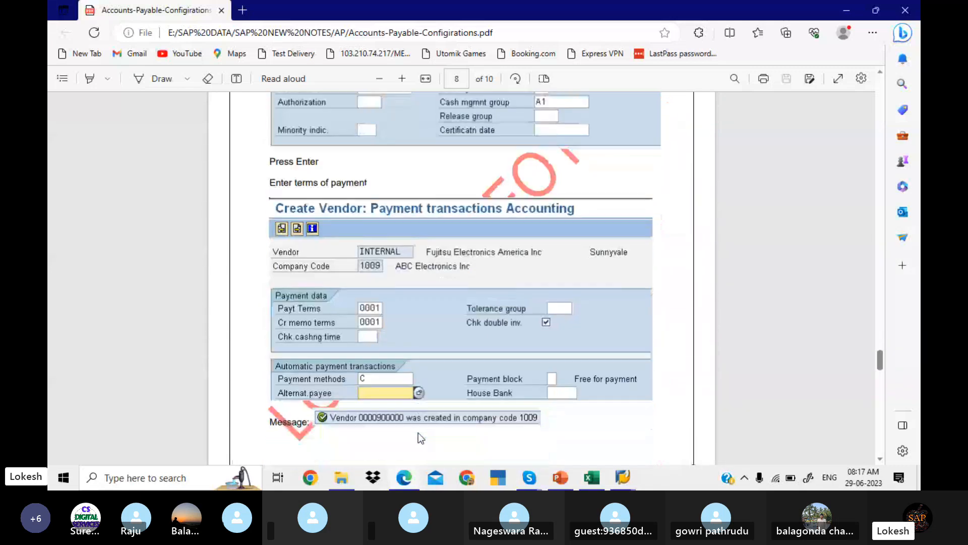
{"action": "scroll", "coordinate": [419, 433], "scroll_direction": "down", "scroll_amount": 5}
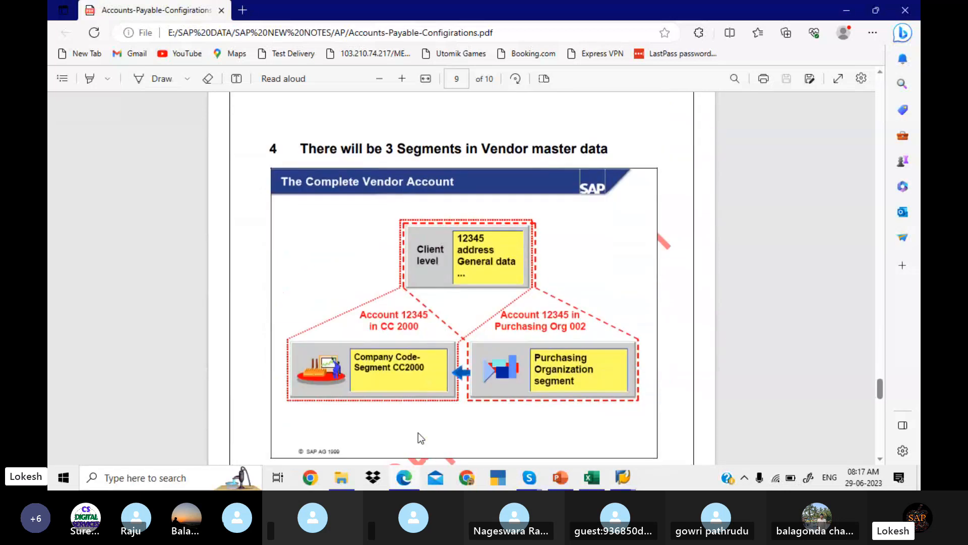
{"action": "scroll", "coordinate": [418, 434], "scroll_direction": "down", "scroll_amount": 8}
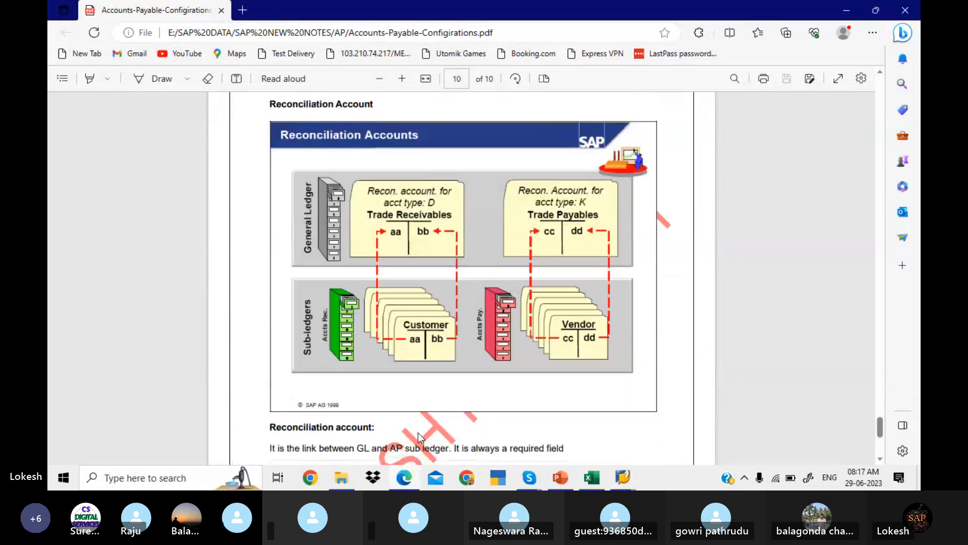
{"action": "scroll", "coordinate": [418, 434], "scroll_direction": "down", "scroll_amount": 4}
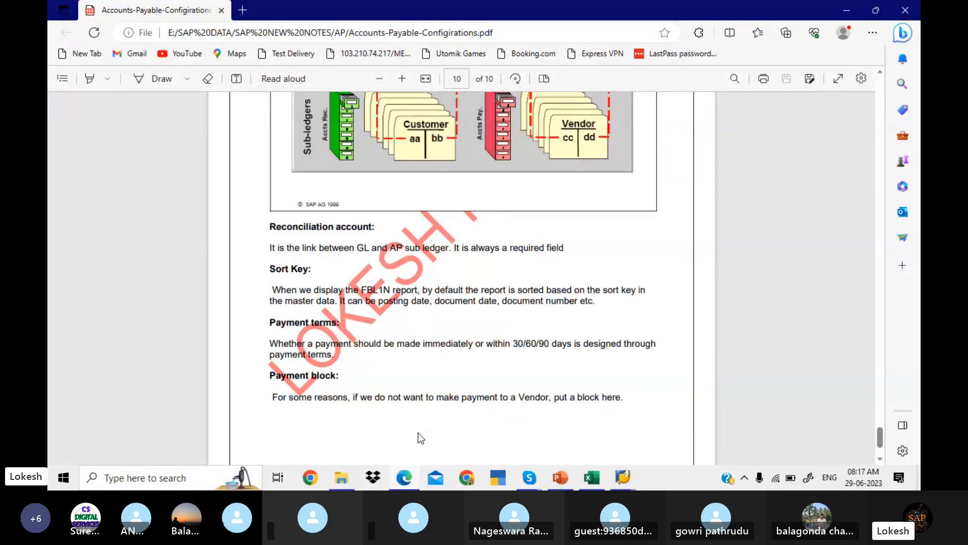
{"action": "scroll", "coordinate": [419, 434], "scroll_direction": "down", "scroll_amount": 2}
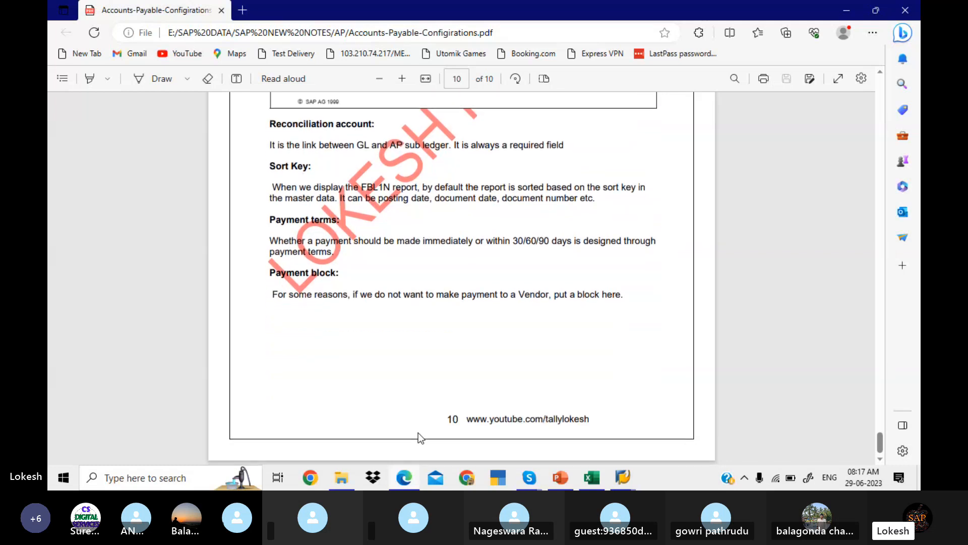
{"action": "scroll", "coordinate": [418, 433], "scroll_direction": "up", "scroll_amount": 20}
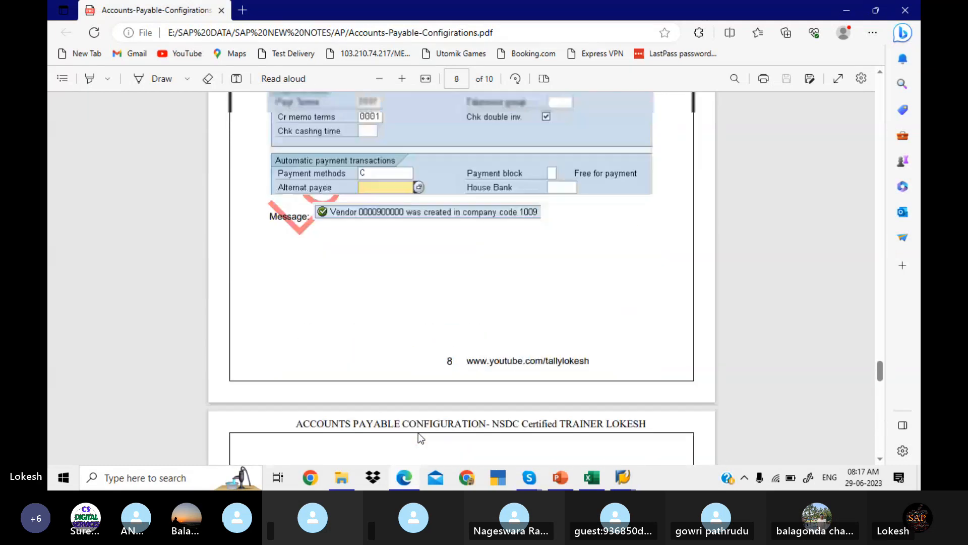
{"action": "scroll", "coordinate": [420, 436], "scroll_direction": "up", "scroll_amount": 20}
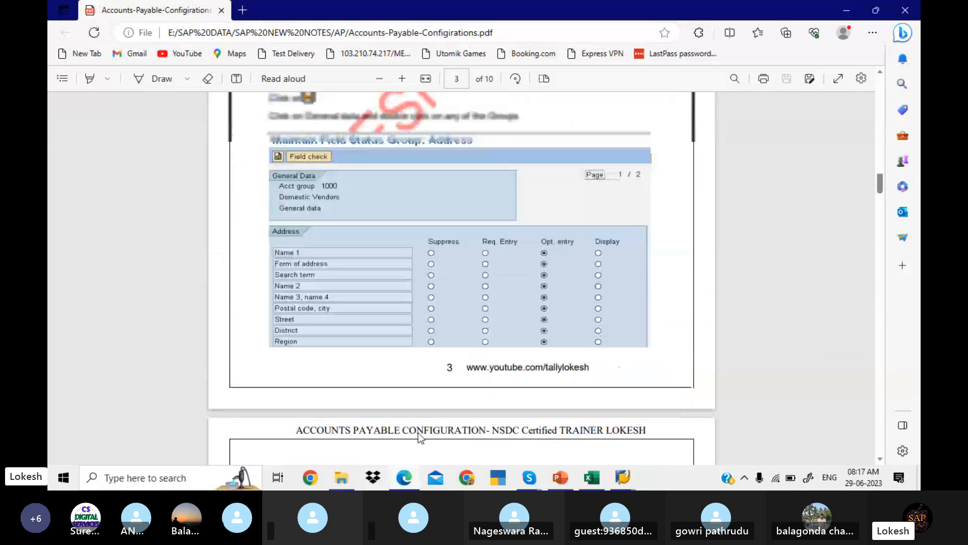
{"action": "scroll", "coordinate": [419, 433], "scroll_direction": "up", "scroll_amount": 20}
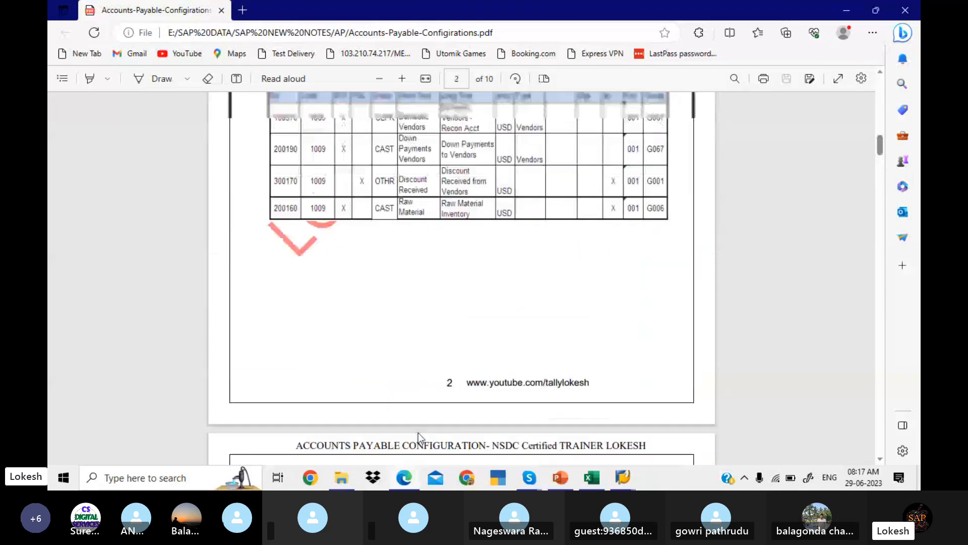
Switch to the Excel sheet and note LIT1, LIT2 and LIT3 in D4:D6 beside the domestic, international and one-time vendor groups
{"action": "left_click", "coordinate": [598, 482]}
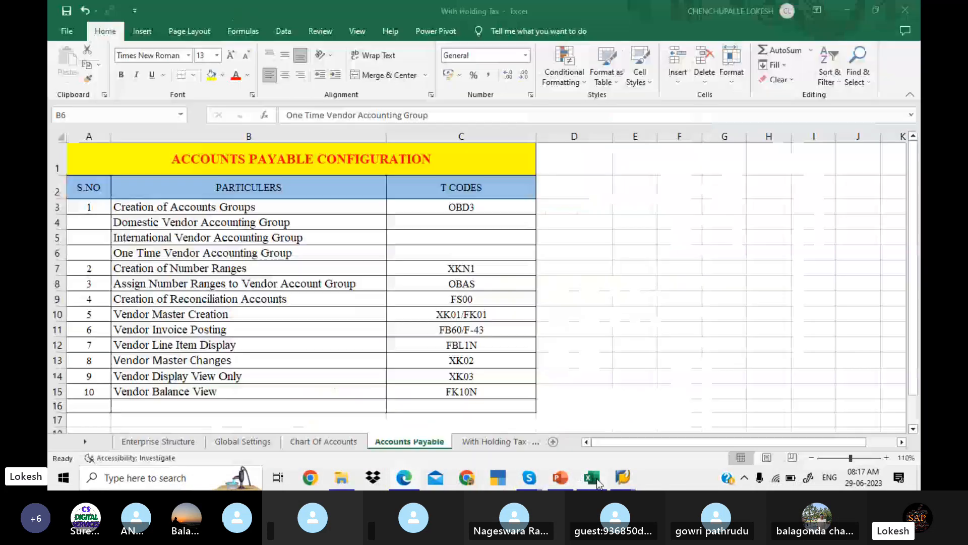
{"action": "left_click", "coordinate": [554, 226]}
{"action": "type", "text": "LIT1"}
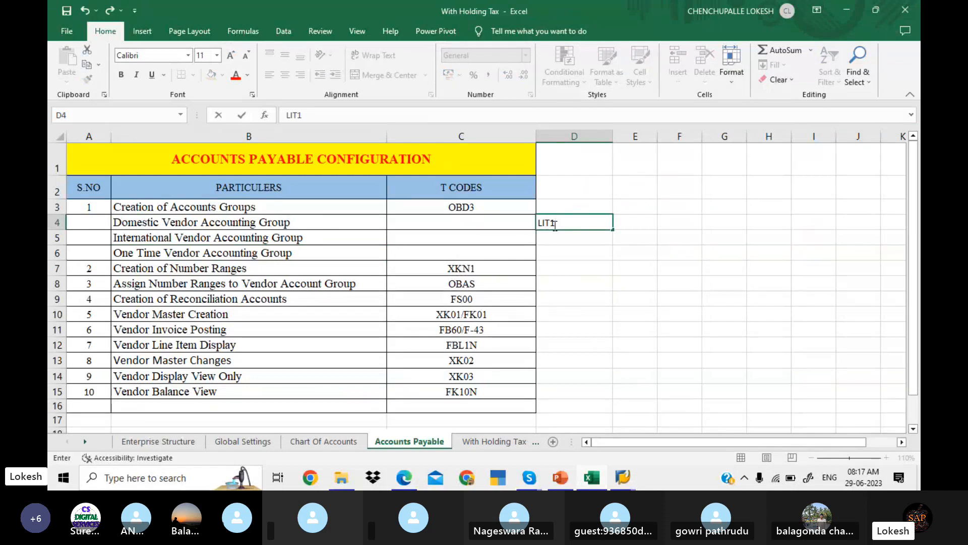
{"action": "key", "text": "Return"}
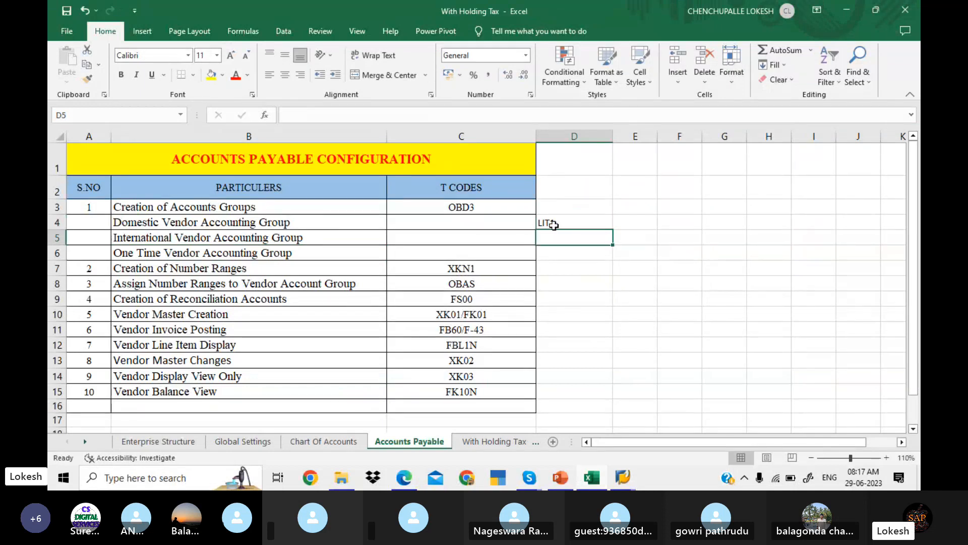
{"action": "type", "text": "LIT2"}
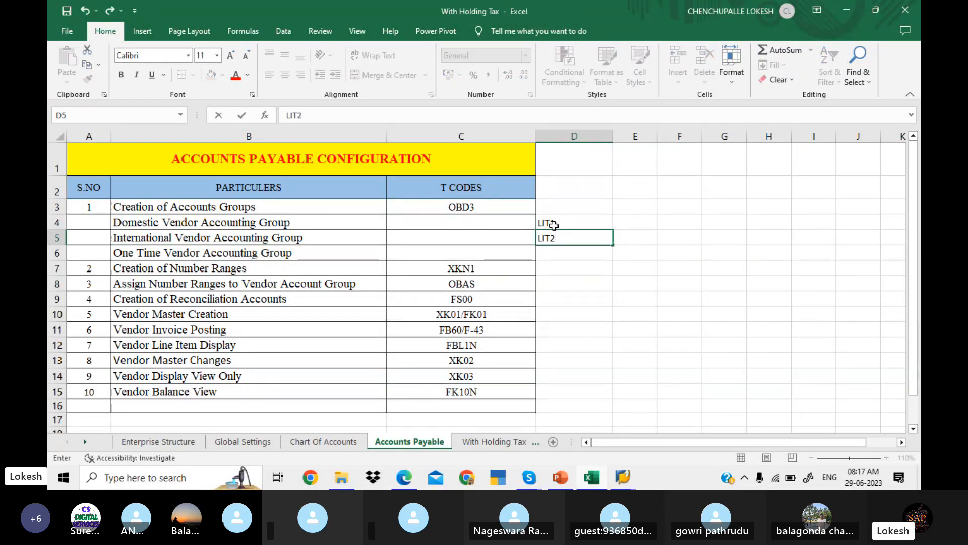
{"action": "key", "text": "Return"}
{"action": "type", "text": "LIT3"}
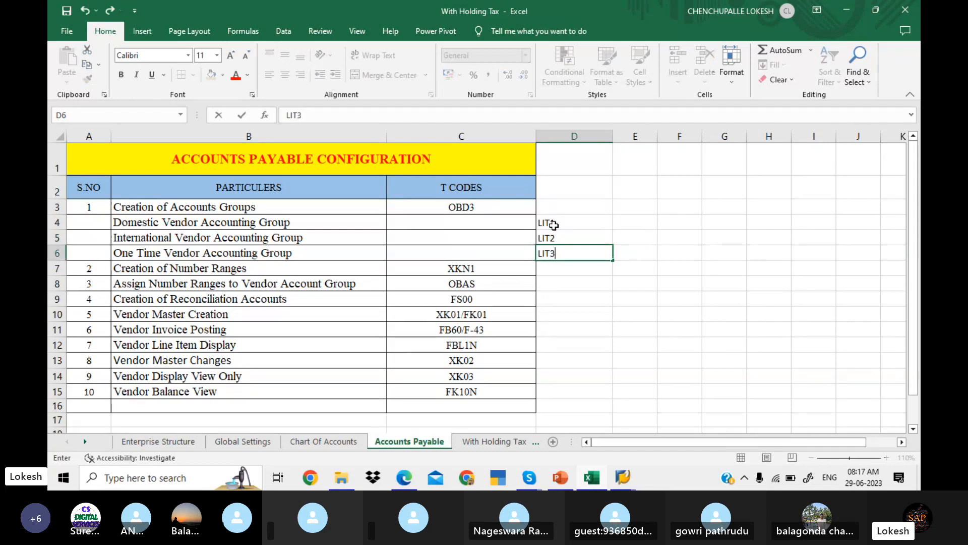
{"action": "key", "text": "Return"}
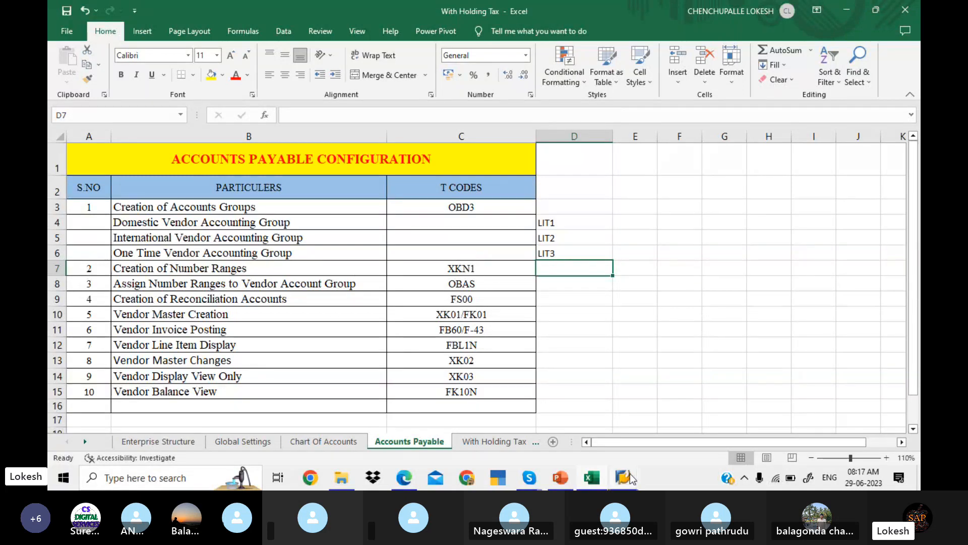
Switch to SAP and start transaction XKN1, opening the vendor number range intervals for maintenance
{"action": "mouse_move", "coordinate": [623, 477]}
{"action": "left_click", "coordinate": [660, 429]}
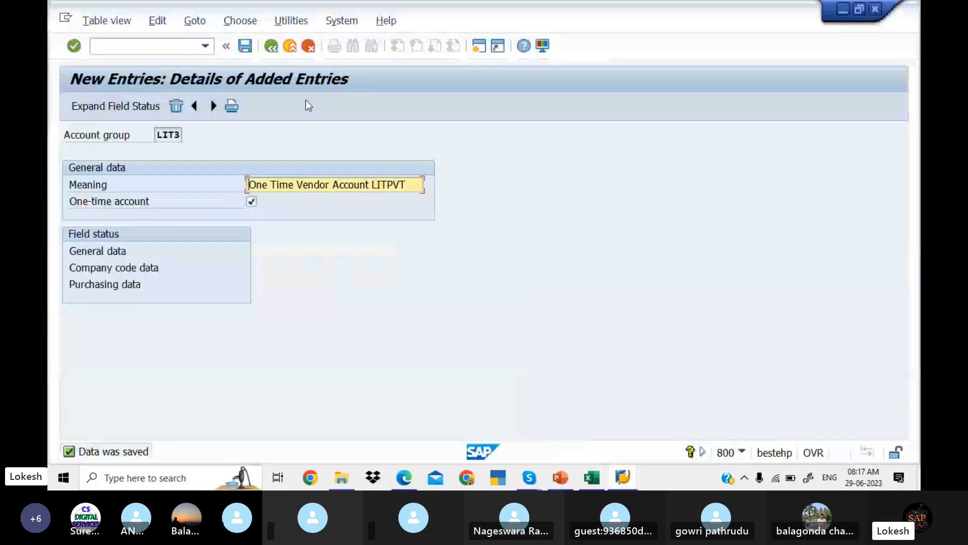
{"action": "left_click", "coordinate": [164, 45]}
{"action": "type", "text": "/N"}
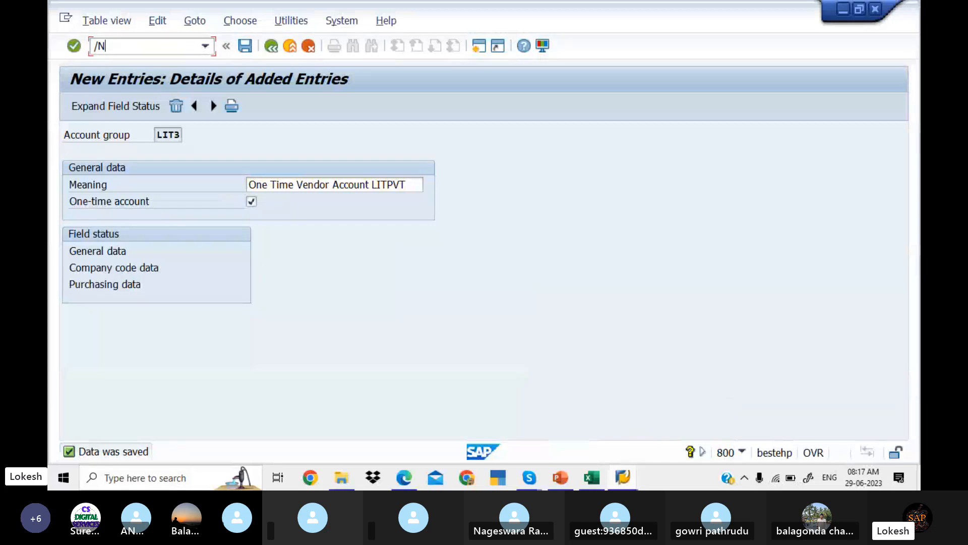
{"action": "type", "text": "XKN1"}
{"action": "key", "text": "Return"}
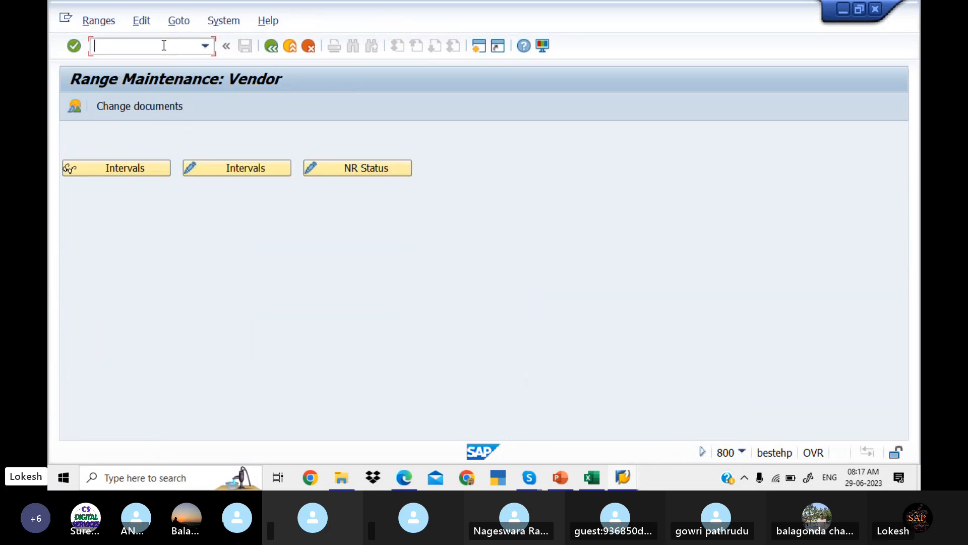
{"action": "left_click", "coordinate": [251, 166]}
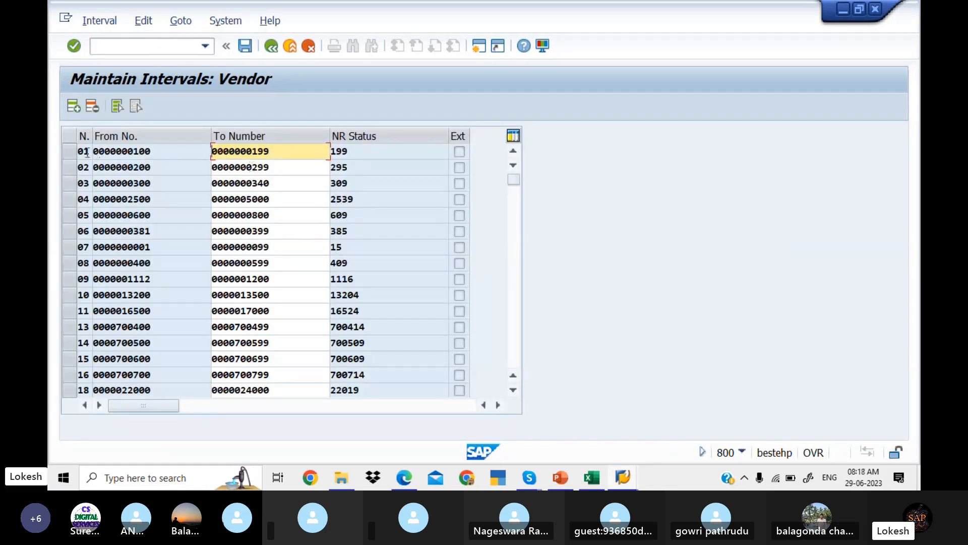
Examine vendor number ranges 01 to 08, comparing each interval's from number, to number and current number status
{"action": "left_click", "coordinate": [162, 151]}
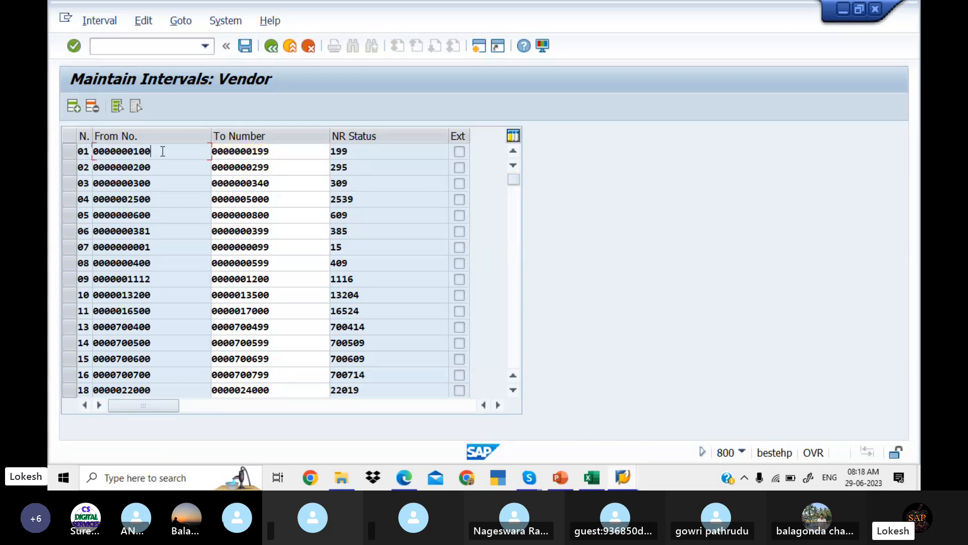
{"action": "left_click", "coordinate": [280, 151]}
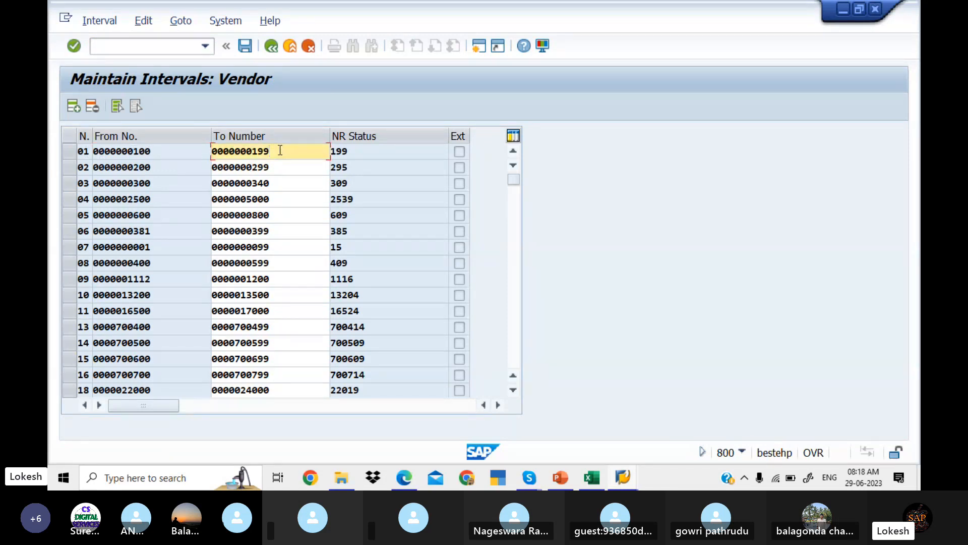
{"action": "left_click", "coordinate": [359, 152]}
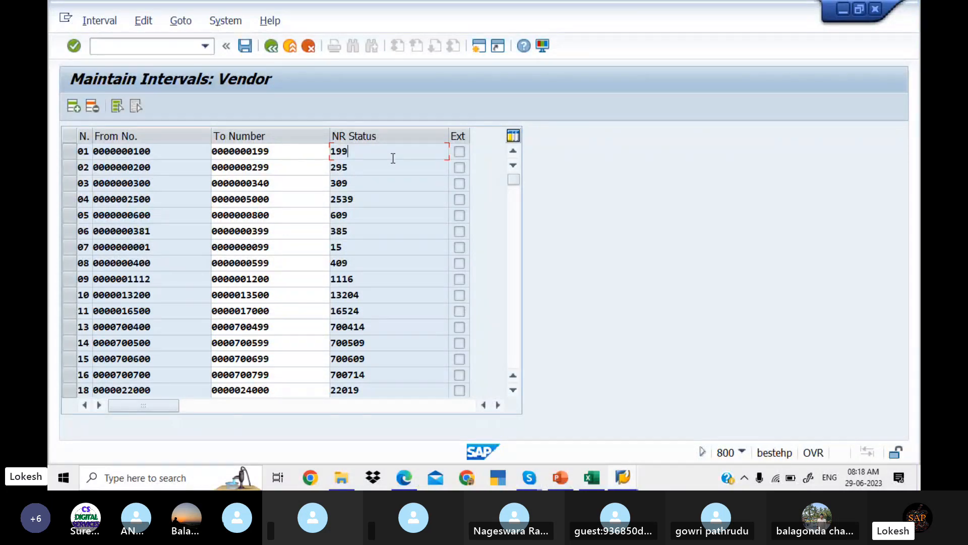
{"action": "left_click", "coordinate": [176, 171]}
{"action": "left_click", "coordinate": [284, 170]}
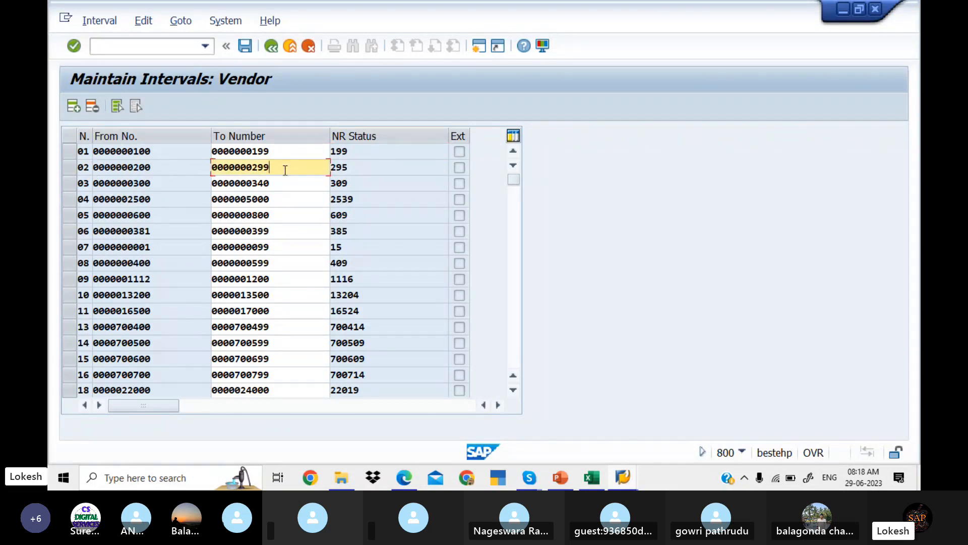
{"action": "left_click", "coordinate": [359, 172]}
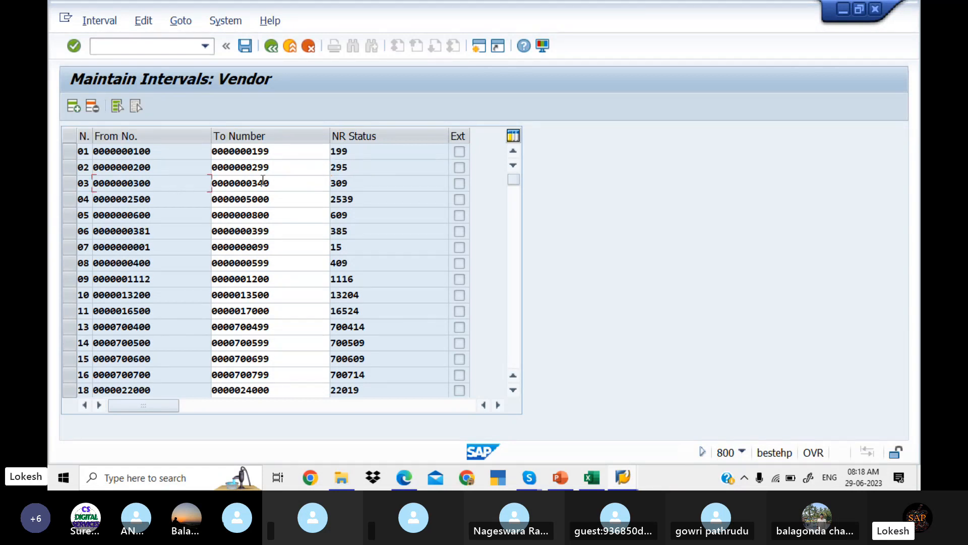
{"action": "left_click", "coordinate": [284, 185]}
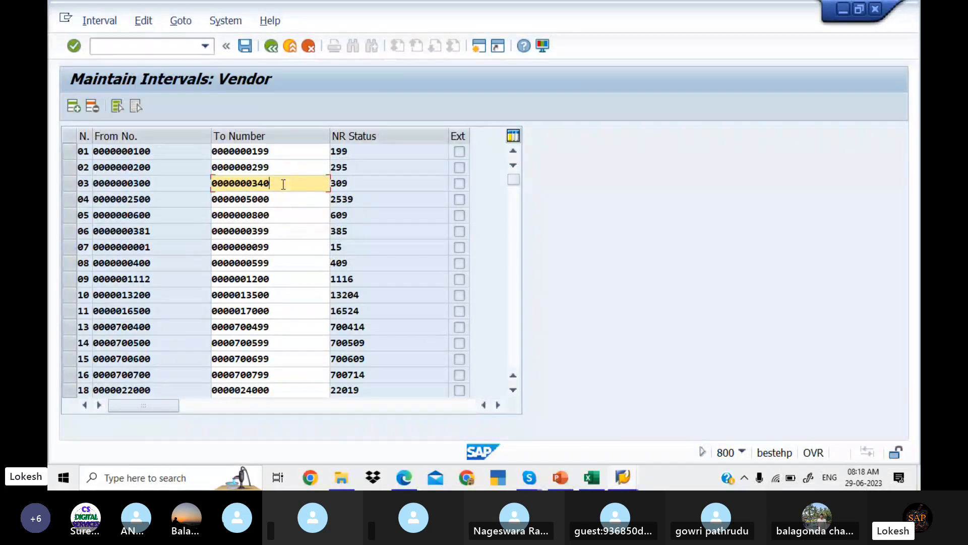
{"action": "left_click", "coordinate": [357, 183]}
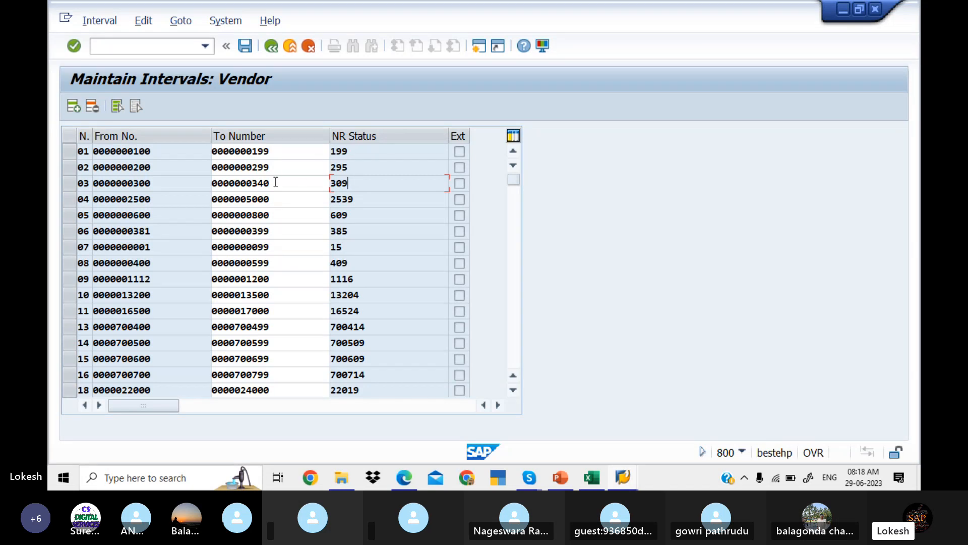
{"action": "left_click", "coordinate": [170, 204]}
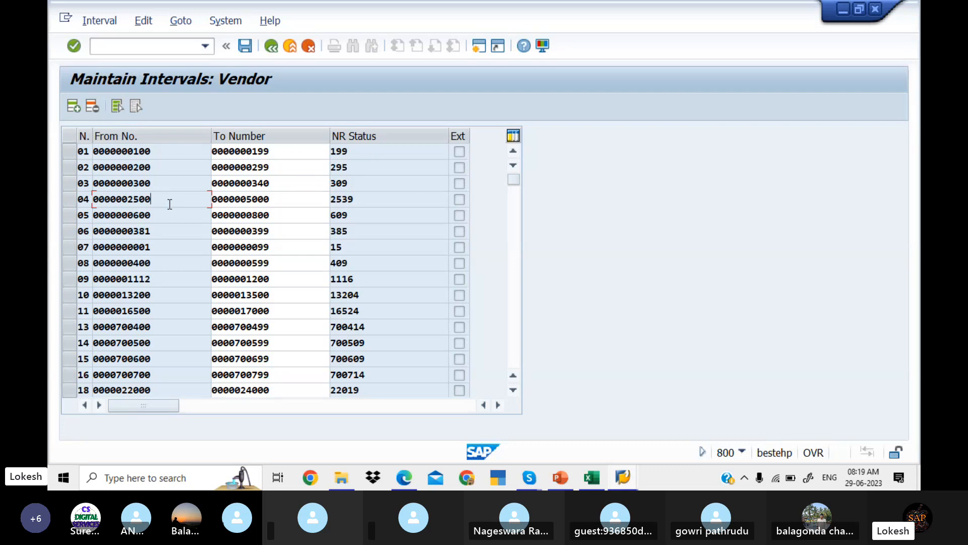
{"action": "left_click", "coordinate": [284, 201]}
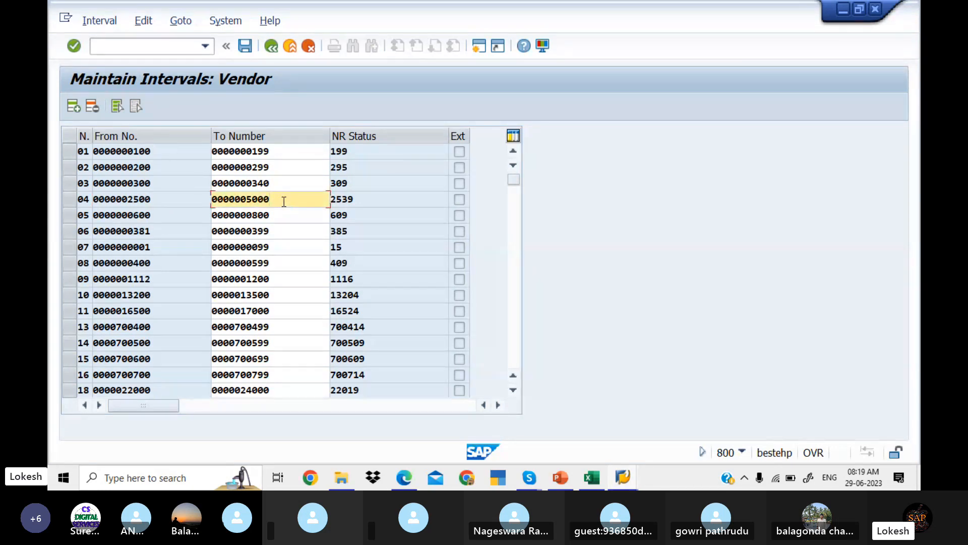
{"action": "left_click", "coordinate": [371, 198]}
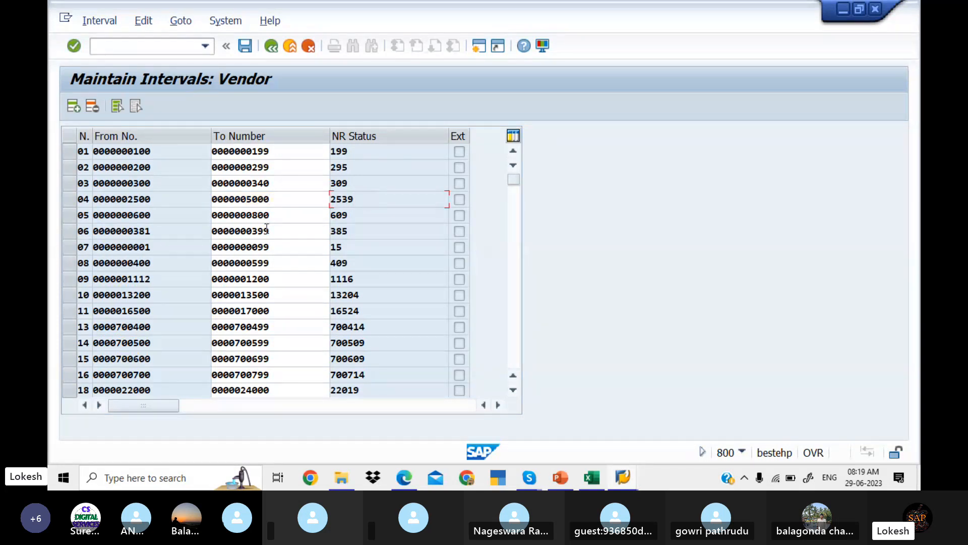
{"action": "left_click", "coordinate": [178, 215]}
{"action": "left_click", "coordinate": [281, 221]}
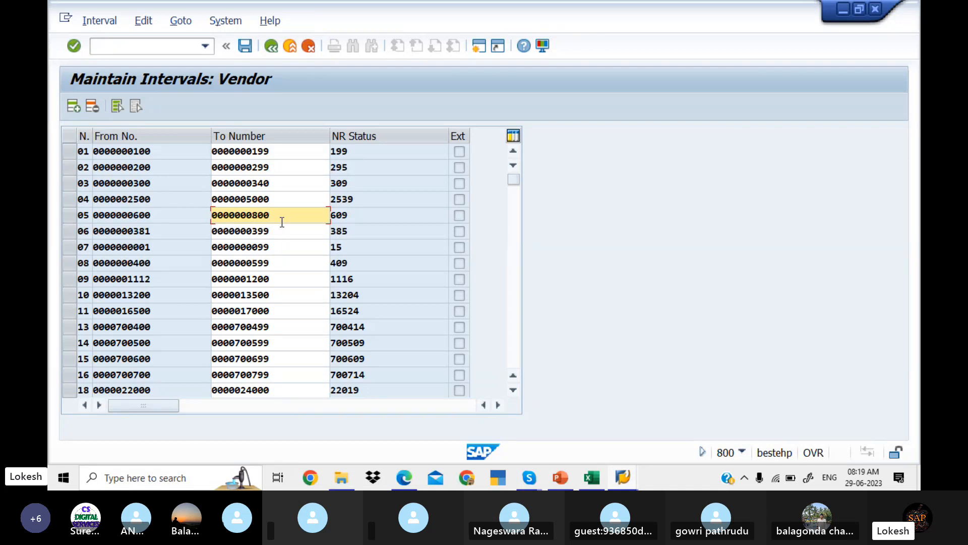
{"action": "left_click", "coordinate": [357, 215]}
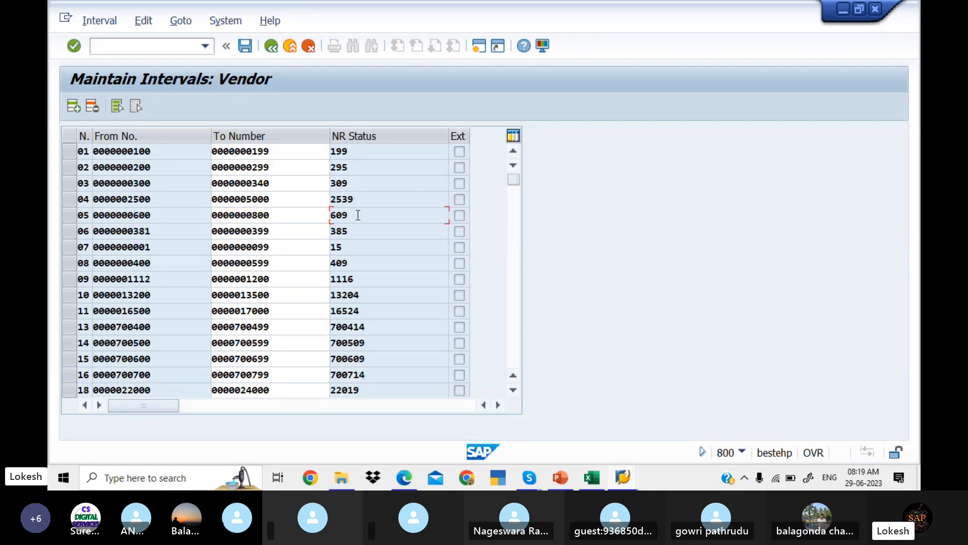
{"action": "left_click", "coordinate": [181, 233]}
{"action": "left_click", "coordinate": [358, 236]}
{"action": "left_click", "coordinate": [165, 246]}
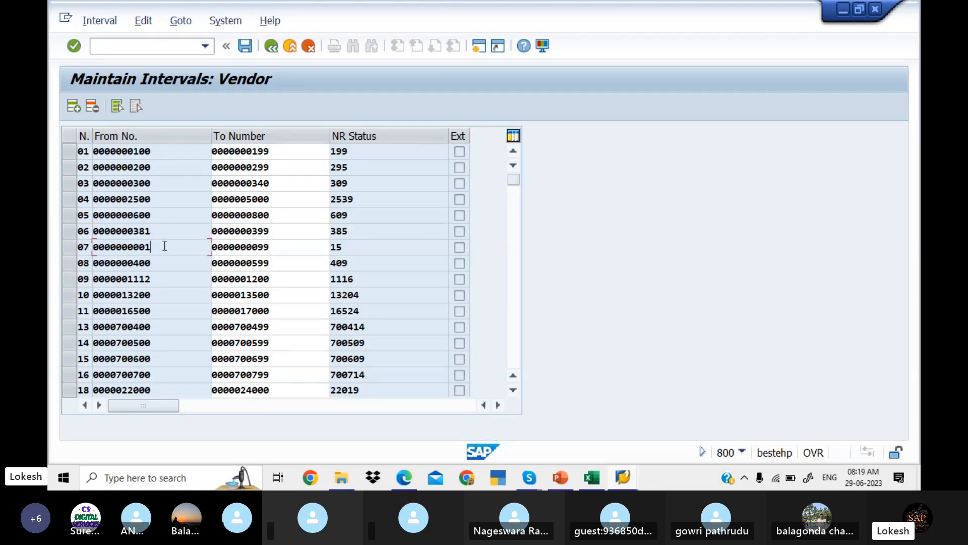
{"action": "left_click", "coordinate": [284, 251]}
{"action": "left_click", "coordinate": [342, 246]}
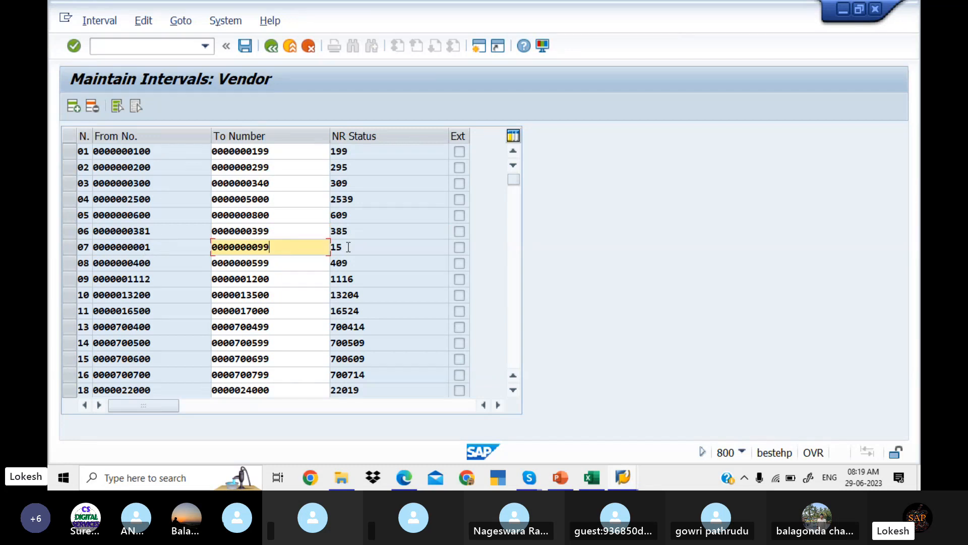
{"action": "left_click", "coordinate": [176, 266]}
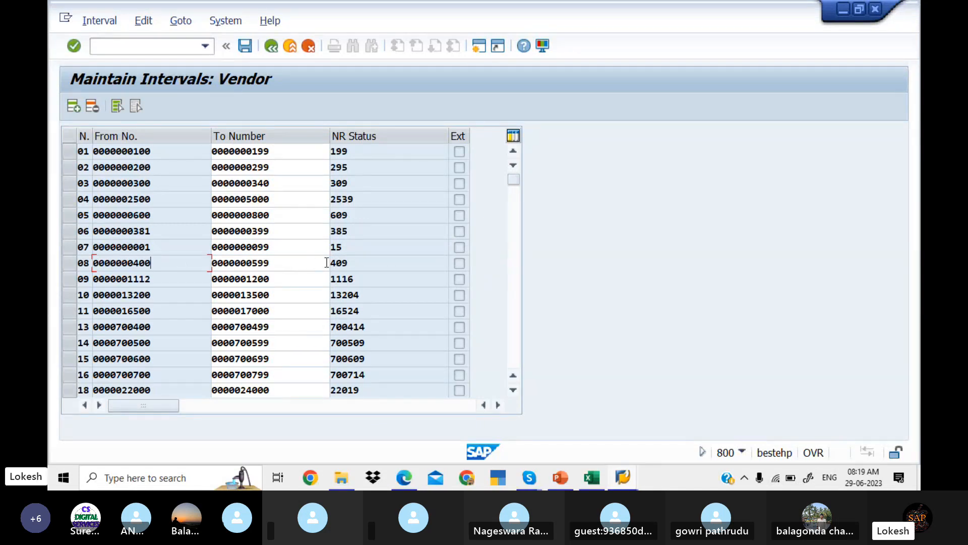
{"action": "left_click", "coordinate": [367, 265]}
Examine the vendor intervals further down the list, including ranges 20, 22, 25, 26 and 33, for their limits and current number status
{"action": "left_click", "coordinate": [511, 343]}
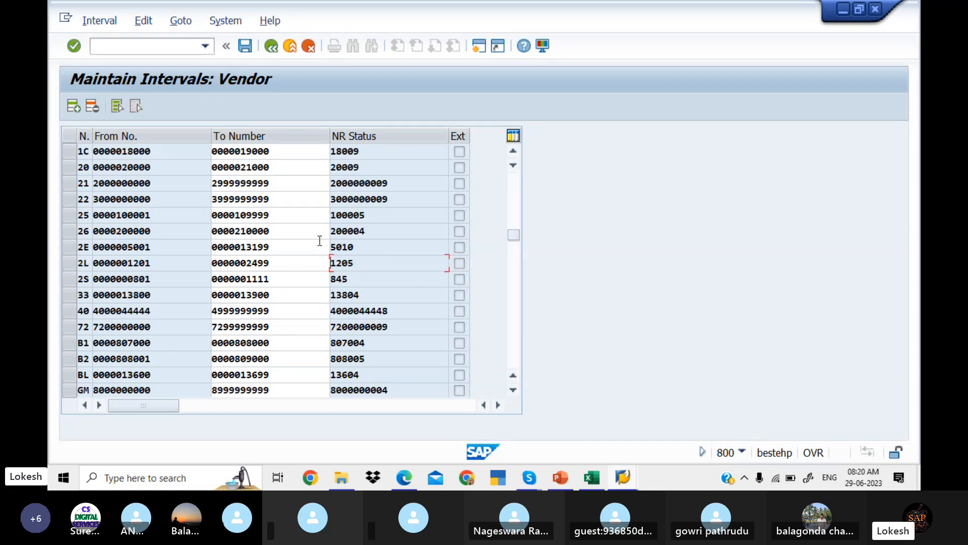
{"action": "left_click", "coordinate": [181, 230]}
{"action": "left_click", "coordinate": [377, 235]}
{"action": "left_click", "coordinate": [173, 220]}
{"action": "left_click", "coordinate": [283, 218]}
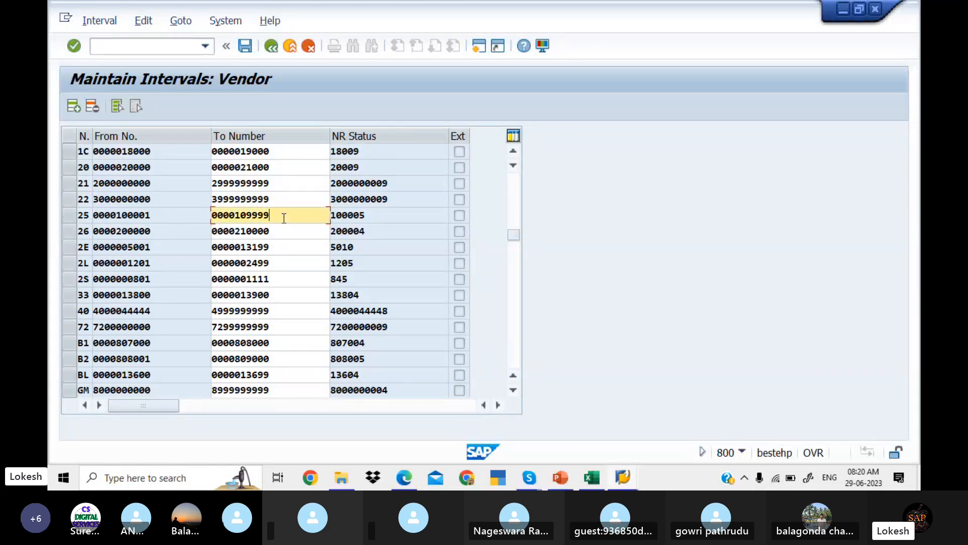
{"action": "left_click", "coordinate": [390, 215]}
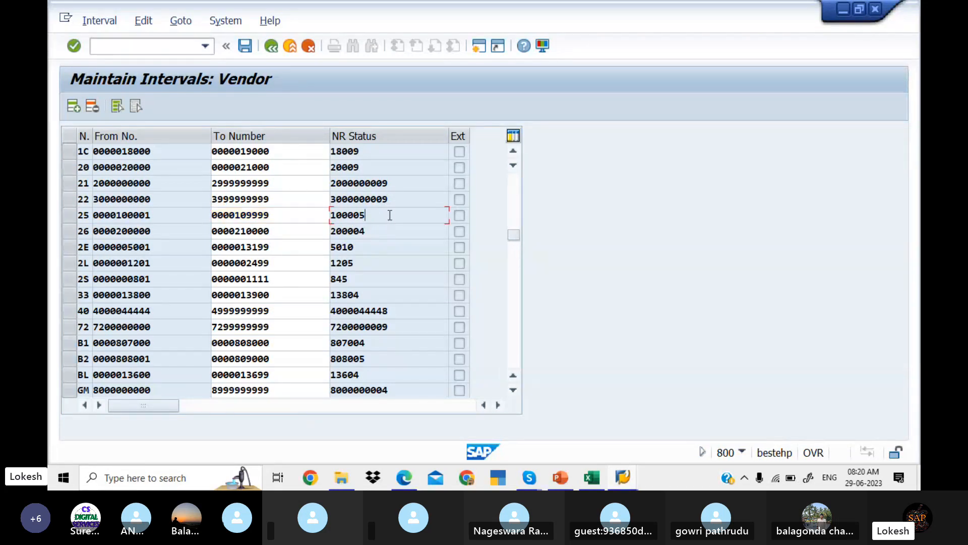
{"action": "left_click", "coordinate": [173, 197]}
{"action": "left_click", "coordinate": [401, 200]}
{"action": "left_click", "coordinate": [294, 162]}
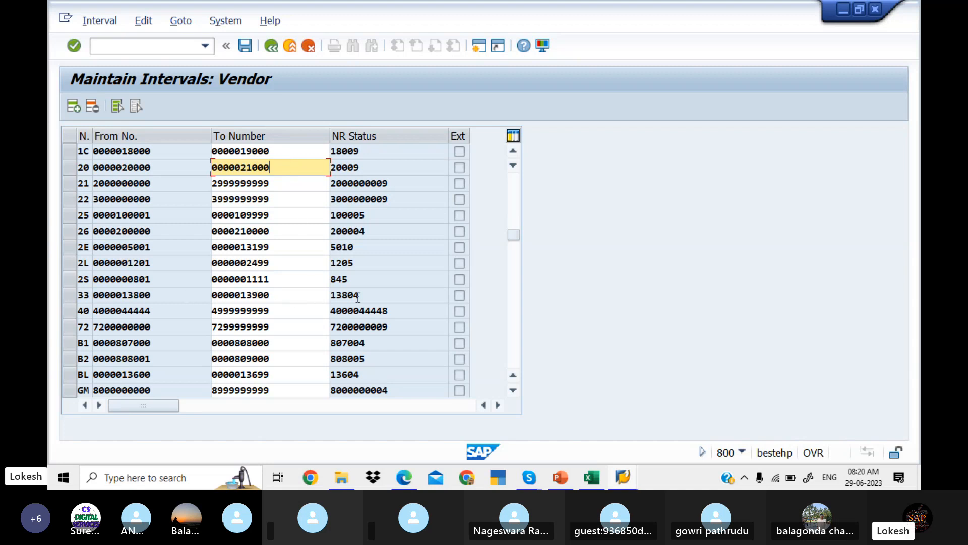
{"action": "left_click", "coordinate": [375, 297]}
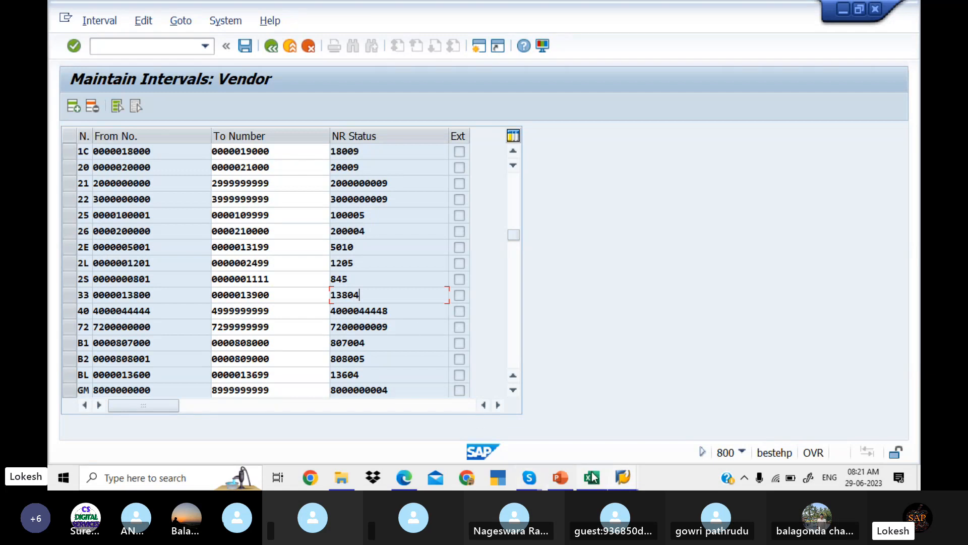
Check the Excel sheet for the number range assignment transaction, then return to SAP and start OBAS
{"action": "mouse_move", "coordinate": [591, 474]}
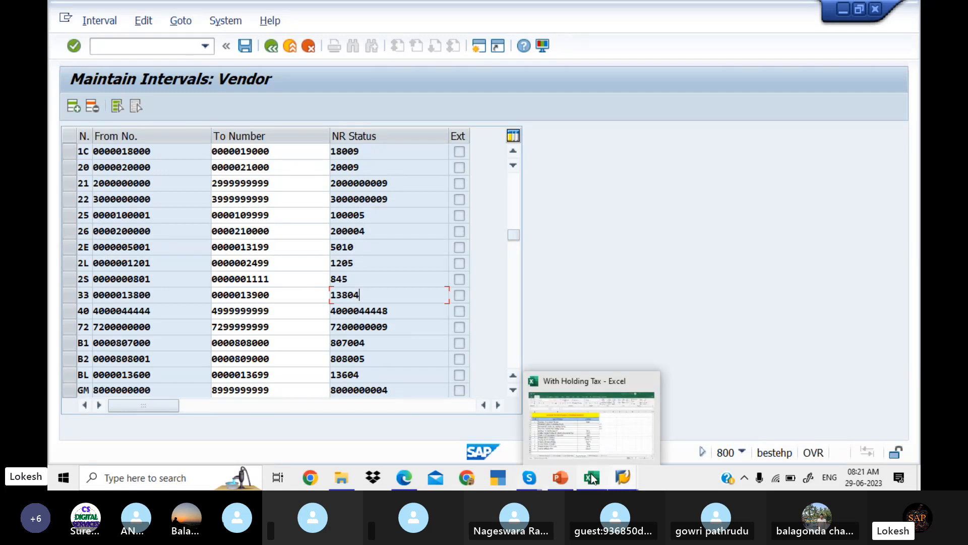
{"action": "left_click", "coordinate": [621, 425]}
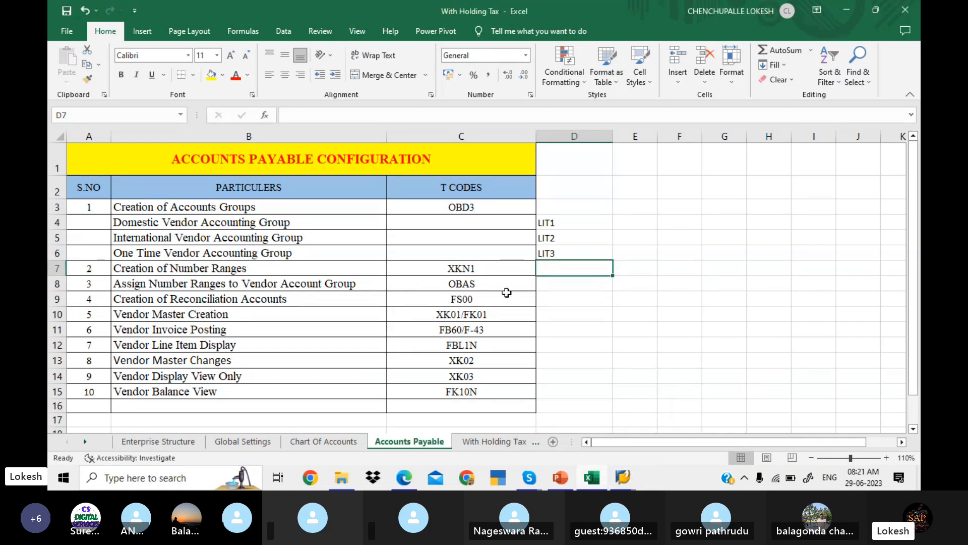
{"action": "left_click", "coordinate": [546, 286]}
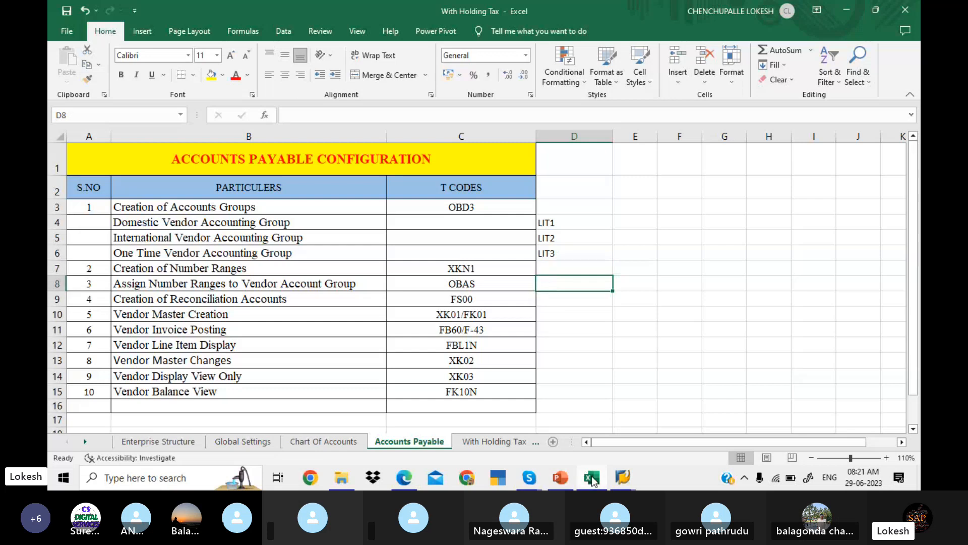
{"action": "mouse_move", "coordinate": [625, 479]}
{"action": "left_click", "coordinate": [645, 434]}
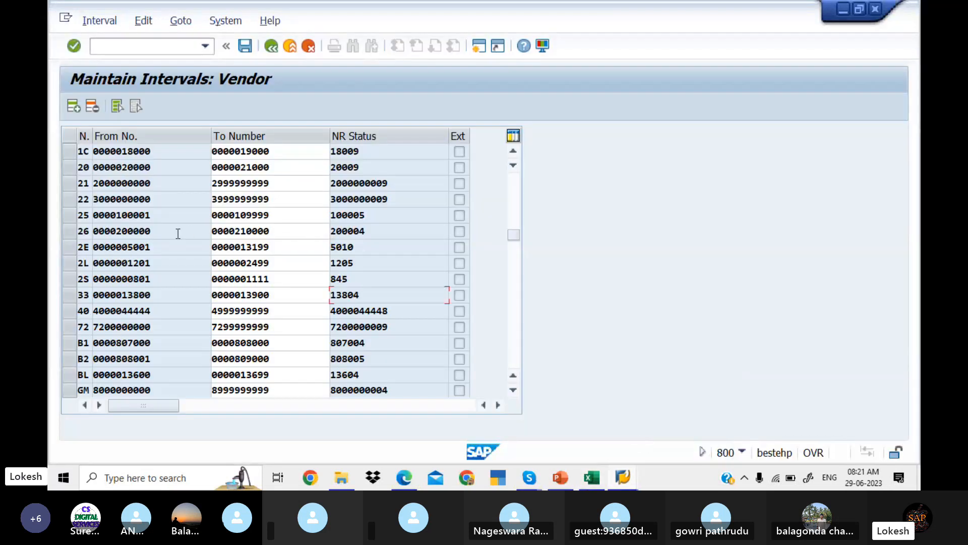
{"action": "left_click", "coordinate": [136, 47]}
{"action": "type", "text": "/NOBAS"}
{"action": "key", "text": "Return"}
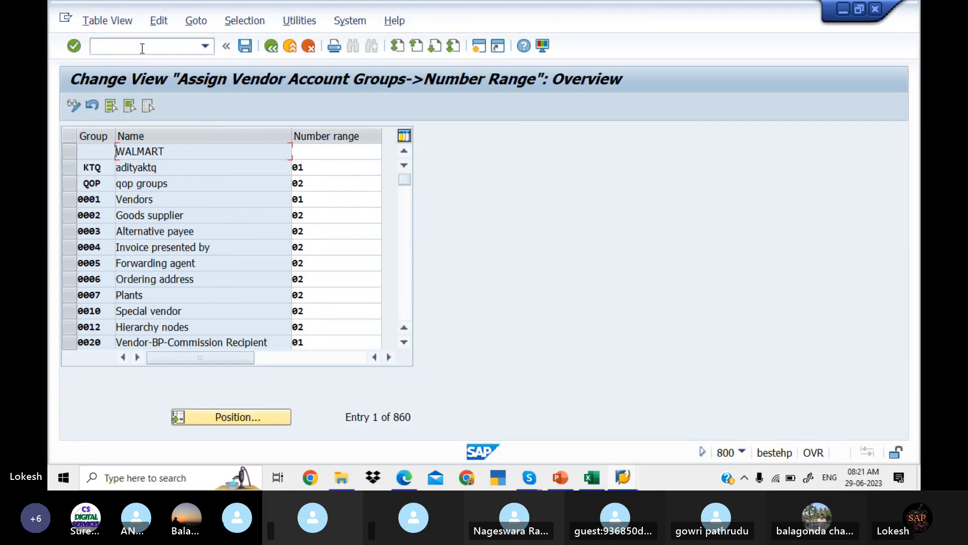
Position the vendor account group list at account group LIT1
{"action": "left_click", "coordinate": [270, 416]}
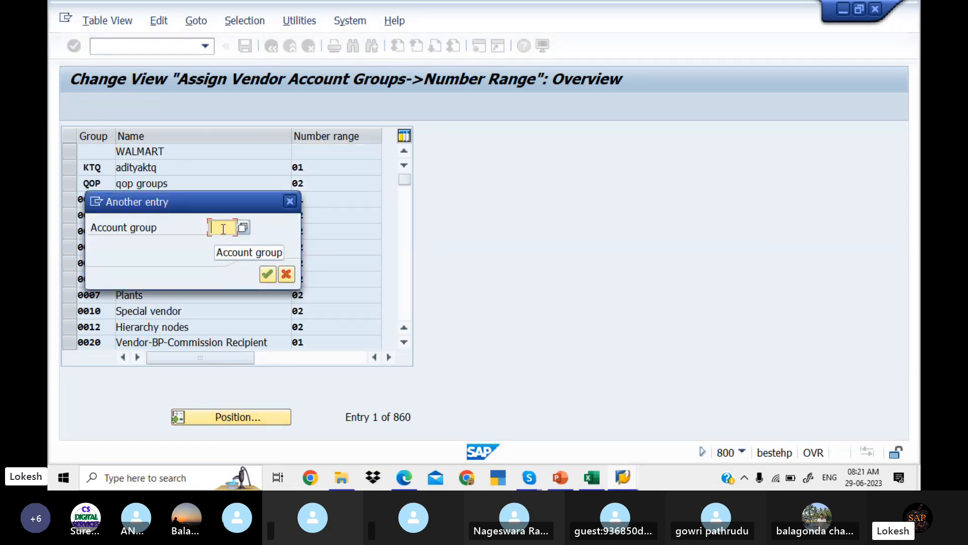
{"action": "type", "text": "LIT1"}
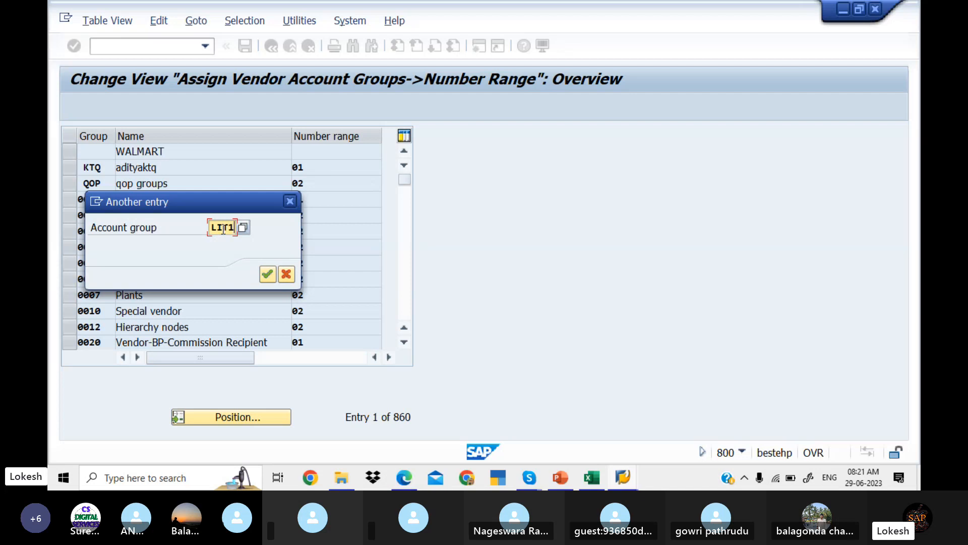
{"action": "key", "text": "Return"}
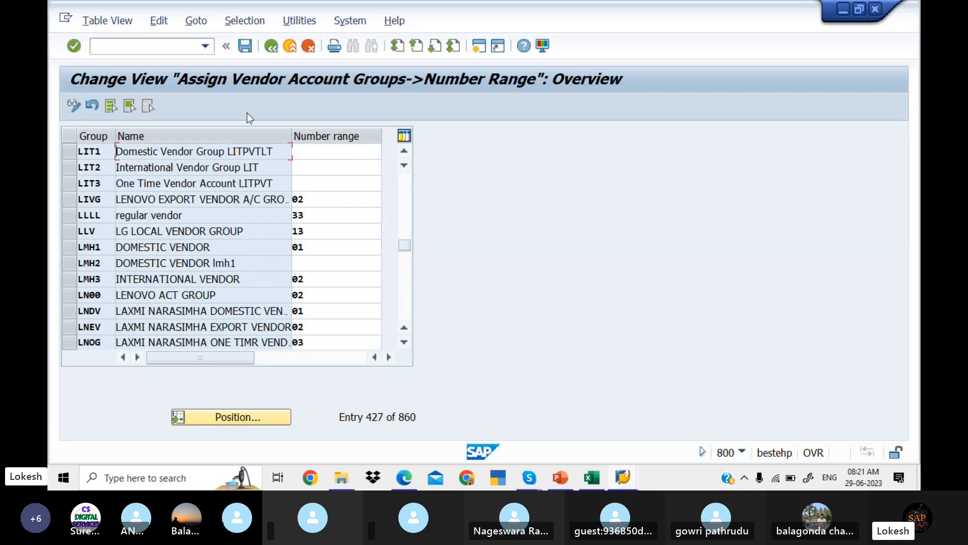
Assign number ranges 25, 26 and 33 to vendor groups LIT1, LIT2 and LIT3, and save to the Accounts Payable LITPVTLTD customizing request
{"action": "left_click", "coordinate": [307, 157]}
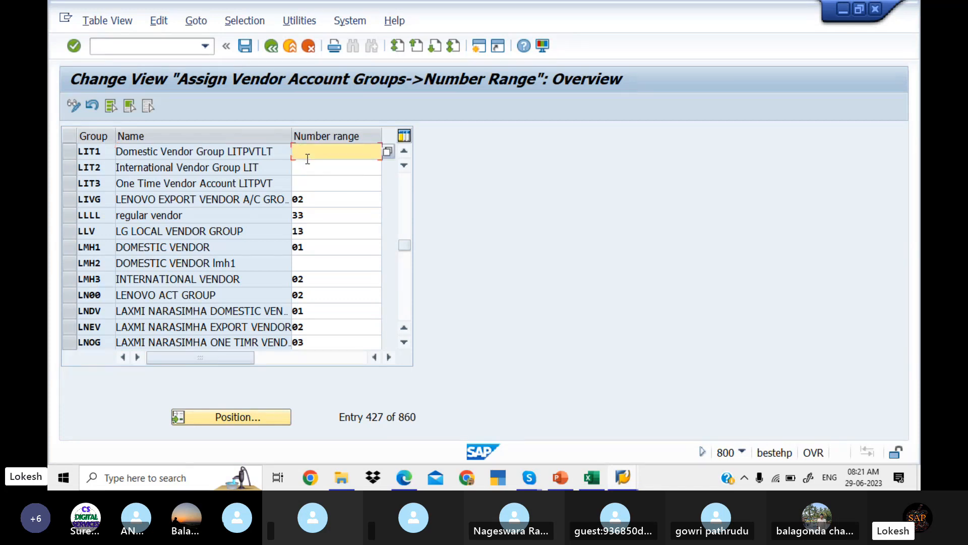
{"action": "type", "text": "25"}
{"action": "key", "text": "Tab"}
{"action": "type", "text": "26"}
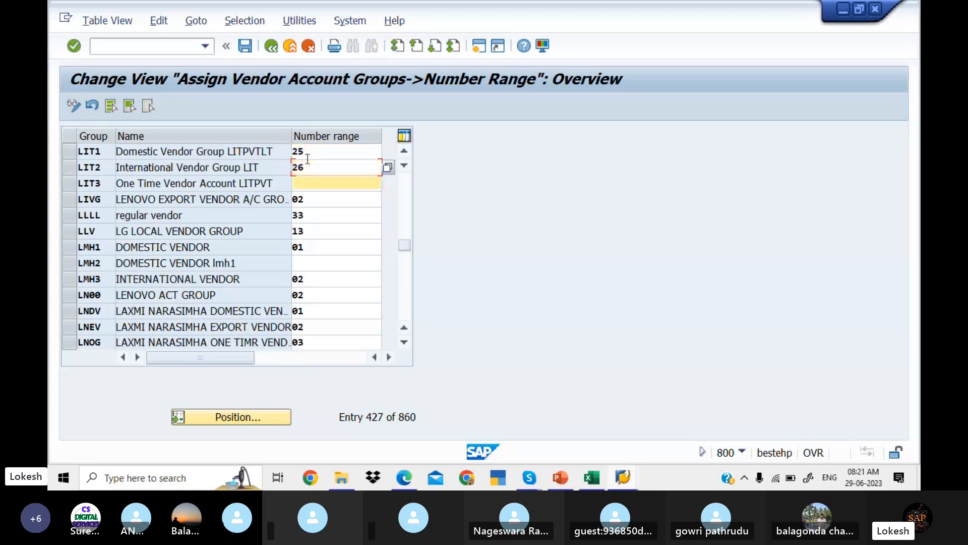
{"action": "key", "text": "Tab"}
{"action": "type", "text": "33"}
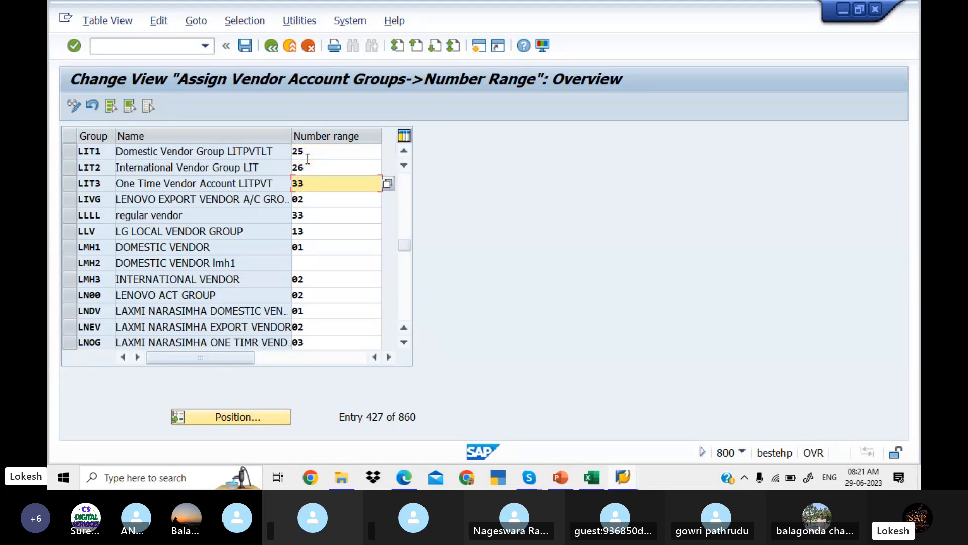
{"action": "left_click", "coordinate": [246, 46]}
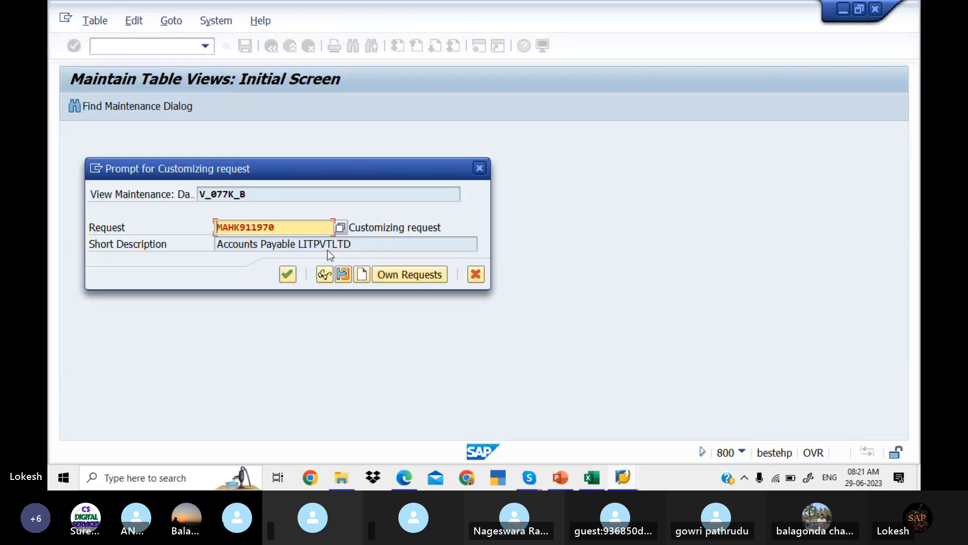
{"action": "left_click", "coordinate": [291, 277]}
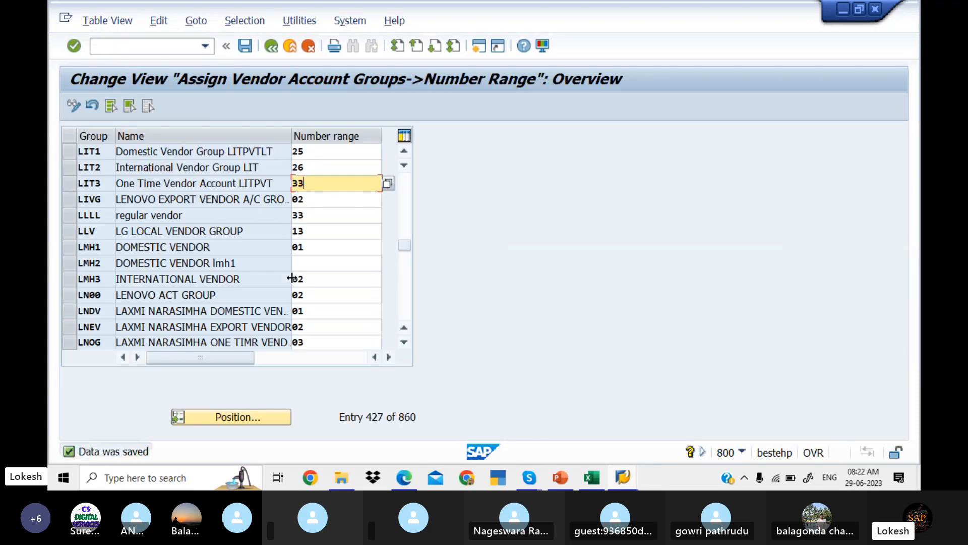
Look up the reconciliation account transaction in the Excel sheet, and review the required GL accounts table in the Accounts Payable PDF in Edge
{"action": "left_click", "coordinate": [600, 481]}
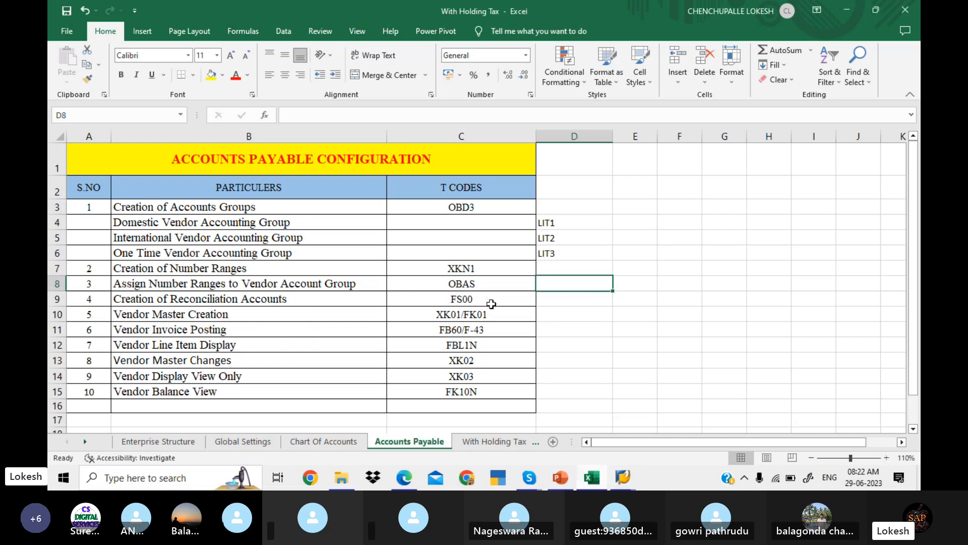
{"action": "left_click", "coordinate": [492, 303]}
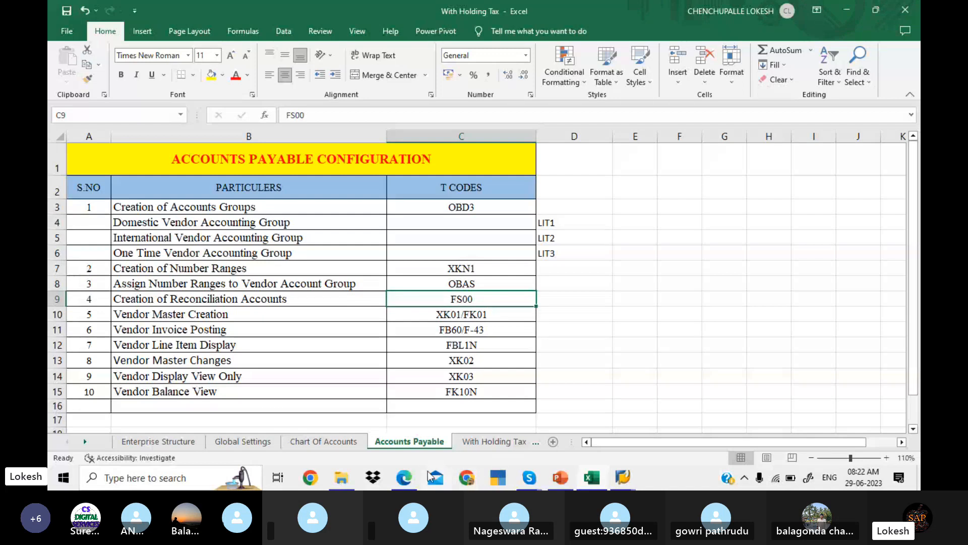
{"action": "mouse_move", "coordinate": [411, 477]}
{"action": "left_click", "coordinate": [414, 438]}
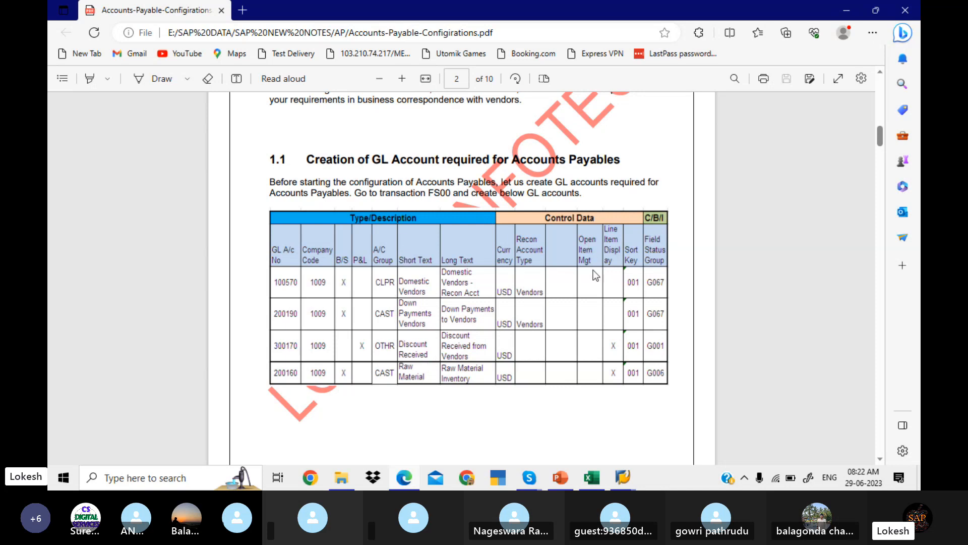
Switch to SAP and start transaction FS00 for central G/L account editing
{"action": "left_click", "coordinate": [625, 474]}
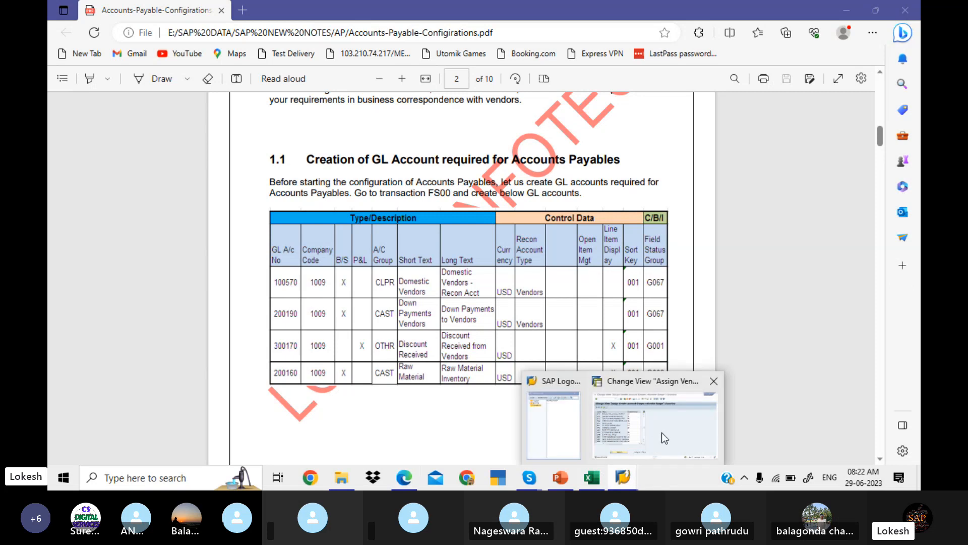
{"action": "left_click", "coordinate": [665, 438]}
{"action": "left_click", "coordinate": [153, 41]}
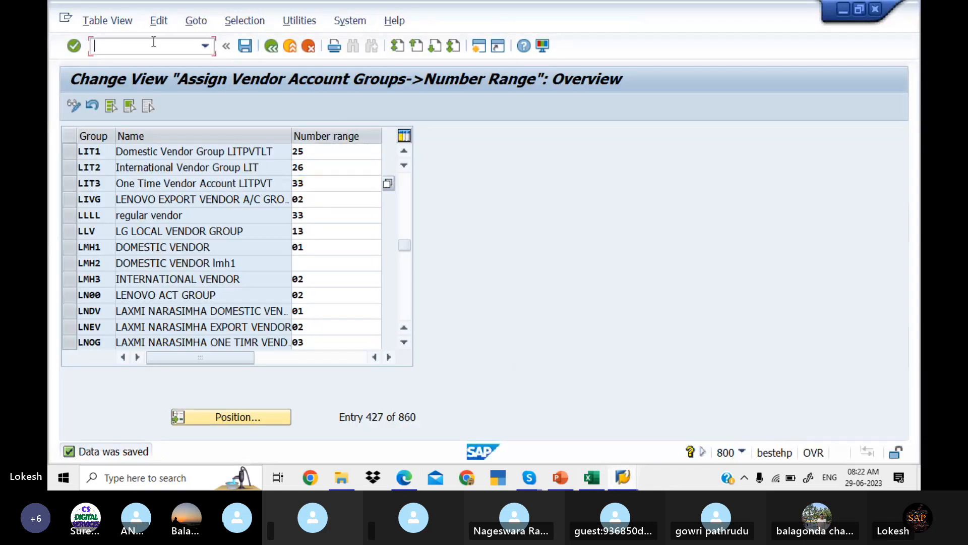
{"action": "type", "text": "/NF"}
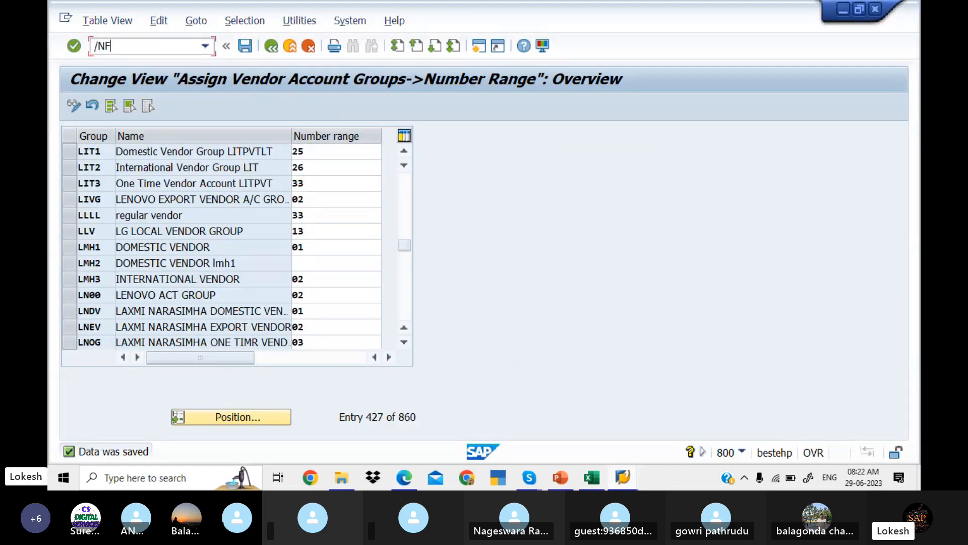
{"action": "type", "text": "S00"}
{"action": "key", "text": "Return"}
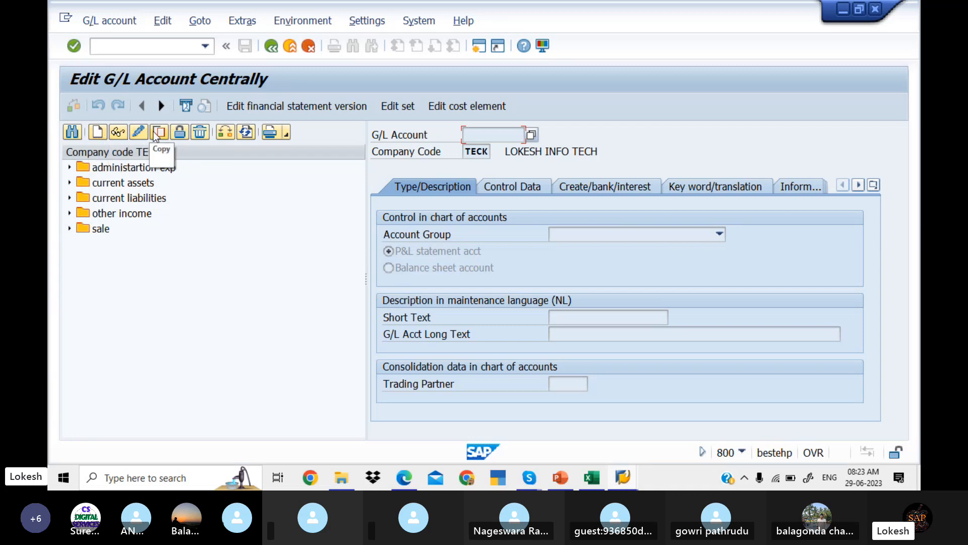
Change the company code of the G/L account list to LIT1
{"action": "left_click", "coordinate": [229, 133]}
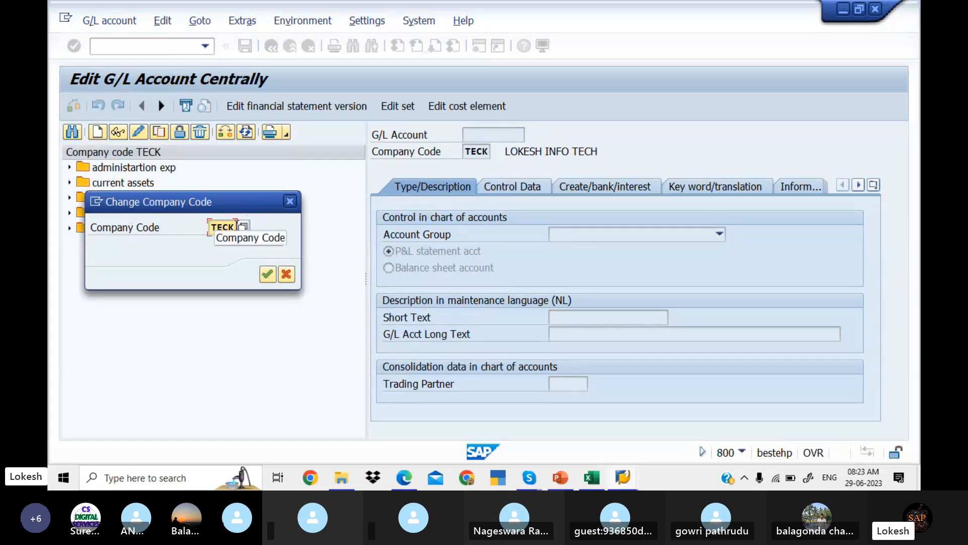
{"action": "key", "text": "BackSpace"}
{"action": "key", "text": "BackSpace"}
{"action": "key", "text": "BackSpace"}
{"action": "key", "text": "BackSpace"}
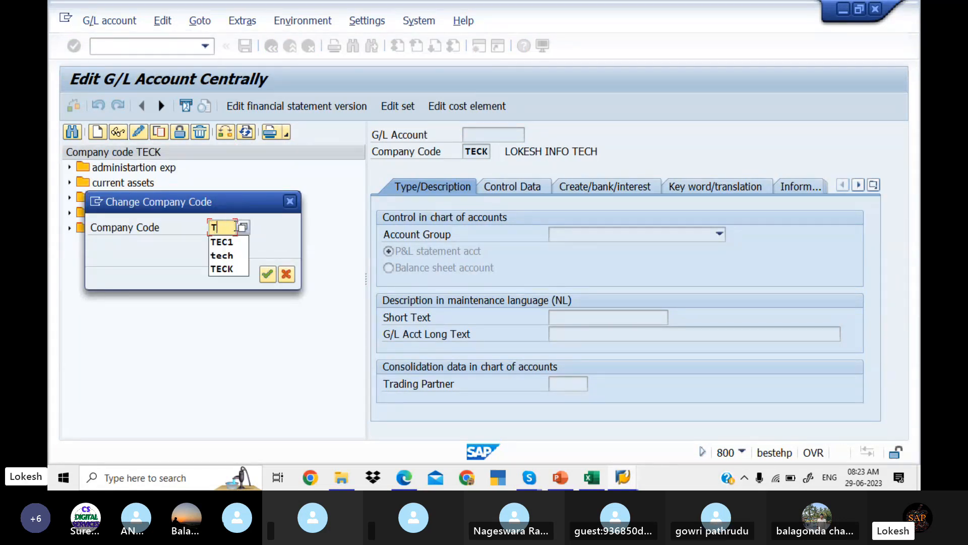
{"action": "type", "text": "LI"}
{"action": "key", "text": "BackSpace"}
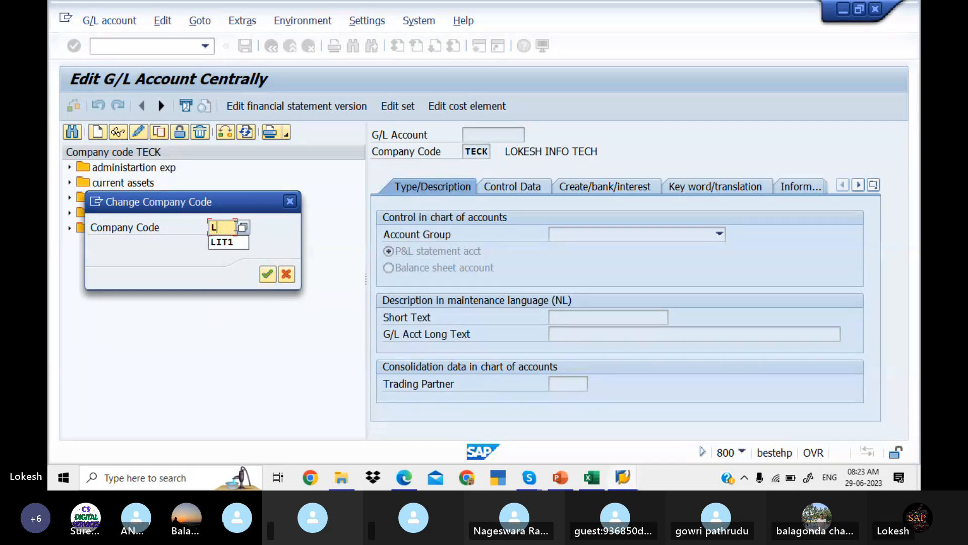
{"action": "type", "text": "IT1"}
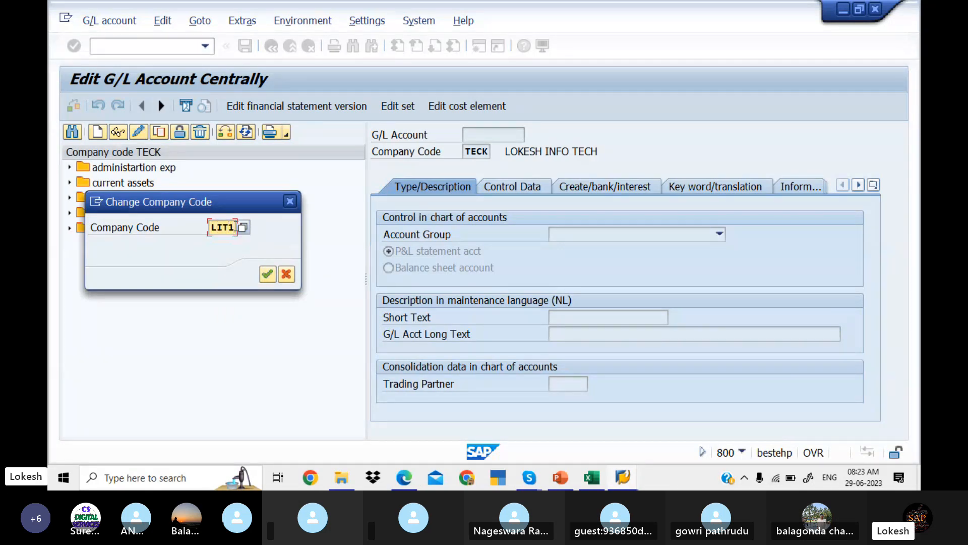
{"action": "key", "text": "Return"}
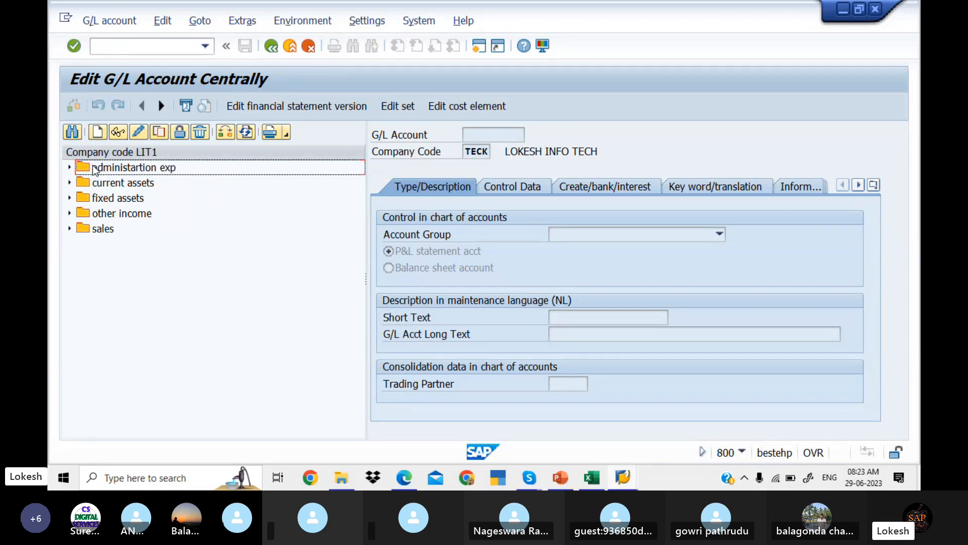
Examine the G/L accounts in each LIT1 folder, from administration expenses and current assets to fixed assets, other income and sales
{"action": "left_click", "coordinate": [70, 168]}
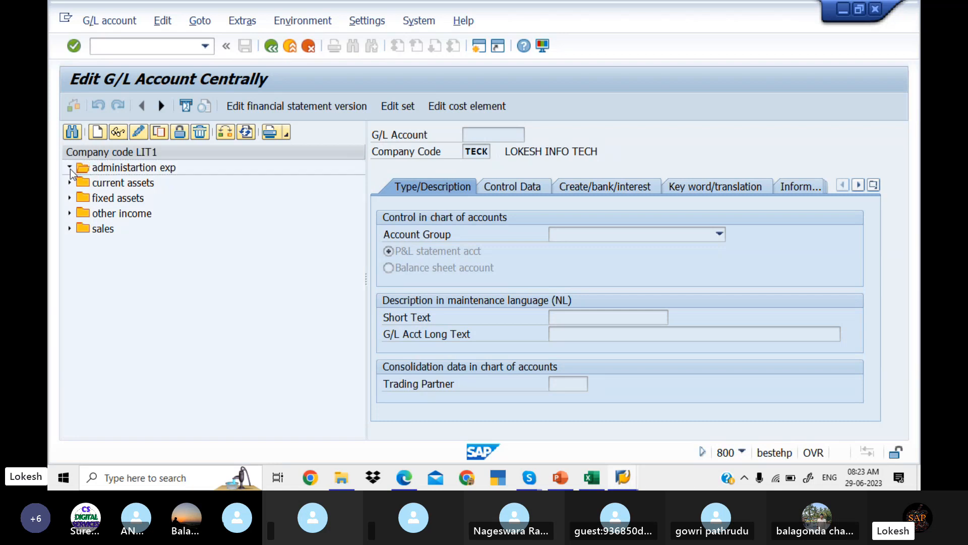
{"action": "left_click", "coordinate": [70, 168]}
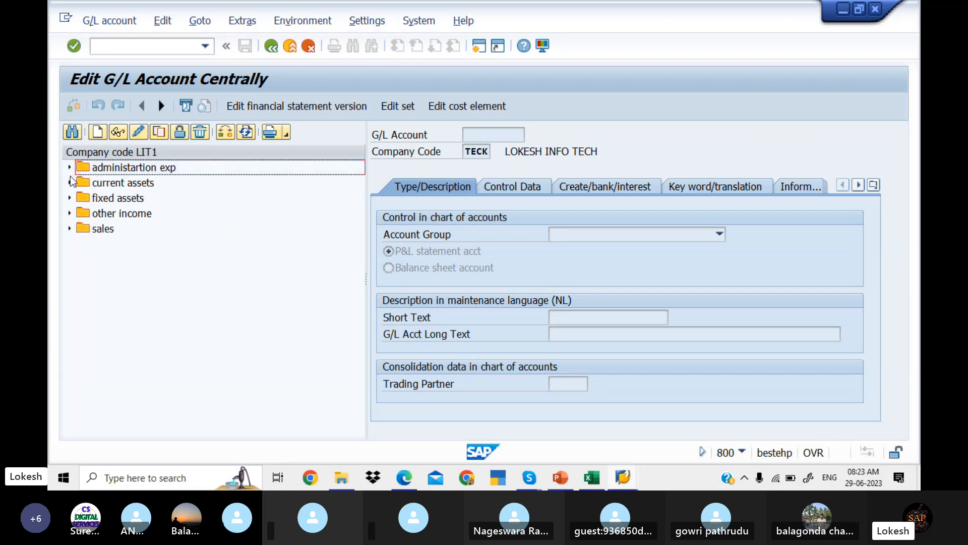
{"action": "left_click", "coordinate": [70, 183]}
{"action": "left_click", "coordinate": [70, 183]}
{"action": "left_click", "coordinate": [70, 198]}
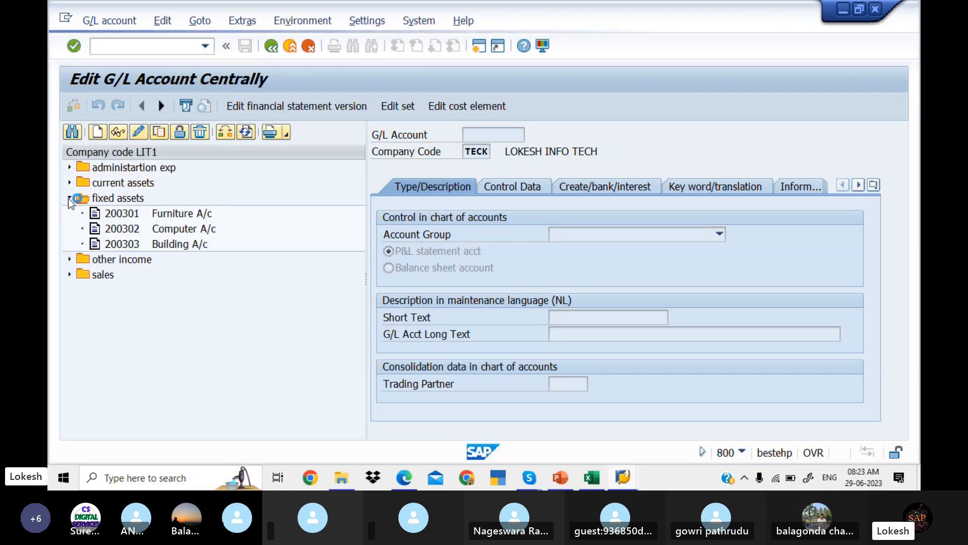
{"action": "left_click", "coordinate": [70, 198]}
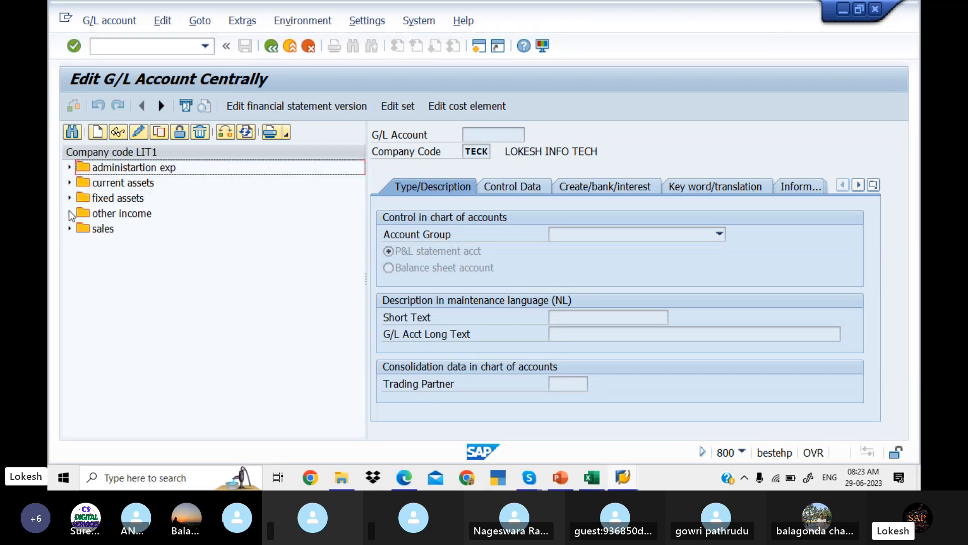
{"action": "left_click", "coordinate": [70, 214]}
{"action": "left_click", "coordinate": [70, 213]}
{"action": "left_click", "coordinate": [70, 229]}
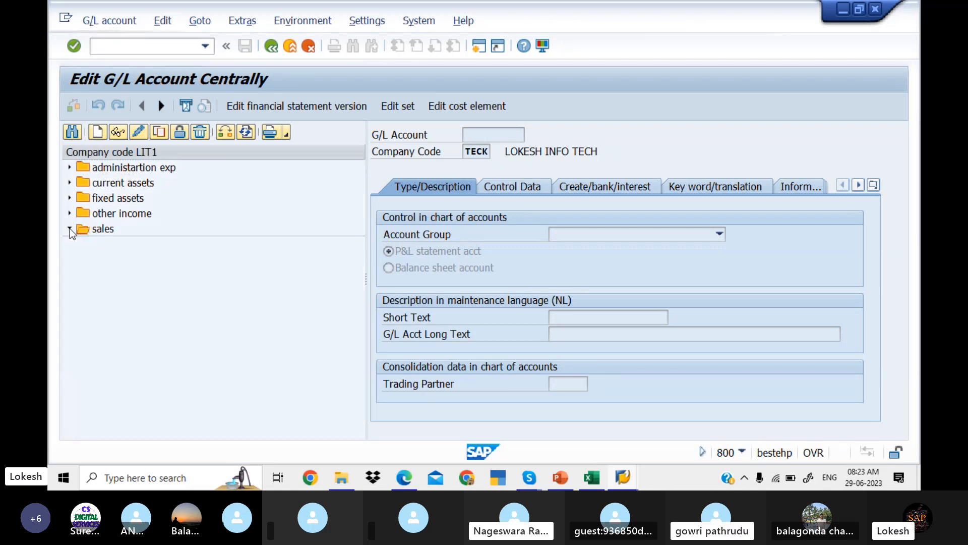
{"action": "left_click", "coordinate": [70, 229]}
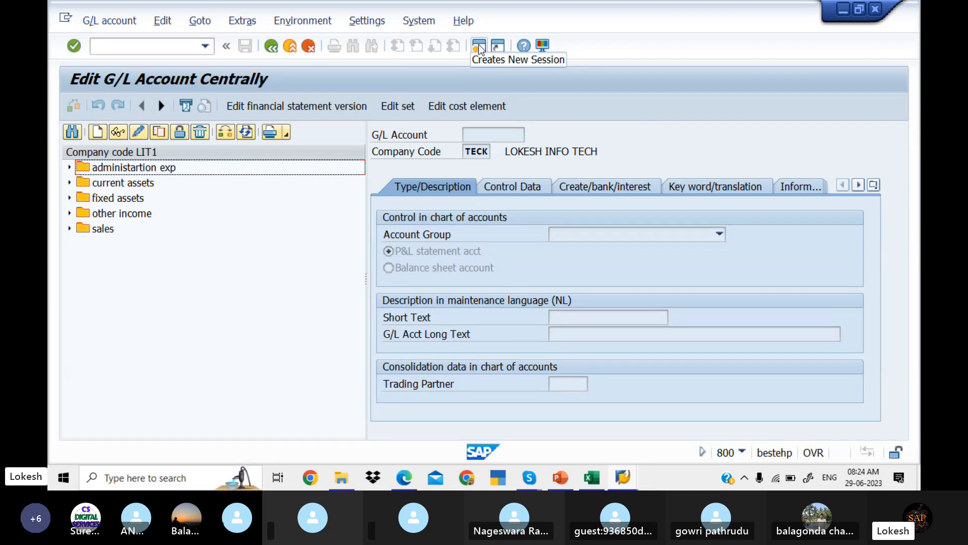
Start transaction OBD4 in a new session and position the G/L account groups at chart of accounts LIT1
{"action": "left_click", "coordinate": [479, 47]}
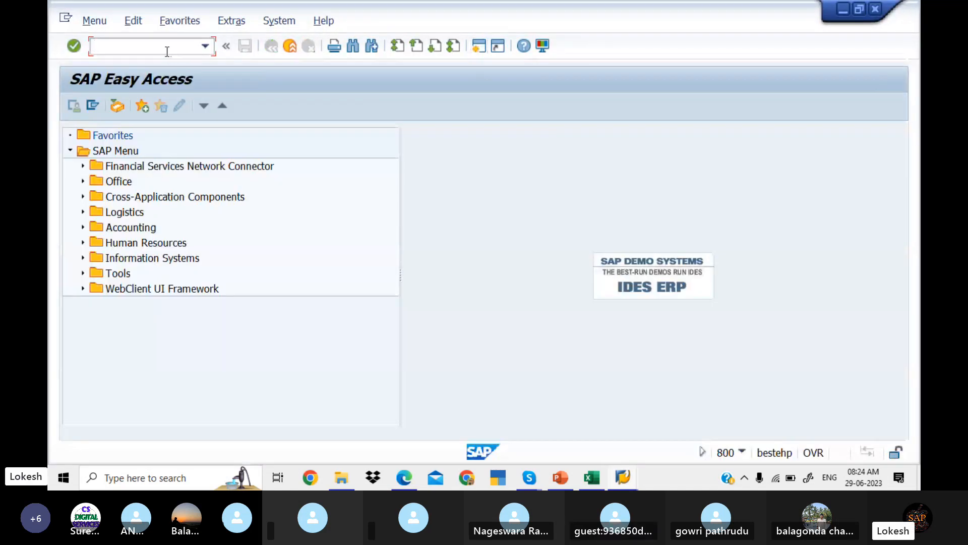
{"action": "type", "text": "OBD4"}
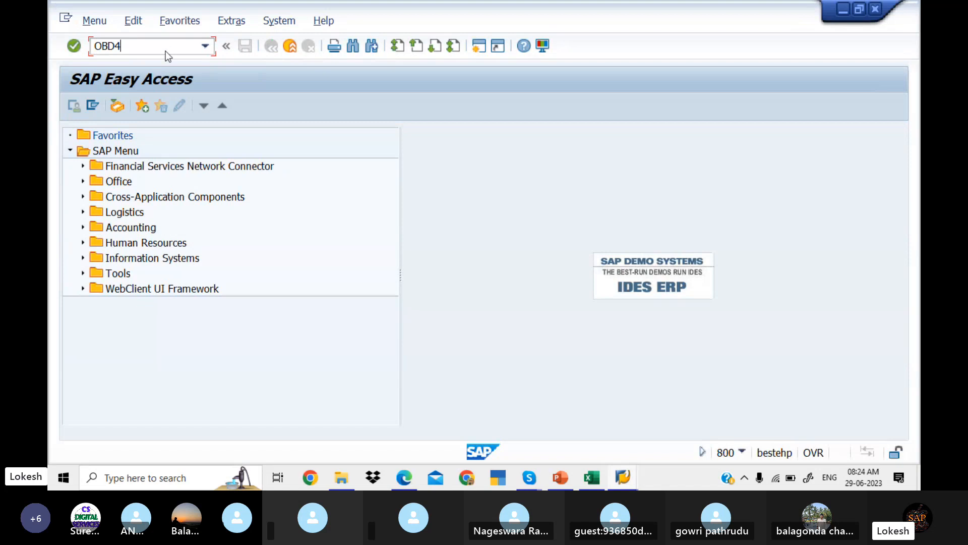
{"action": "key", "text": "Return"}
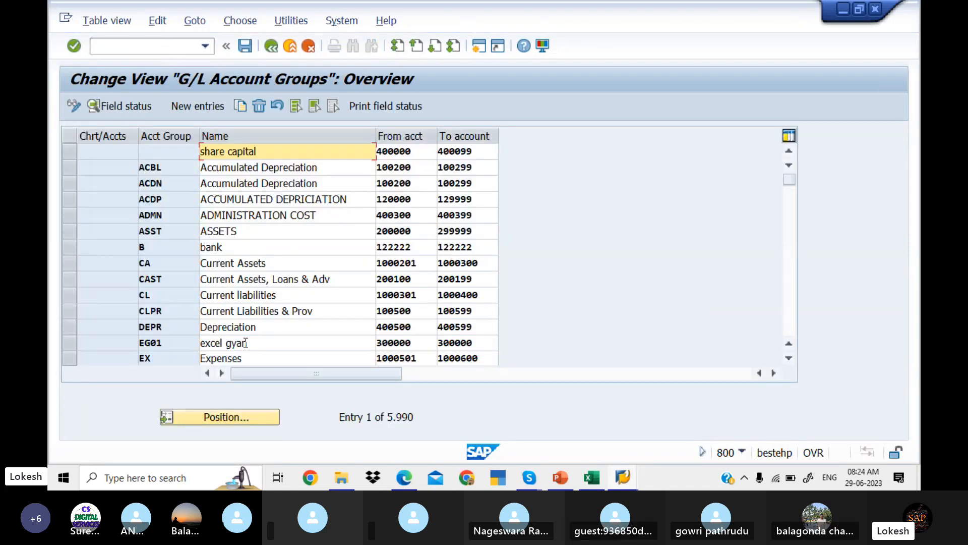
{"action": "left_click", "coordinate": [248, 417]}
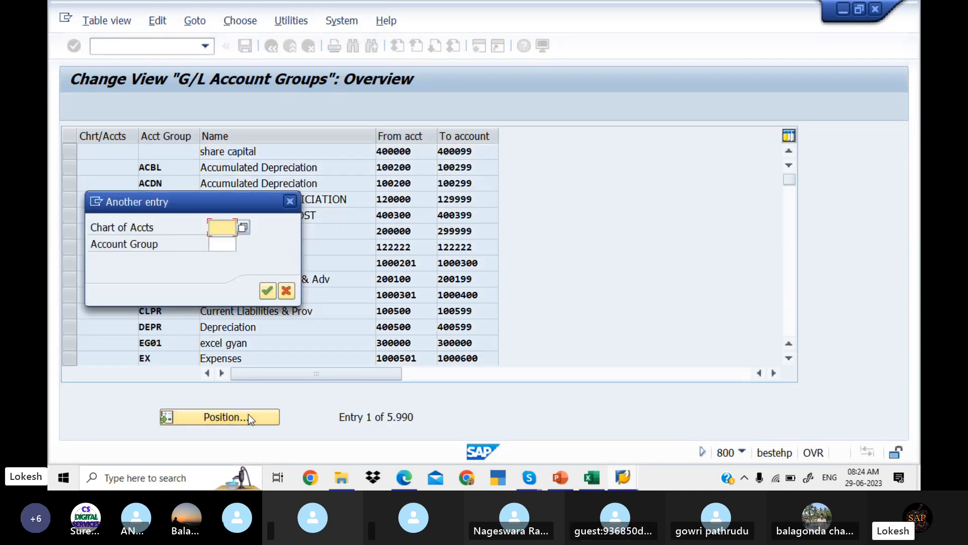
{"action": "type", "text": "LI"}
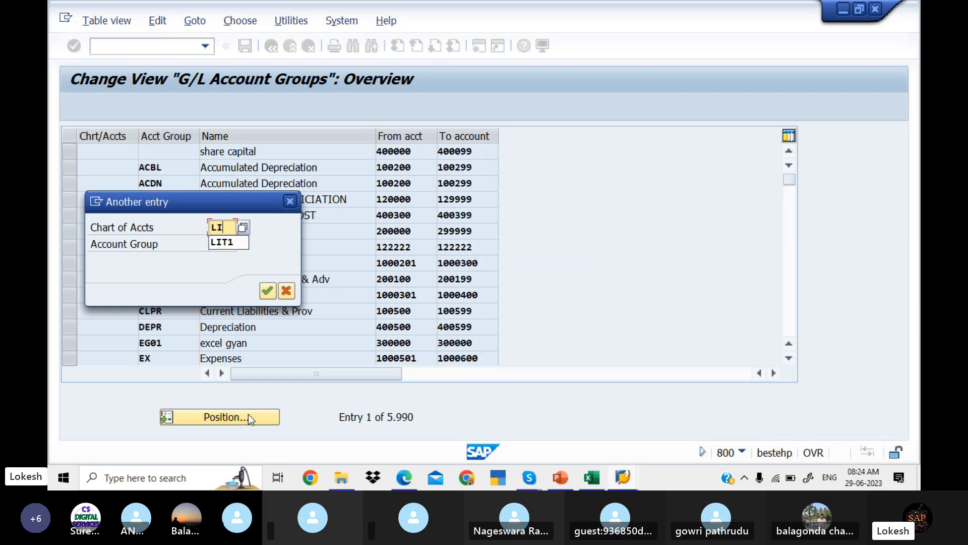
{"action": "type", "text": "T1"}
{"action": "key", "text": "Return"}
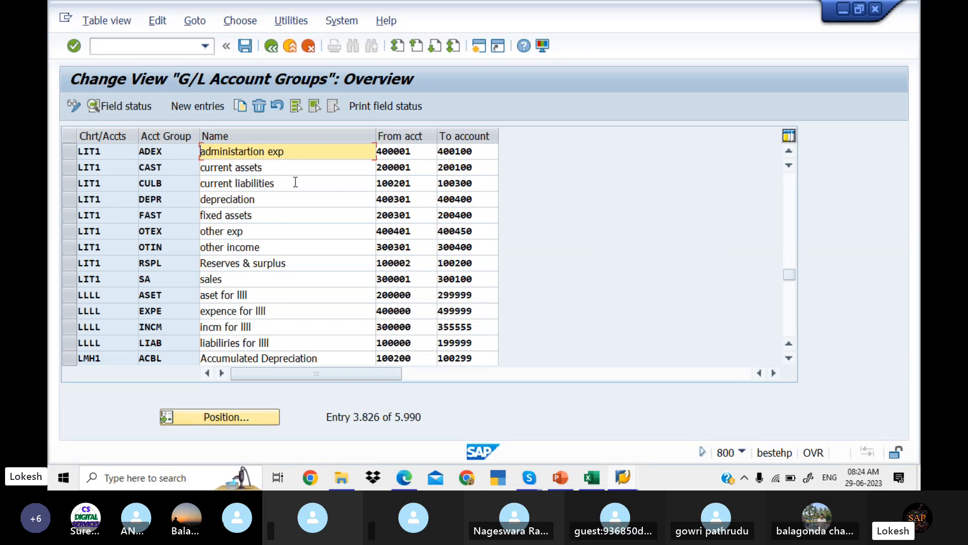
Check the account number range of the LIT1 current liabilities group, then return to the FS00 session
{"action": "left_click", "coordinate": [296, 182]}
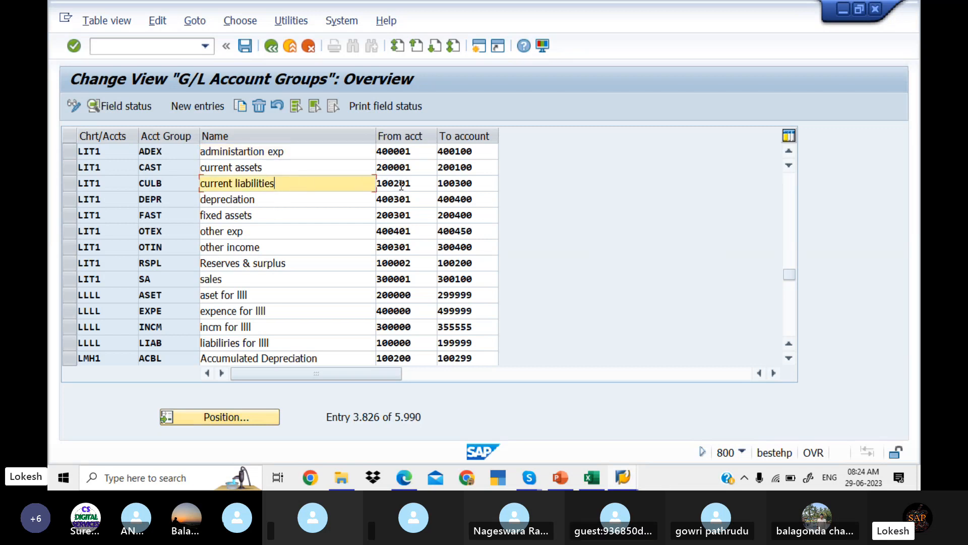
{"action": "left_click", "coordinate": [412, 184]}
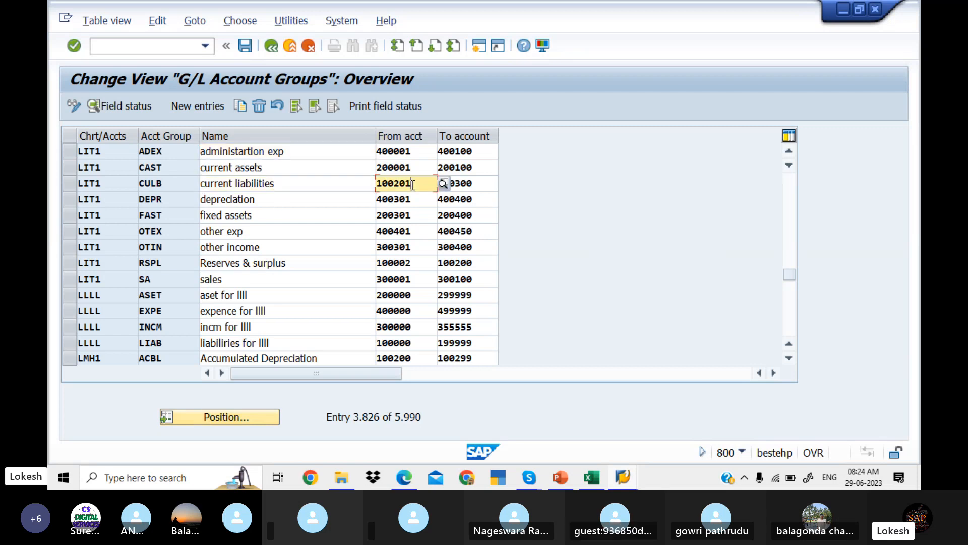
{"action": "left_click", "coordinate": [624, 477]}
{"action": "left_click", "coordinate": [616, 425]}
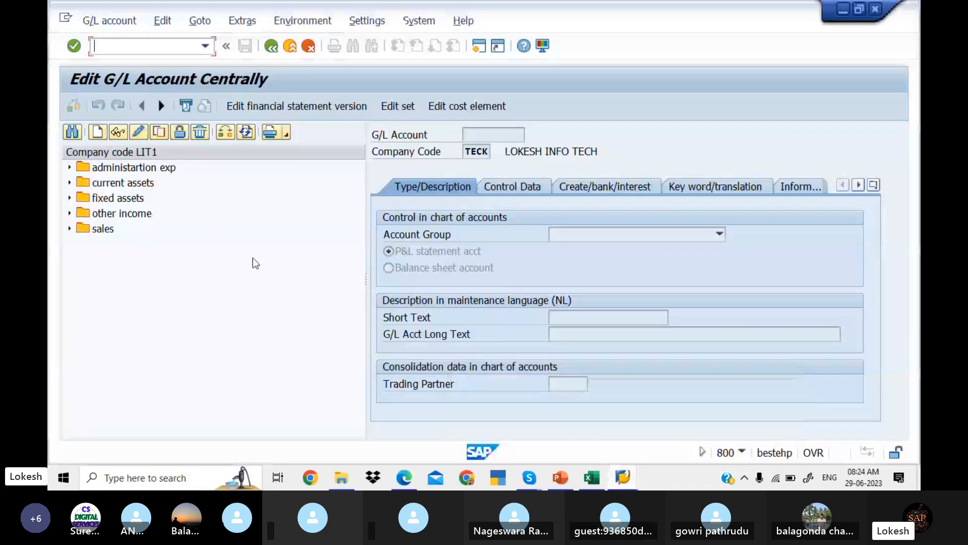
Start creating G/L account 100201 in company code LIT1
{"action": "left_click", "coordinate": [98, 133]}
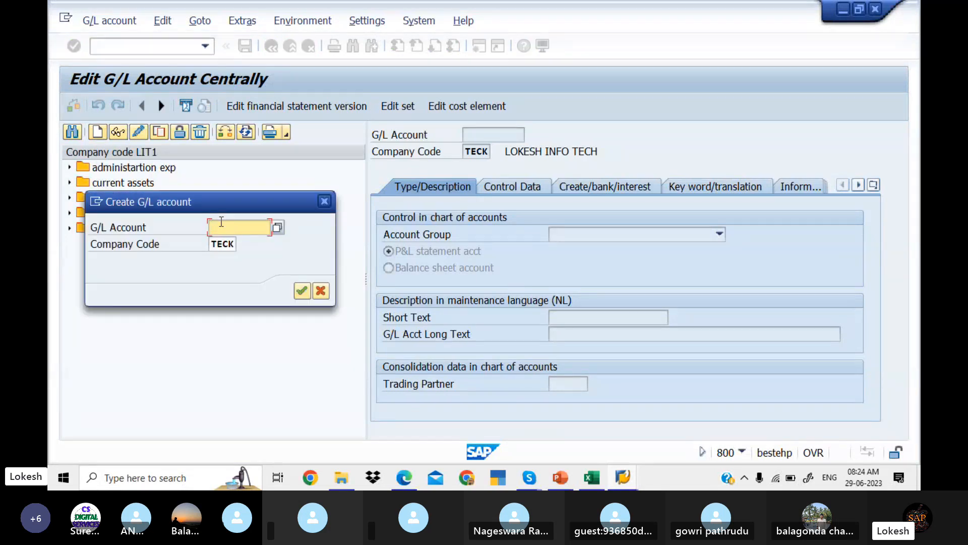
{"action": "type", "text": "10020"}
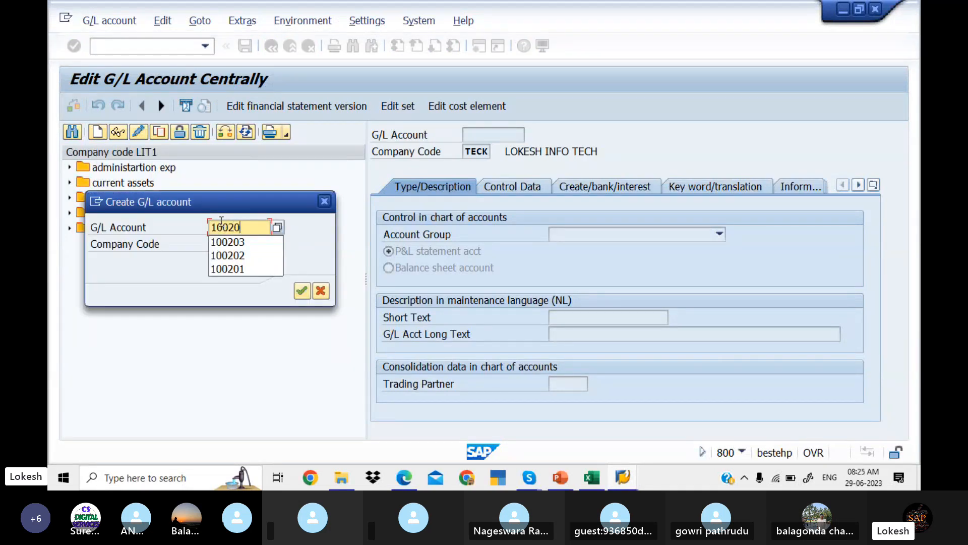
{"action": "type", "text": "1"}
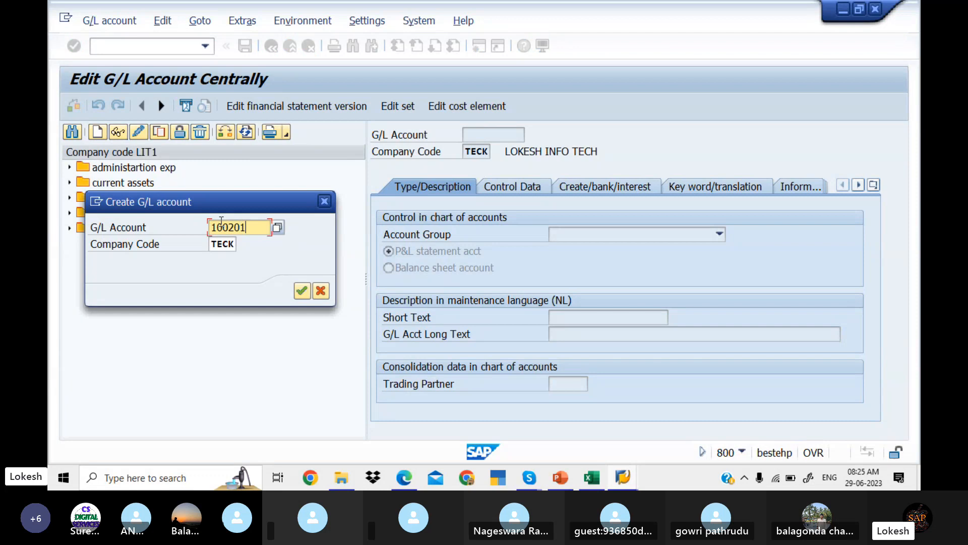
{"action": "left_click", "coordinate": [235, 243]}
{"action": "key", "text": "BackSpace"}
{"action": "key", "text": "BackSpace"}
{"action": "key", "text": "BackSpace"}
{"action": "key", "text": "BackSpace"}
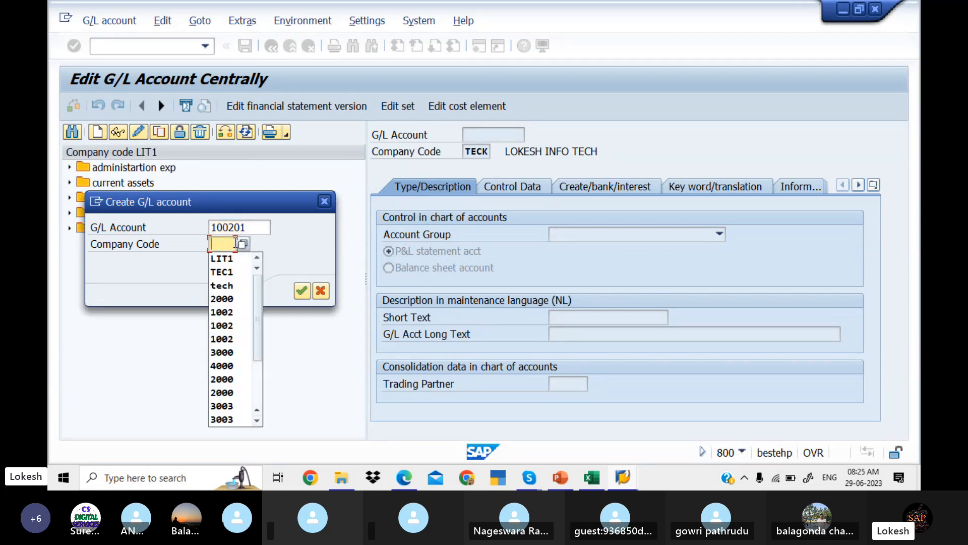
{"action": "type", "text": "LIT1"}
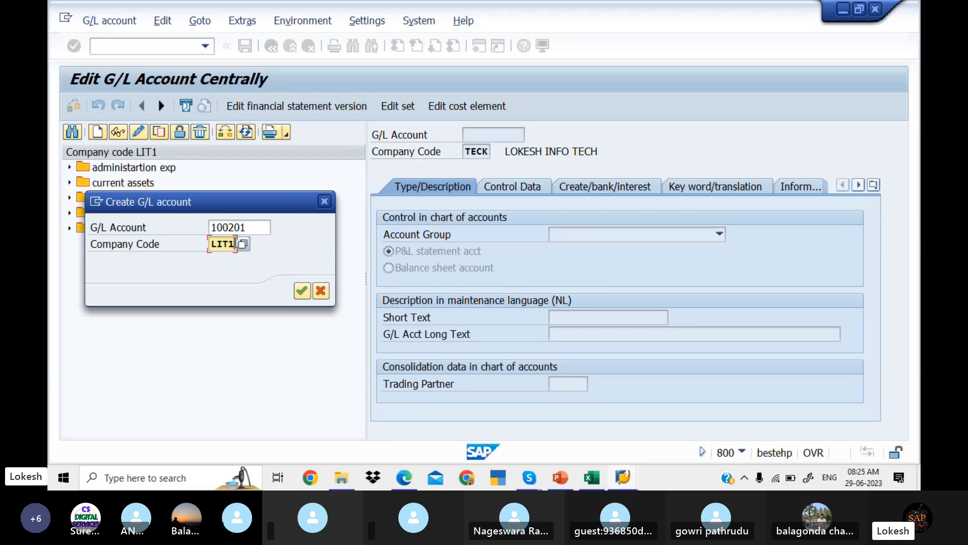
{"action": "key", "text": "Return"}
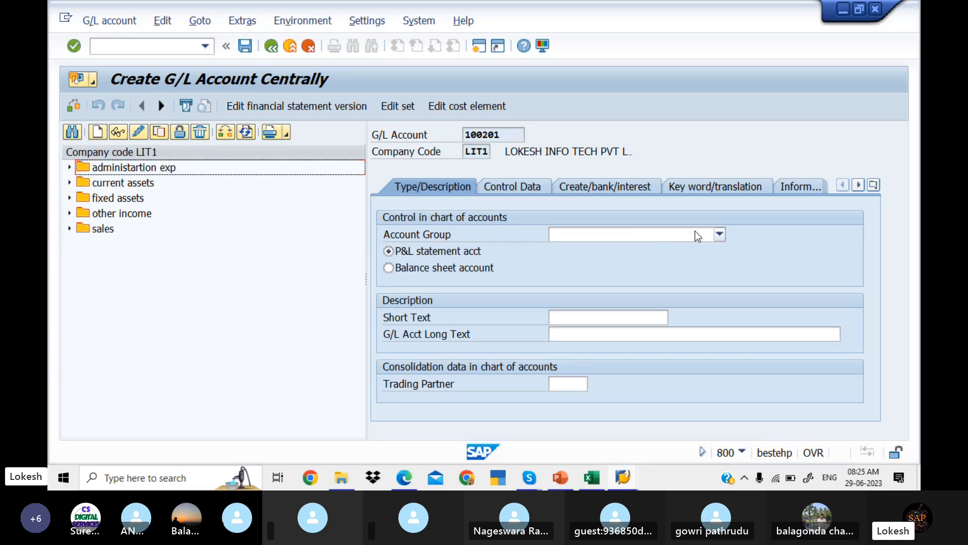
Assign the account to the current liabilities account group and make it a balance sheet account
{"action": "left_click", "coordinate": [720, 236]}
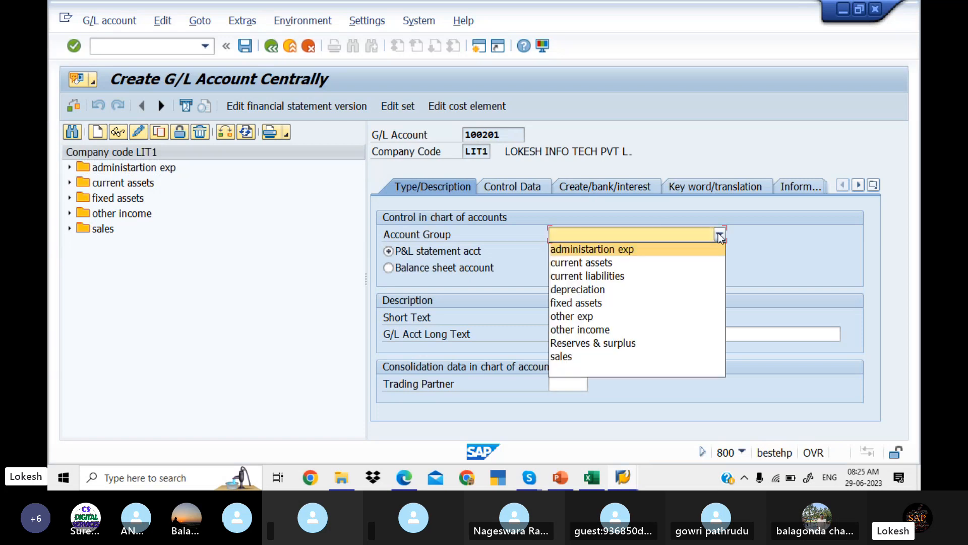
{"action": "left_click", "coordinate": [667, 277]}
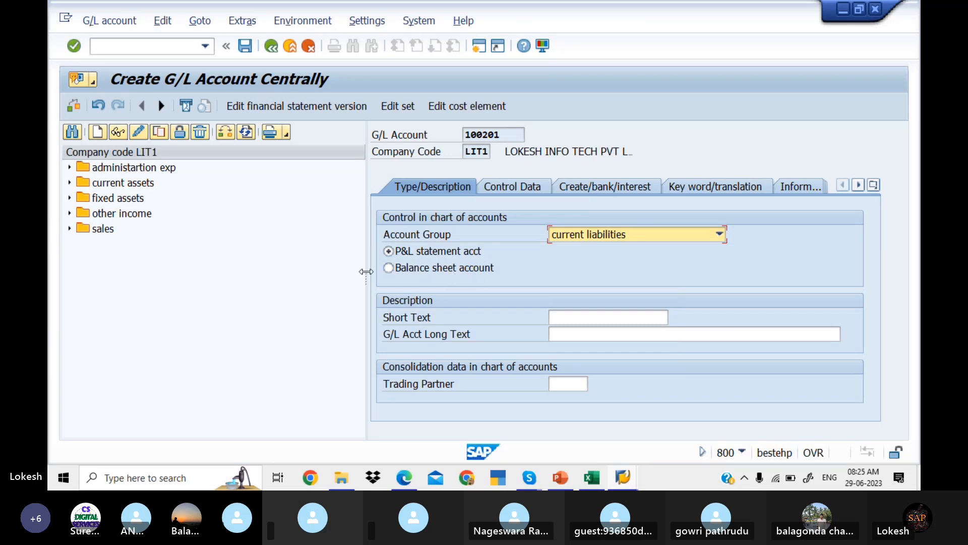
{"action": "left_click_drag", "start_coordinate": [366, 272], "coordinate": [299, 271]}
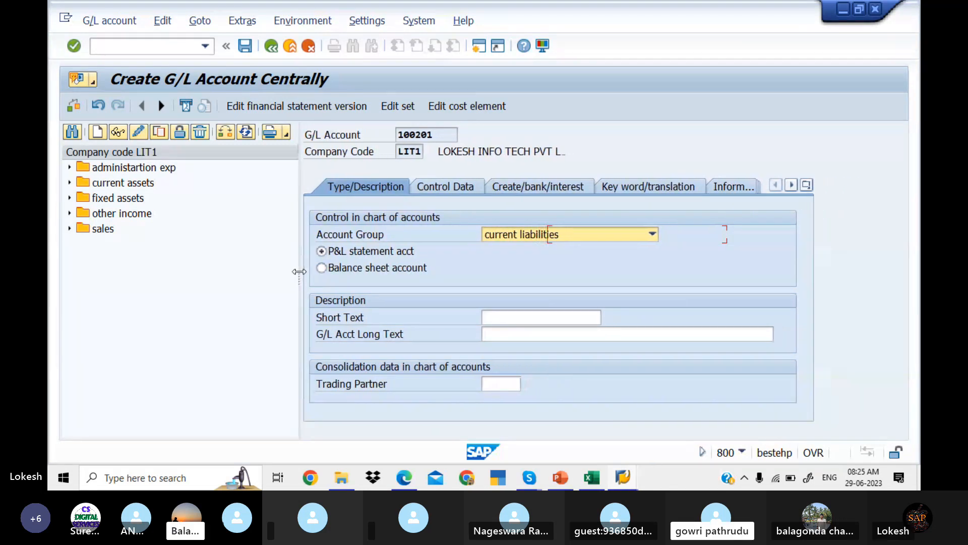
{"action": "left_click", "coordinate": [320, 268]}
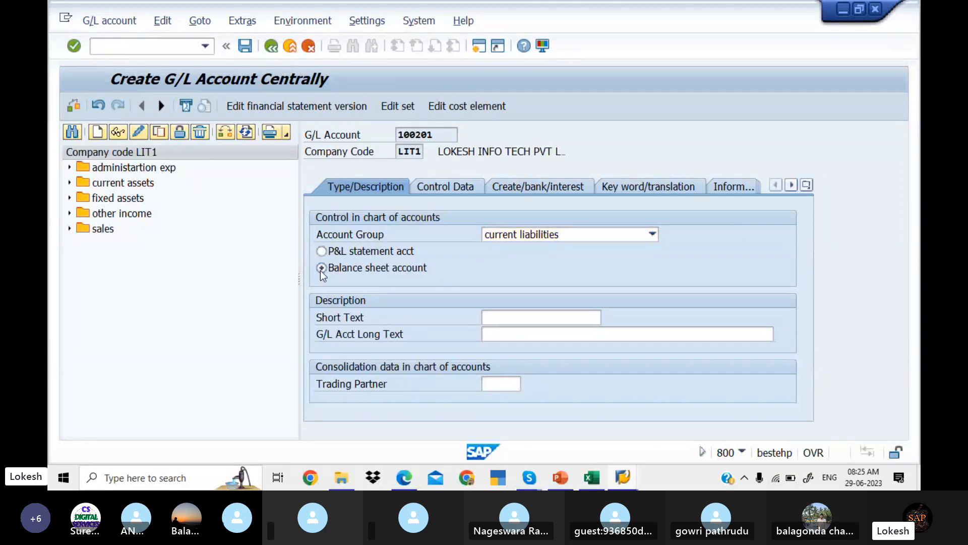
Describe the account with short text "Domestic Vendor" and long text "Domestic Vendor Account Group LITPVDLTD"
{"action": "left_click", "coordinate": [514, 318]}
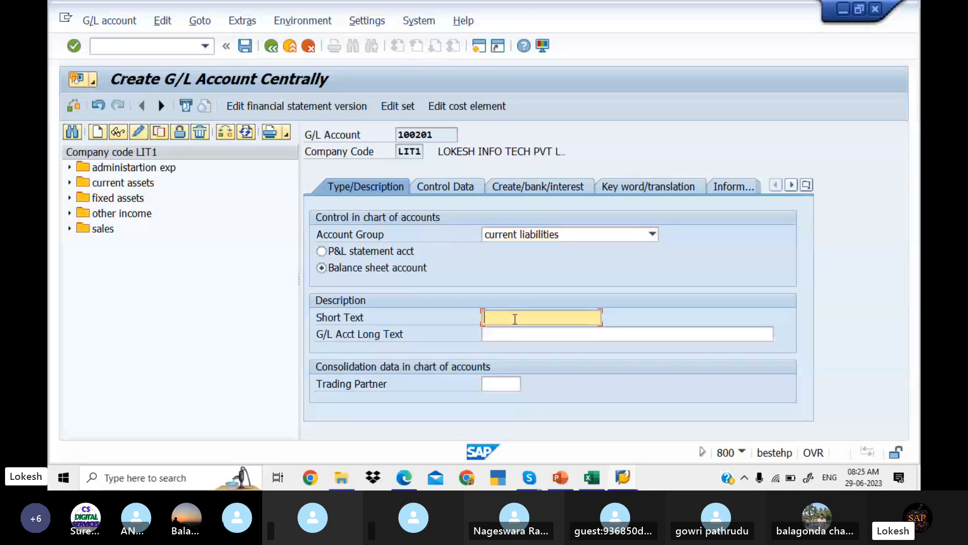
{"action": "type", "text": "D"}
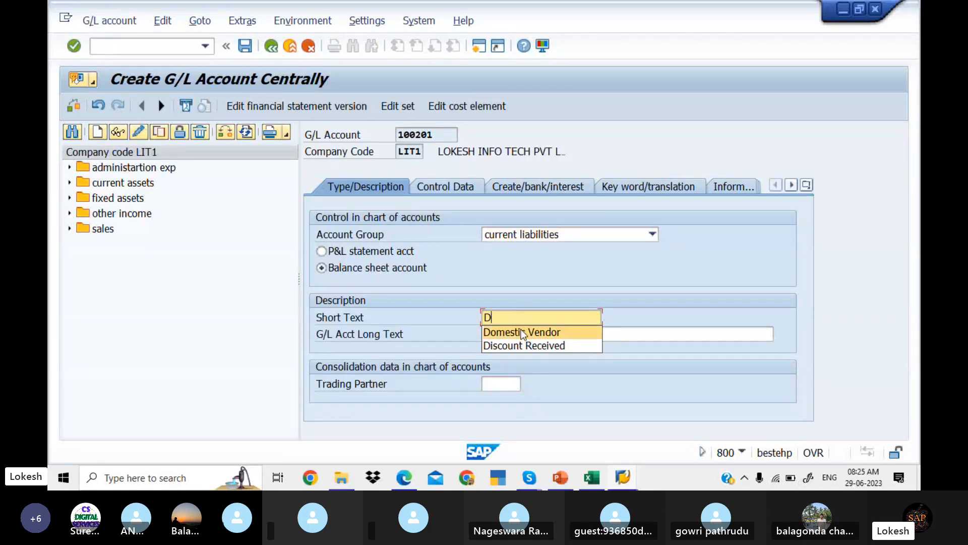
{"action": "left_click", "coordinate": [524, 331]}
{"action": "left_click", "coordinate": [522, 330]}
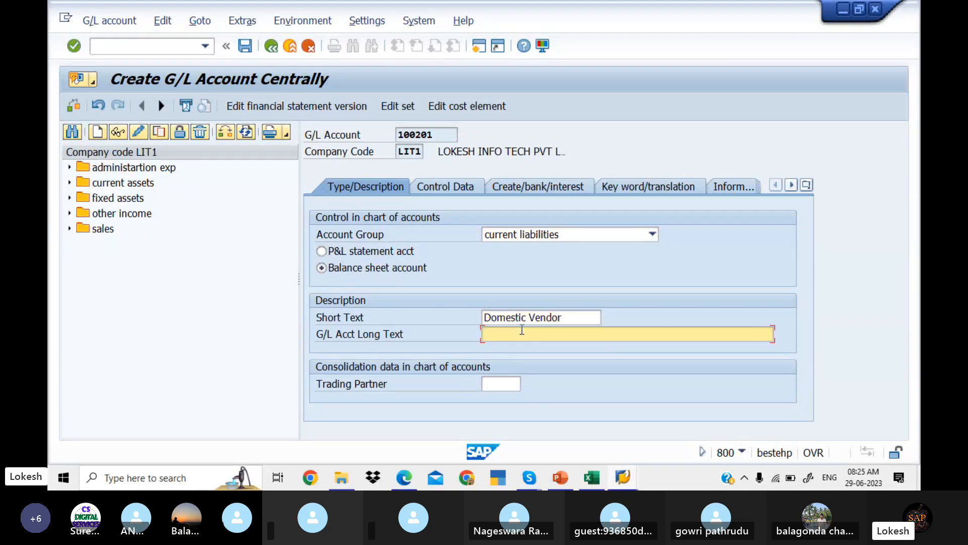
{"action": "type", "text": "DE"}
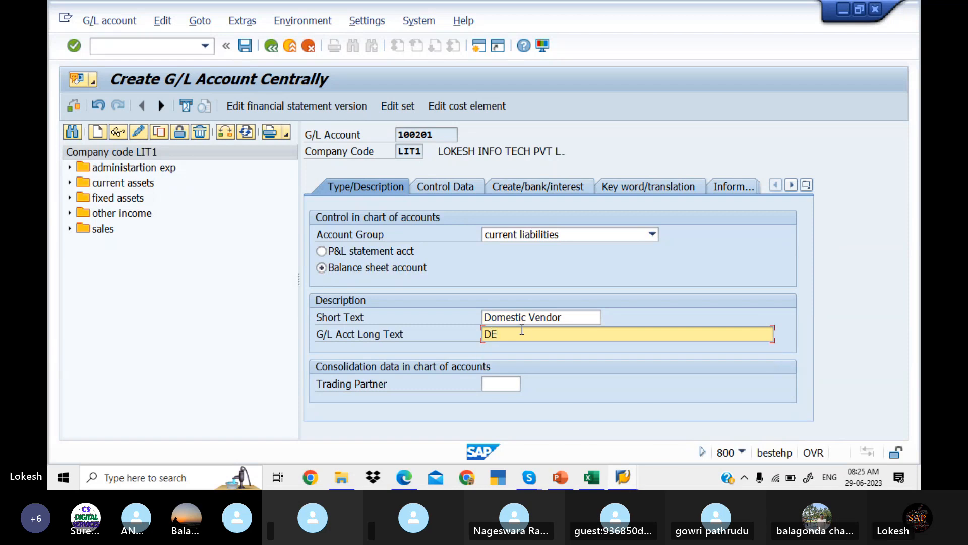
{"action": "key", "text": "BackSpace"}
{"action": "left_click", "coordinate": [543, 345]}
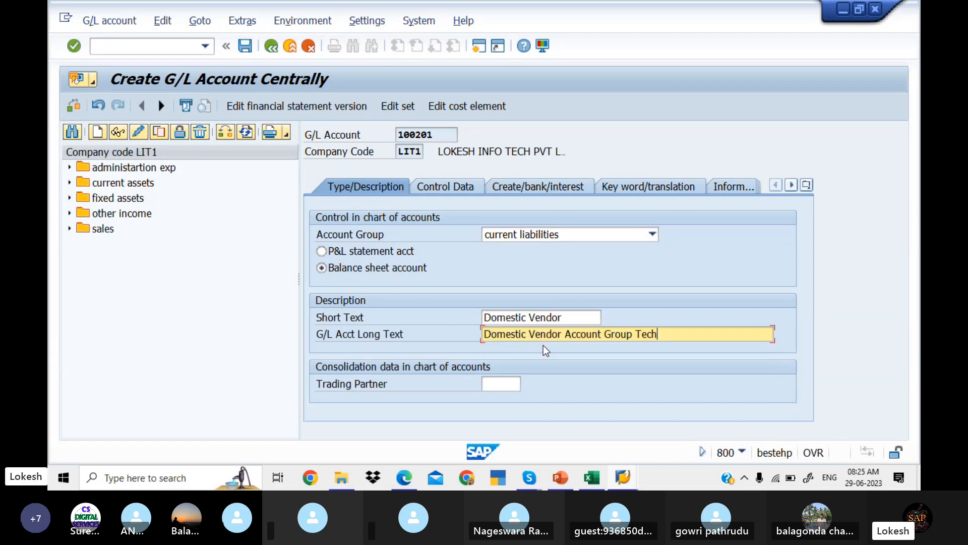
{"action": "key", "text": "BackSpace"}
{"action": "key", "text": "BackSpace"}
{"action": "key", "text": "BackSpace"}
{"action": "key", "text": "BackSpace"}
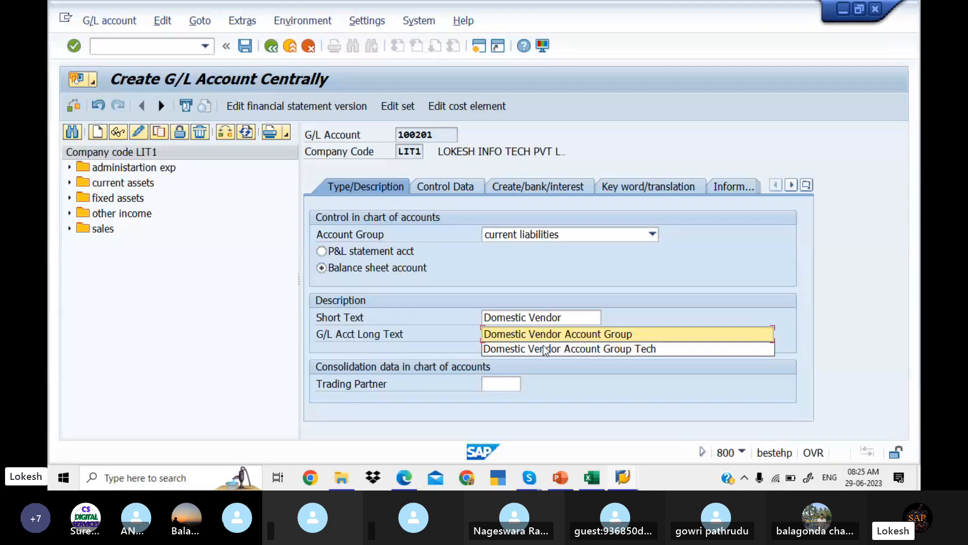
{"action": "type", "text": "LITP"}
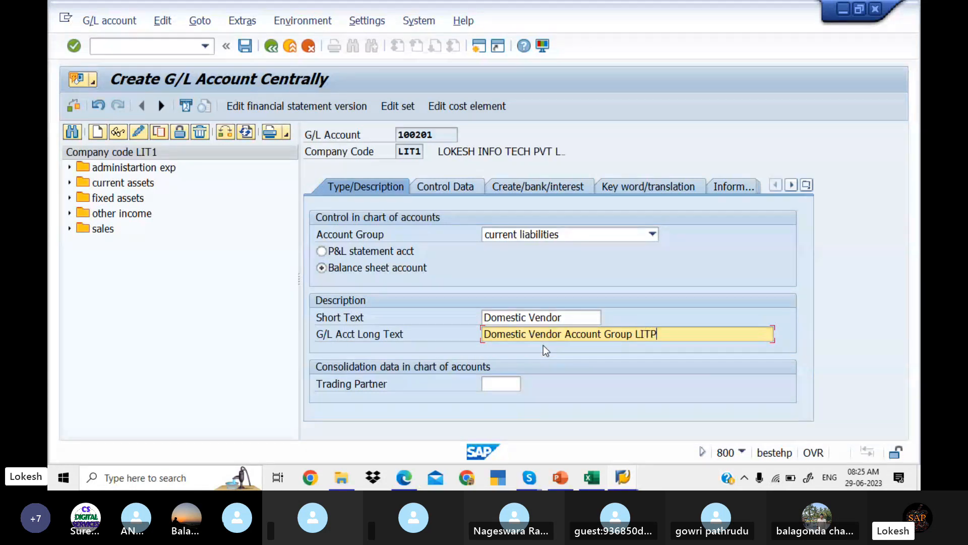
{"action": "type", "text": "VDLTD"}
Check the control data in the Accounts Payable PDF in the browser, then set the SAP account's reconciliation account type to Vendors
{"action": "left_click", "coordinate": [454, 186]}
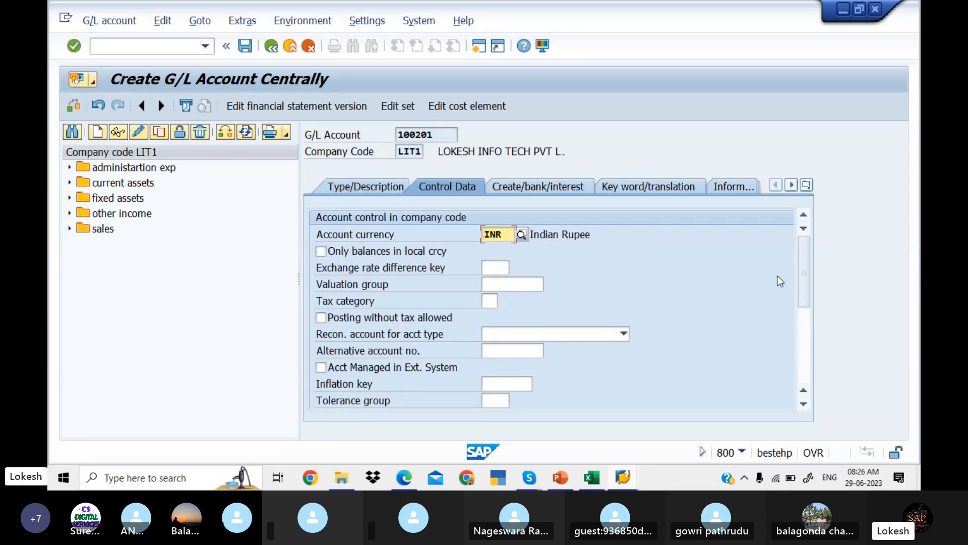
{"action": "left_click_drag", "start_coordinate": [803, 276], "coordinate": [804, 311]}
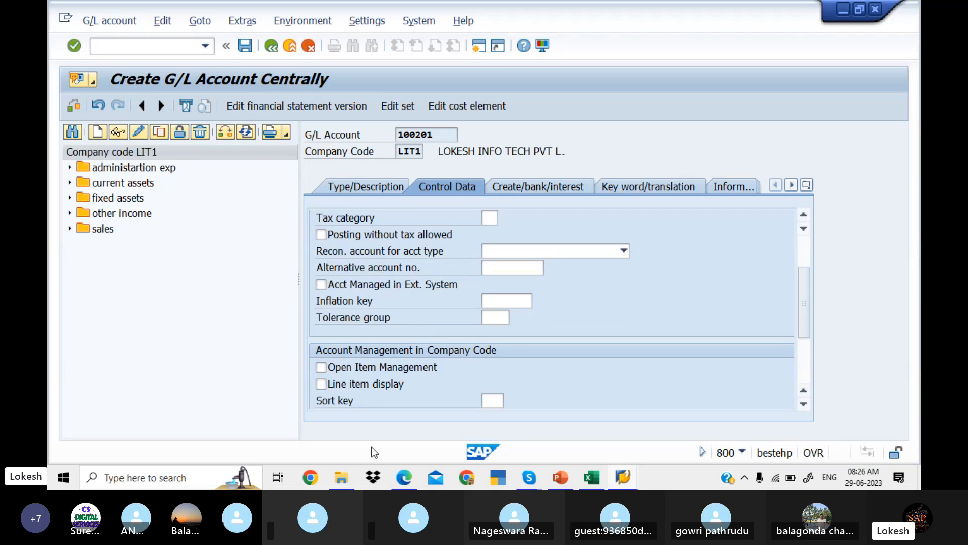
{"action": "left_click", "coordinate": [404, 478]}
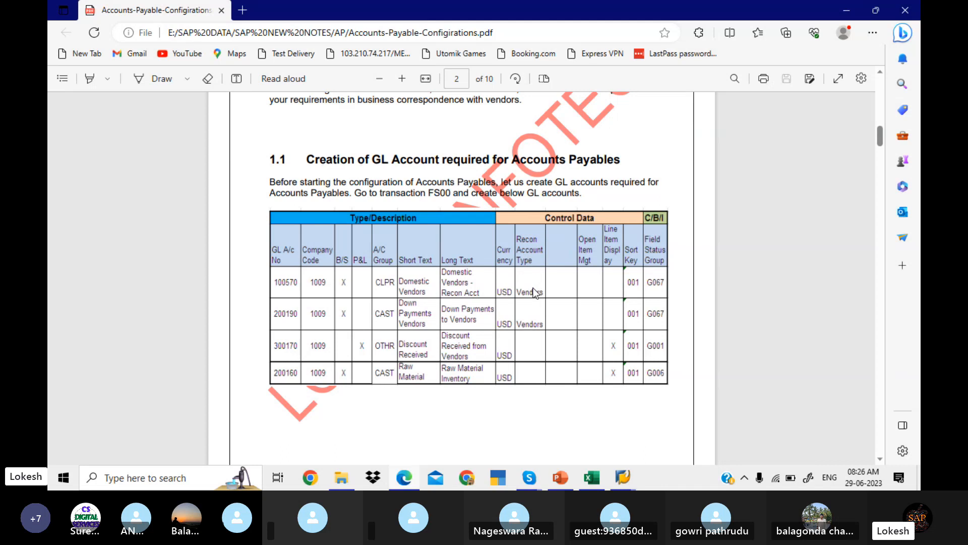
{"action": "left_click", "coordinate": [618, 474]}
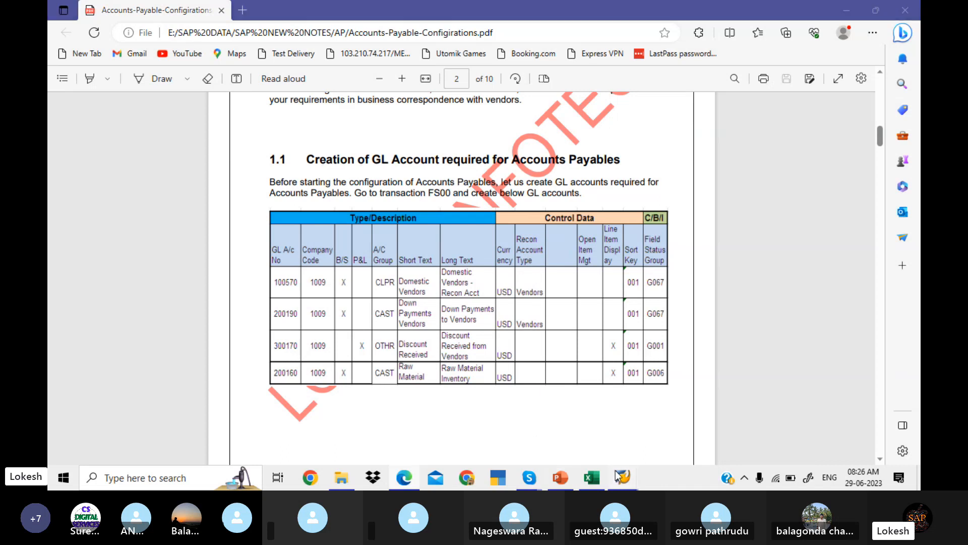
{"action": "left_click", "coordinate": [687, 416]}
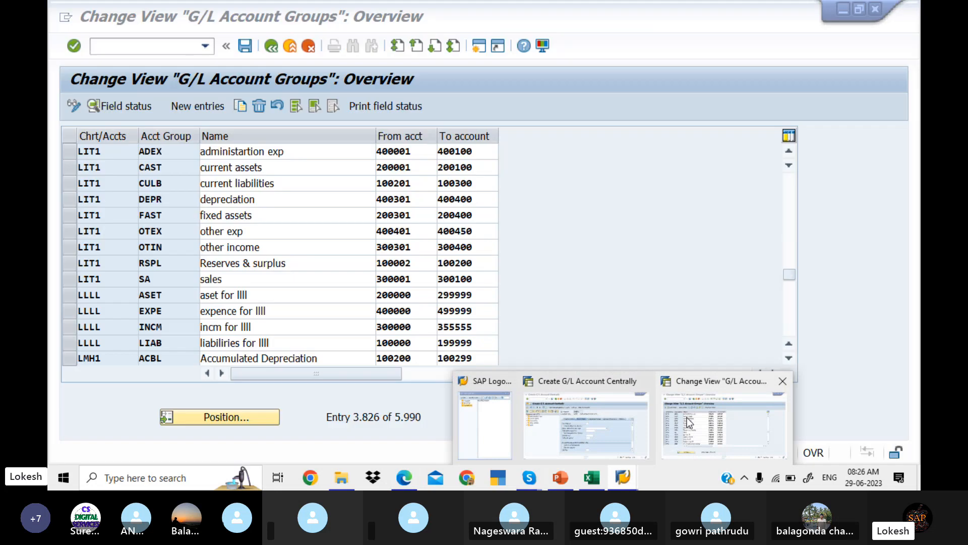
{"action": "left_click", "coordinate": [625, 469]}
{"action": "left_click", "coordinate": [604, 425]}
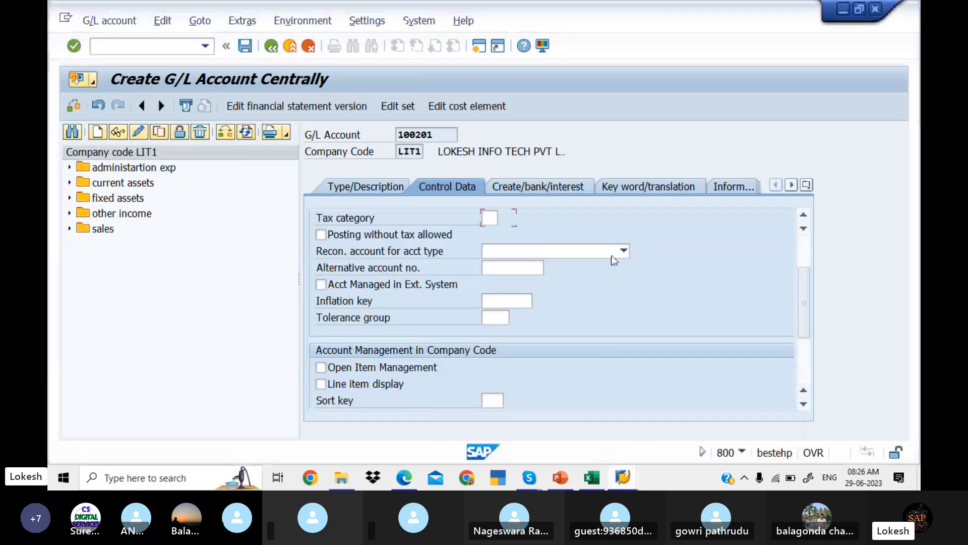
{"action": "left_click", "coordinate": [624, 250]}
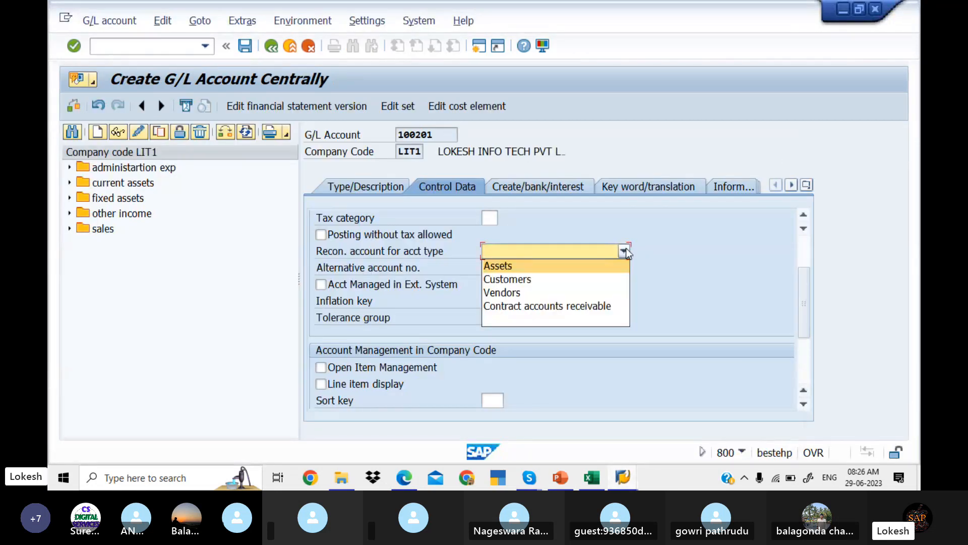
{"action": "left_click", "coordinate": [549, 289]}
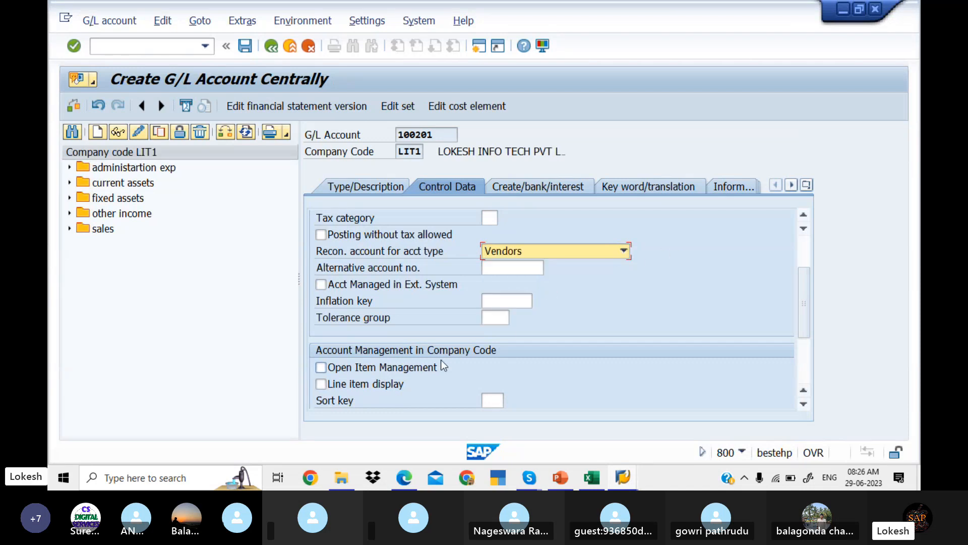
Enable line item display for the account and set its sort key to 001
{"action": "left_click", "coordinate": [324, 382]}
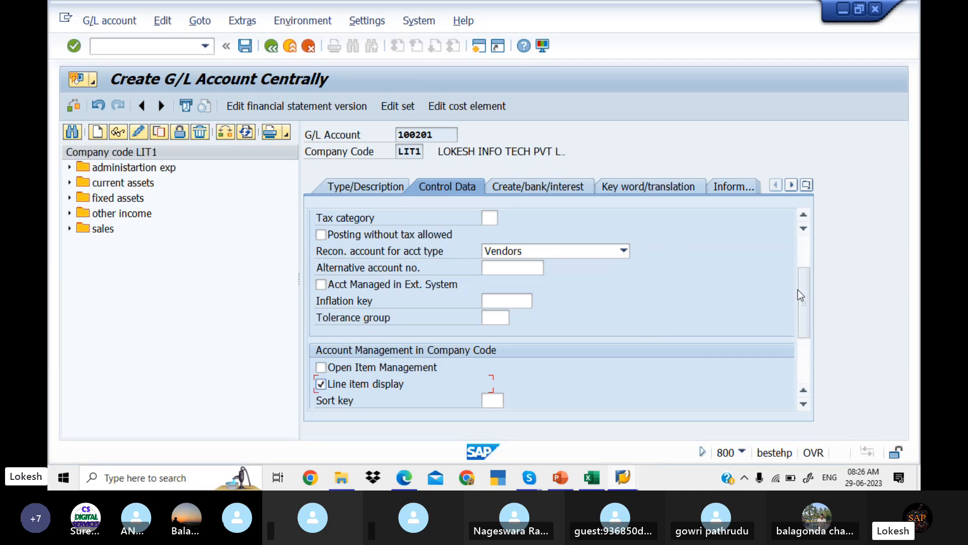
{"action": "scroll", "coordinate": [800, 298], "scroll_direction": "down", "scroll_amount": 2}
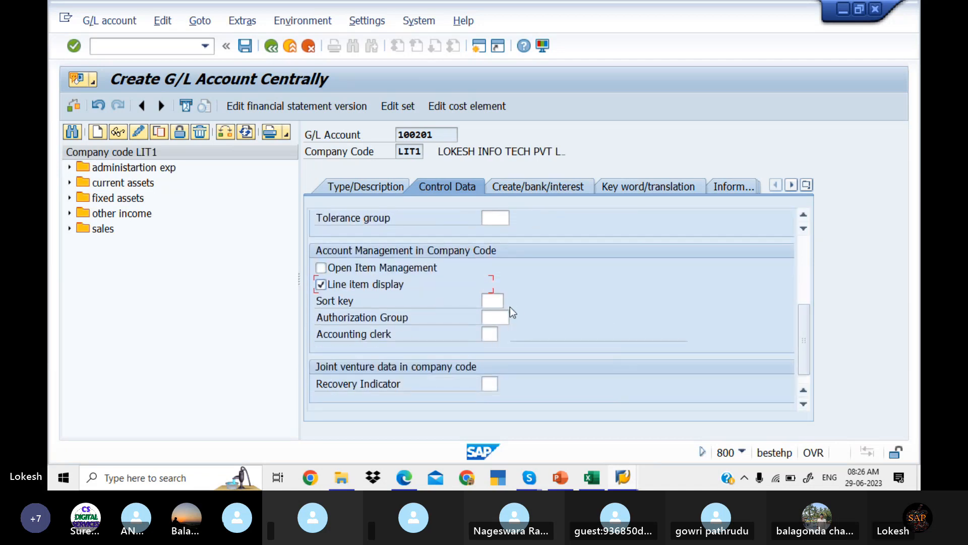
{"action": "left_click", "coordinate": [498, 303]}
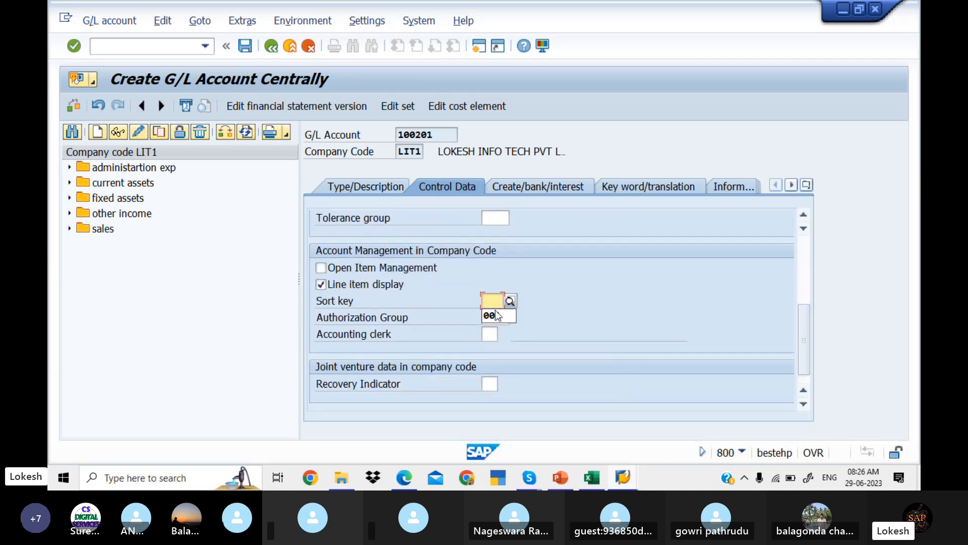
{"action": "left_click", "coordinate": [497, 316]}
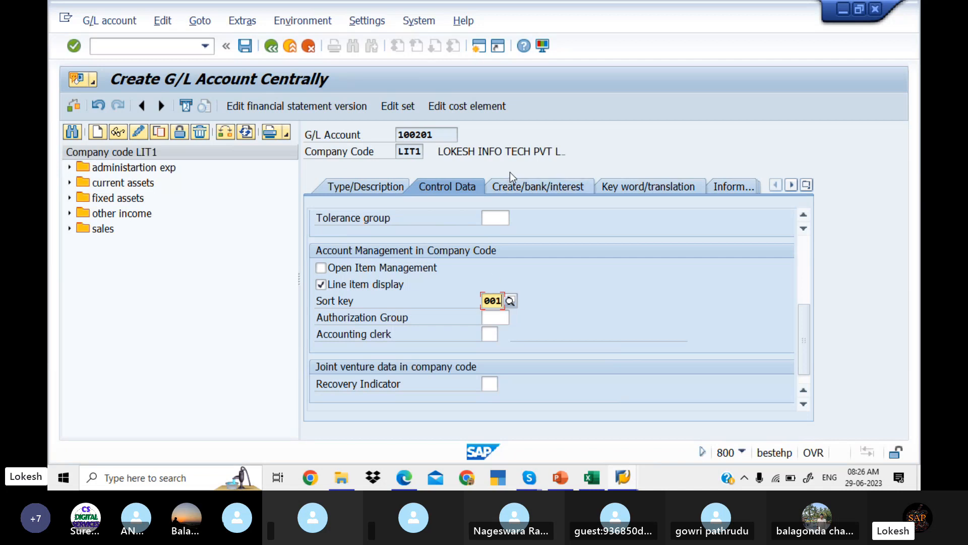
Check the field status group in the Accounts Payable PDF in the browser, then assign G067 to the SAP account and save it
{"action": "left_click", "coordinate": [521, 186]}
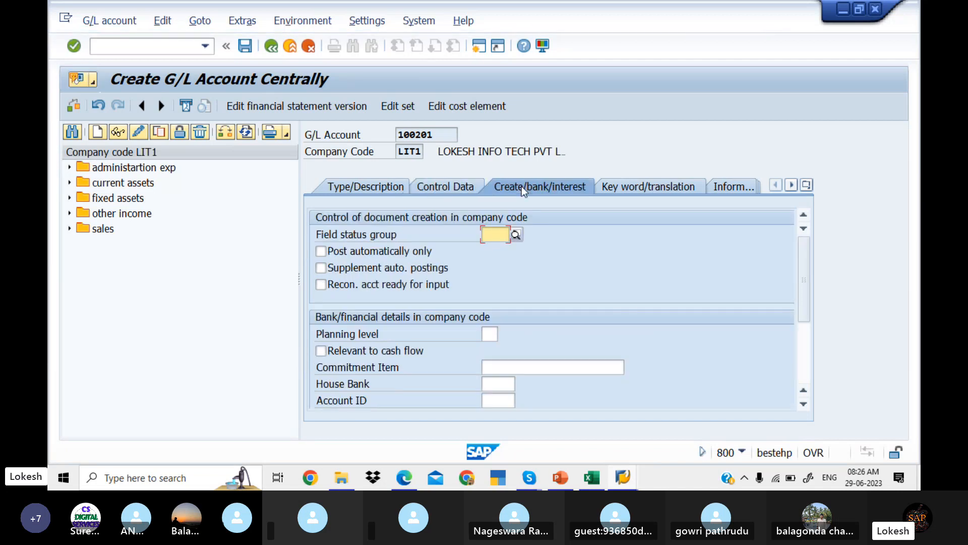
{"action": "left_click", "coordinate": [406, 475]}
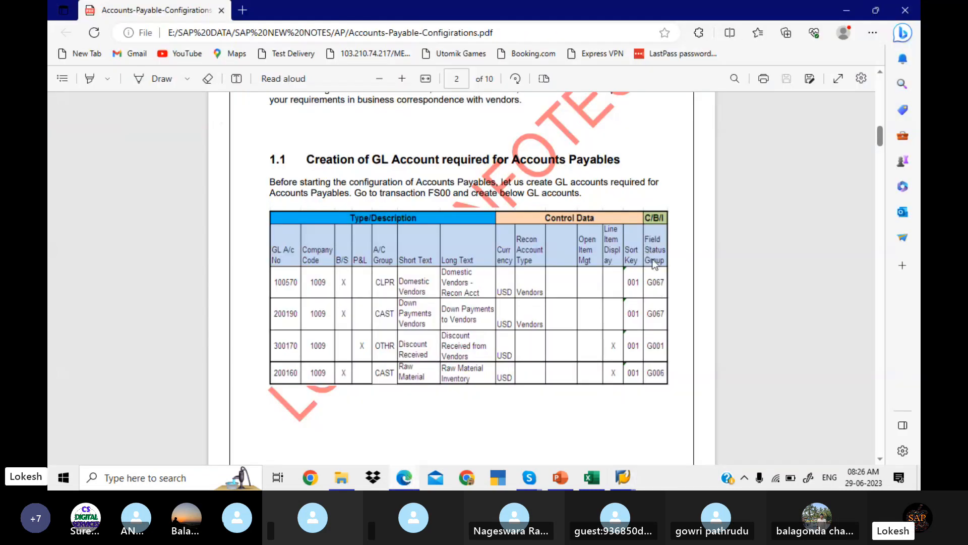
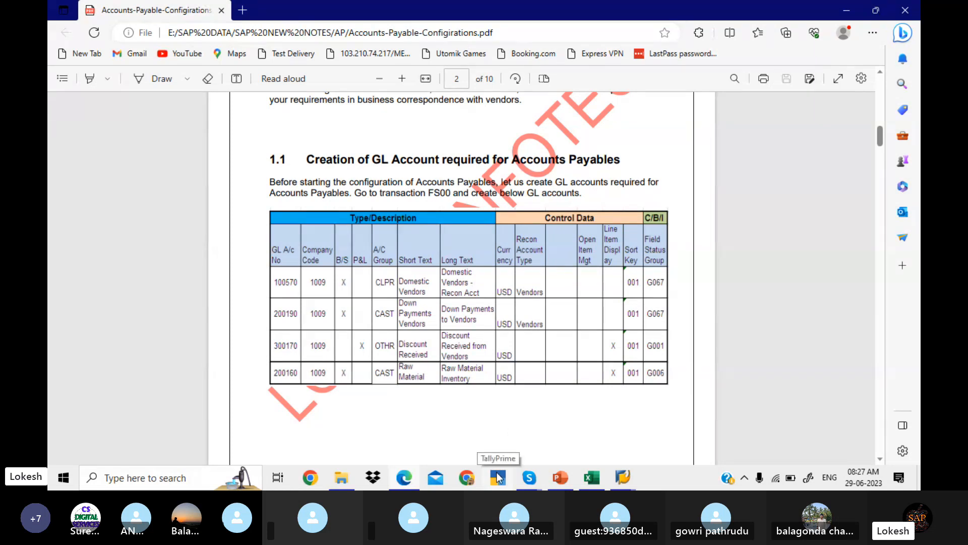
{"action": "mouse_move", "coordinate": [622, 476]}
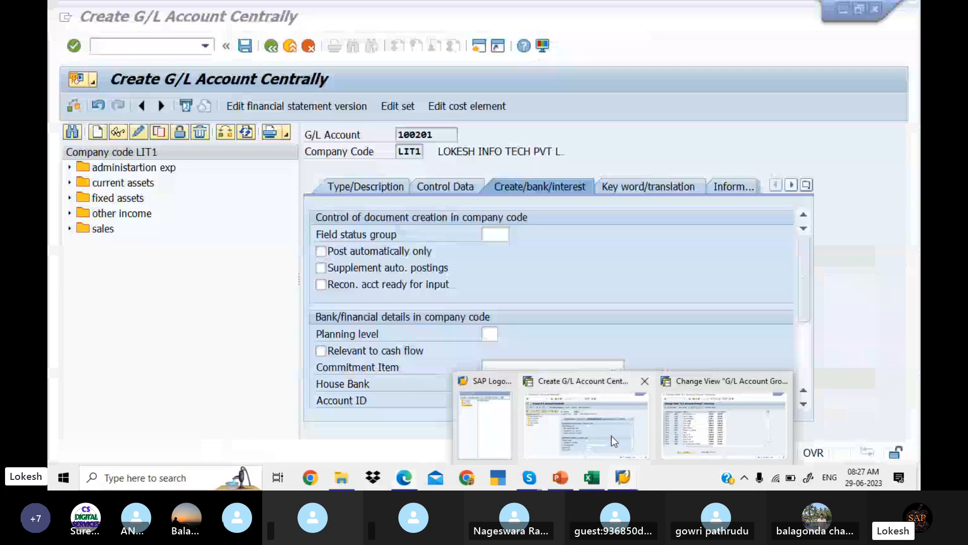
{"action": "left_click", "coordinate": [612, 437]}
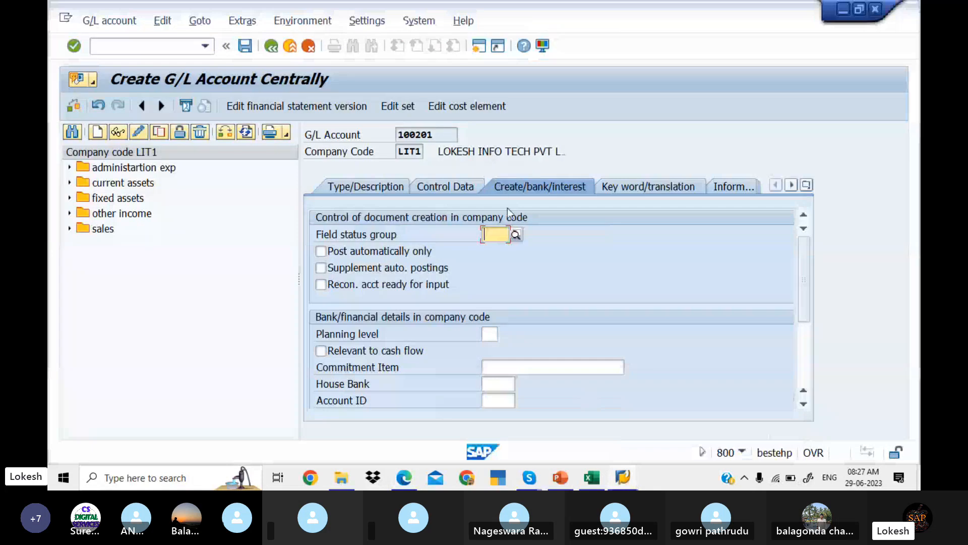
{"action": "left_click", "coordinate": [516, 236]}
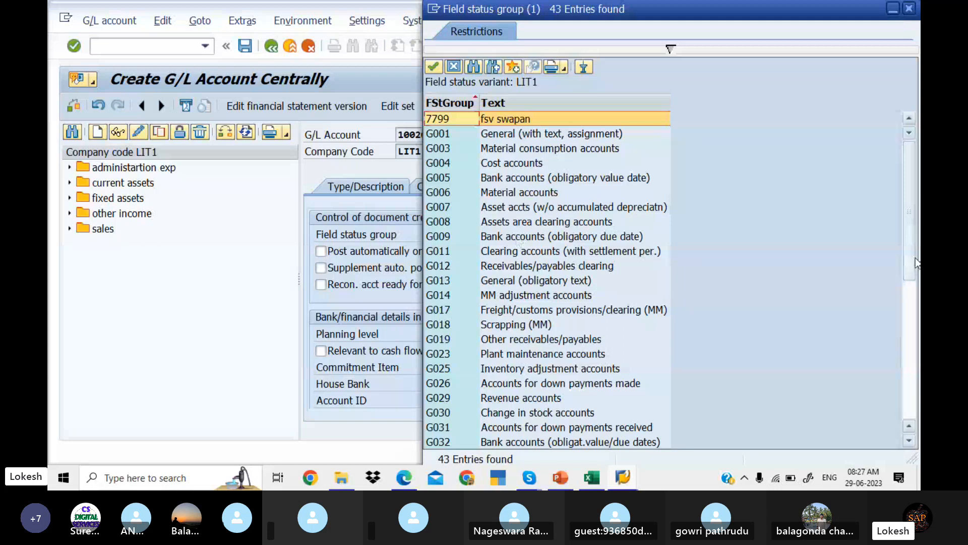
{"action": "left_click_drag", "start_coordinate": [909, 262], "coordinate": [913, 361]}
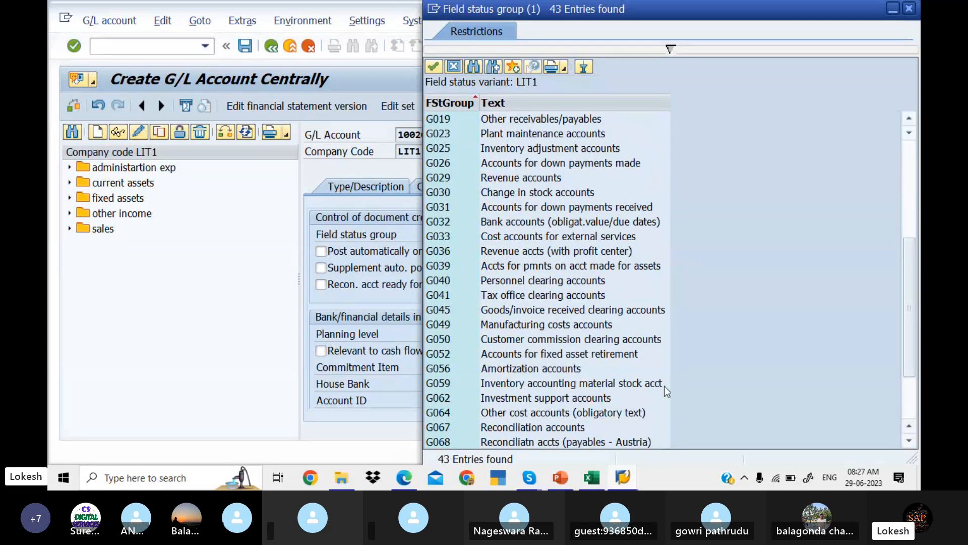
{"action": "left_click", "coordinate": [525, 429]}
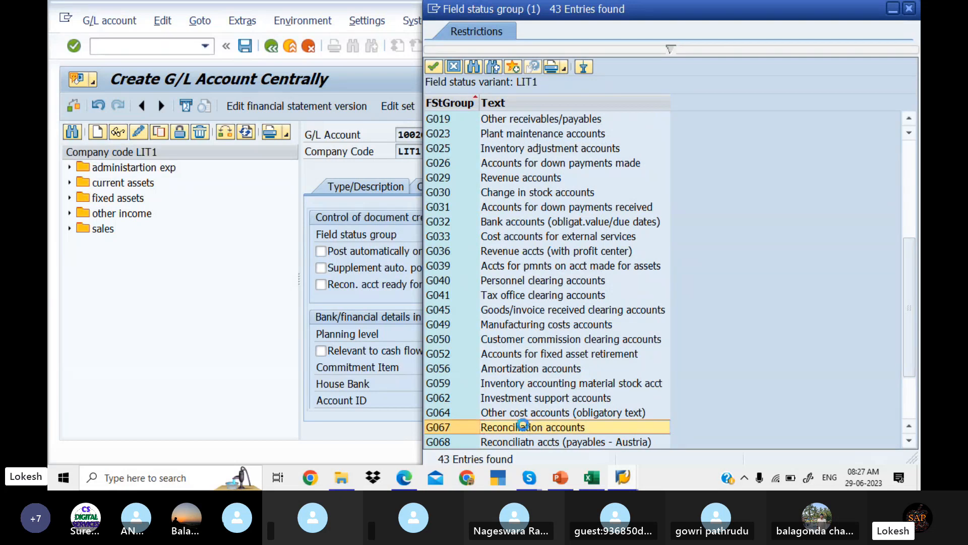
{"action": "double_click", "coordinate": [524, 427]}
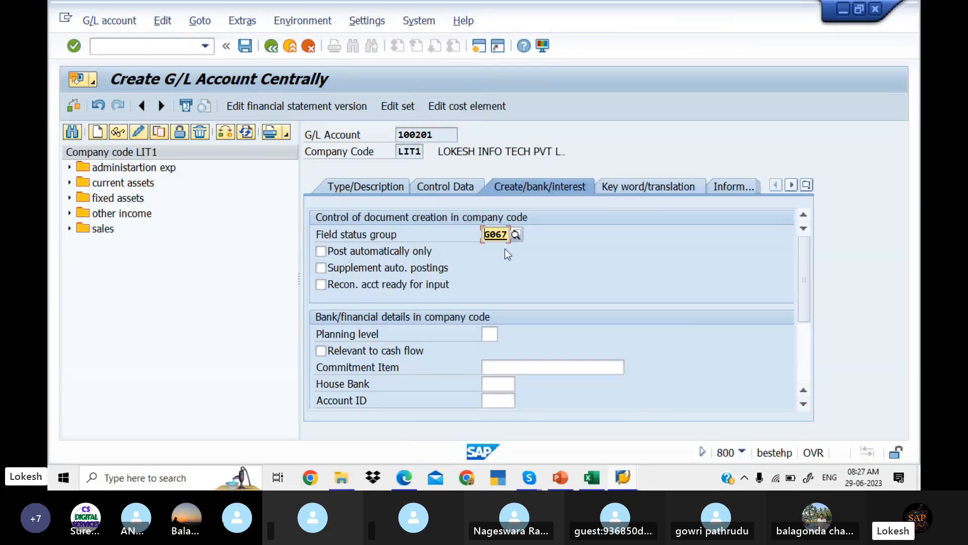
{"action": "left_click", "coordinate": [343, 188]}
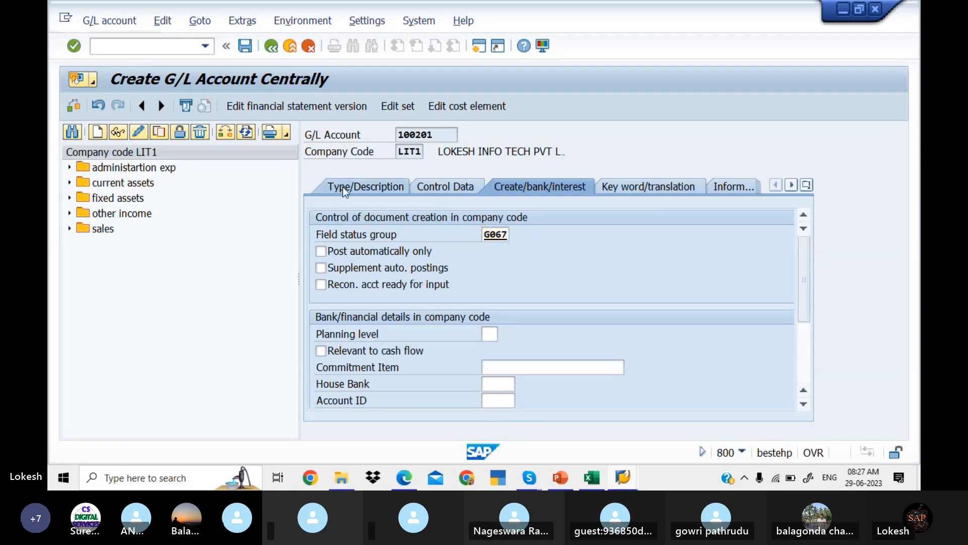
{"action": "left_click", "coordinate": [243, 47]}
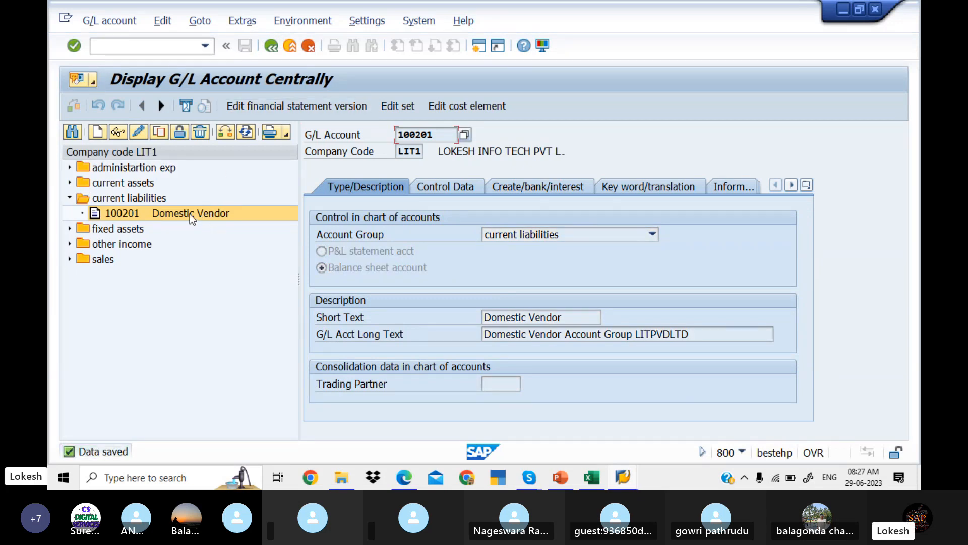
Copy the Domestic Vendor G/L account to new G/L account 100202 in company code LIT1
{"action": "right_click", "coordinate": [156, 213]}
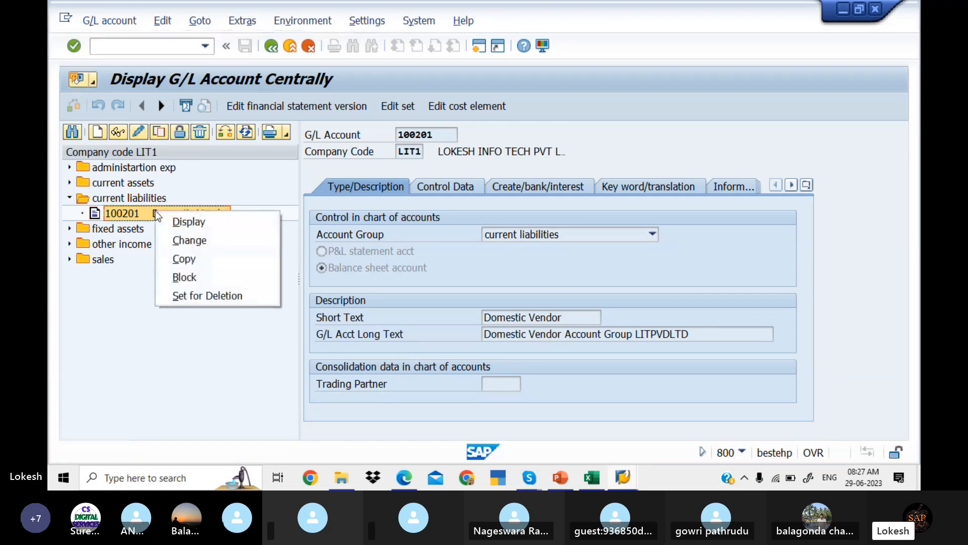
{"action": "left_click", "coordinate": [196, 258]}
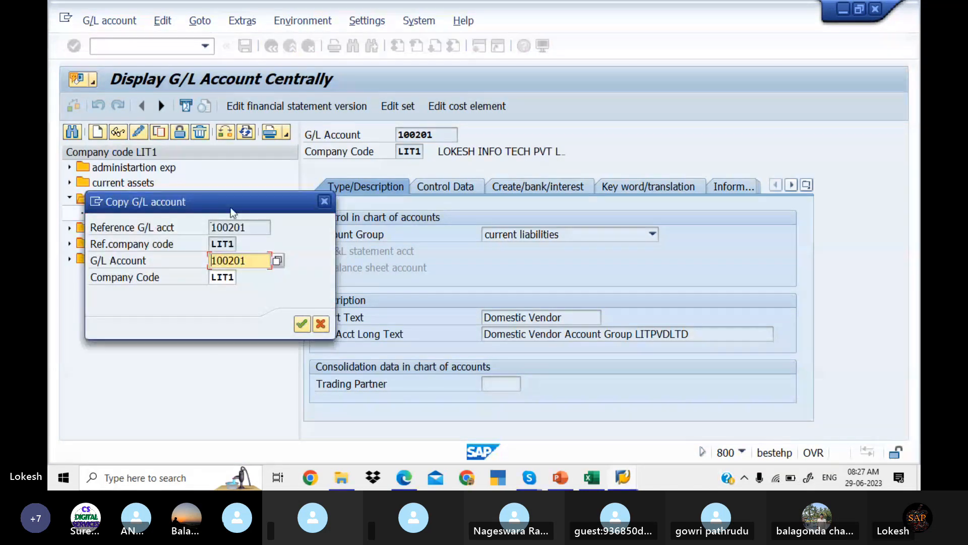
{"action": "left_click_drag", "start_coordinate": [233, 212], "coordinate": [234, 296]}
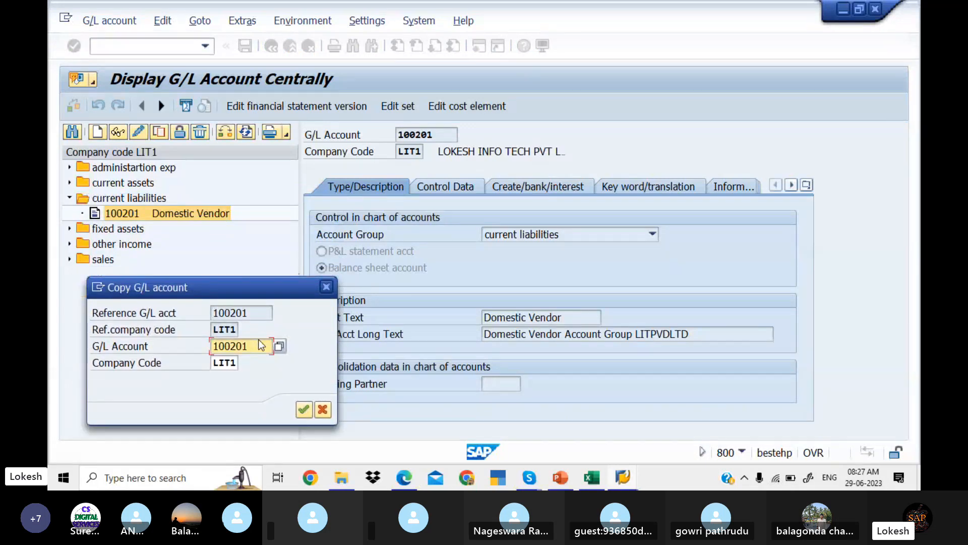
{"action": "key", "text": "BackSpace"}
{"action": "type", "text": "2"}
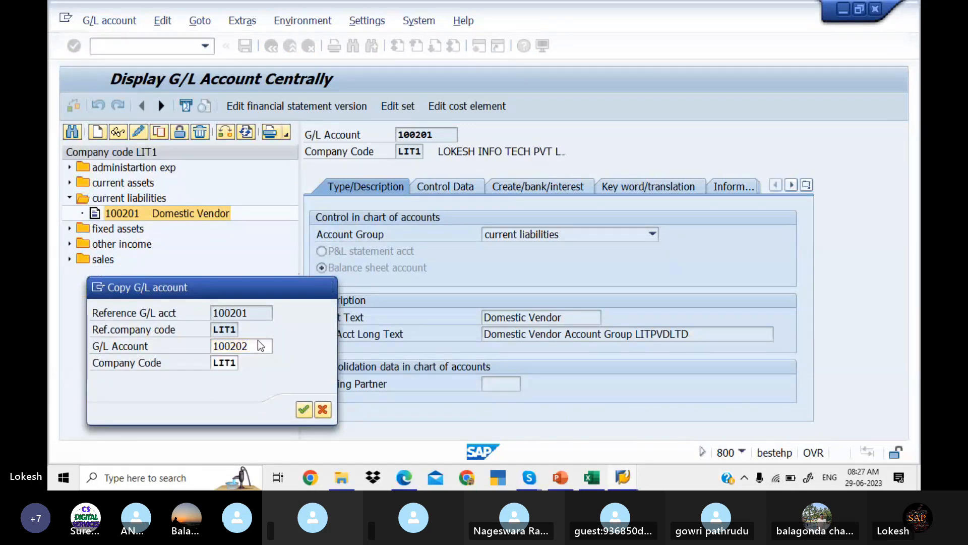
{"action": "key", "text": "Return"}
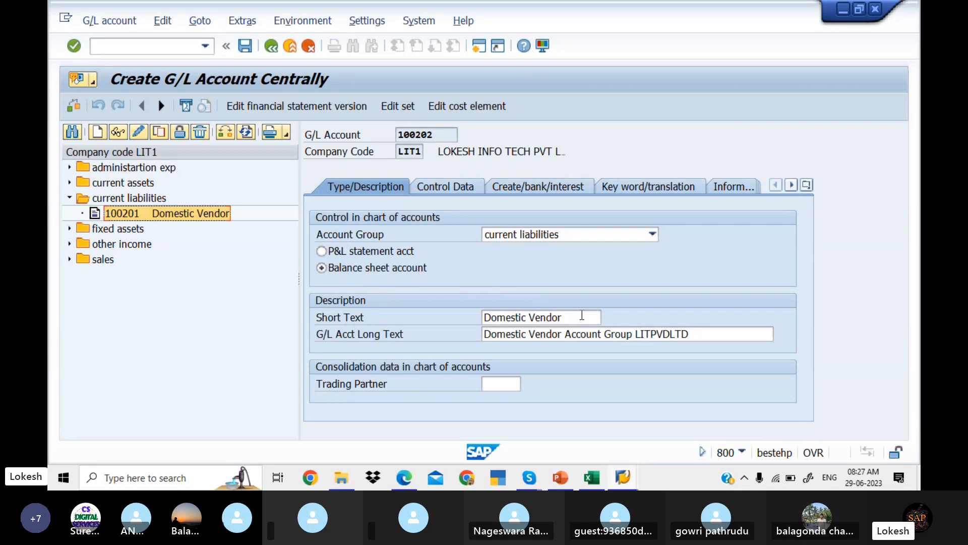
Check the vendor group names in the Excel Accounts Payable sheet, then set the new SAP account's short text to "International Vendor"
{"action": "left_click_drag", "start_coordinate": [580, 316], "coordinate": [417, 316]}
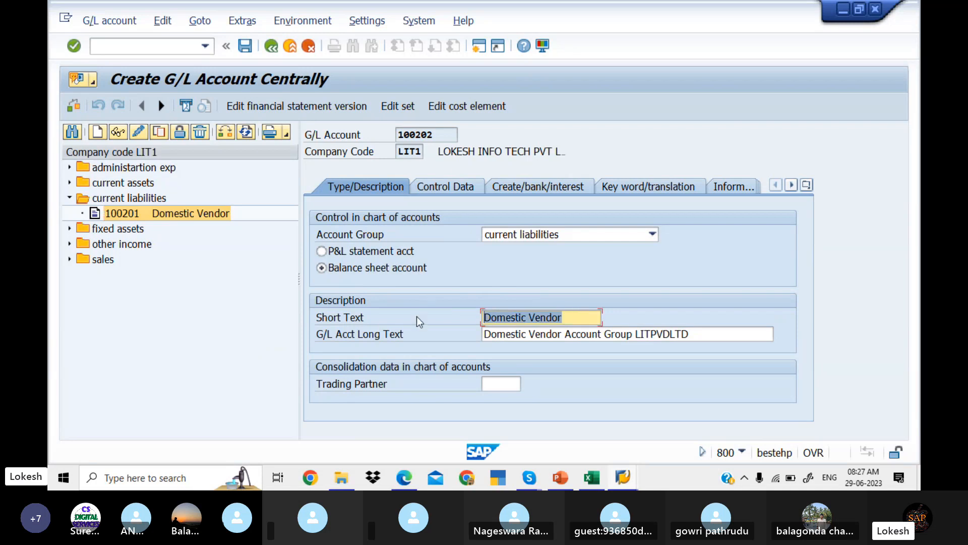
{"action": "left_click", "coordinate": [593, 476]}
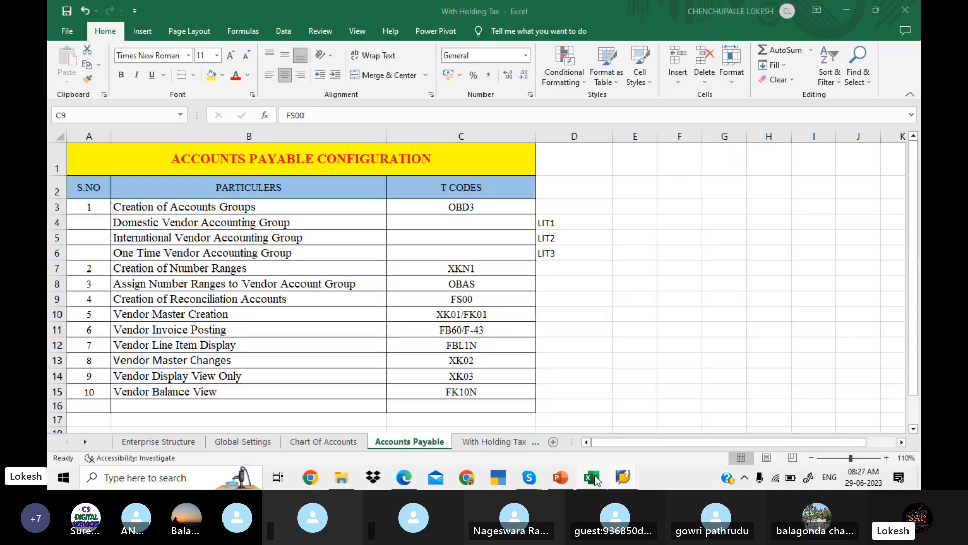
{"action": "left_click", "coordinate": [304, 235]}
{"action": "left_click", "coordinate": [312, 257]}
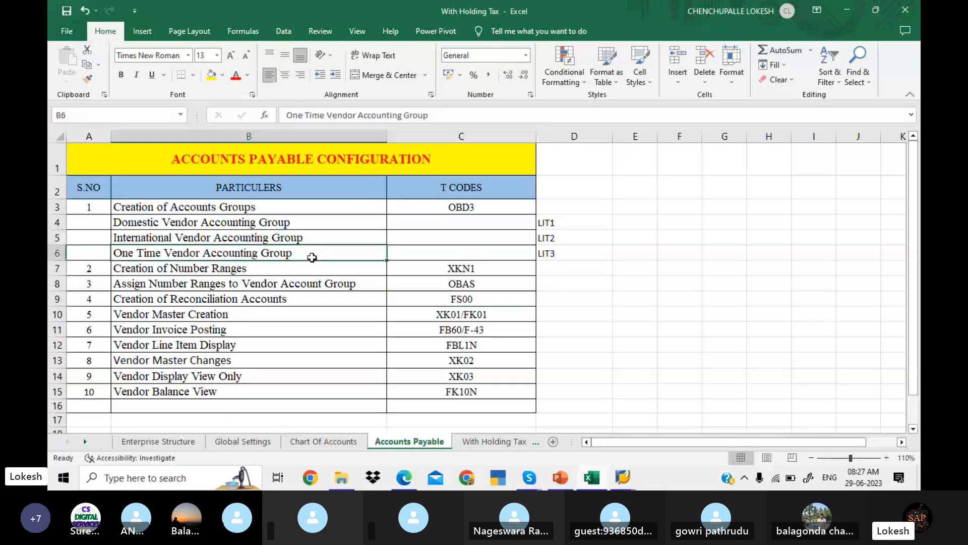
{"action": "mouse_move", "coordinate": [629, 484]}
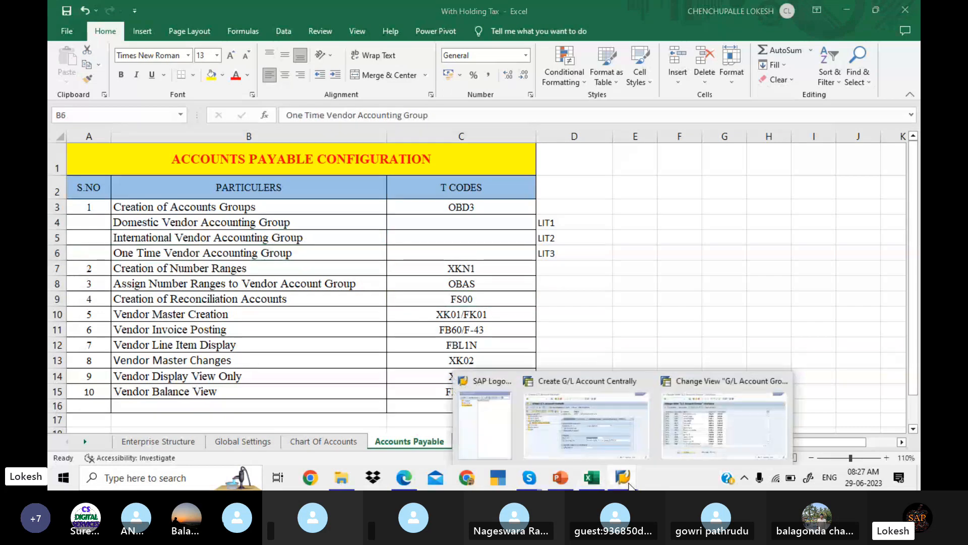
{"action": "left_click", "coordinate": [610, 431]}
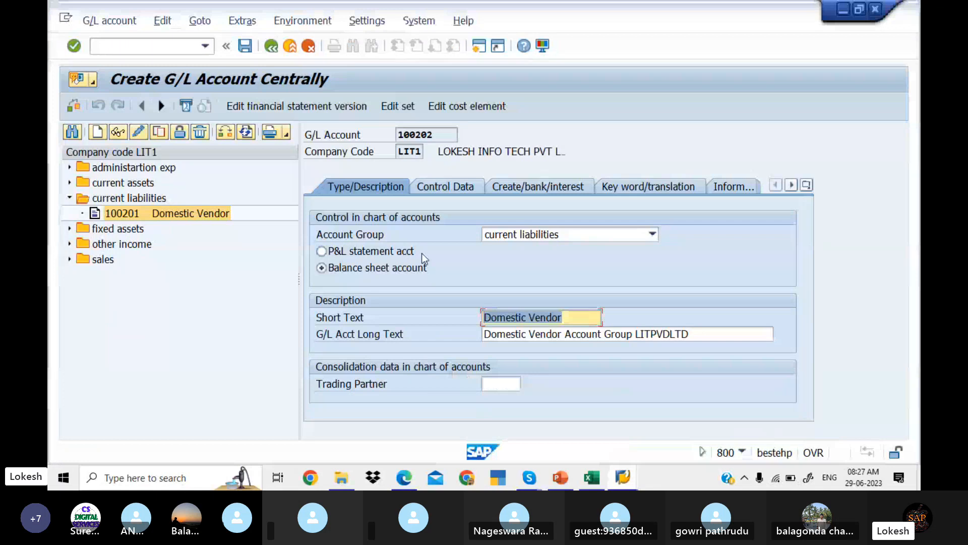
{"action": "key", "text": "BackSpace"}
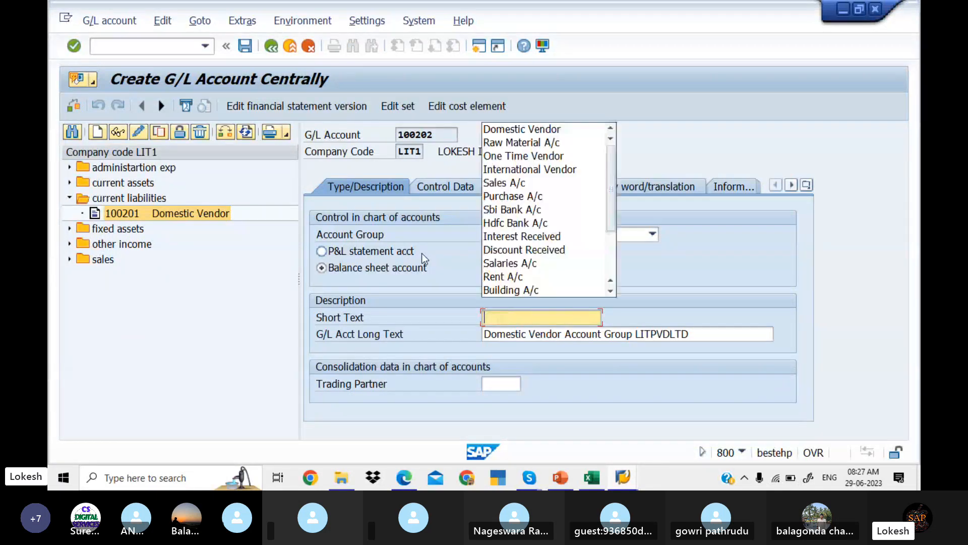
{"action": "type", "text": "IN"}
{"action": "key", "text": "Down"}
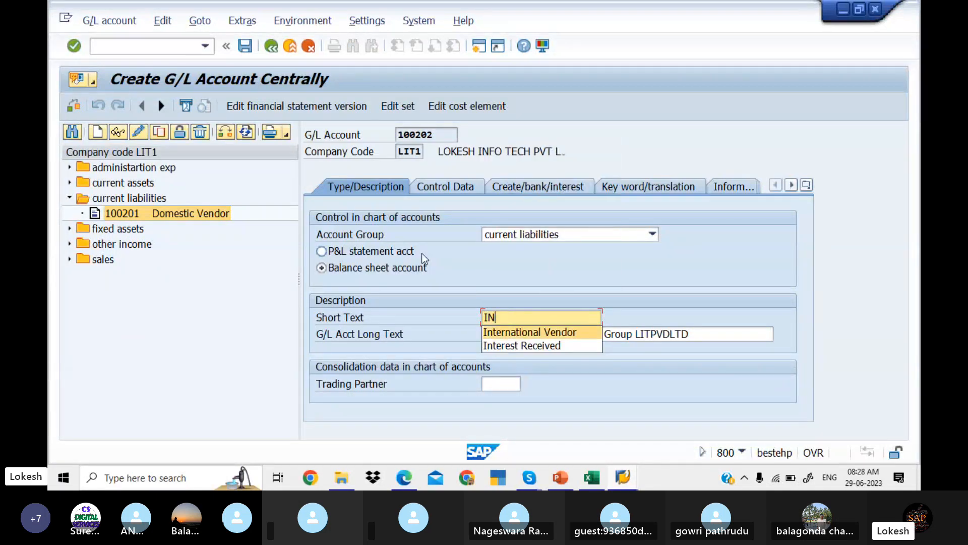
{"action": "key", "text": "Tab"}
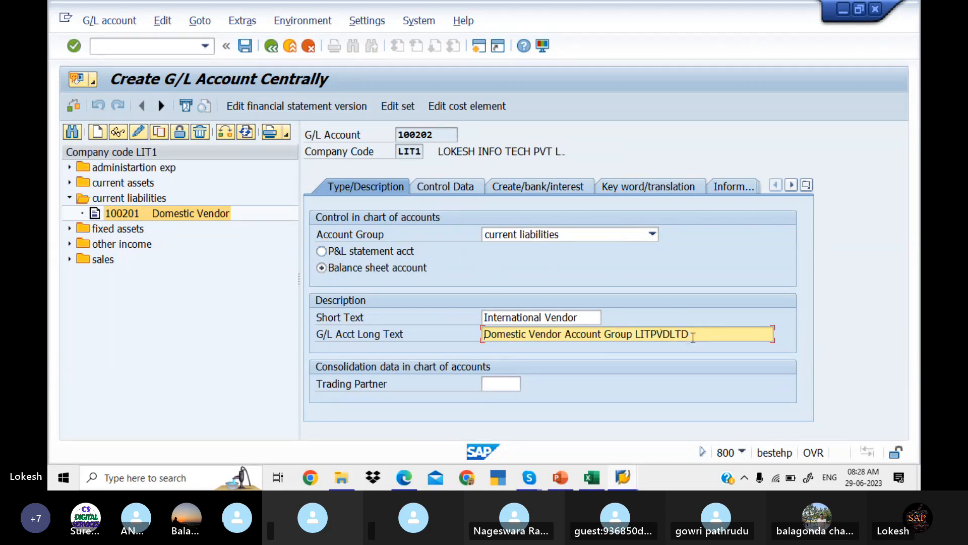
Replace the account's long text with "International Vendor Account Group Tech"
{"action": "left_click_drag", "start_coordinate": [693, 338], "coordinate": [363, 304]}
{"action": "type", "text": "I"}
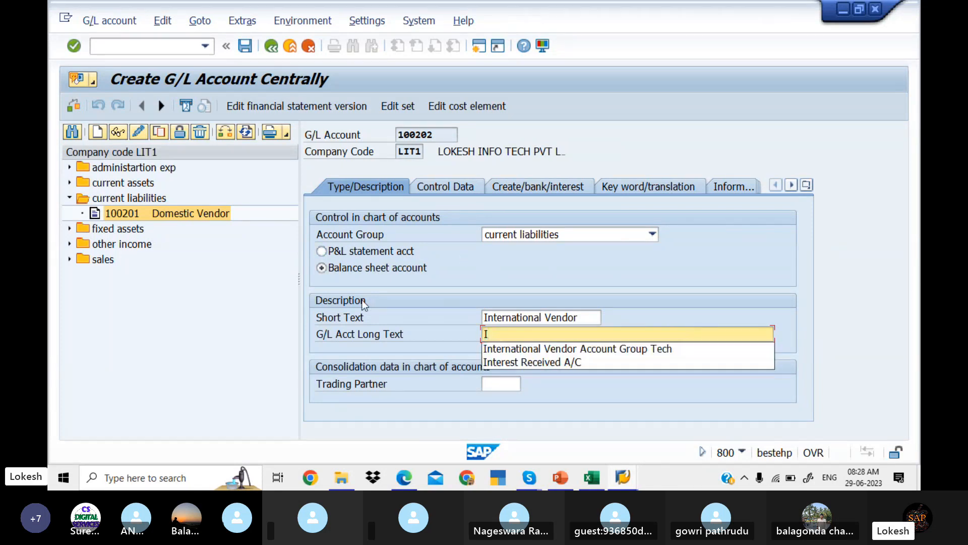
{"action": "key", "text": "Down"}
{"action": "key", "text": "Return"}
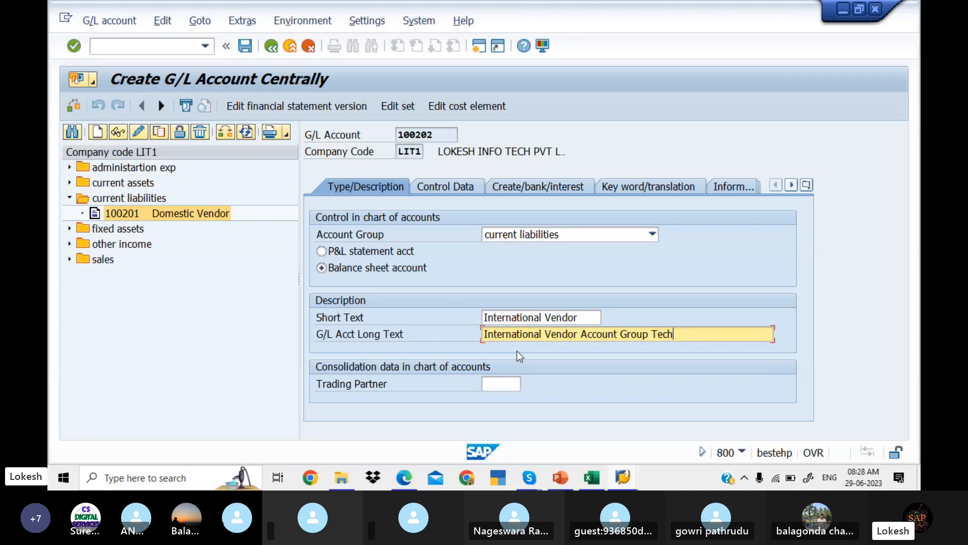
Review the control data and document creation settings copied to the International Vendor account, then save it
{"action": "left_click", "coordinate": [453, 188]}
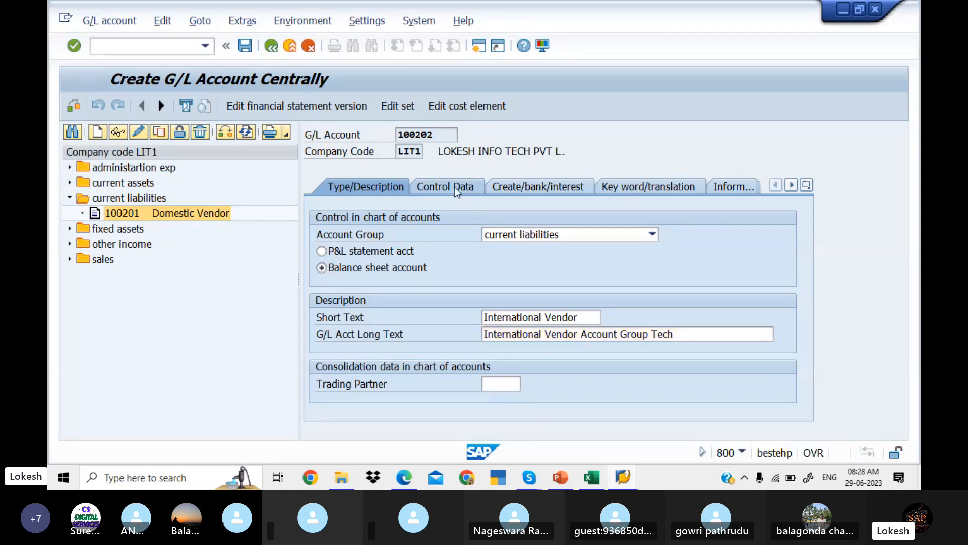
{"action": "left_click", "coordinate": [525, 187]}
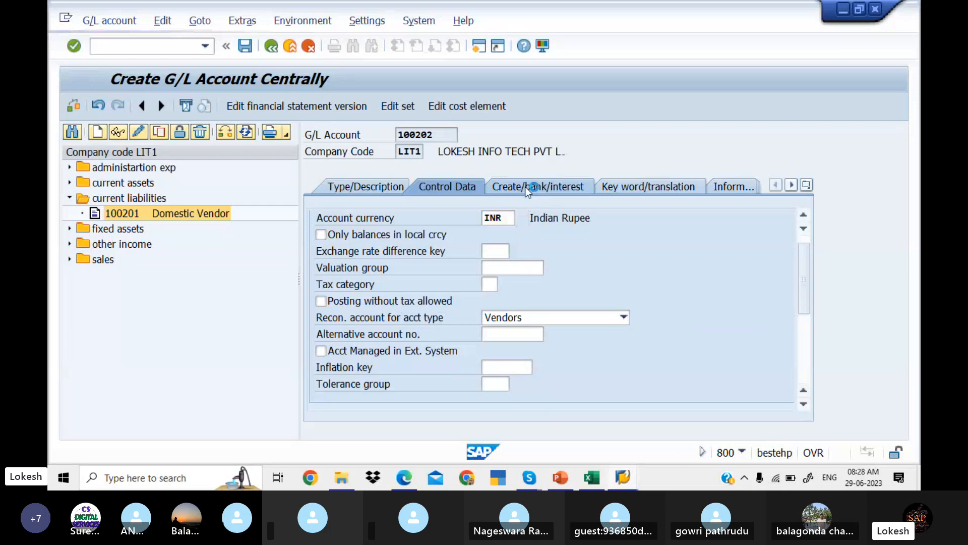
{"action": "left_click", "coordinate": [468, 186]}
{"action": "left_click", "coordinate": [389, 189]}
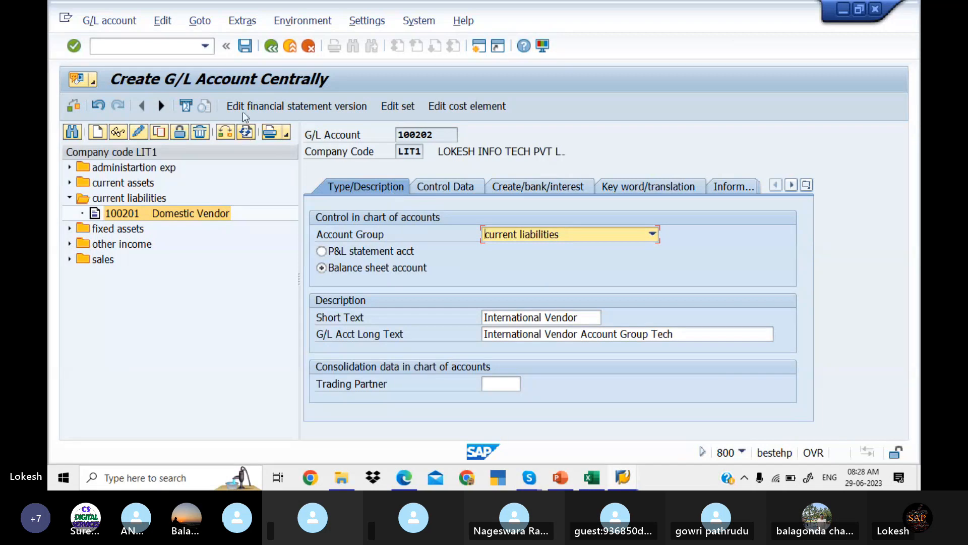
{"action": "left_click", "coordinate": [247, 46]}
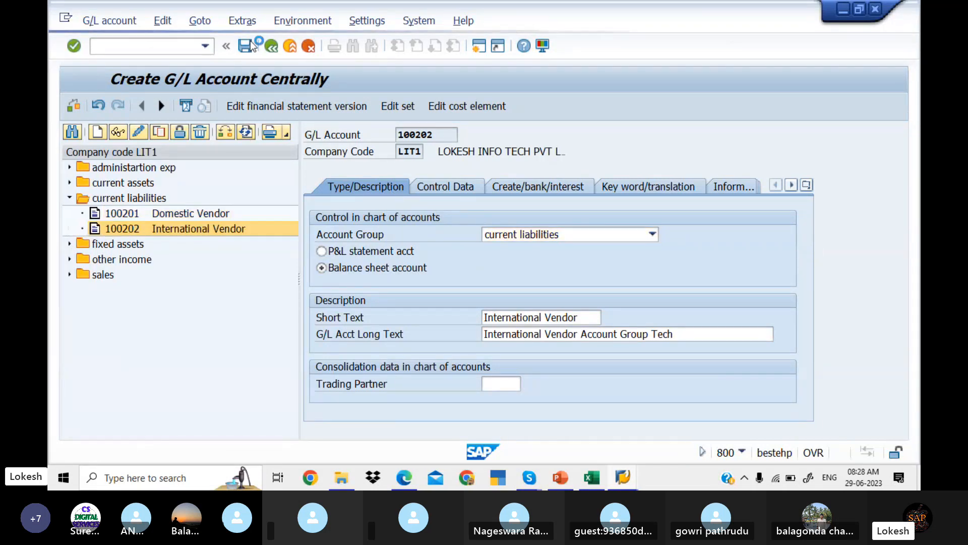
Copy the International Vendor G/L account to new G/L account 100203 in company code LIT1
{"action": "right_click", "coordinate": [170, 232]}
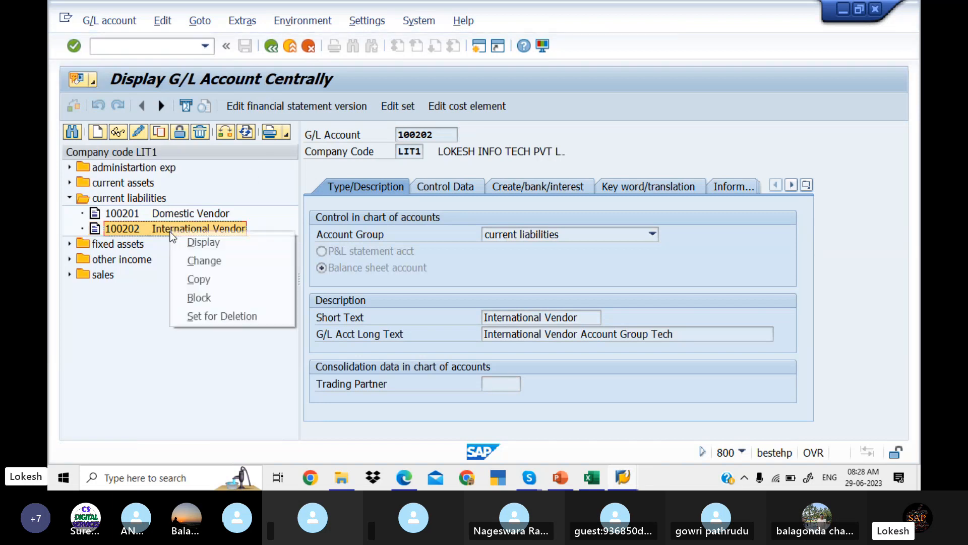
{"action": "left_click", "coordinate": [210, 277]}
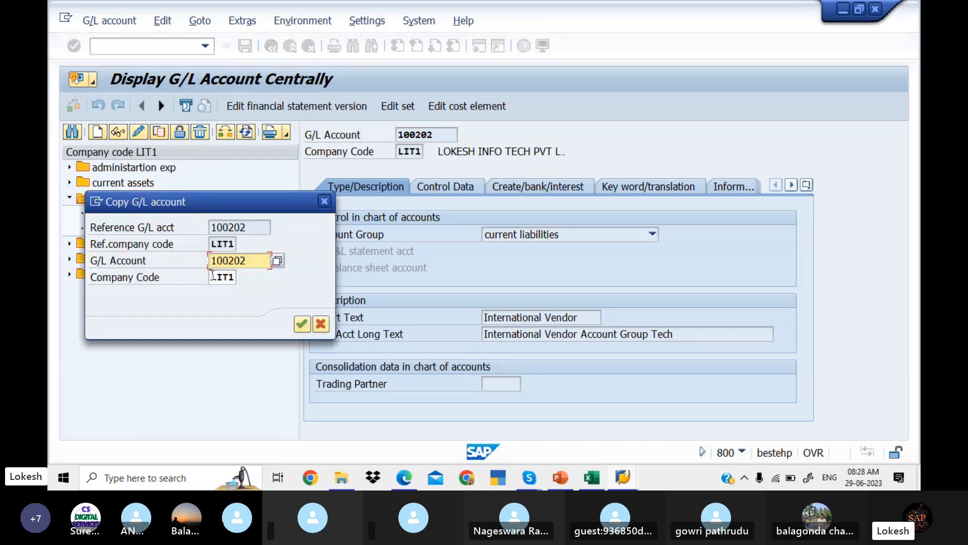
{"action": "left_click", "coordinate": [258, 262]}
{"action": "key", "text": "BackSpace"}
{"action": "type", "text": "3"}
{"action": "key", "text": "Return"}
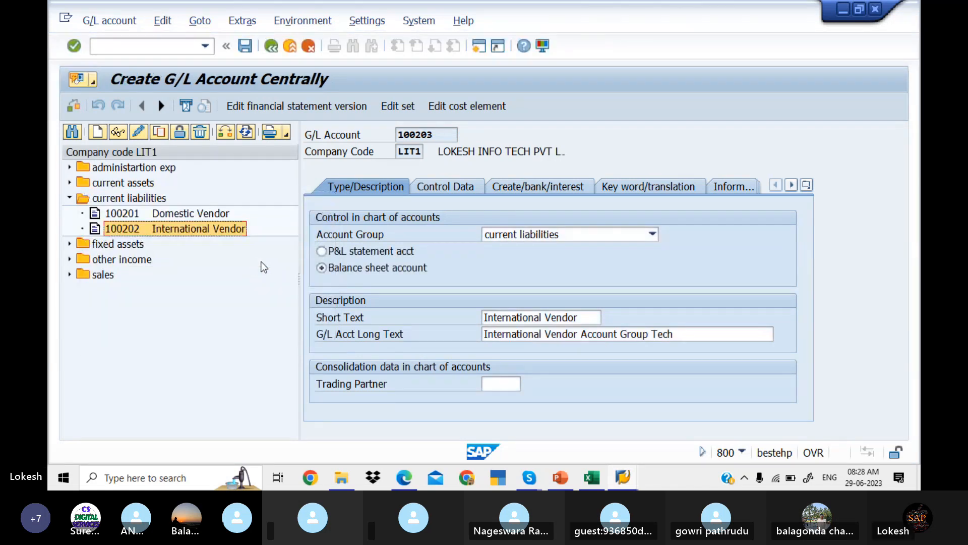
Describe the new account with short text "One Time Vendor" and long text "One Time Vendor Account Group Tech"
{"action": "left_click", "coordinate": [593, 317]}
{"action": "left_click_drag", "start_coordinate": [593, 316], "coordinate": [483, 316]}
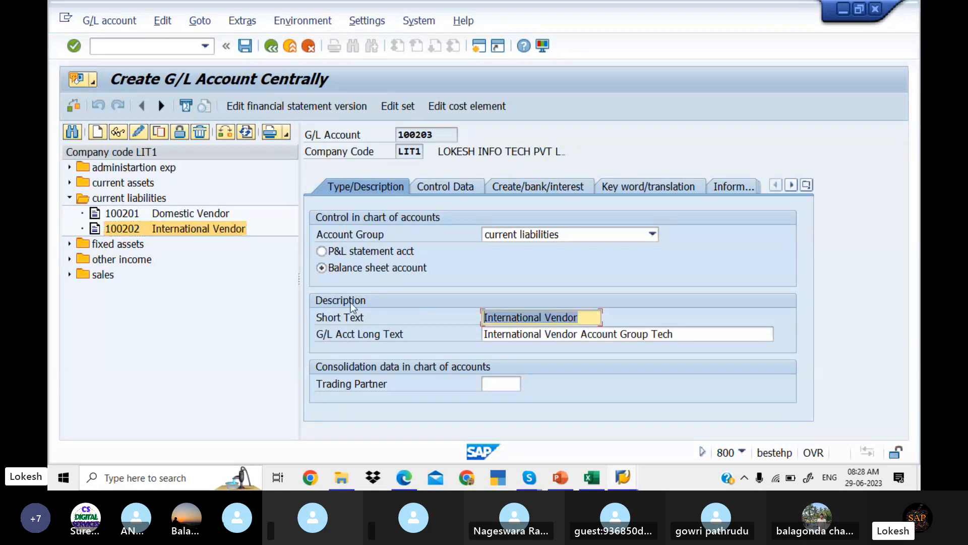
{"action": "type", "text": "O"}
{"action": "left_click", "coordinate": [503, 332]}
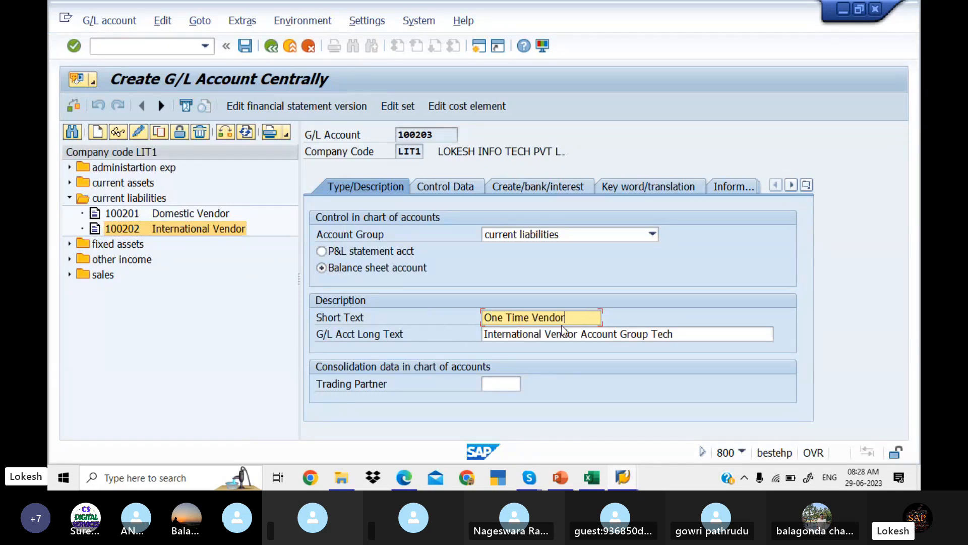
{"action": "left_click_drag", "start_coordinate": [679, 333], "coordinate": [380, 314]}
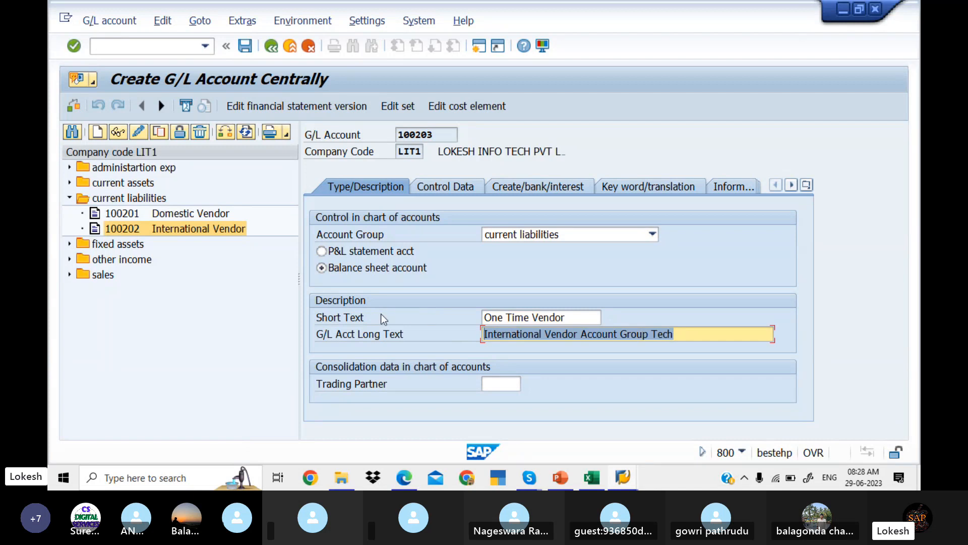
{"action": "type", "text": "ON"}
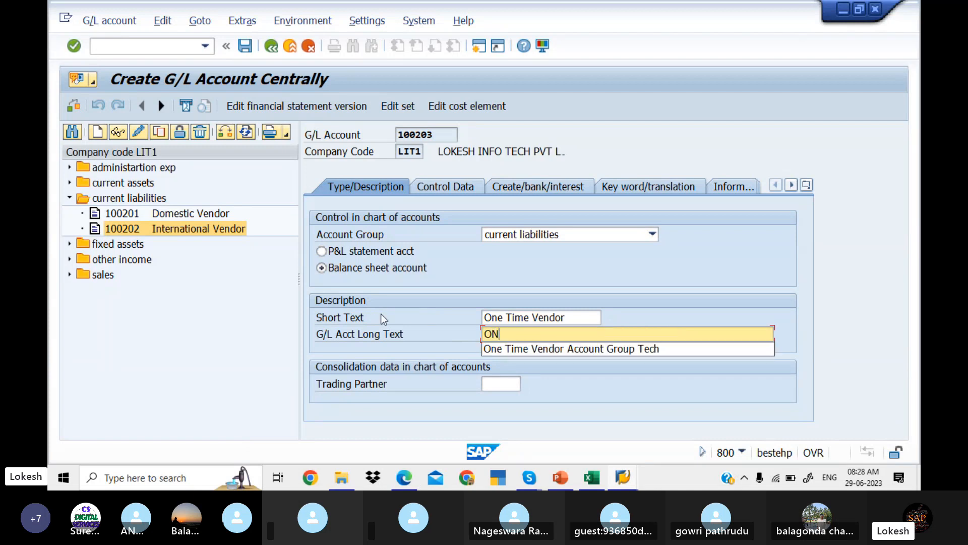
Set the G/L account's long text to "One Time Vendor Account Group LITPVTLTD" and save the account
{"action": "left_click", "coordinate": [579, 352]}
{"action": "key", "text": "BackSpace"}
{"action": "key", "text": "BackSpace"}
{"action": "key", "text": "BackSpace"}
{"action": "key", "text": "BackSpace"}
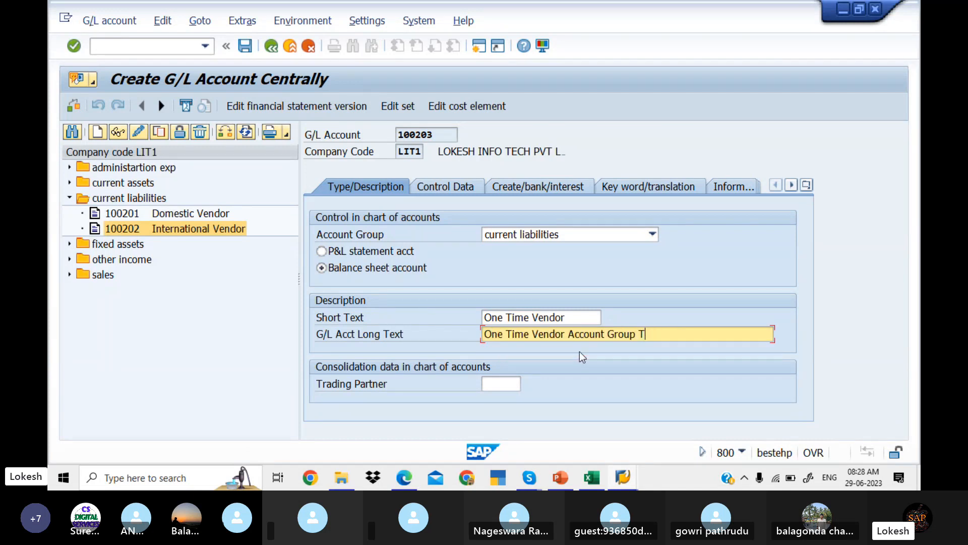
{"action": "type", "text": "LIT"}
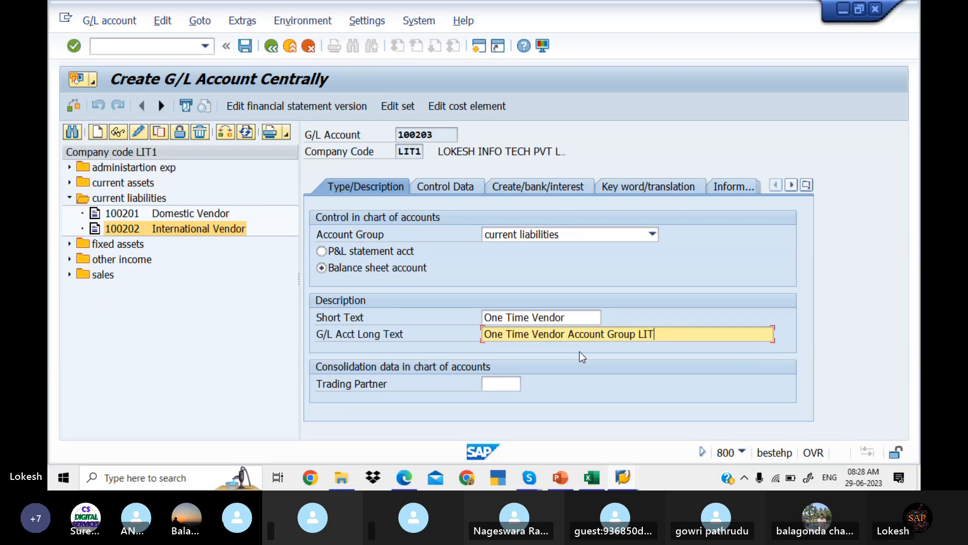
{"action": "type", "text": "PVT"}
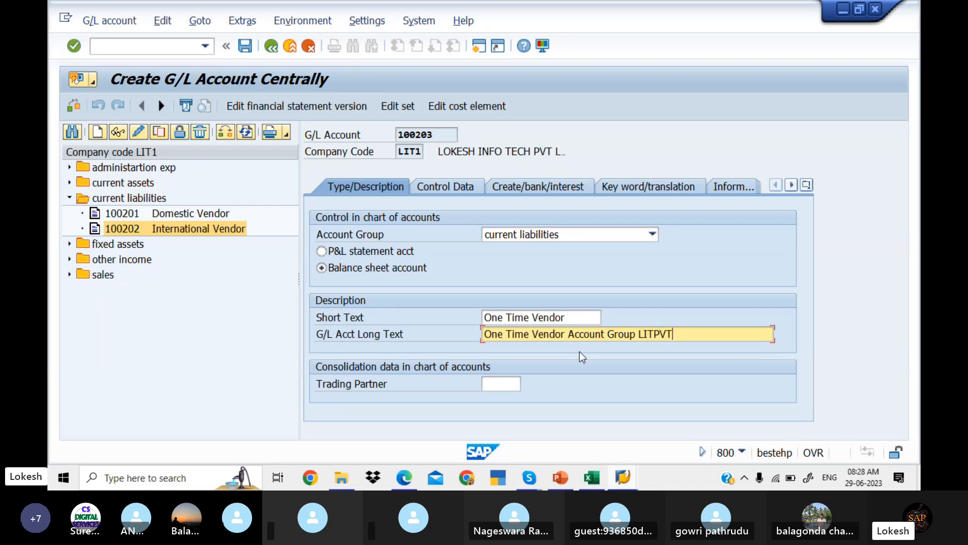
{"action": "type", "text": "LTD"}
{"action": "left_click", "coordinate": [245, 46]}
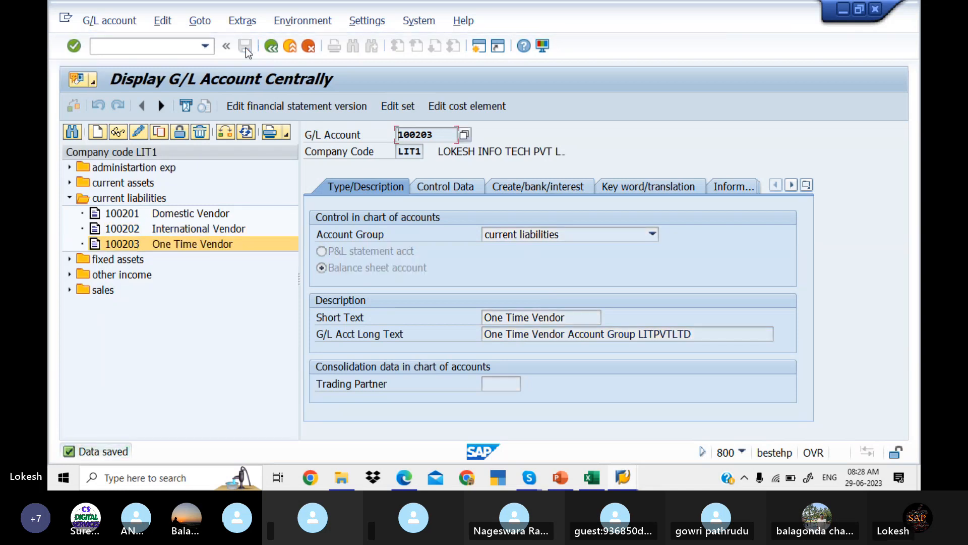
Copy G/L account 400004 Electricity Bill A/c from the administration expenses group to new account 400005
{"action": "left_click", "coordinate": [70, 198]}
{"action": "left_click", "coordinate": [70, 168]}
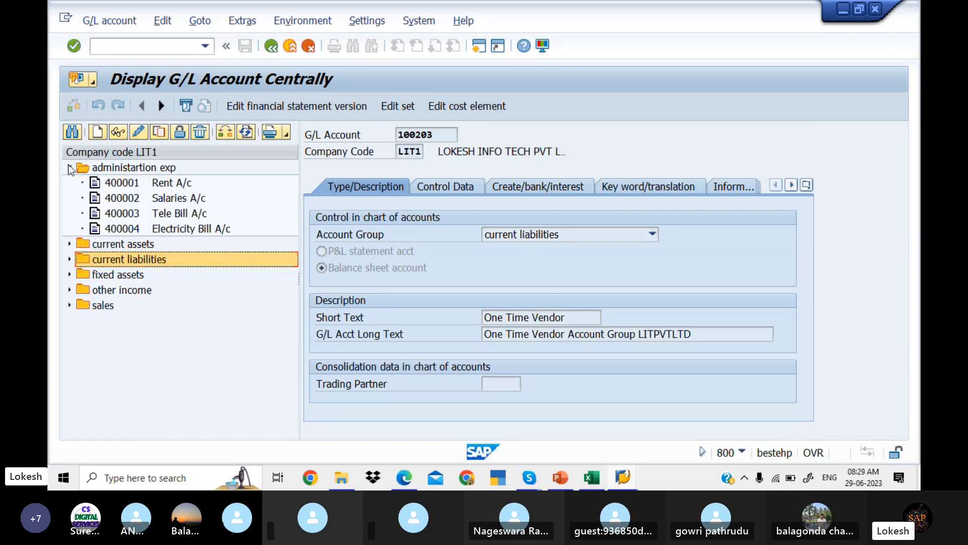
{"action": "left_click", "coordinate": [141, 230]}
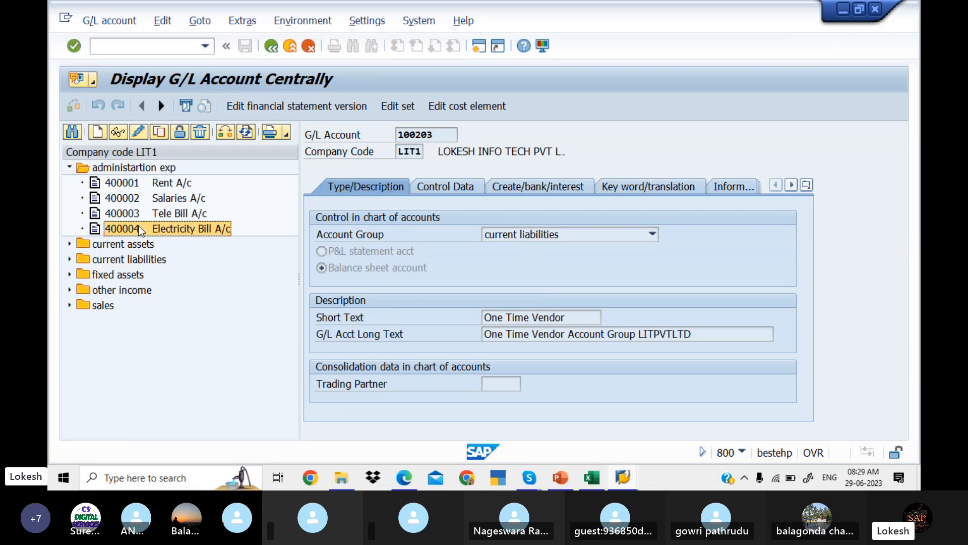
{"action": "right_click", "coordinate": [141, 230]}
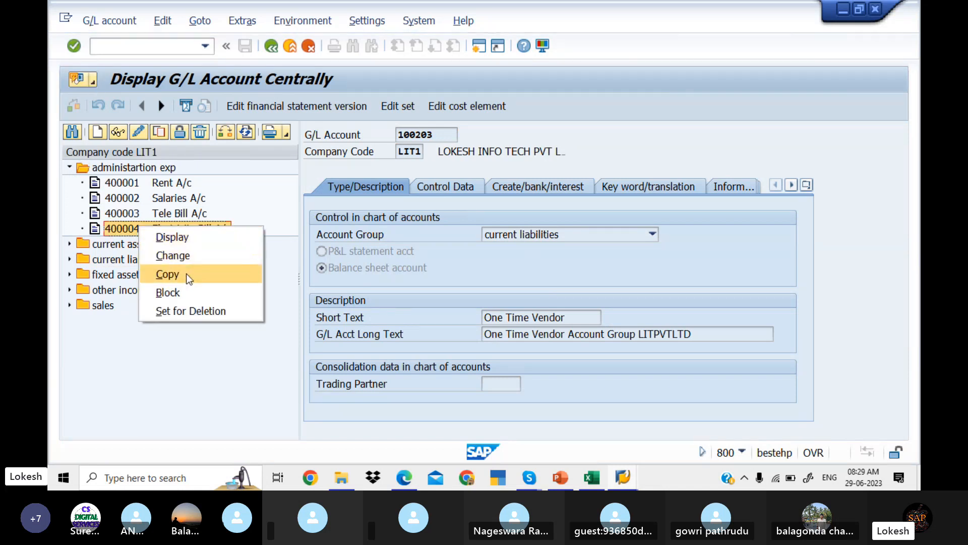
{"action": "left_click", "coordinate": [186, 273]}
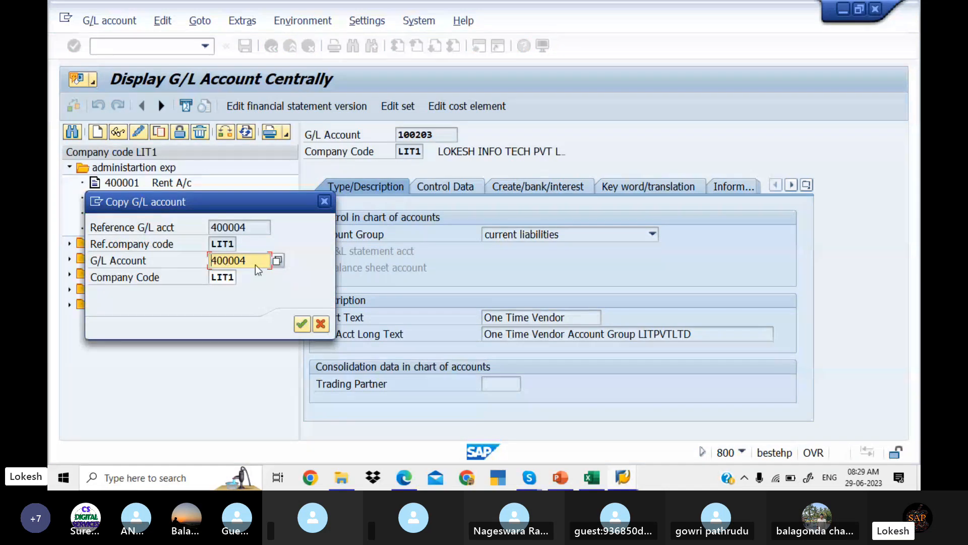
{"action": "key", "text": "BackSpace"}
{"action": "type", "text": "5"}
{"action": "key", "text": "Return"}
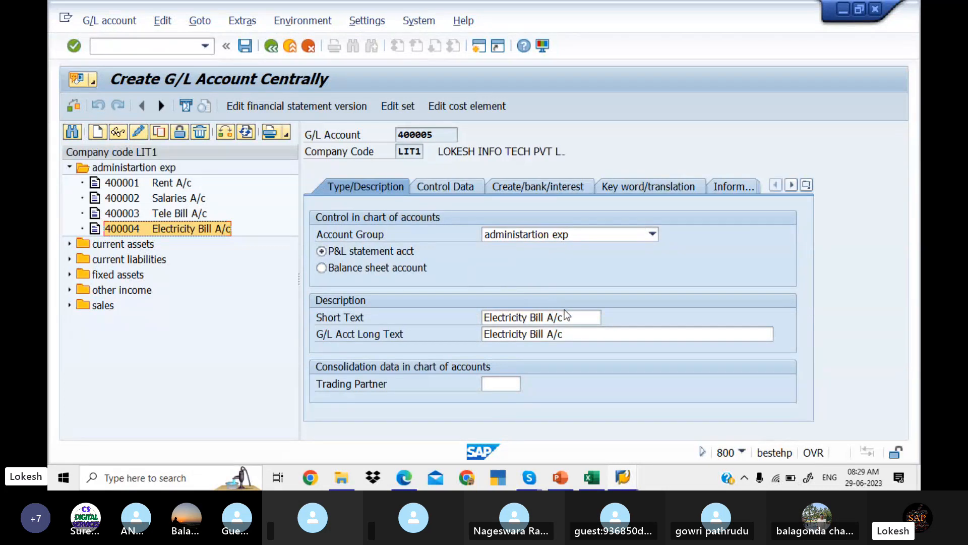
Set both the short text and the long text of account 400005 to "Purchase A/c"
{"action": "left_click_drag", "start_coordinate": [564, 310], "coordinate": [374, 304]}
{"action": "type", "text": "P"}
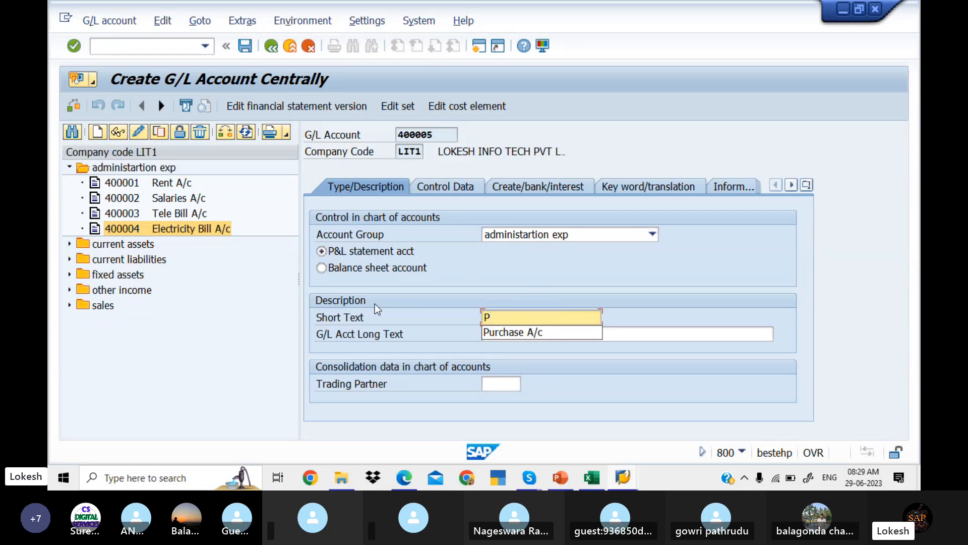
{"action": "left_click", "coordinate": [500, 332]}
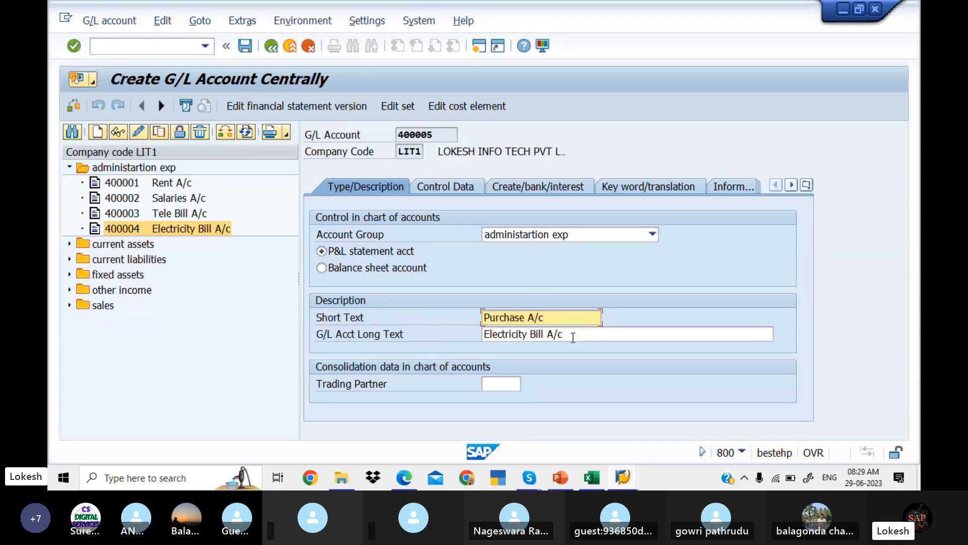
{"action": "left_click_drag", "start_coordinate": [573, 338], "coordinate": [379, 315]}
{"action": "key", "text": "BackSpace"}
{"action": "type", "text": "P"}
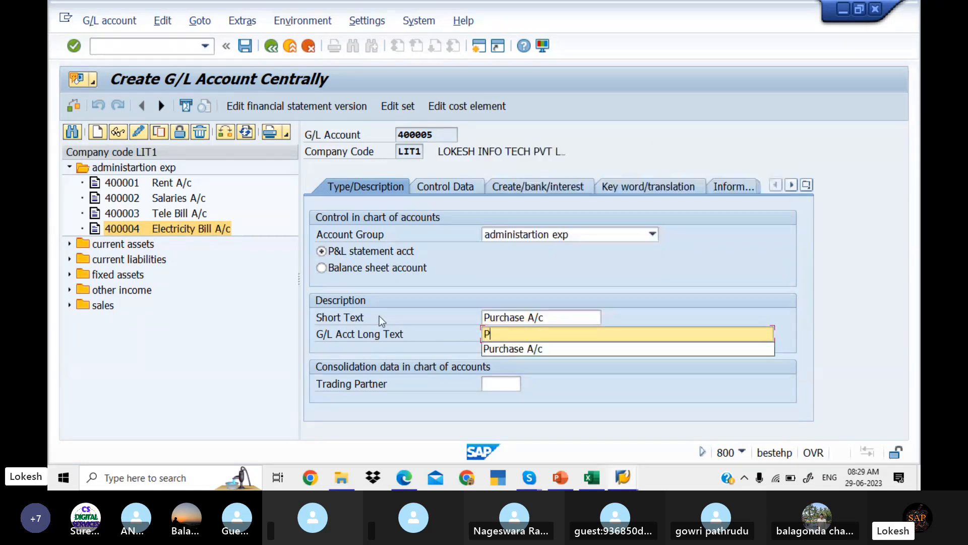
{"action": "left_click", "coordinate": [514, 346]}
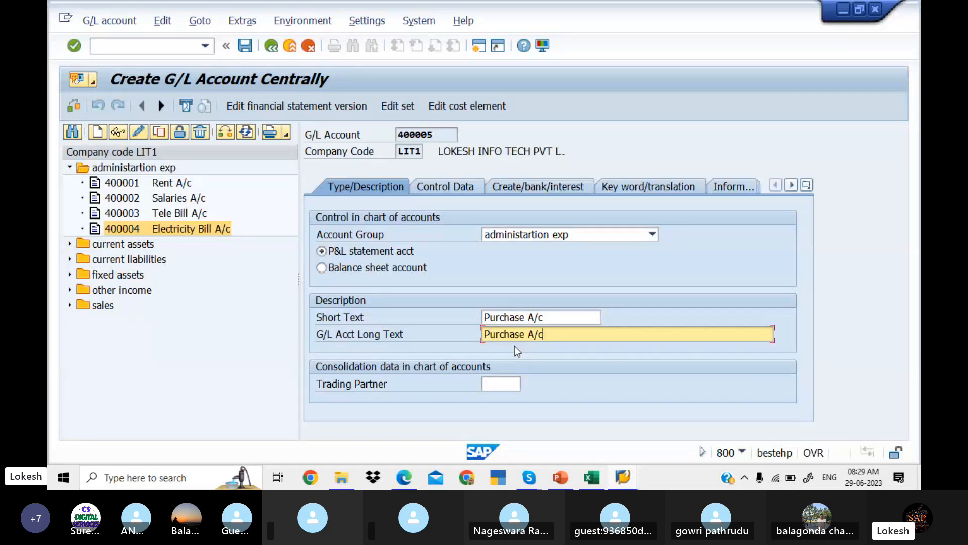
Review the control data and field status group of account 400005, and save the account
{"action": "left_click", "coordinate": [455, 185]}
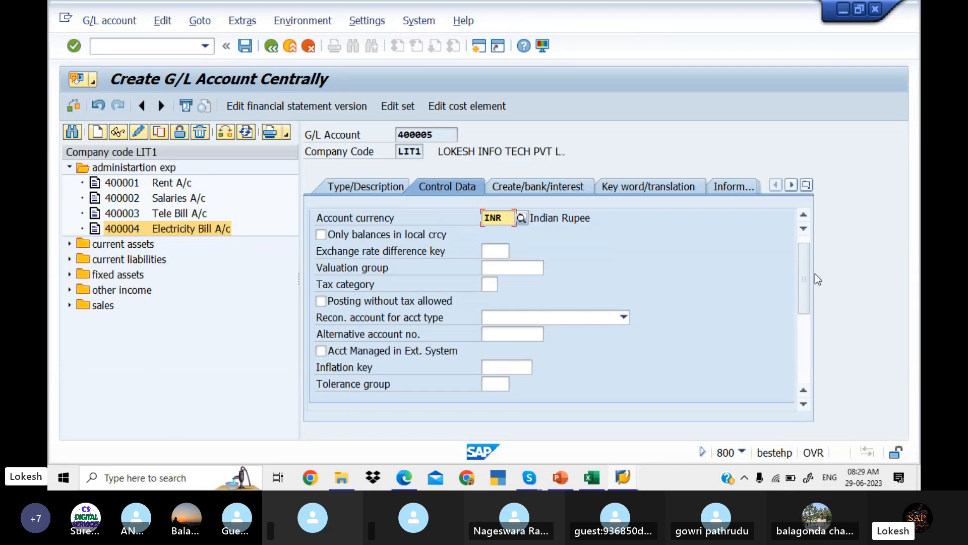
{"action": "left_click_drag", "start_coordinate": [806, 279], "coordinate": [799, 345]}
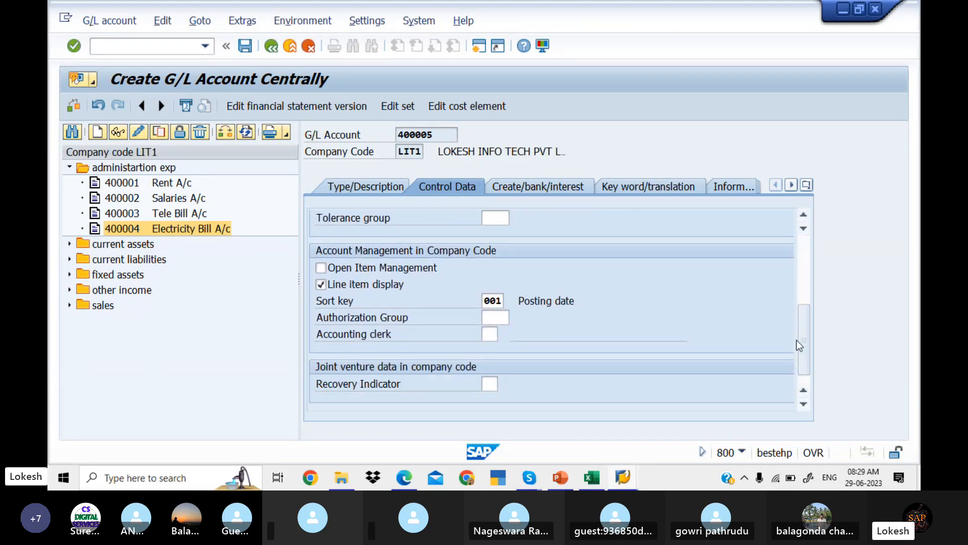
{"action": "left_click", "coordinate": [541, 186]}
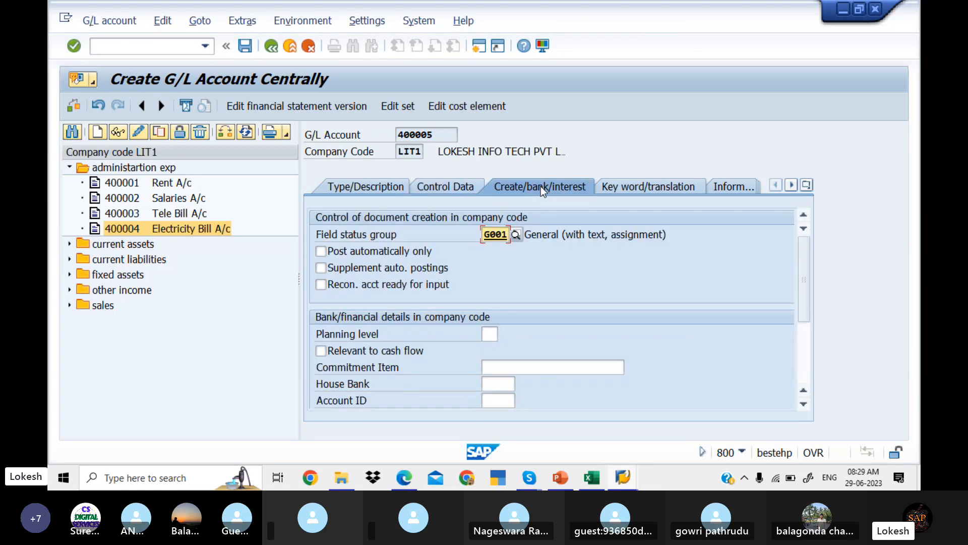
{"action": "left_click", "coordinate": [244, 48]}
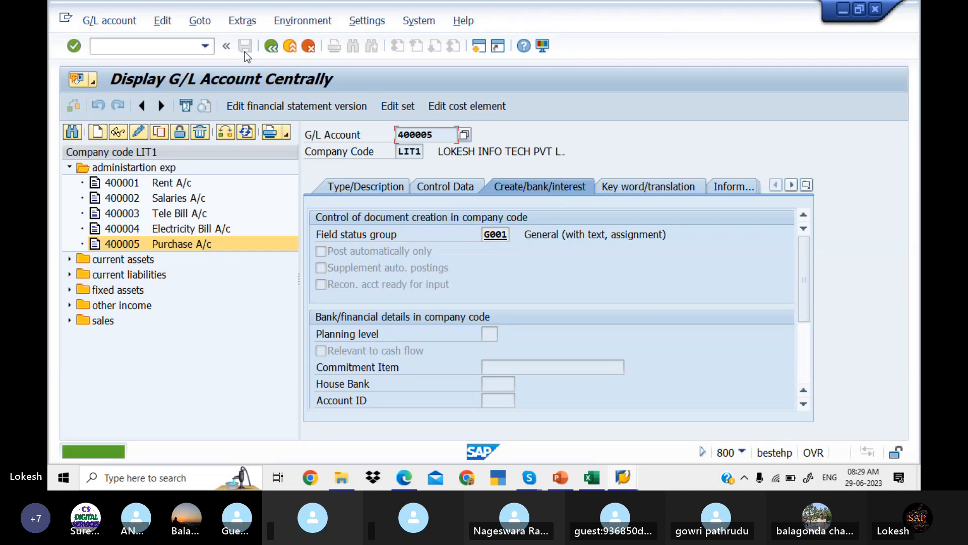
Check the required G/L accounts table in the Accounts Payable PDF in Edge, and return to the SAP G/L account window
{"action": "left_click", "coordinate": [404, 477]}
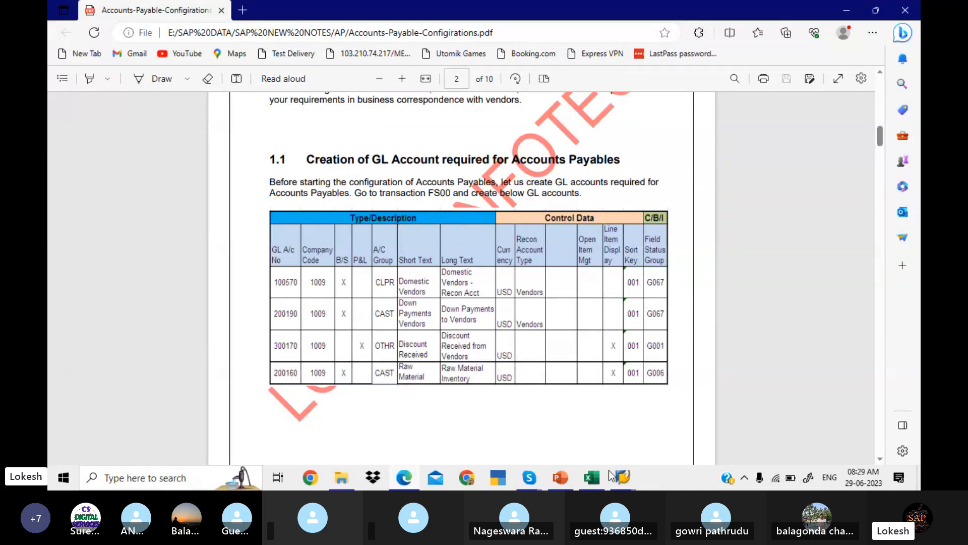
{"action": "mouse_move", "coordinate": [623, 482]}
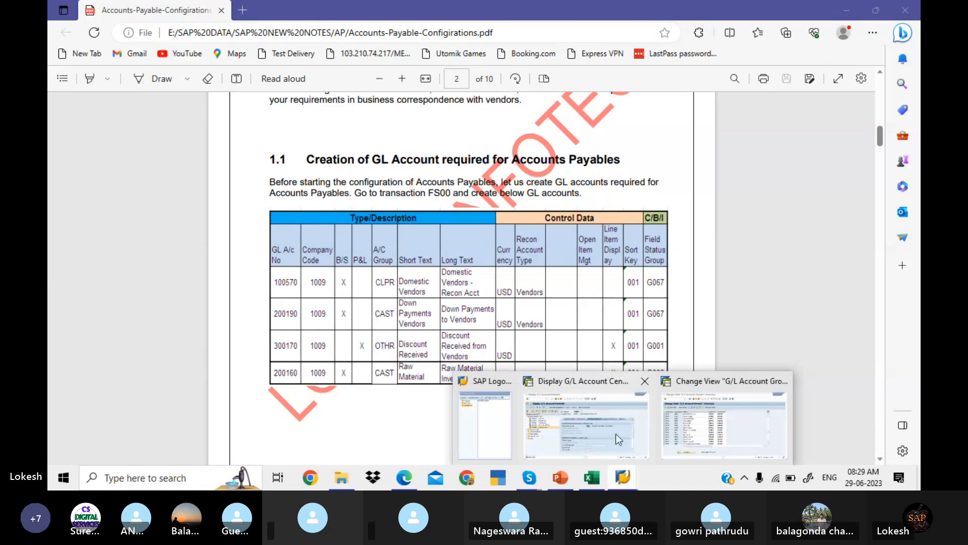
{"action": "left_click", "coordinate": [686, 444]}
Copy G/L account 200002 Hdfc Bank A/c from the current assets group to new account 200003
{"action": "left_click", "coordinate": [70, 169]}
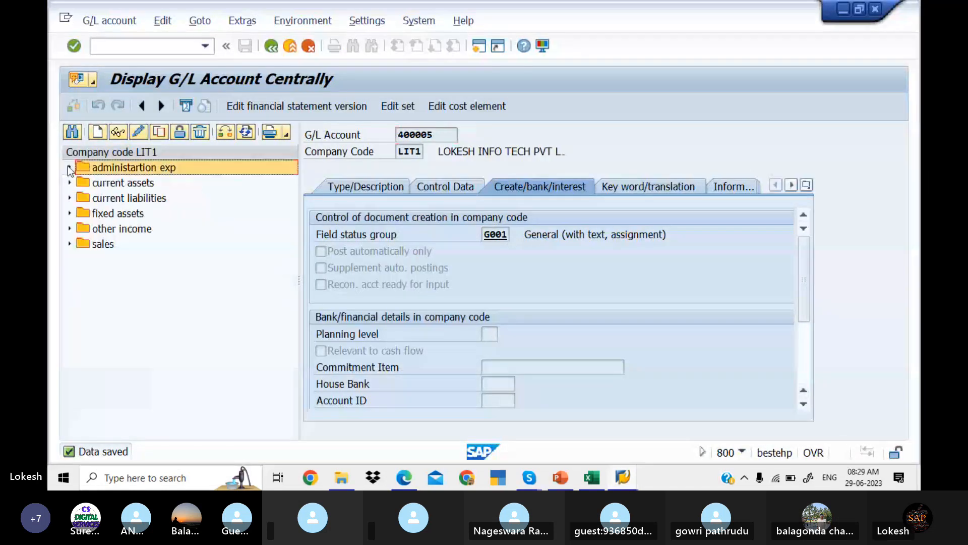
{"action": "left_click", "coordinate": [70, 182]}
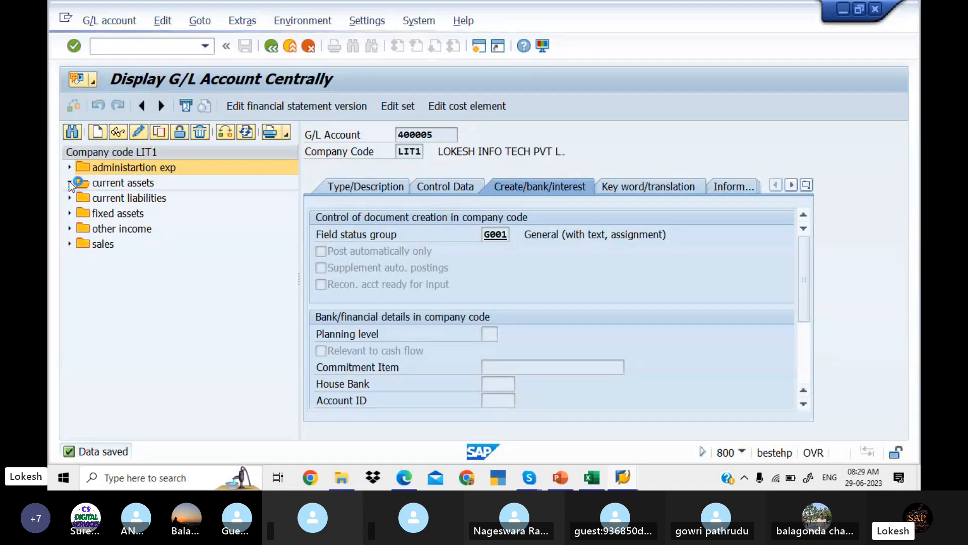
{"action": "left_click", "coordinate": [123, 213]}
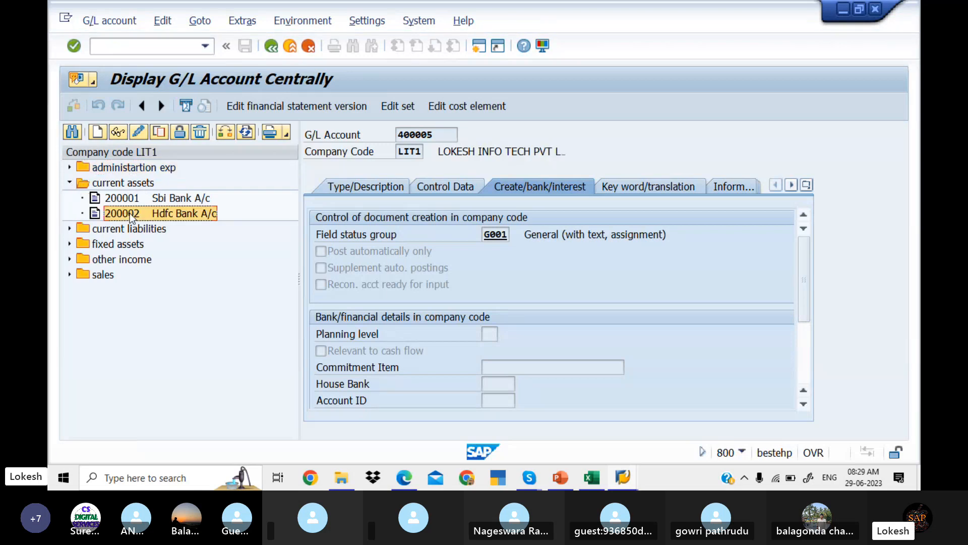
{"action": "right_click", "coordinate": [129, 213]}
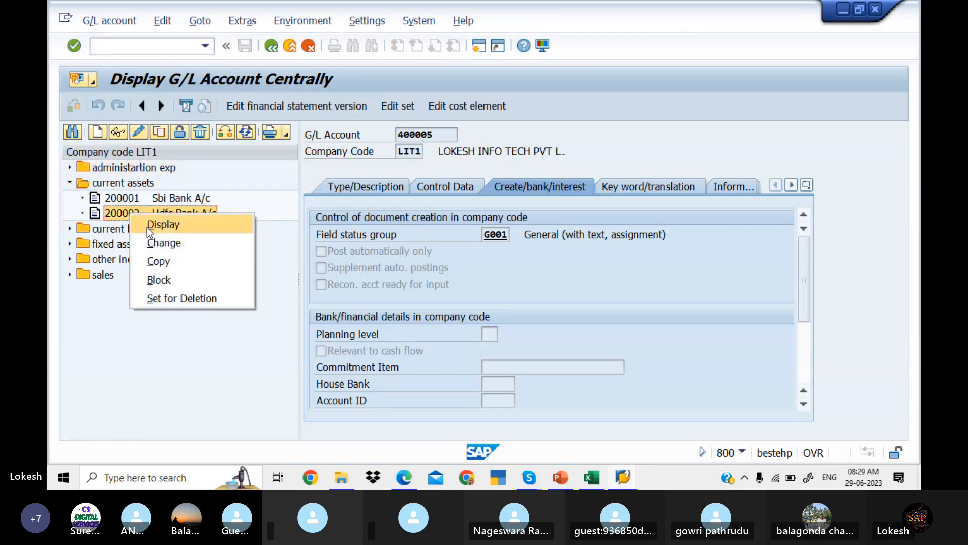
{"action": "left_click", "coordinate": [182, 267]}
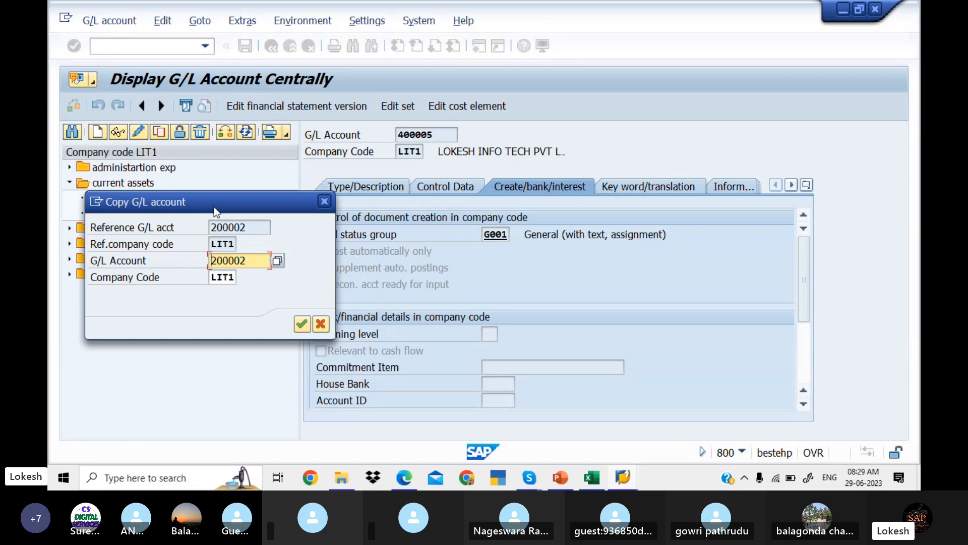
{"action": "left_click_drag", "start_coordinate": [216, 211], "coordinate": [218, 290]}
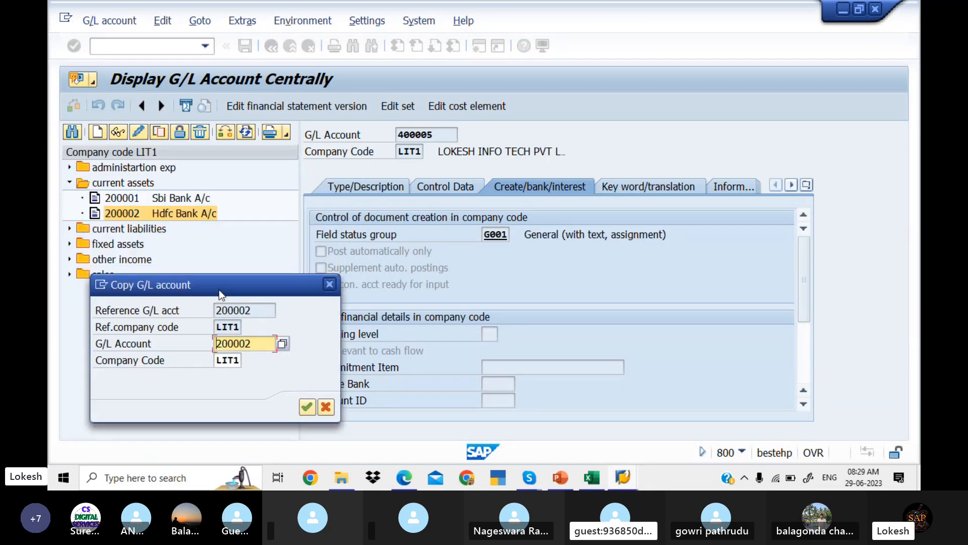
{"action": "left_click", "coordinate": [262, 341]}
{"action": "key", "text": "BackSpace"}
{"action": "type", "text": "3"}
{"action": "key", "text": "Return"}
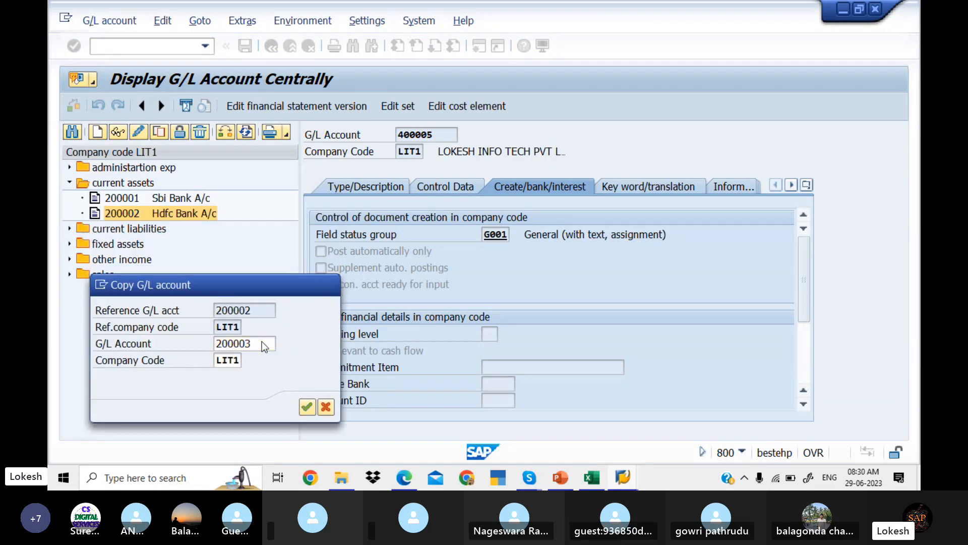
Set both the short text and the long text of account 200003 to "Raw Material A/c"
{"action": "left_click", "coordinate": [358, 187]}
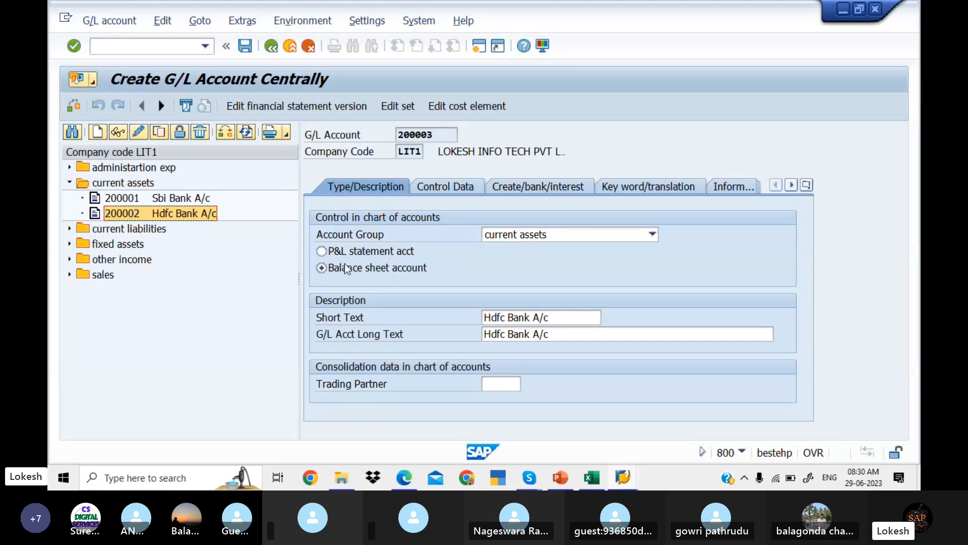
{"action": "left_click", "coordinate": [556, 320]}
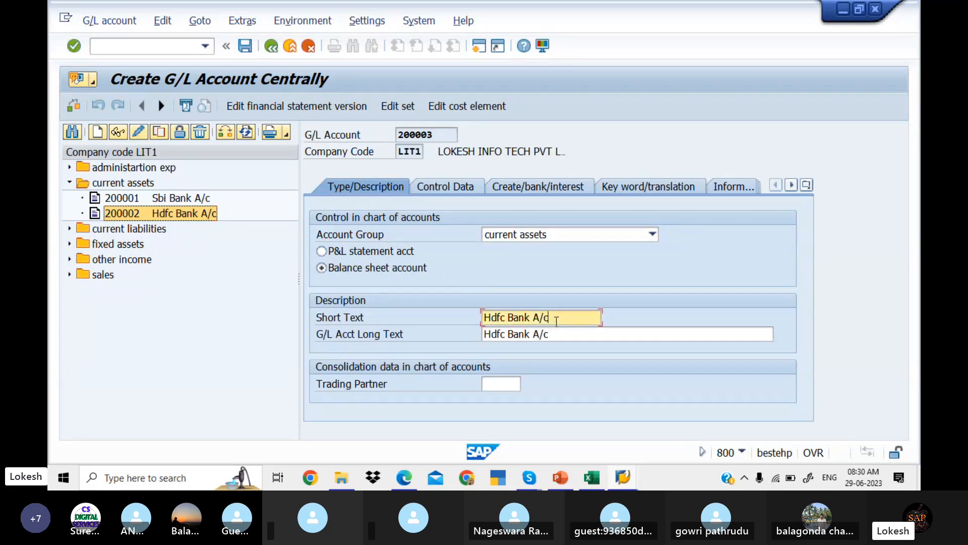
{"action": "key", "text": "BackSpace"}
{"action": "key", "text": "BackSpace"}
{"action": "key", "text": "BackSpace"}
{"action": "key", "text": "BackSpace"}
{"action": "key", "text": "BackSpace"}
{"action": "key", "text": "BackSpace"}
{"action": "key", "text": "BackSpace"}
{"action": "key", "text": "BackSpace"}
{"action": "key", "text": "BackSpace"}
{"action": "key", "text": "BackSpace"}
{"action": "key", "text": "BackSpace"}
{"action": "key", "text": "BackSpace"}
{"action": "key", "text": "BackSpace"}
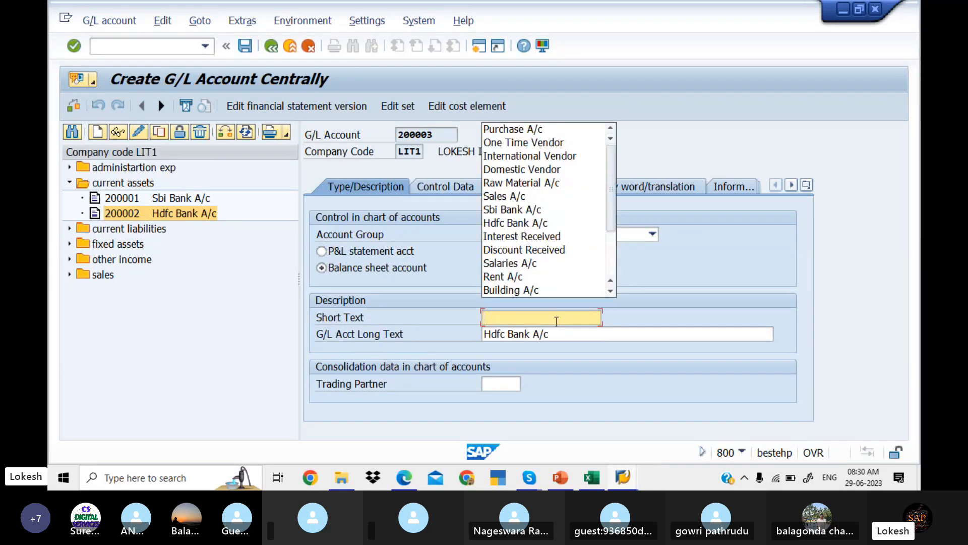
{"action": "type", "text": "R"}
{"action": "left_click", "coordinate": [554, 333]}
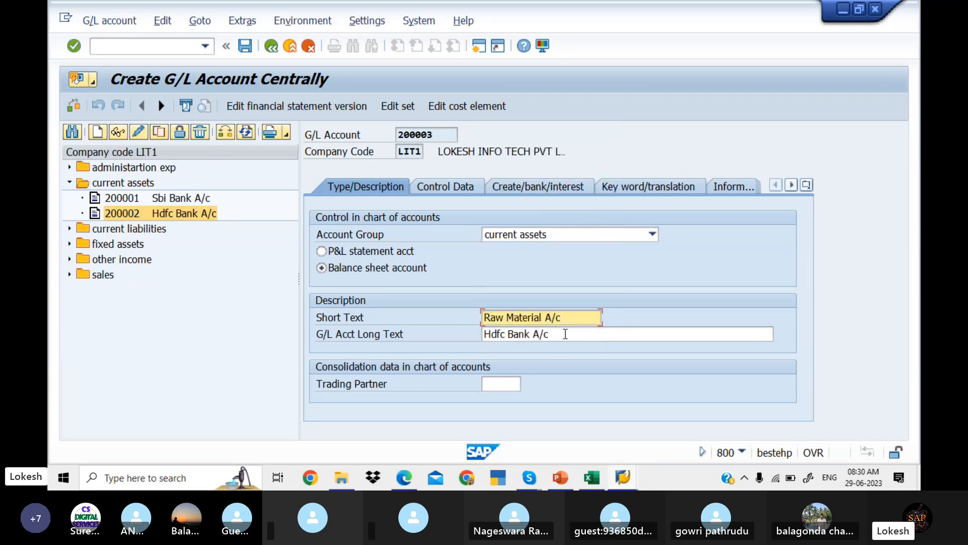
{"action": "left_click_drag", "start_coordinate": [566, 333], "coordinate": [384, 336]}
{"action": "type", "text": "R"}
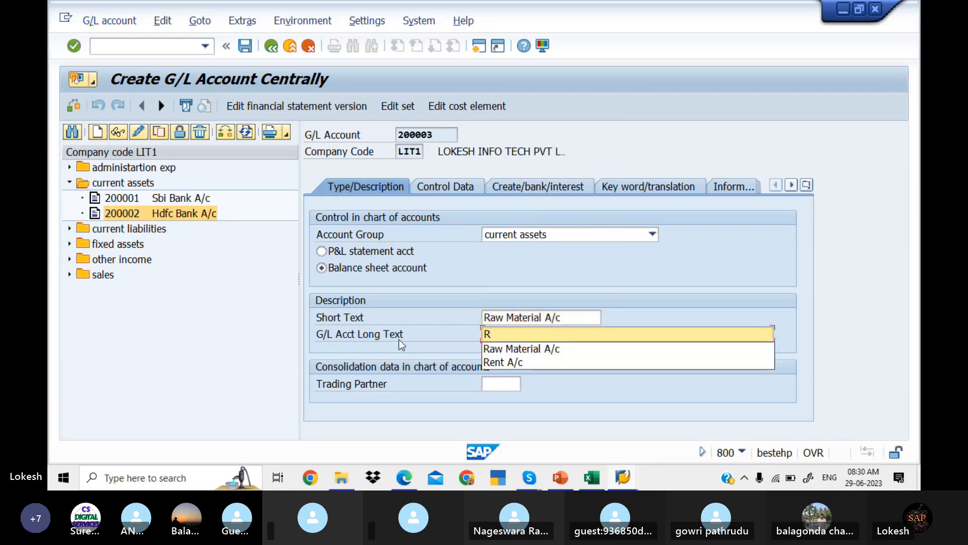
{"action": "left_click", "coordinate": [512, 349]}
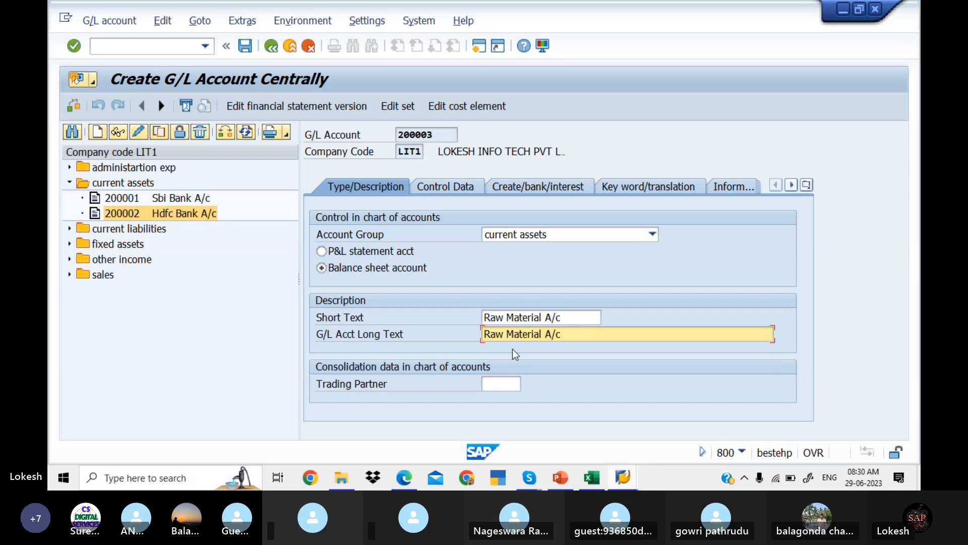
Show the control data of account 200003 and compare it with the G/L accounts table in the PDF in Edge, returning to SAP
{"action": "left_click", "coordinate": [461, 189]}
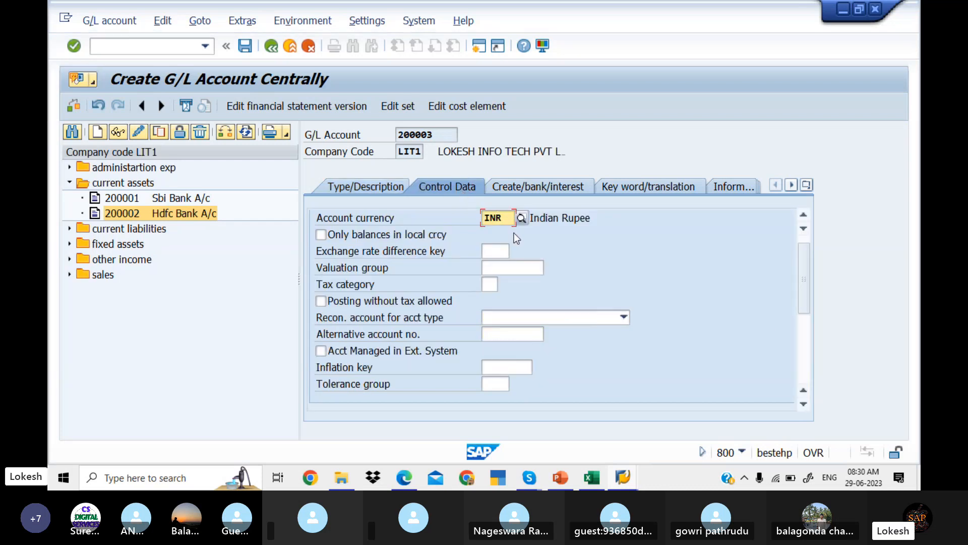
{"action": "left_click", "coordinate": [413, 478]}
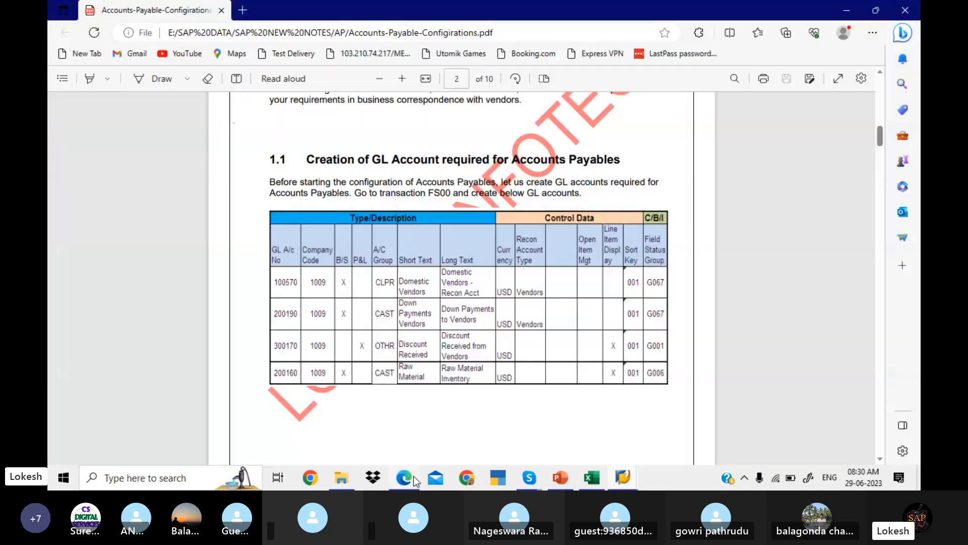
{"action": "left_click", "coordinate": [413, 476]}
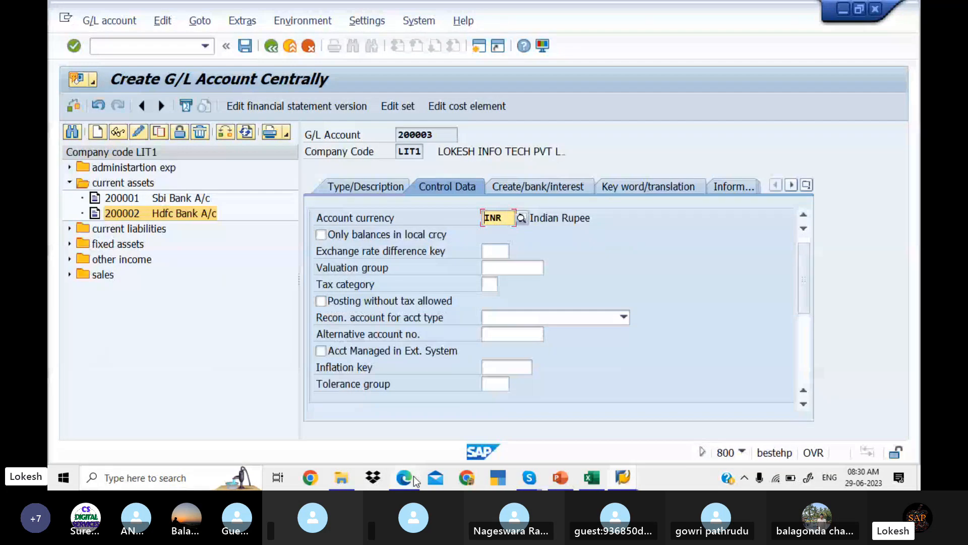
Set the field status group of G/L account 200003 to G006 Material accounts and save the account despite the warnings
{"action": "left_click_drag", "start_coordinate": [801, 278], "coordinate": [796, 382]}
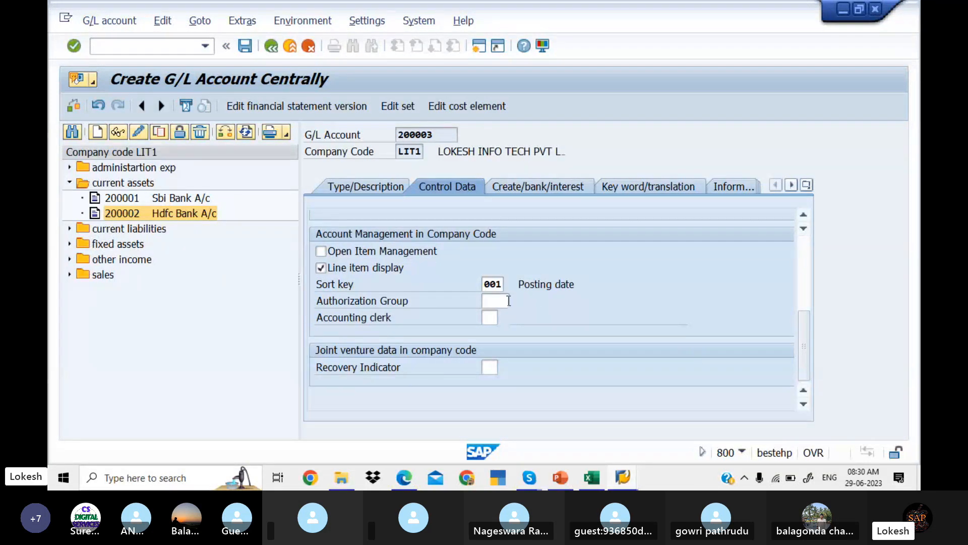
{"action": "left_click", "coordinate": [546, 186]}
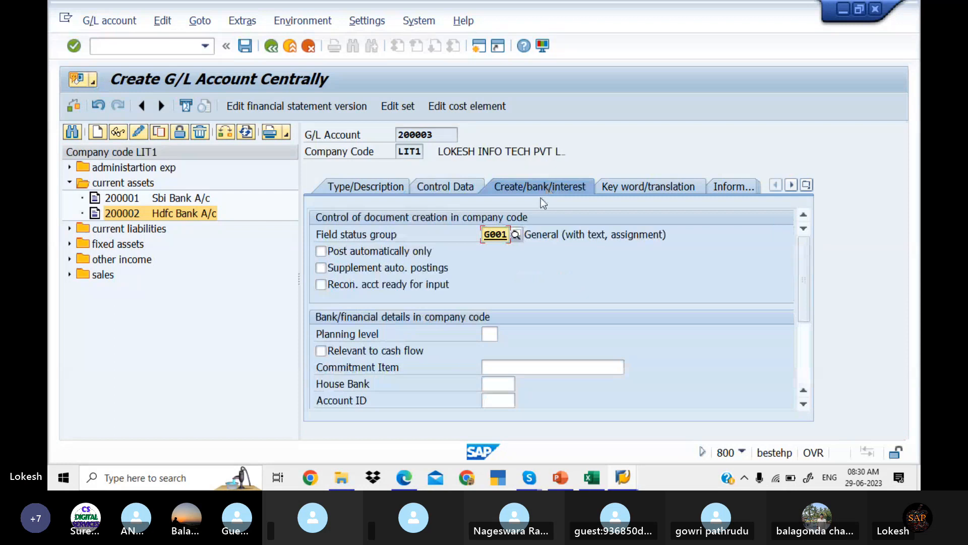
{"action": "left_click", "coordinate": [516, 235]}
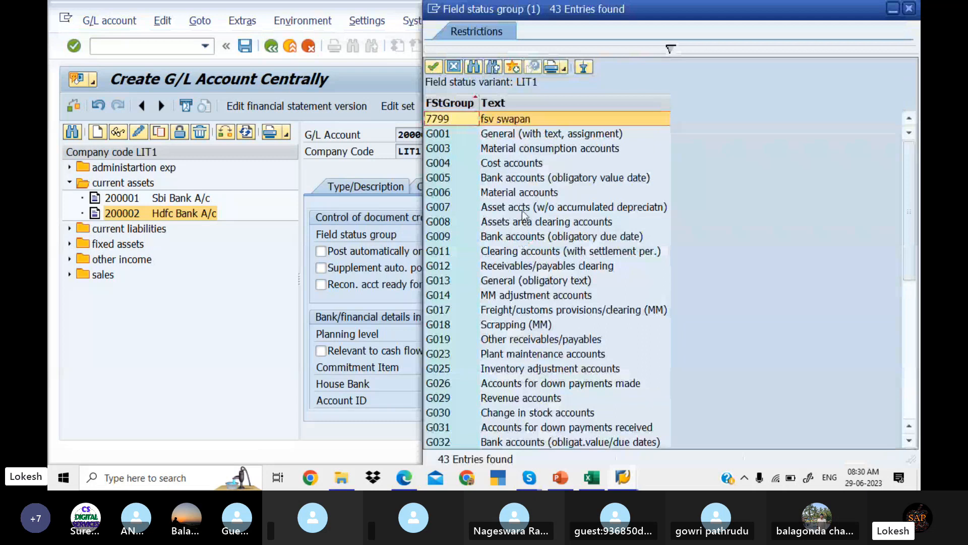
{"action": "left_click", "coordinate": [521, 195]}
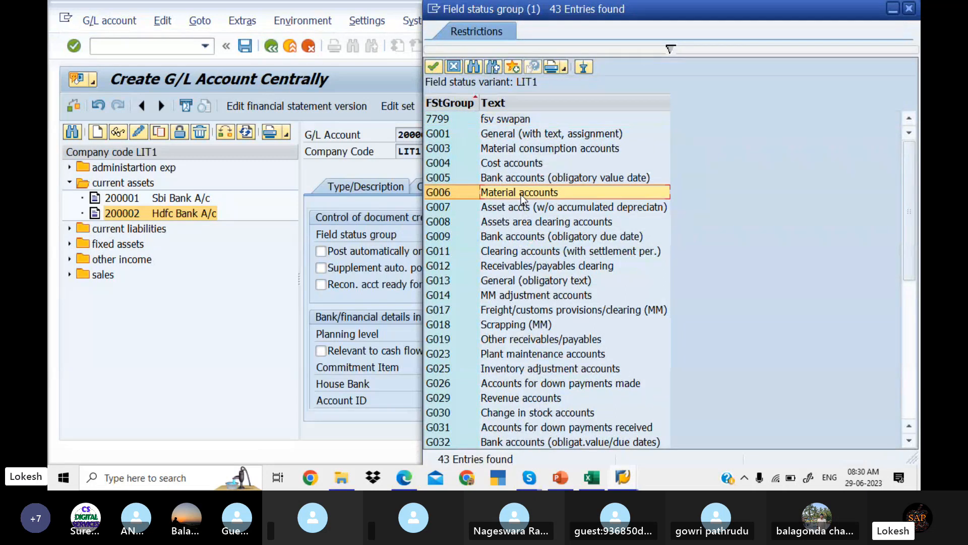
{"action": "double_click", "coordinate": [522, 195]}
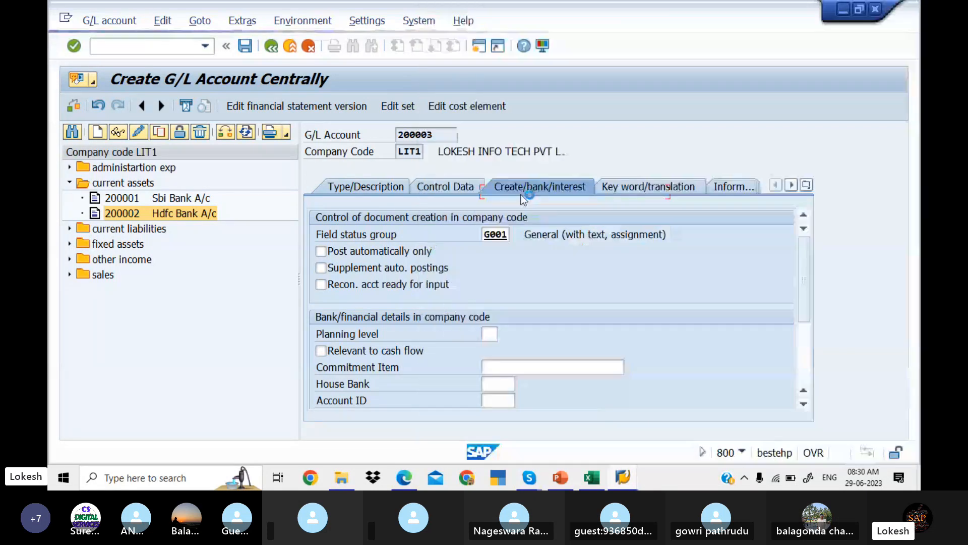
{"action": "left_click", "coordinate": [245, 46]}
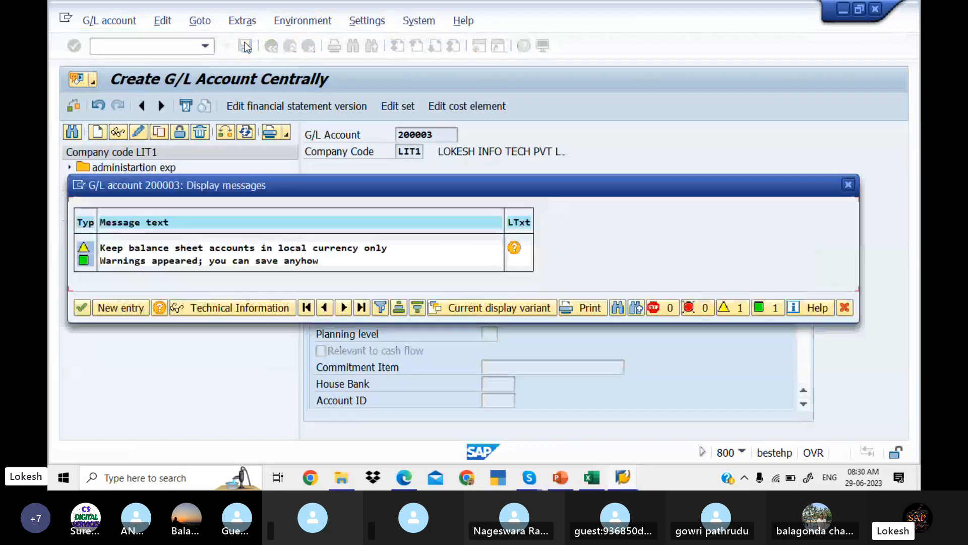
{"action": "left_click", "coordinate": [83, 307]}
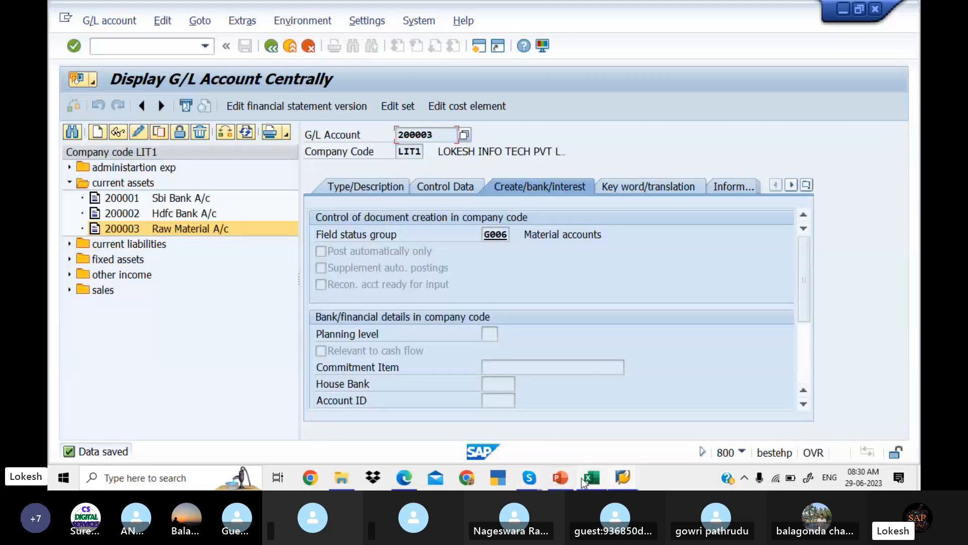
Check the vendor master creation entry in the Excel Accounts Payable sheet, and find the Create Vendor address example in the PDF in Edge
{"action": "mouse_move", "coordinate": [591, 477]}
{"action": "left_click", "coordinate": [587, 437]}
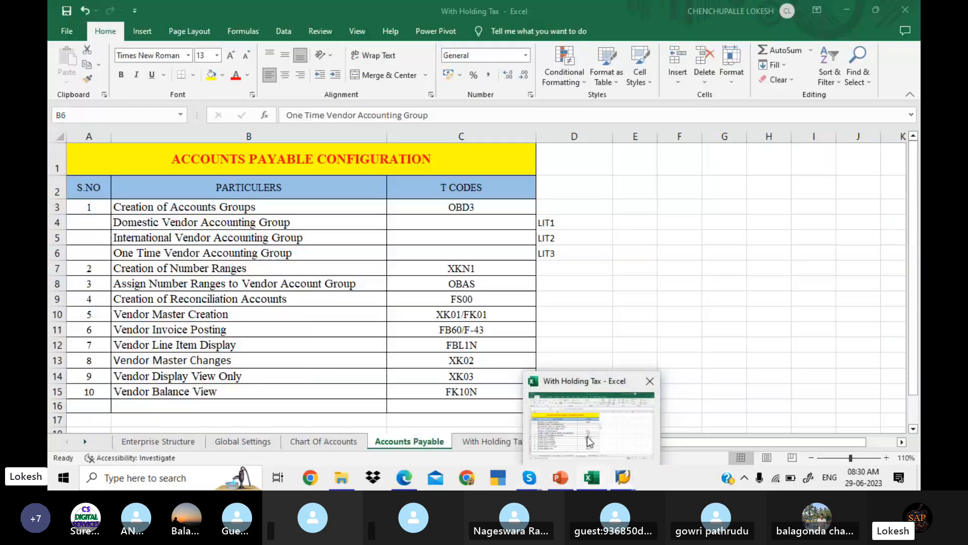
{"action": "left_click", "coordinate": [488, 316]}
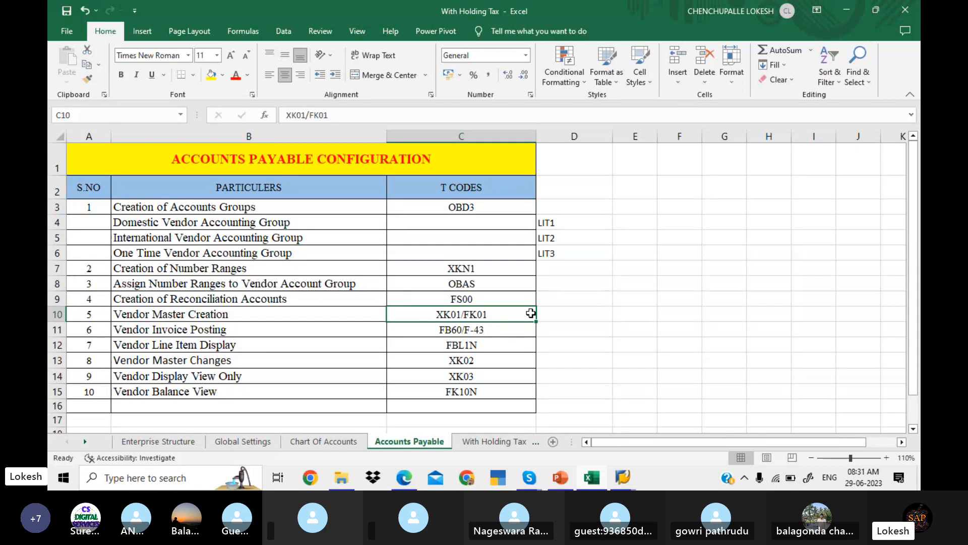
{"action": "left_click", "coordinate": [412, 479]}
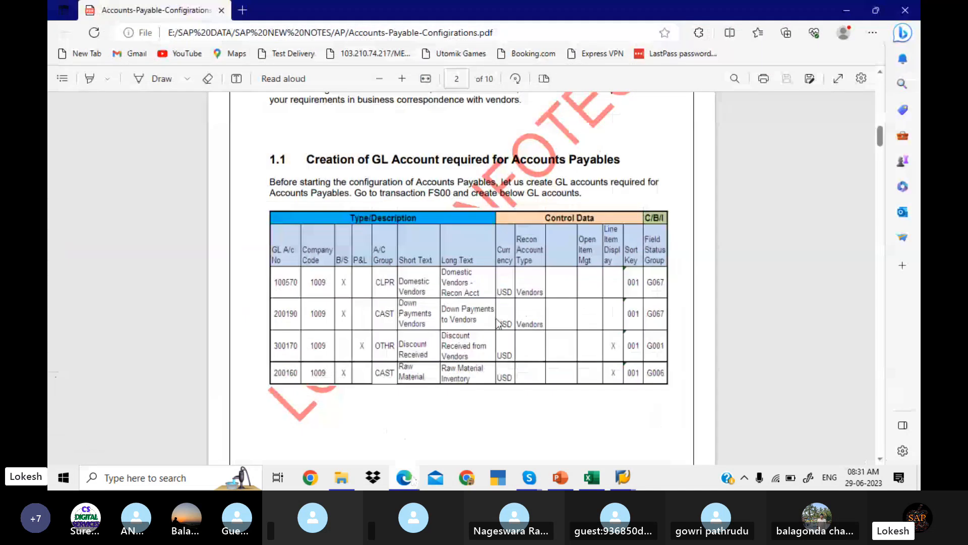
{"action": "scroll", "coordinate": [495, 319], "scroll_direction": "down", "scroll_amount": 10}
{"action": "scroll", "coordinate": [495, 319], "scroll_direction": "down", "scroll_amount": 15}
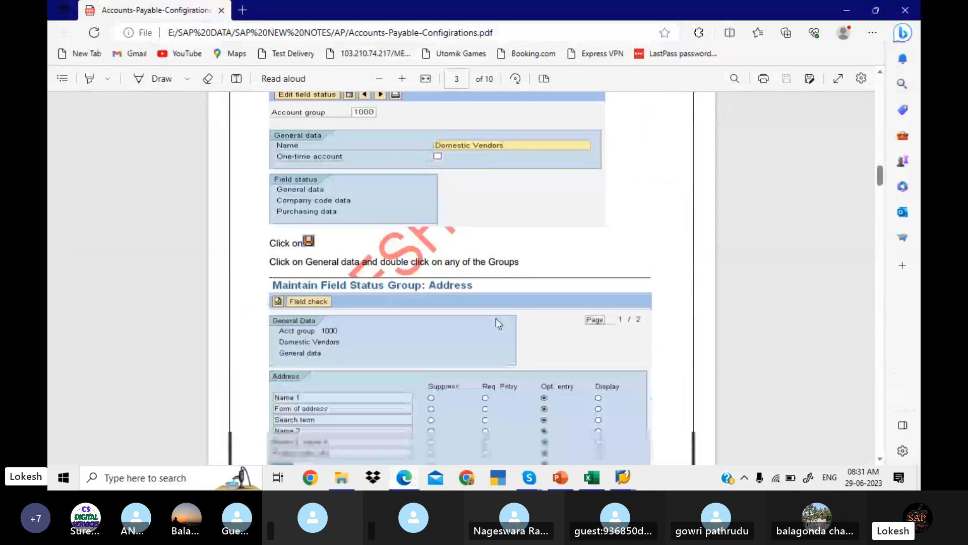
{"action": "scroll", "coordinate": [495, 319], "scroll_direction": "down", "scroll_amount": 12}
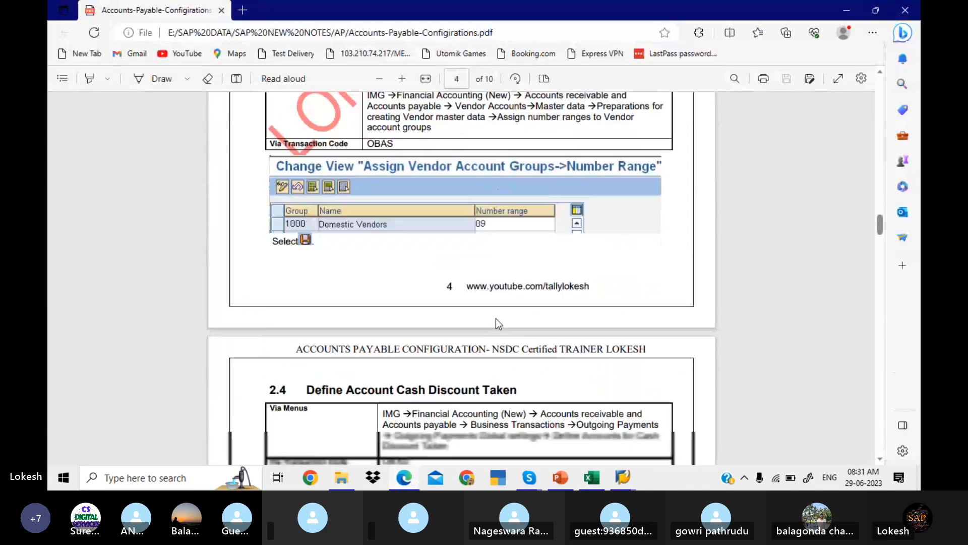
{"action": "scroll", "coordinate": [496, 323], "scroll_direction": "down", "scroll_amount": 10}
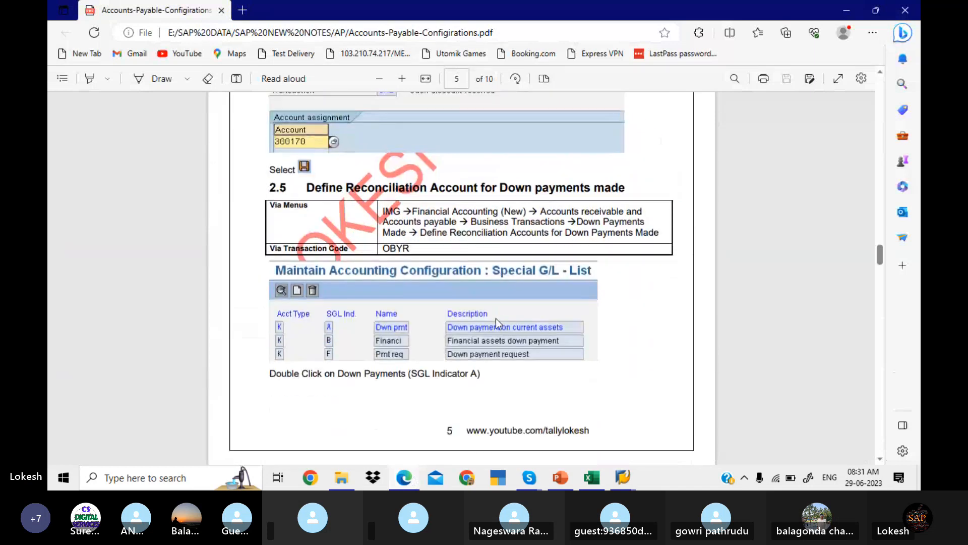
{"action": "scroll", "coordinate": [496, 319], "scroll_direction": "down", "scroll_amount": 12}
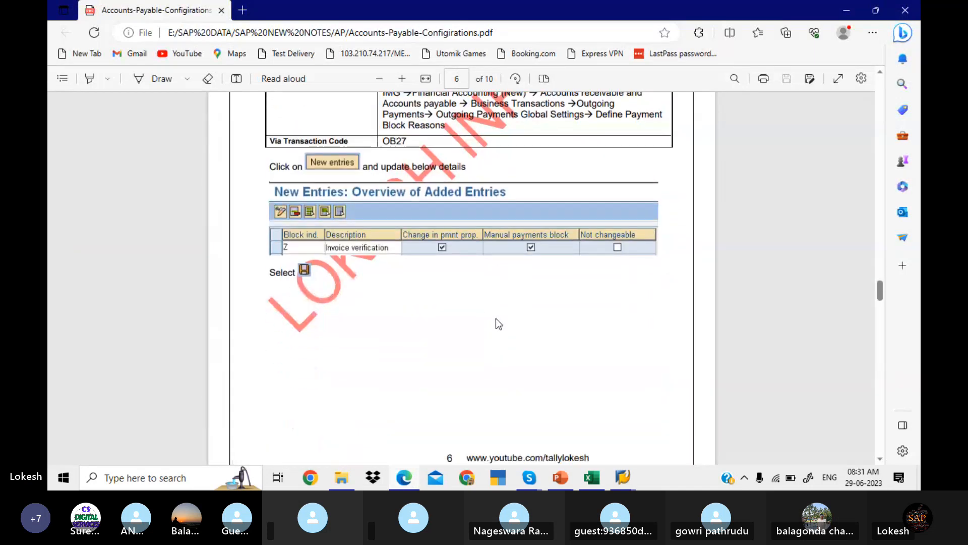
{"action": "scroll", "coordinate": [495, 319], "scroll_direction": "down", "scroll_amount": 5}
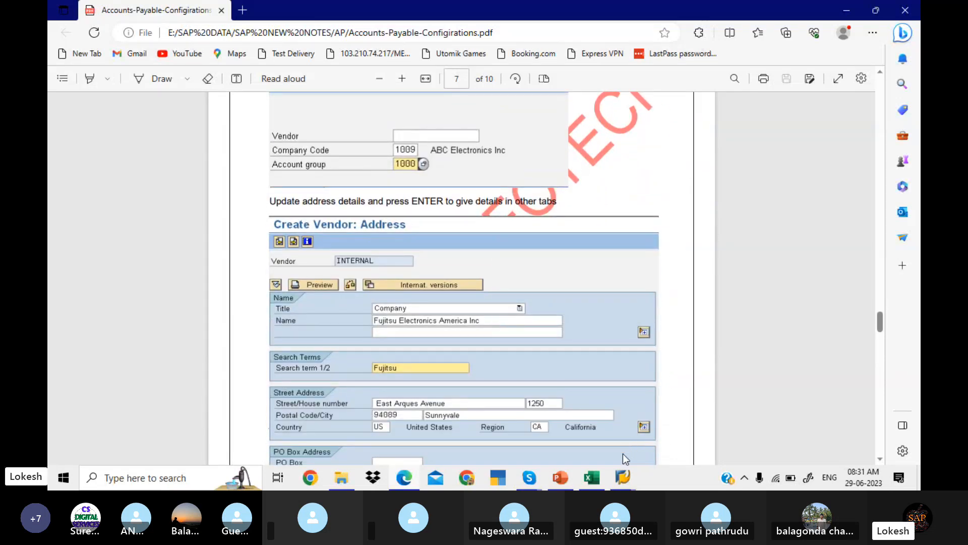
Return to the SAP G/L account window and start the vendor creation transaction XK01
{"action": "left_click", "coordinate": [623, 477]}
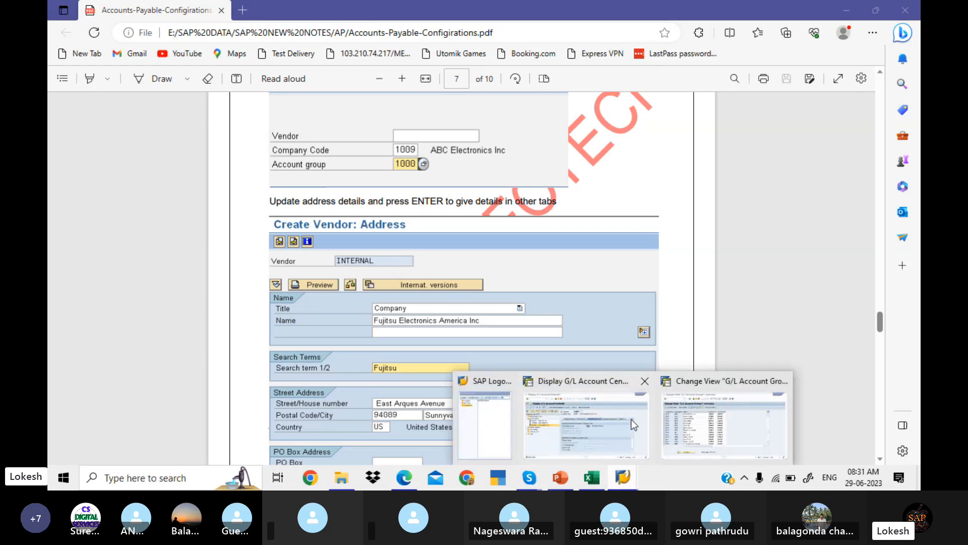
{"action": "left_click", "coordinate": [632, 419]}
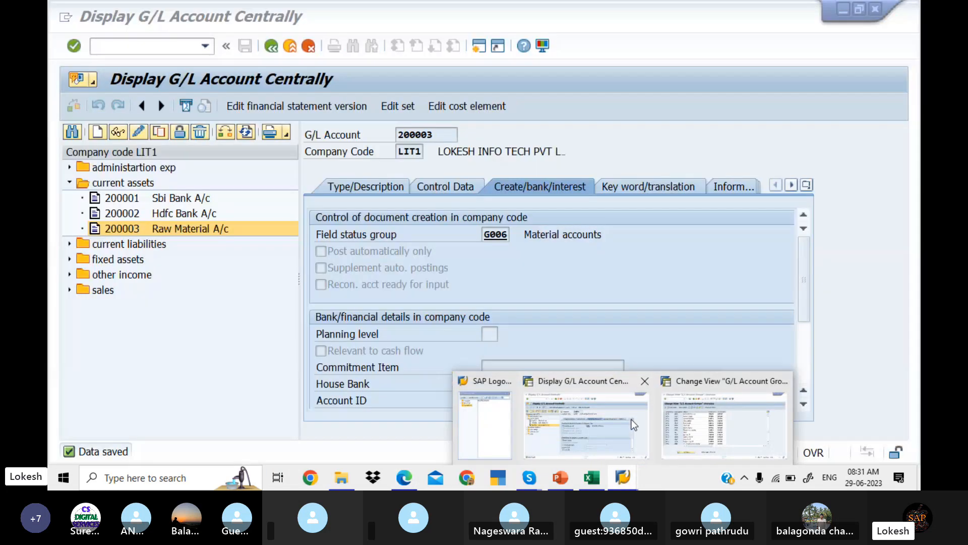
{"action": "left_click", "coordinate": [169, 48]}
{"action": "type", "text": "/NXK0"}
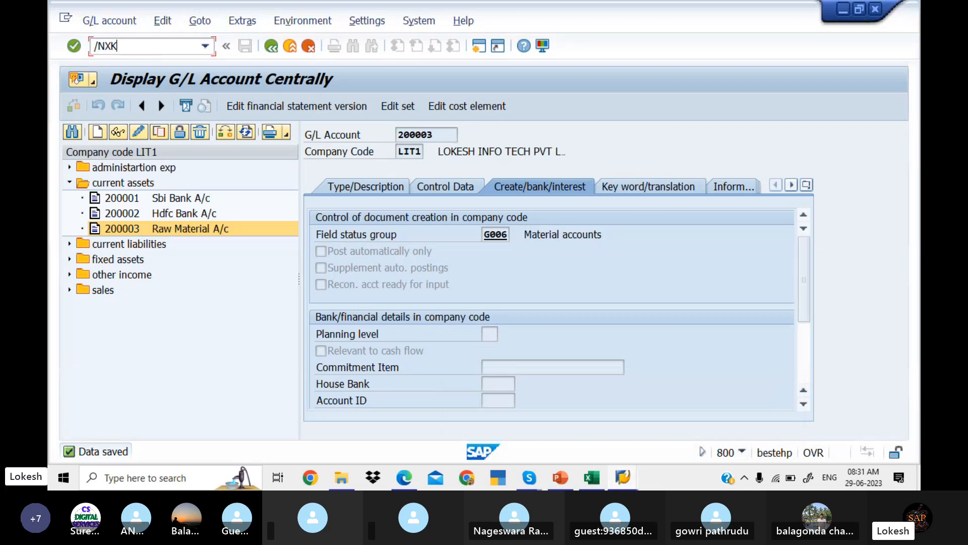
{"action": "type", "text": "3"}
{"action": "key", "text": "Return"}
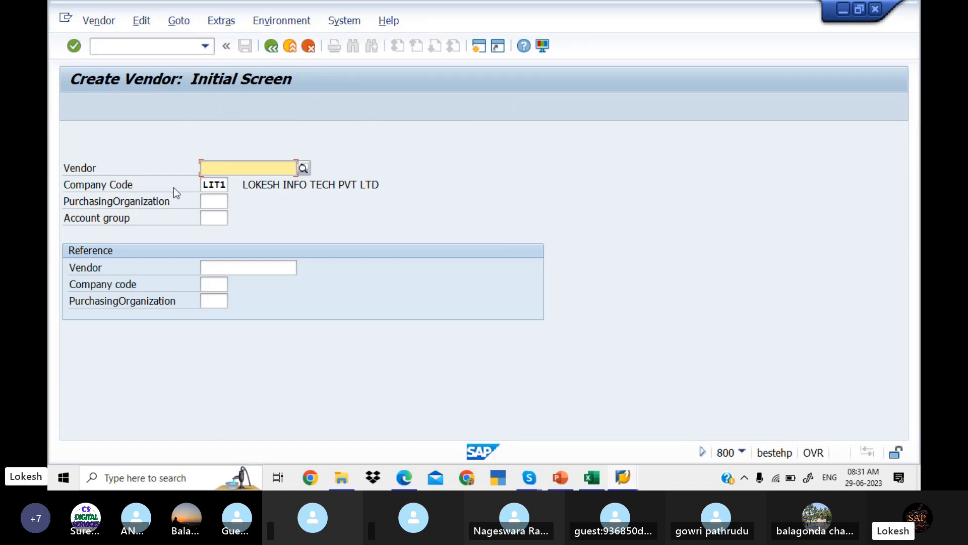
Check the domestic vendor account group in Excel, enter LIT1 as the new vendor's account group in SAP, and continue to the address data
{"action": "left_click", "coordinate": [223, 218]}
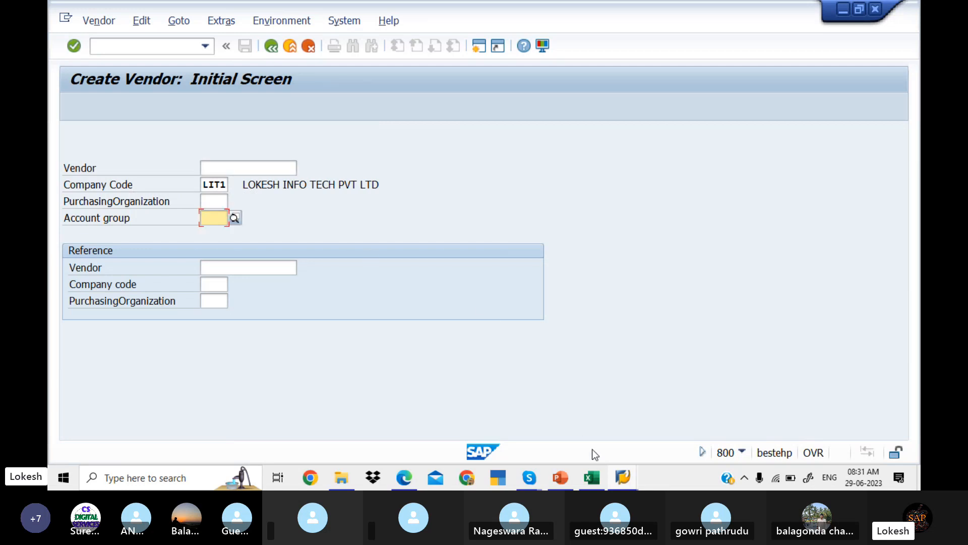
{"action": "left_click", "coordinate": [592, 477]}
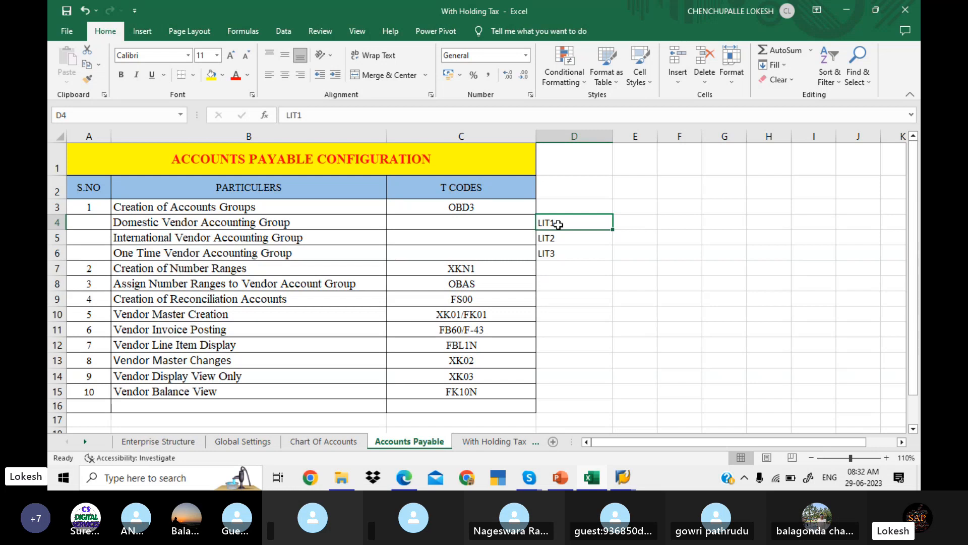
{"action": "mouse_move", "coordinate": [623, 477]}
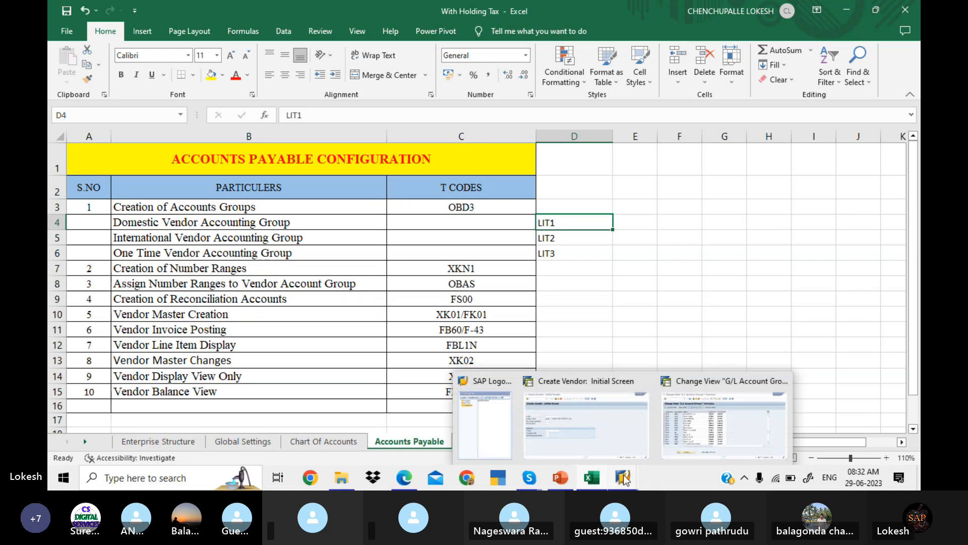
{"action": "left_click", "coordinate": [597, 408]}
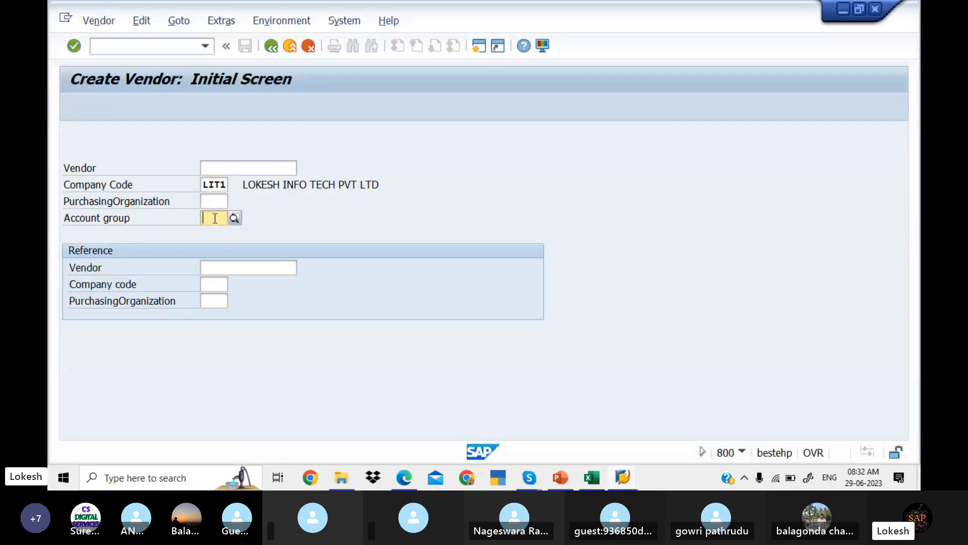
{"action": "type", "text": "LIT1"}
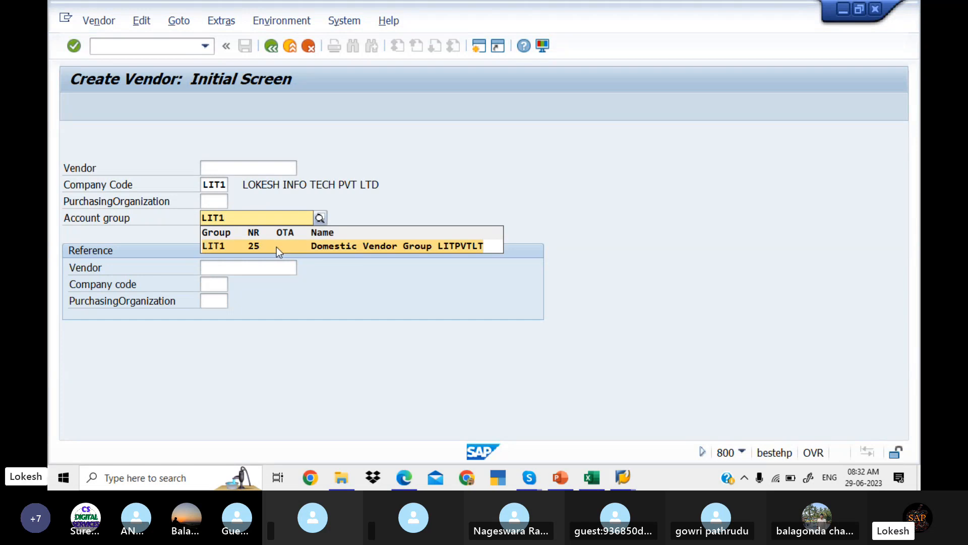
{"action": "left_click", "coordinate": [276, 246]}
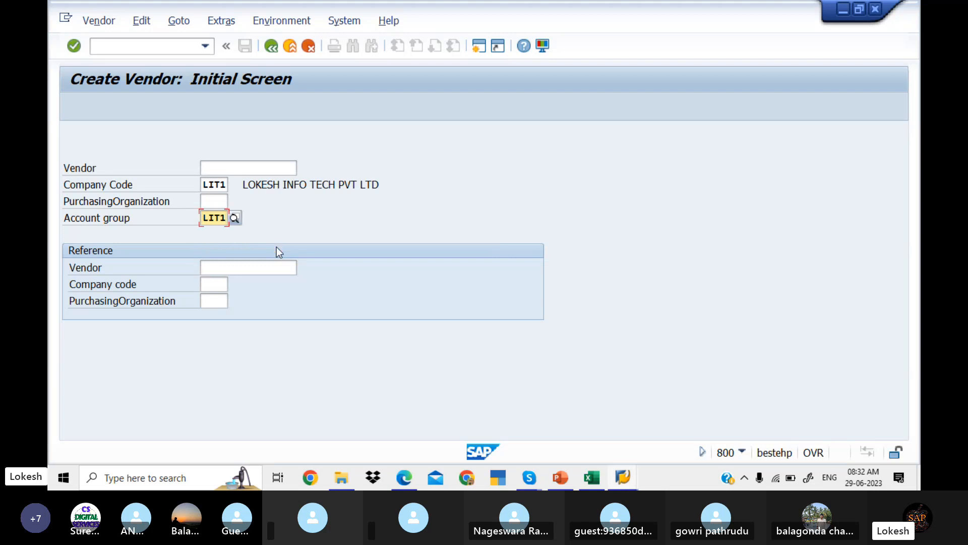
{"action": "key", "text": "Return"}
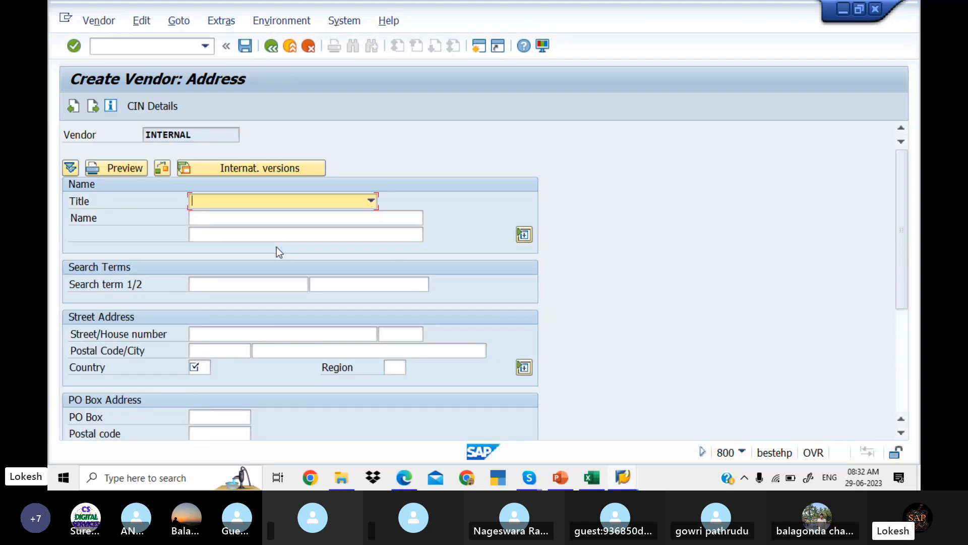
Set the vendor's title to Company and its name to TECH INFO IT SOLUTIONS
{"action": "left_click", "coordinate": [365, 199]}
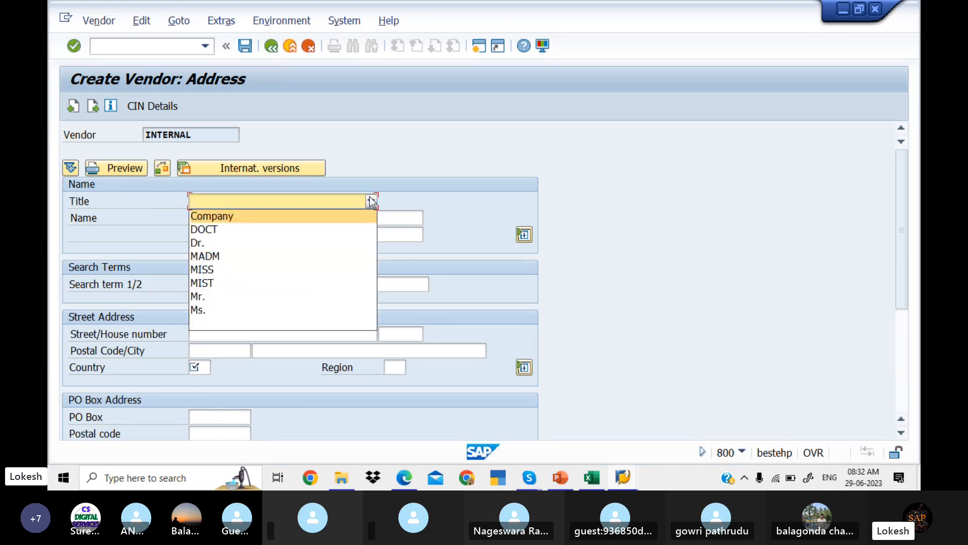
{"action": "left_click", "coordinate": [341, 211]}
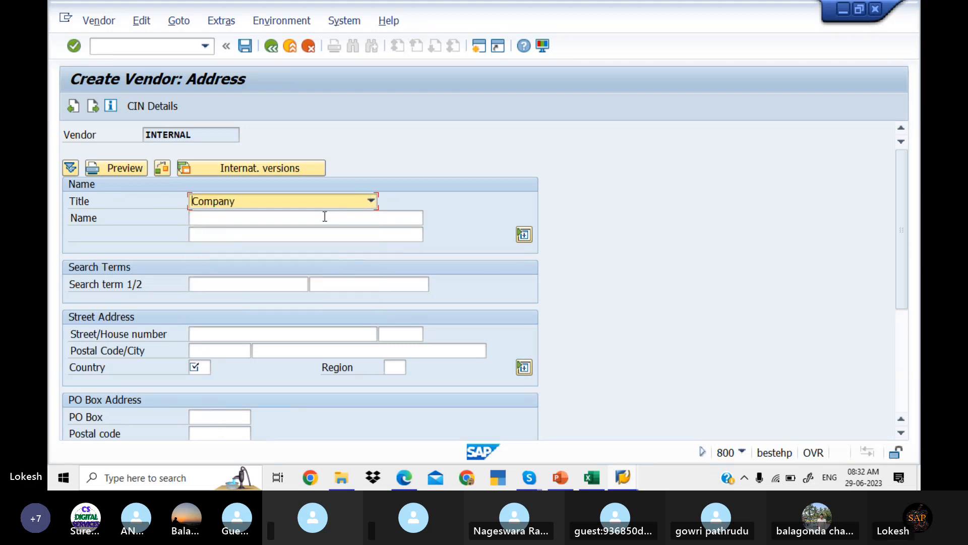
{"action": "left_click", "coordinate": [323, 217]}
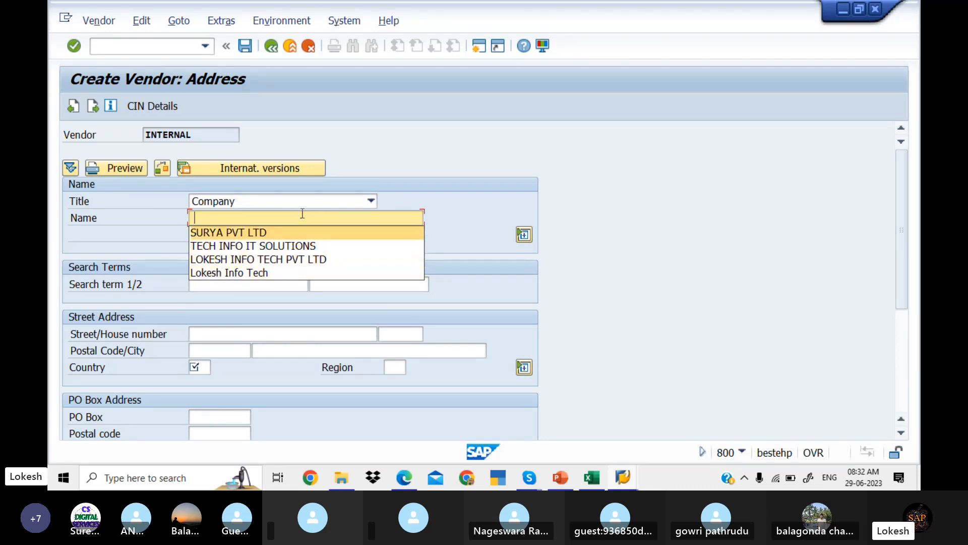
{"action": "left_click", "coordinate": [289, 248]}
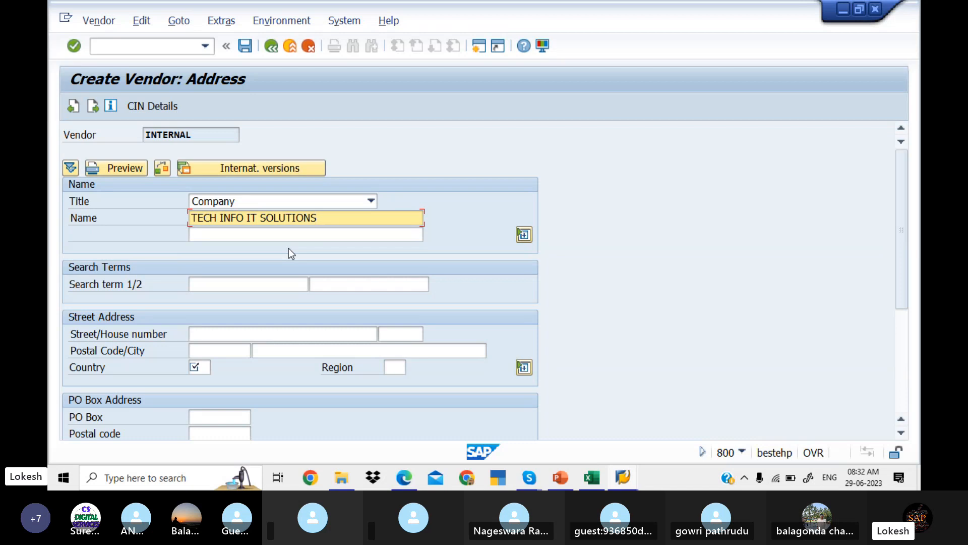
Enter the vendor's street name and house number in the street address
{"action": "left_click", "coordinate": [255, 334]}
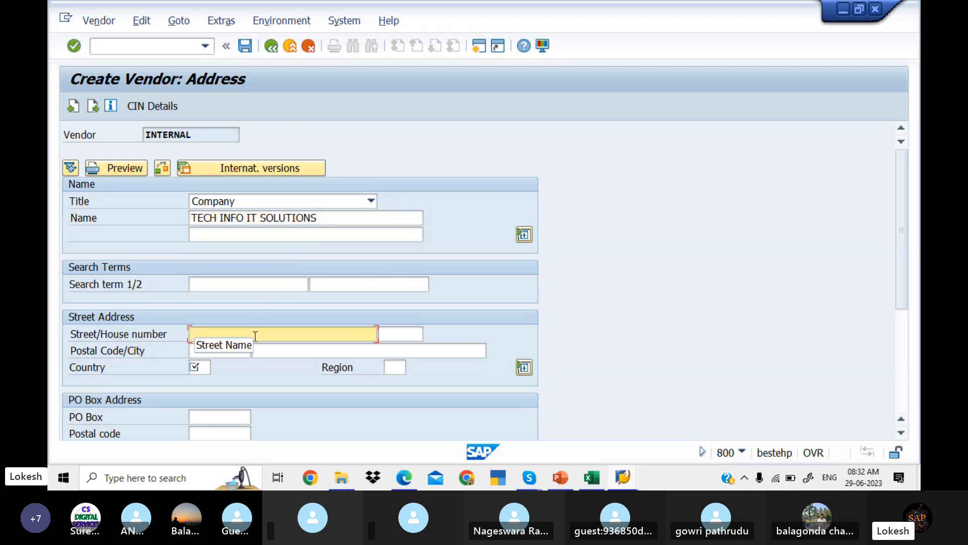
{"action": "type", "text": "RS"}
{"action": "key", "text": "BackSpace"}
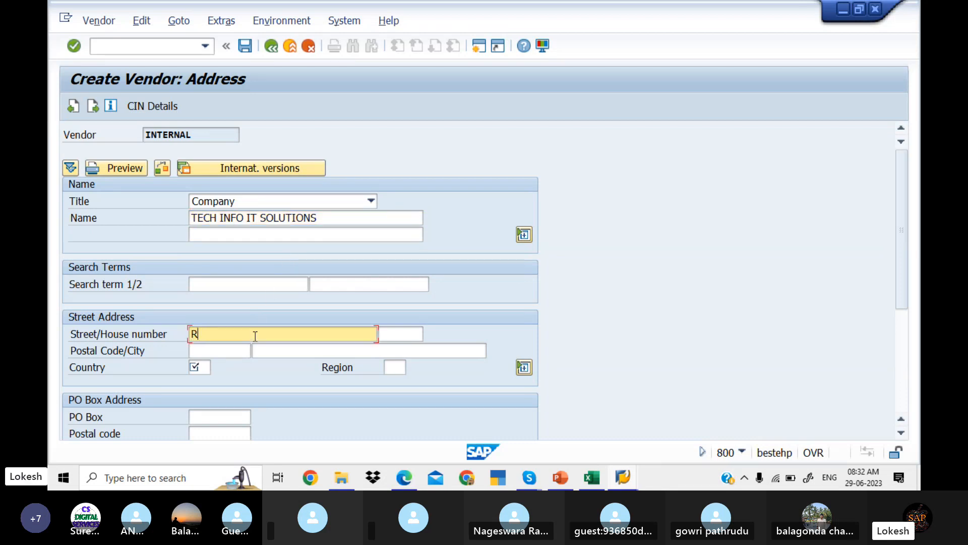
{"action": "key", "text": "BackSpace"}
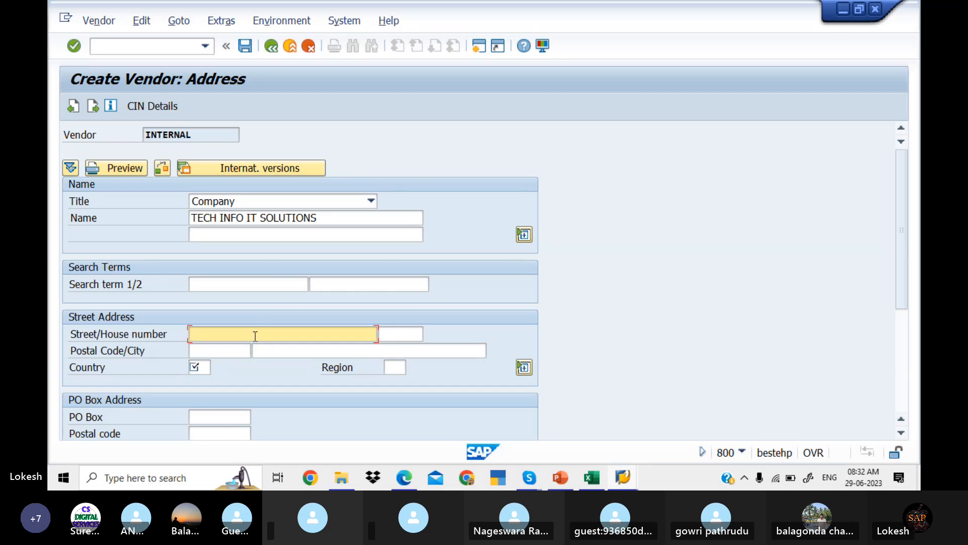
{"action": "type", "text": "SR NAGAR"}
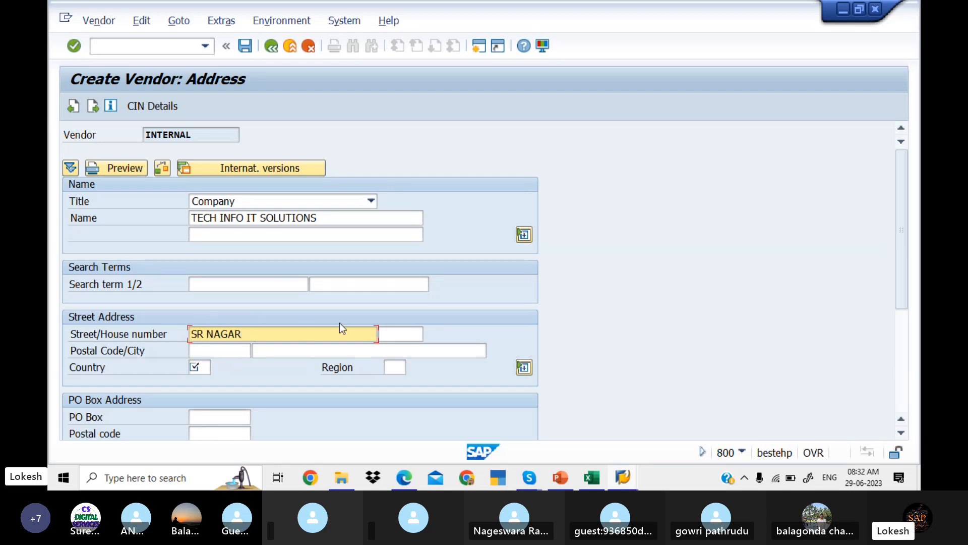
{"action": "left_click", "coordinate": [410, 334]}
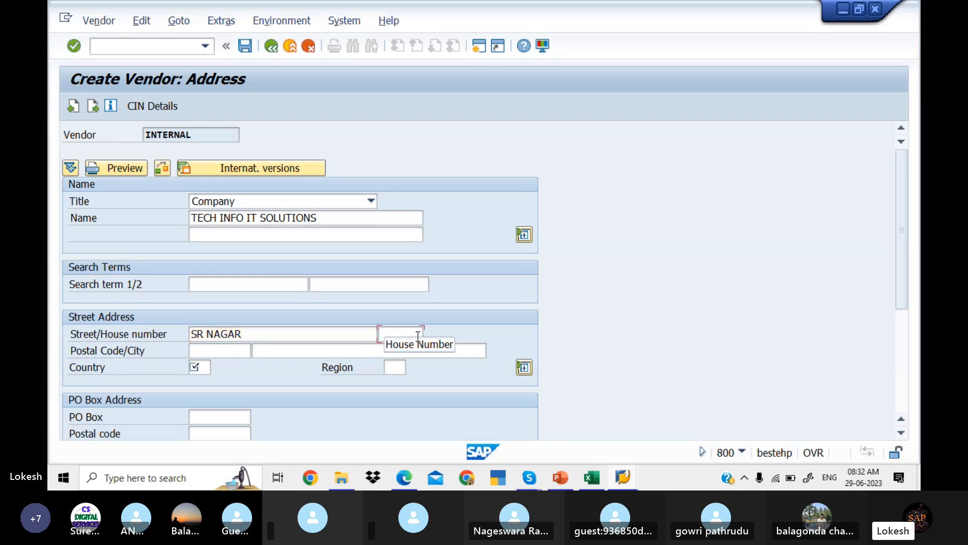
{"action": "type", "text": "7"}
{"action": "left_click", "coordinate": [401, 348]}
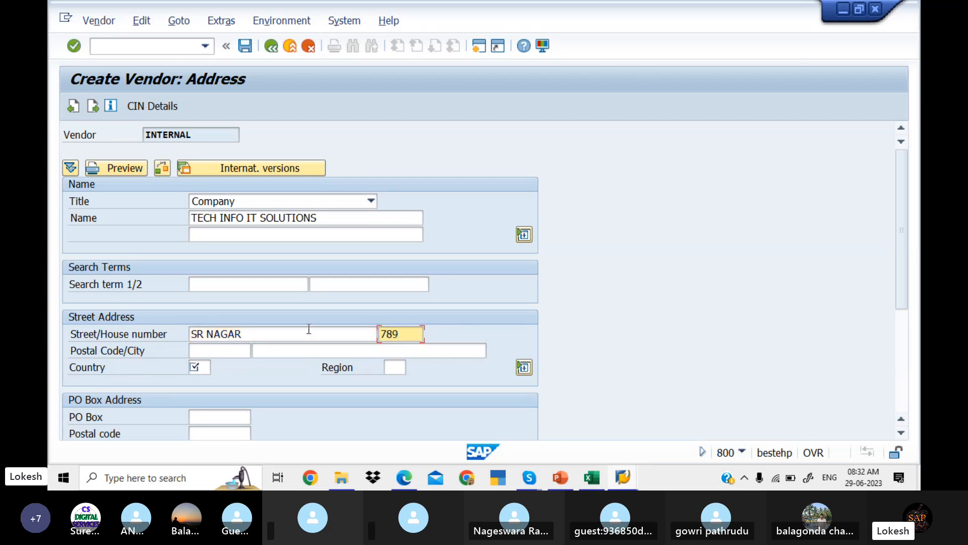
Enter the vendor's postal code and city in the street address
{"action": "left_click", "coordinate": [231, 351]}
{"action": "type", "text": "516001"}
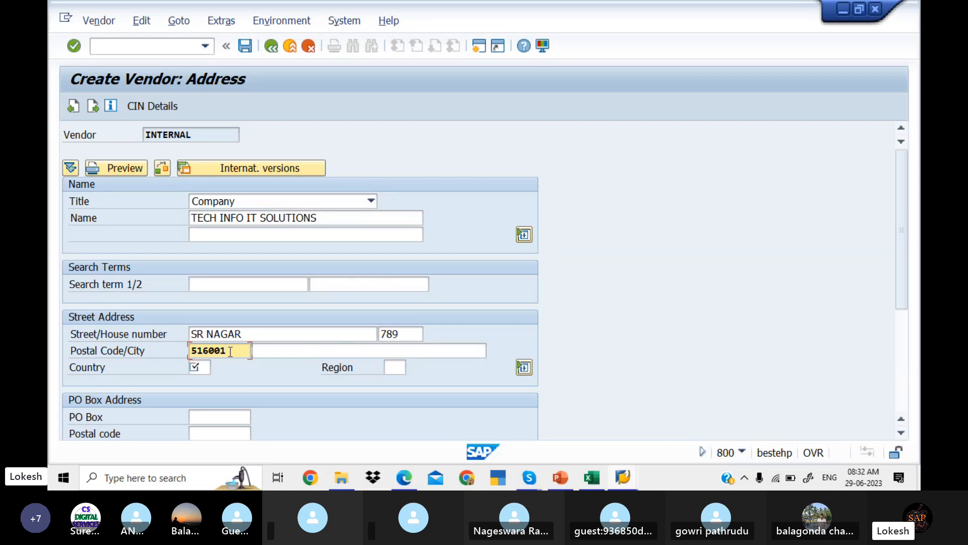
{"action": "left_click", "coordinate": [286, 349]}
{"action": "type", "text": "H"}
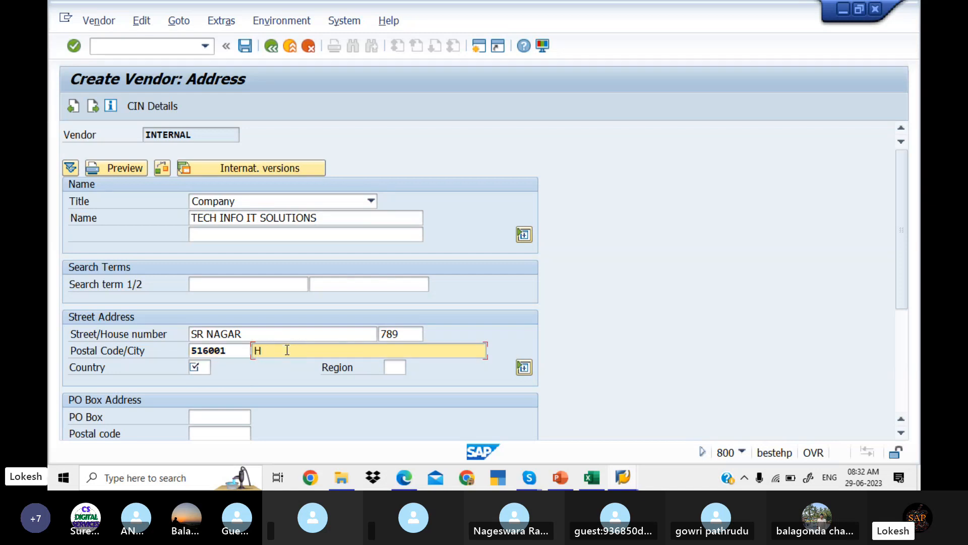
{"action": "type", "text": "YDERBAD"}
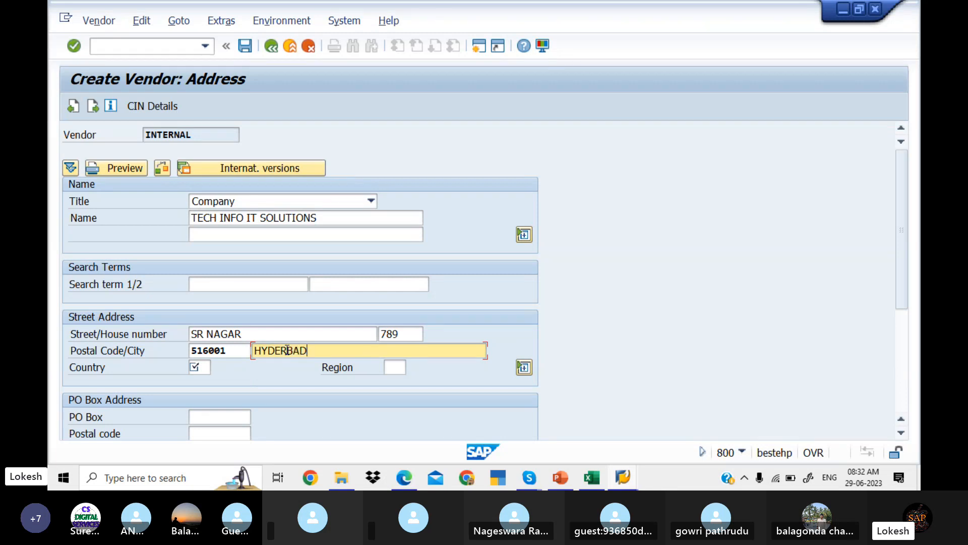
Set the vendor's country to IN (India) and the region to 36 (TELANGANA)
{"action": "left_click", "coordinate": [203, 366]}
{"action": "type", "text": "IN"}
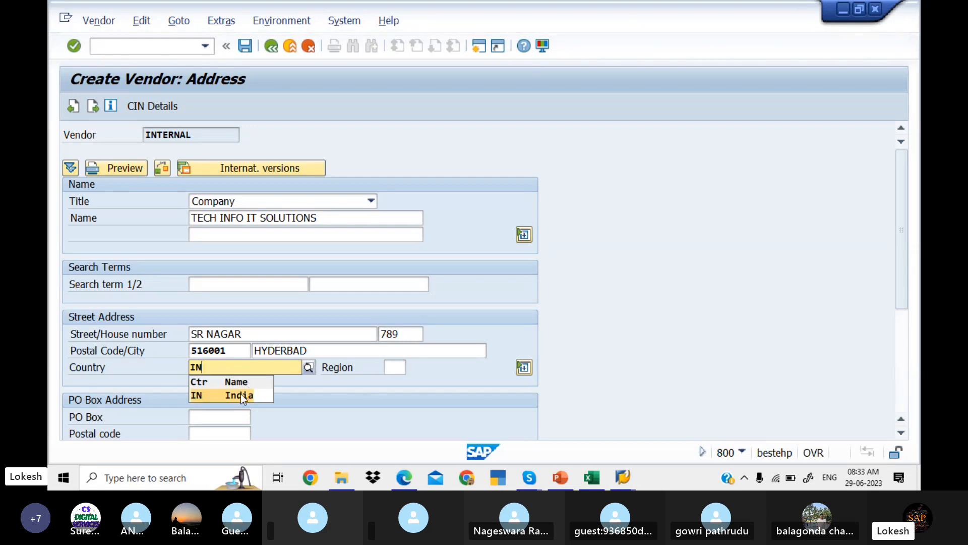
{"action": "left_click", "coordinate": [241, 393]}
{"action": "left_click", "coordinate": [394, 368]}
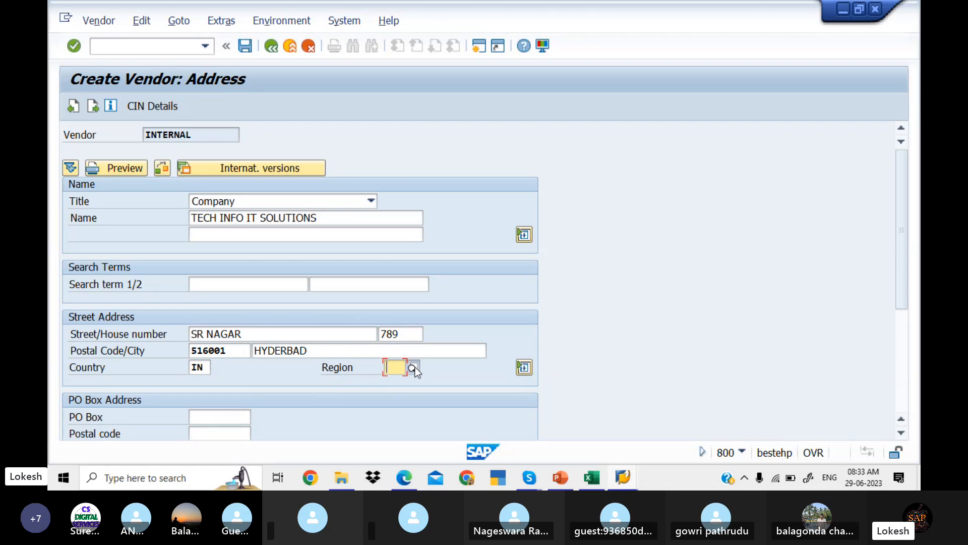
{"action": "left_click", "coordinate": [415, 367]}
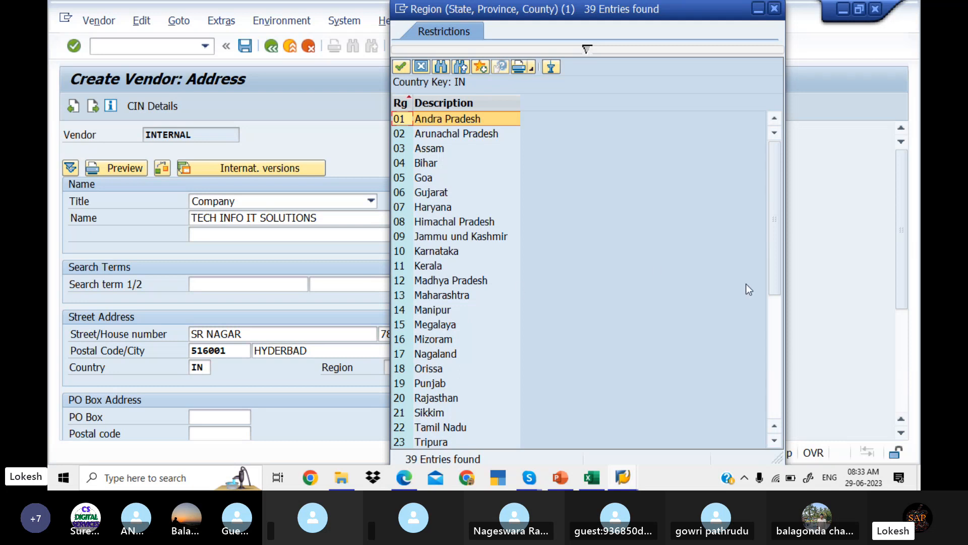
{"action": "left_click_drag", "start_coordinate": [779, 269], "coordinate": [779, 399]}
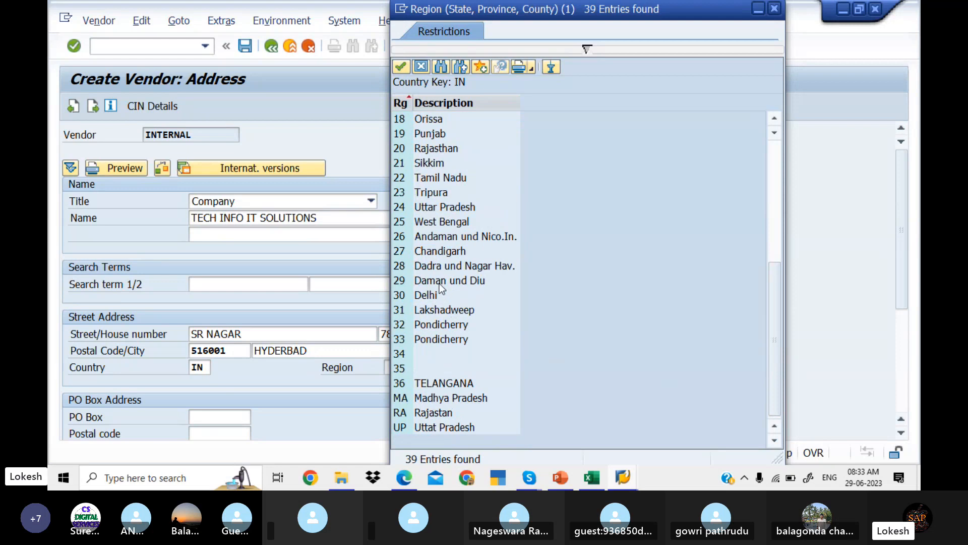
{"action": "left_click", "coordinate": [442, 384]}
{"action": "double_click", "coordinate": [440, 383]}
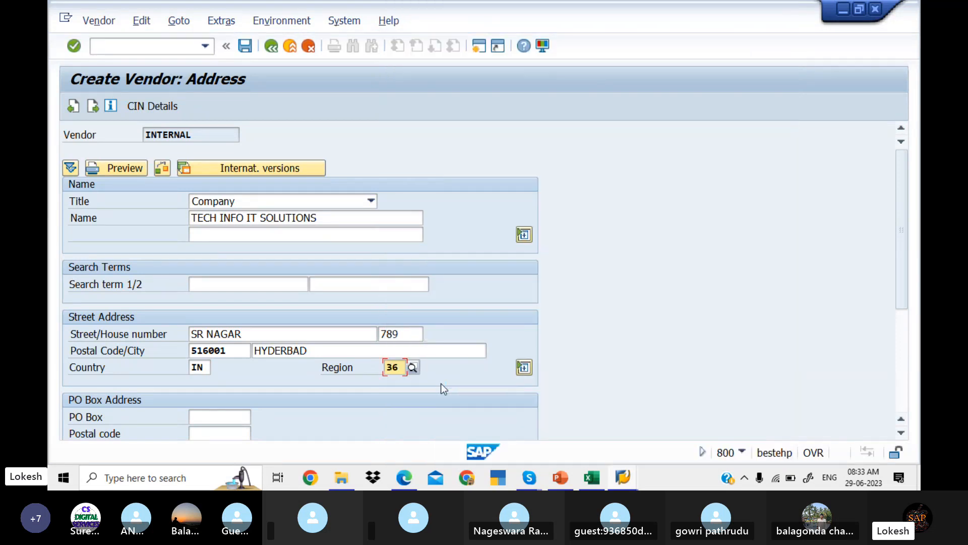
Fill in the vendor's PO box and the PO box postal code
{"action": "left_click", "coordinate": [233, 415]}
{"action": "type", "text": "516001"}
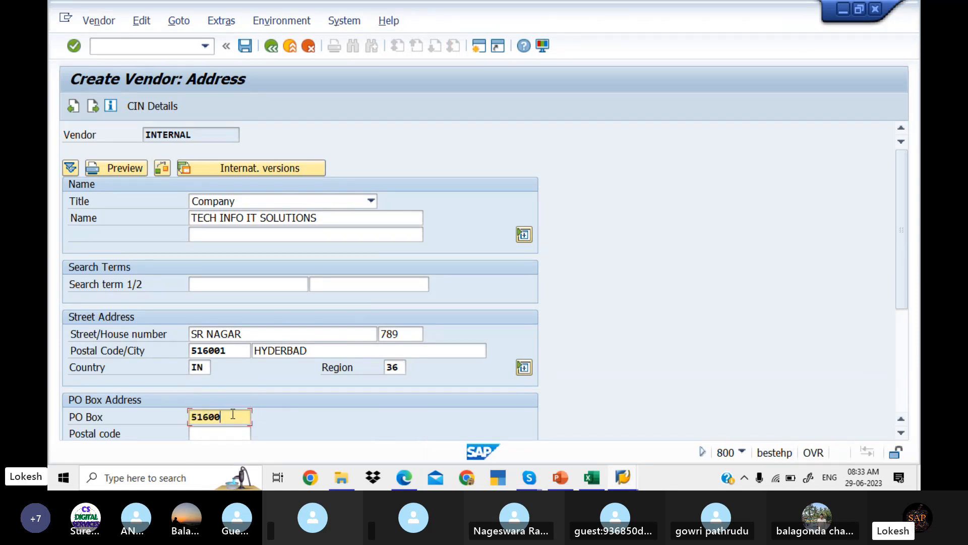
{"action": "scroll", "coordinate": [232, 413], "scroll_direction": "down", "scroll_amount": 1}
{"action": "left_click", "coordinate": [233, 414]}
{"action": "scroll", "coordinate": [233, 414], "scroll_direction": "down", "scroll_amount": 3}
{"action": "type", "text": "51"}
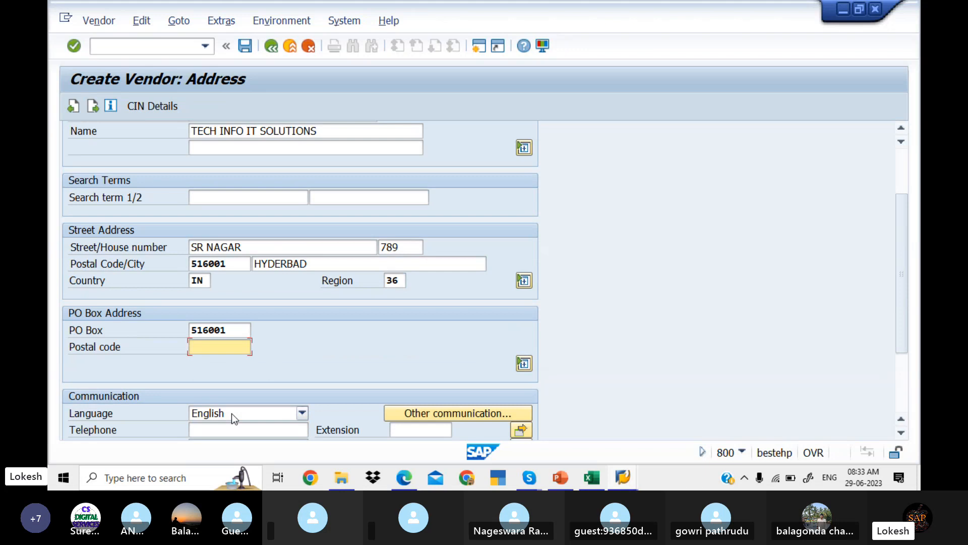
{"action": "type", "text": "6001"}
Fill in the vendor's telephone, mobile phone and fax numbers in the communication data
{"action": "left_click_drag", "start_coordinate": [904, 242], "coordinate": [899, 320]}
{"action": "left_click", "coordinate": [274, 325]}
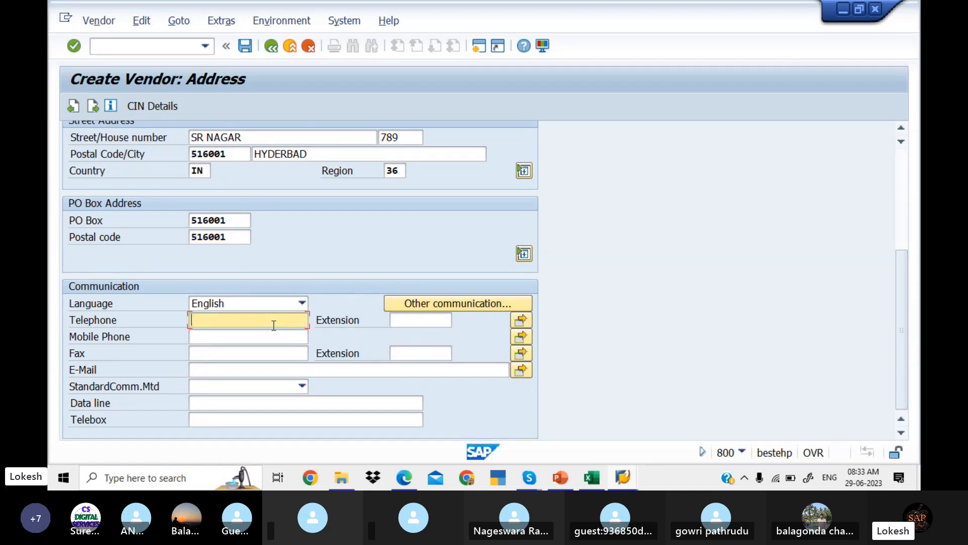
{"action": "left_click", "coordinate": [244, 335]}
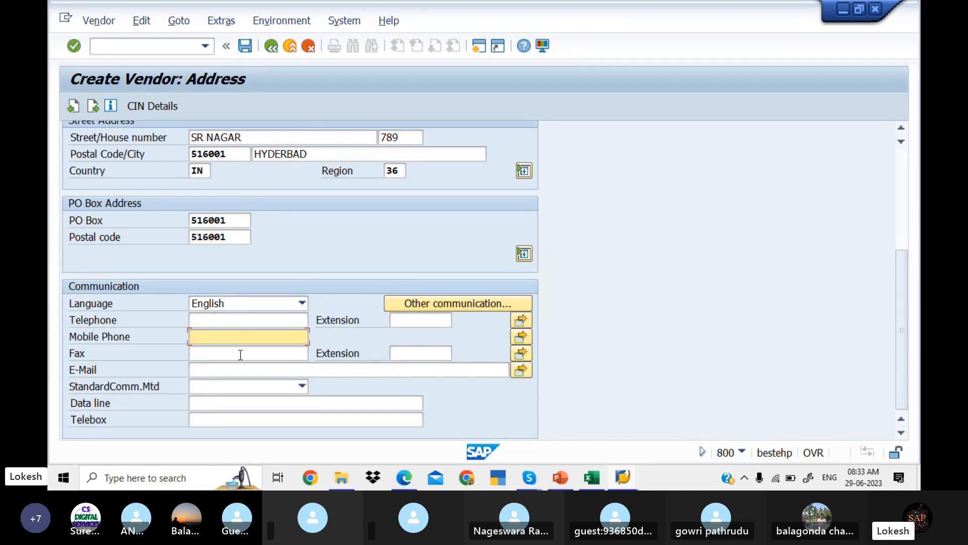
{"action": "left_click", "coordinate": [241, 355]}
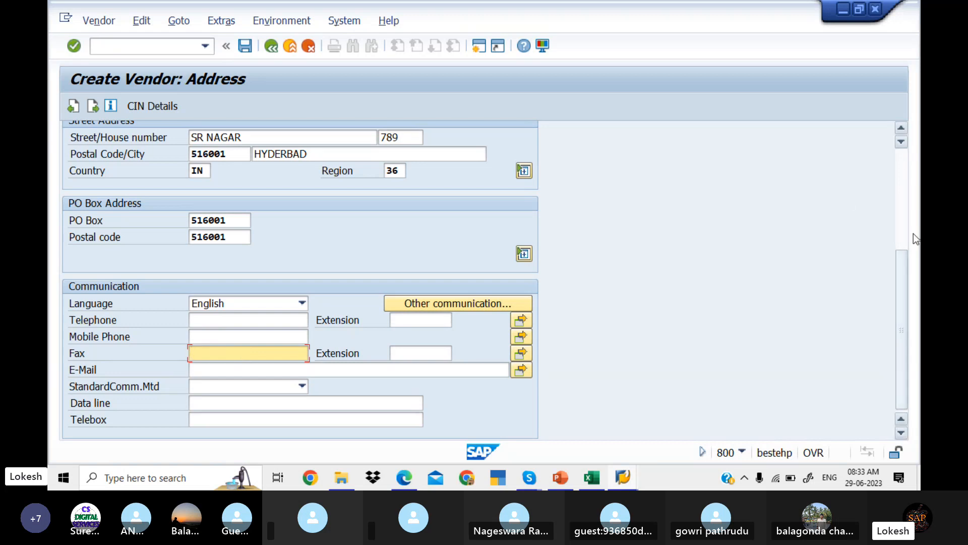
{"action": "mouse_move", "coordinate": [898, 268]}
{"action": "left_mouse_down"}
{"action": "mouse_move", "coordinate": [899, 161]}
{"action": "mouse_move", "coordinate": [909, 273]}
{"action": "left_mouse_up"}
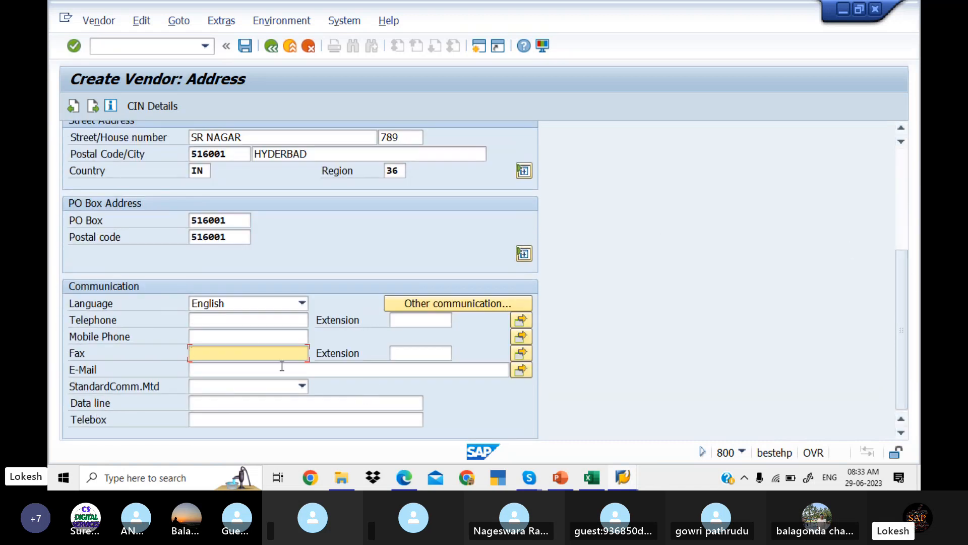
{"action": "left_click", "coordinate": [243, 320]}
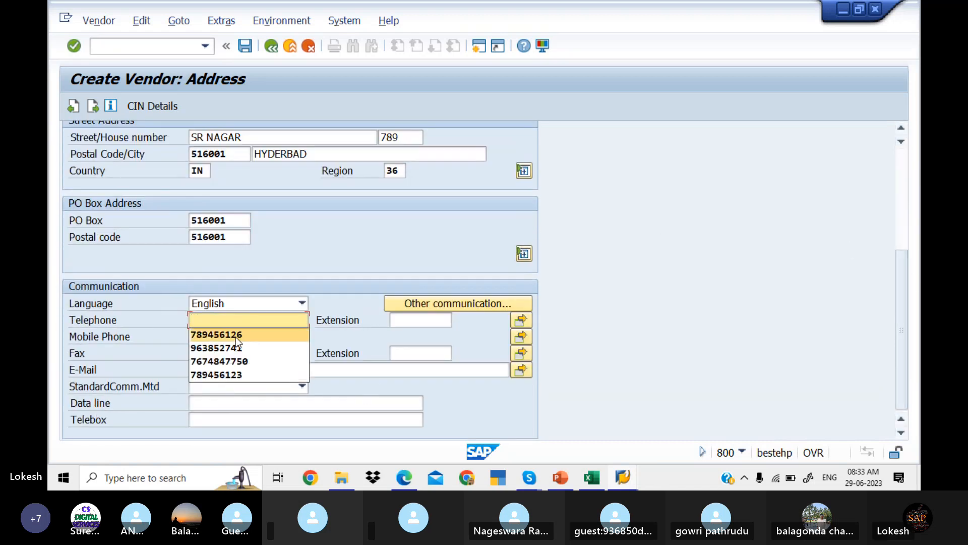
{"action": "left_click", "coordinate": [235, 335]}
{"action": "left_click", "coordinate": [232, 336]}
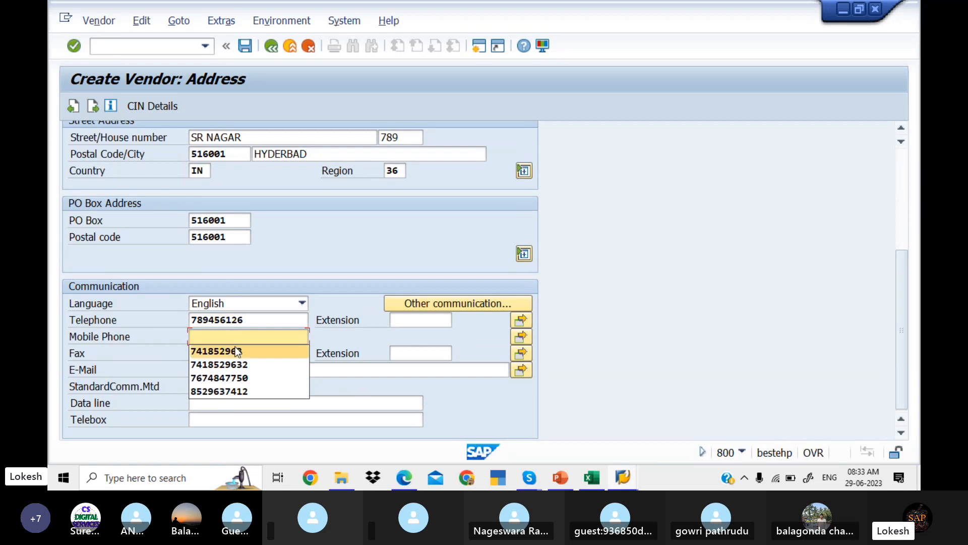
{"action": "left_click", "coordinate": [245, 364]}
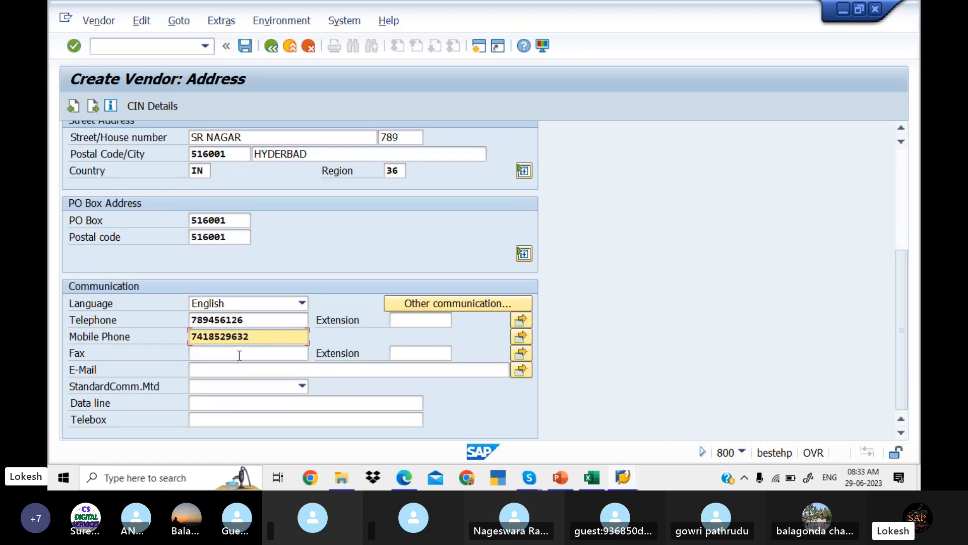
{"action": "left_click", "coordinate": [240, 354]}
{"action": "left_click", "coordinate": [232, 372]}
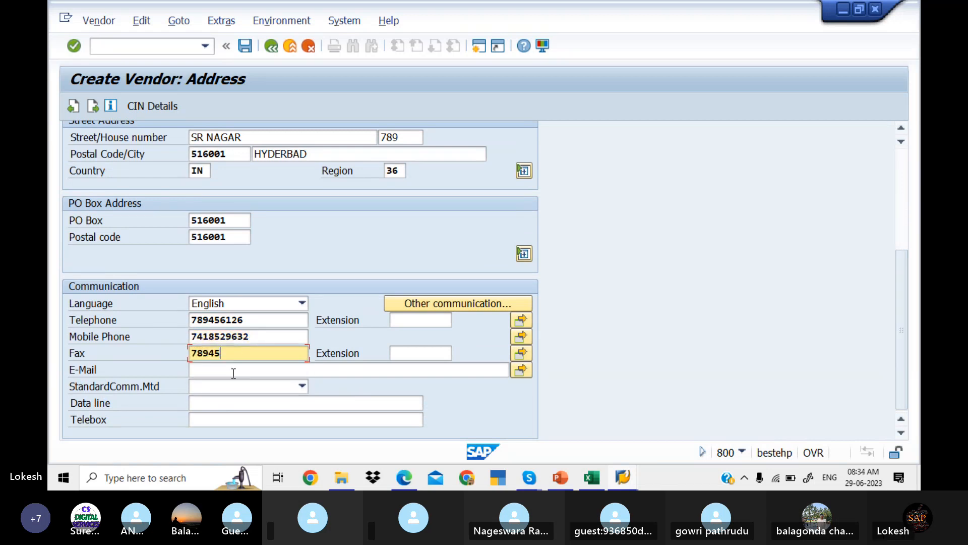
{"action": "left_click", "coordinate": [233, 372]}
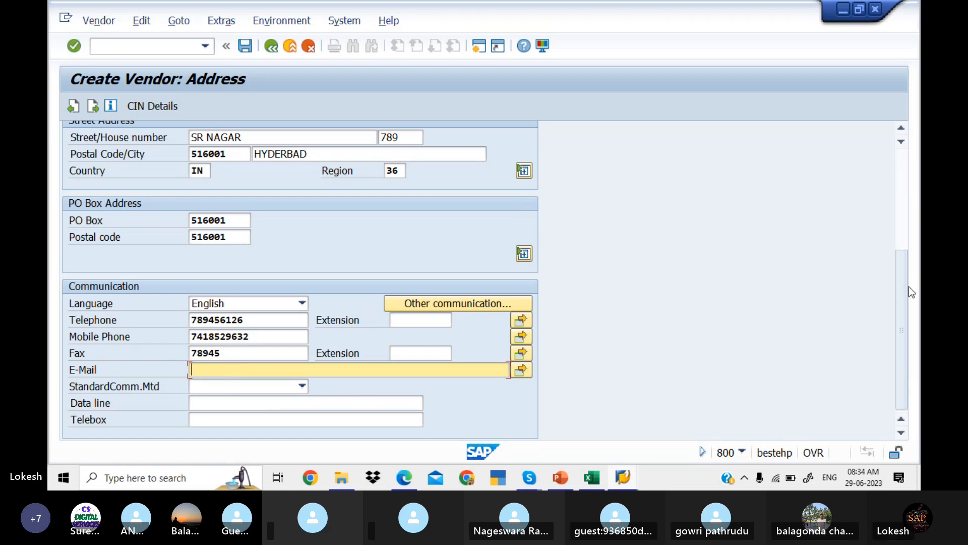
Accept the address and continue through the control, payment transactions and contact persons data to the accounting information for company code LIT1
{"action": "mouse_move", "coordinate": [909, 286]}
{"action": "left_mouse_down"}
{"action": "mouse_move", "coordinate": [915, 172]}
{"action": "mouse_move", "coordinate": [894, 280]}
{"action": "left_mouse_up"}
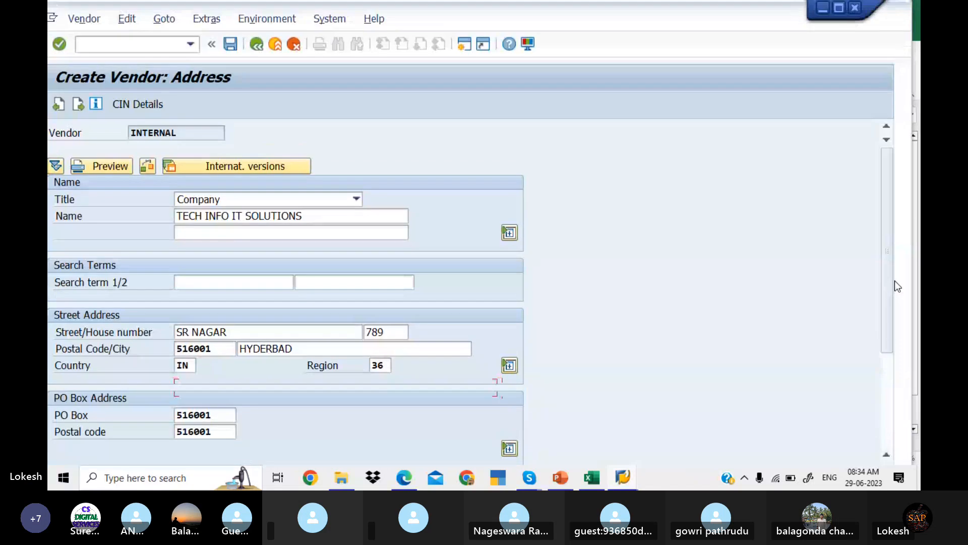
{"action": "left_click", "coordinate": [841, 8]}
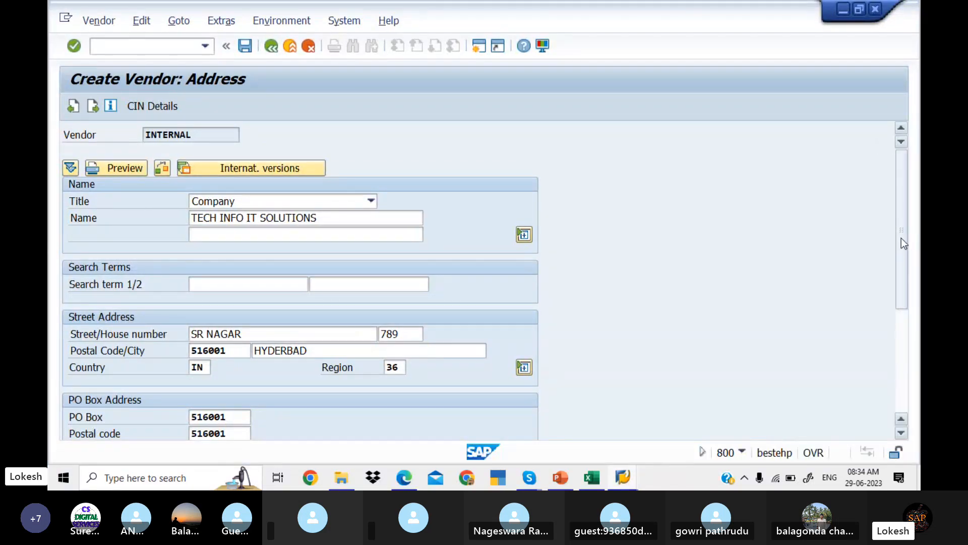
{"action": "key", "text": "Return"}
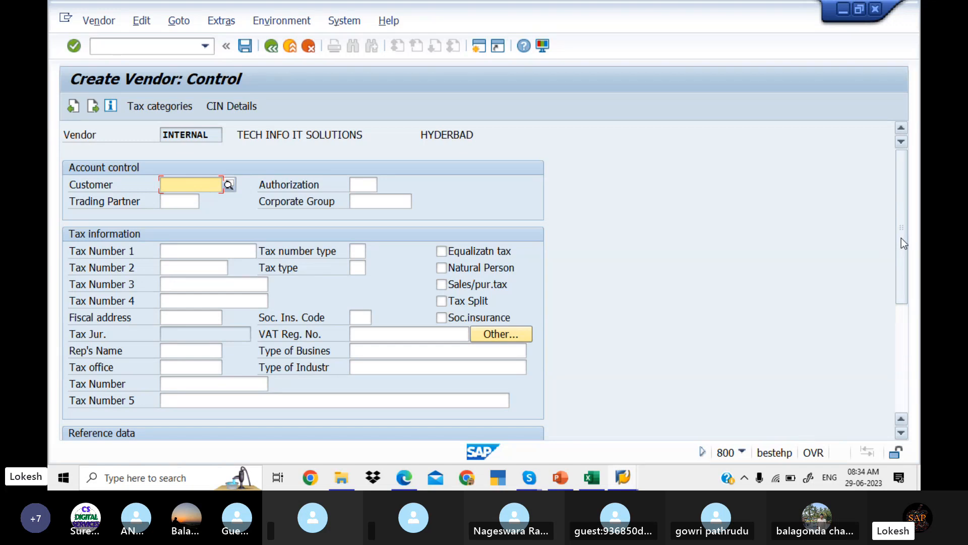
{"action": "key", "text": "Return"}
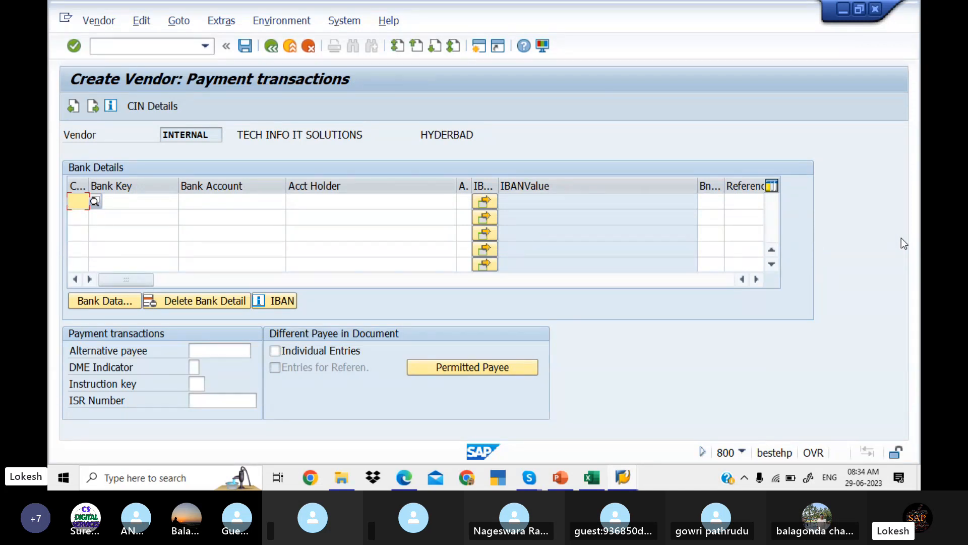
{"action": "key", "text": "Return"}
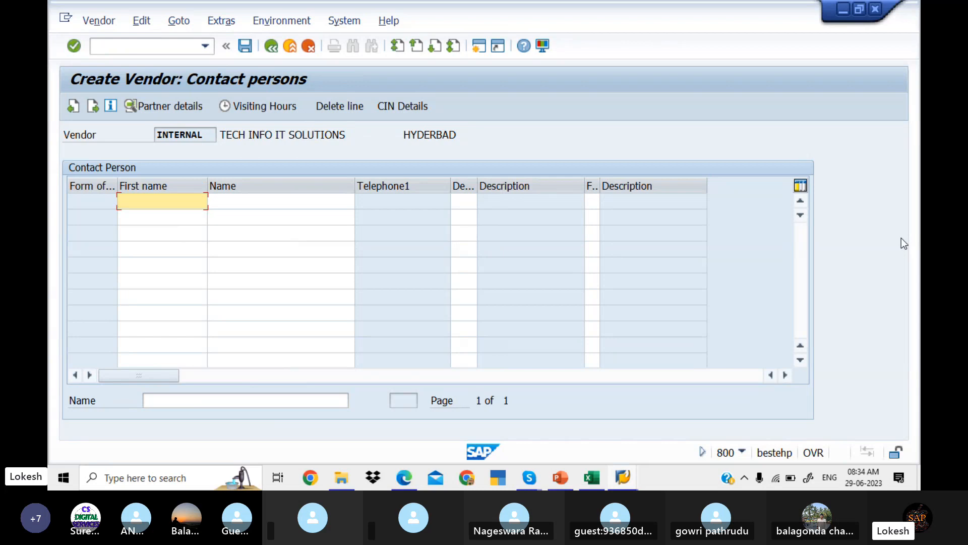
{"action": "key", "text": "Return"}
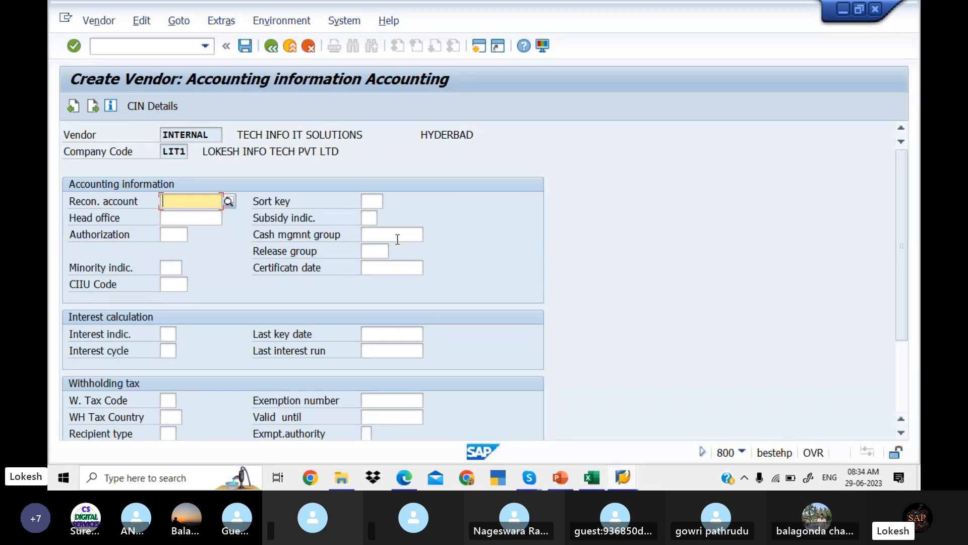
Set the vendor's reconciliation account to 100201, Domestic Vendor Account Group, from the full list of G/L accounts
{"action": "left_click", "coordinate": [229, 202]}
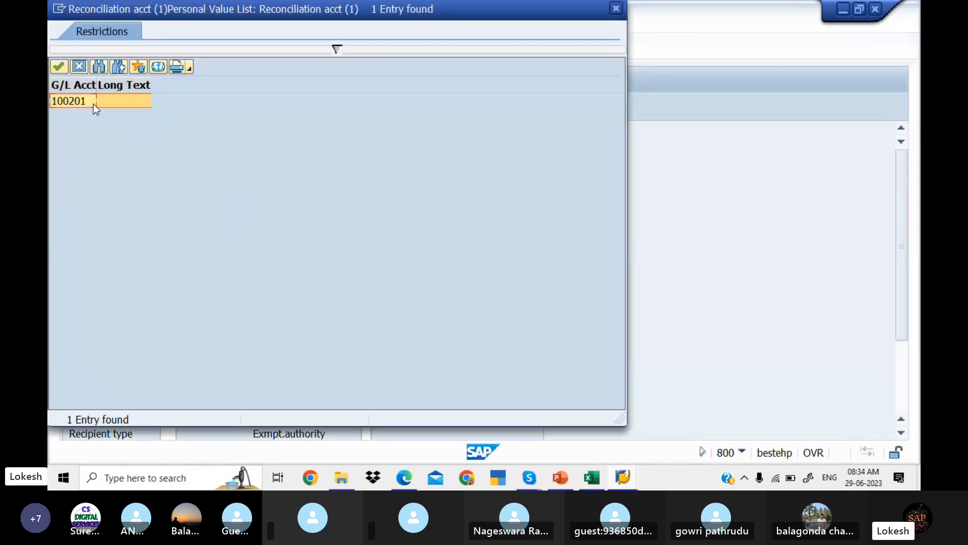
{"action": "left_click", "coordinate": [158, 67]}
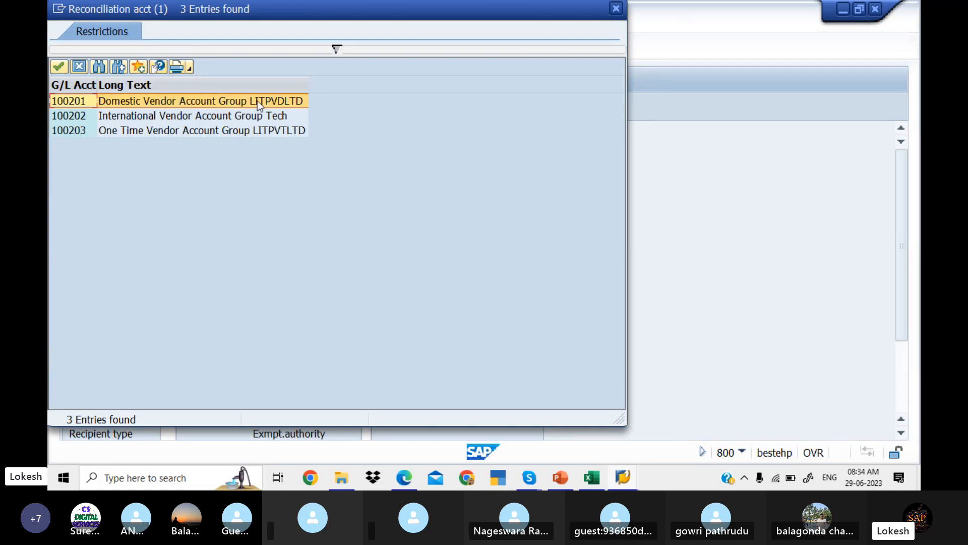
{"action": "double_click", "coordinate": [183, 100]}
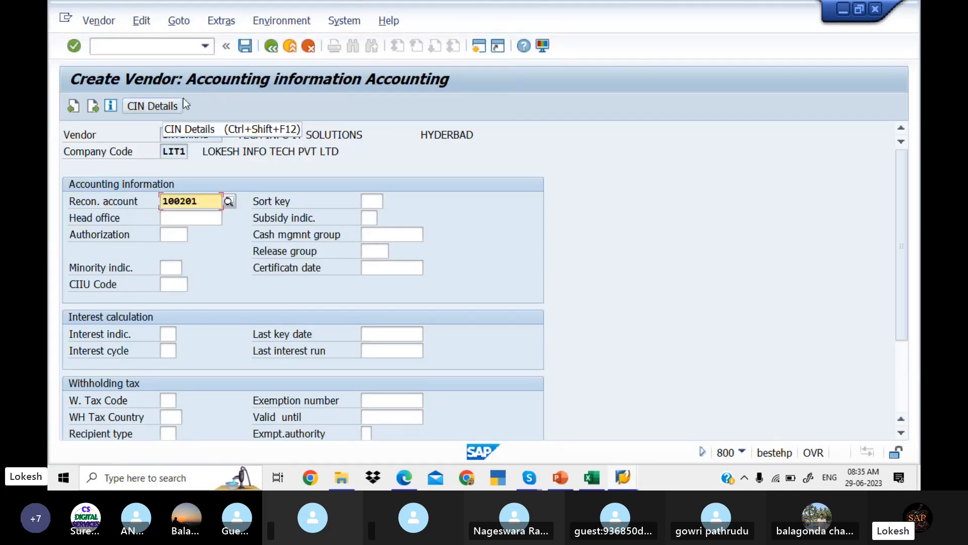
Set the vendor's sort key to 012 (Vendor number)
{"action": "left_click", "coordinate": [377, 202]}
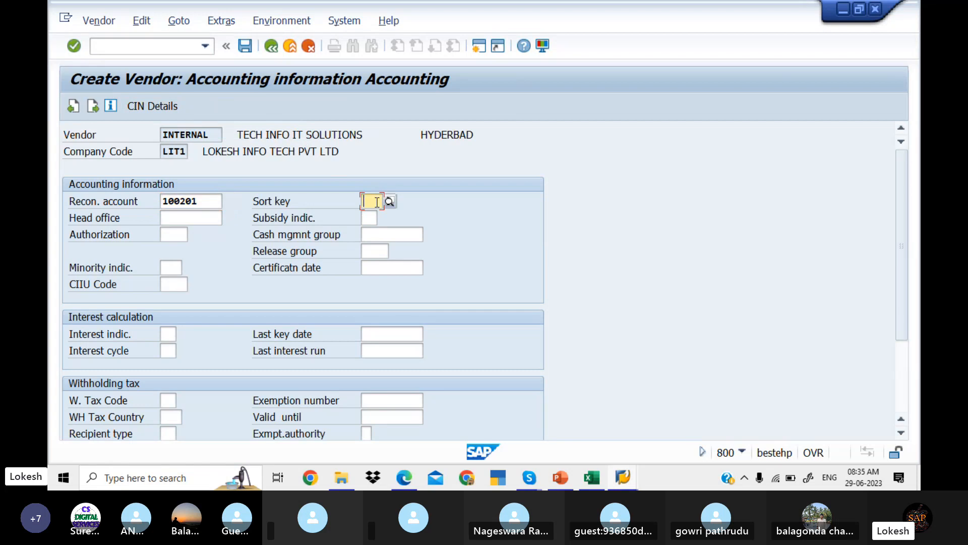
{"action": "left_click", "coordinate": [390, 201]}
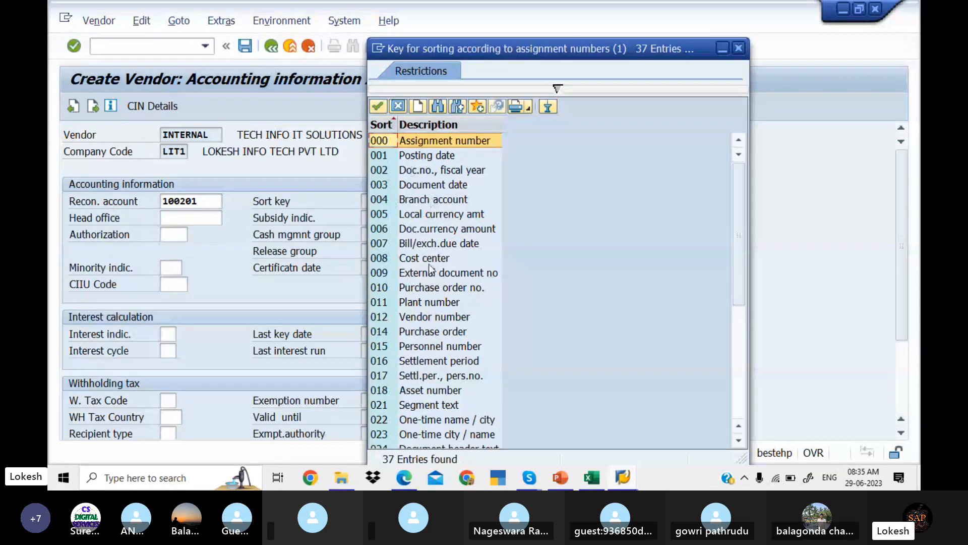
{"action": "left_click", "coordinate": [431, 317]}
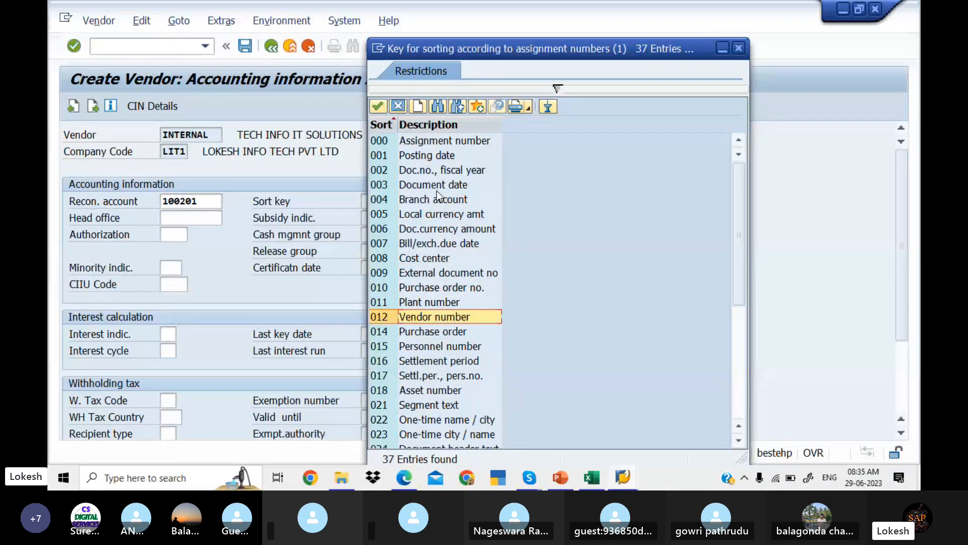
{"action": "double_click", "coordinate": [428, 319]}
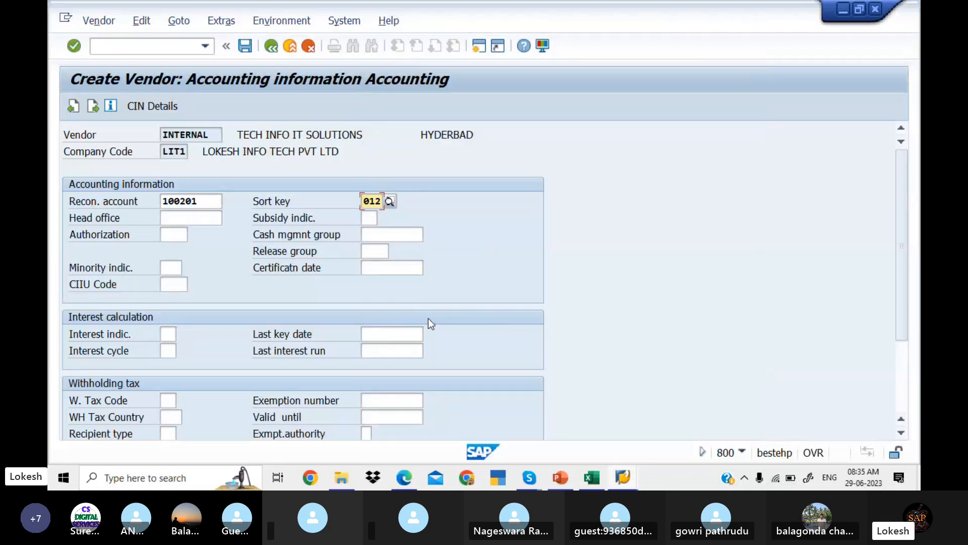
Set the cash management group to A4 (Major vendors) and continue to the payment transactions accounting data
{"action": "left_click", "coordinate": [384, 233]}
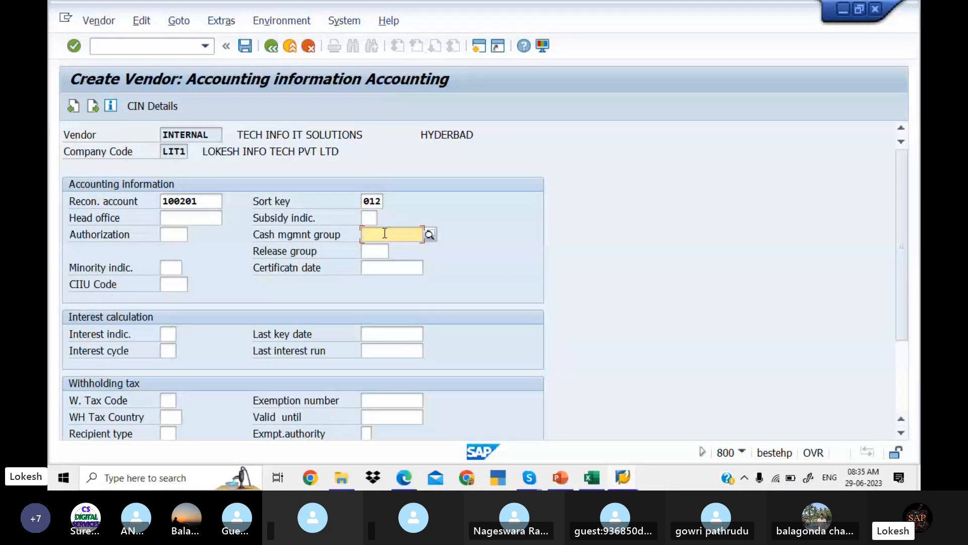
{"action": "left_click", "coordinate": [431, 234]}
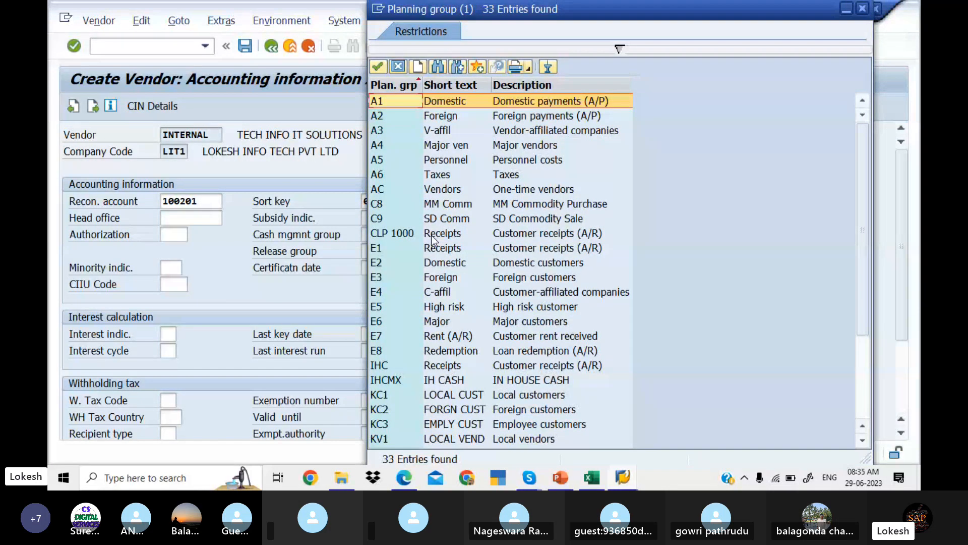
{"action": "left_click", "coordinate": [444, 146]}
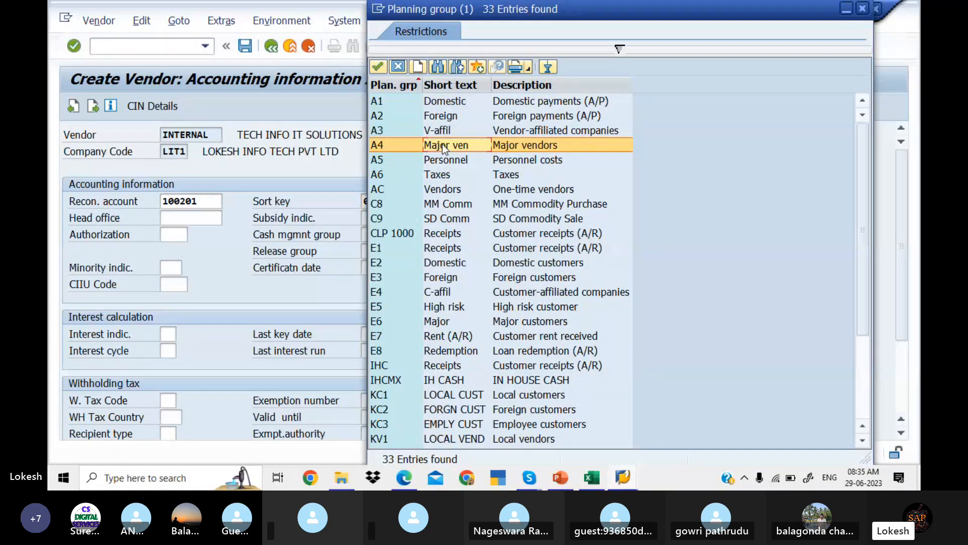
{"action": "double_click", "coordinate": [442, 144]}
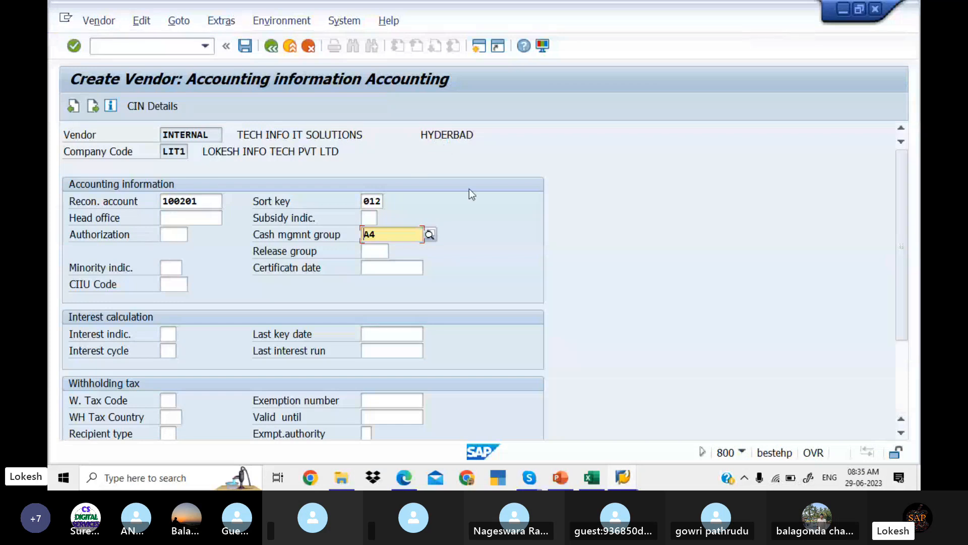
{"action": "key", "text": "Return"}
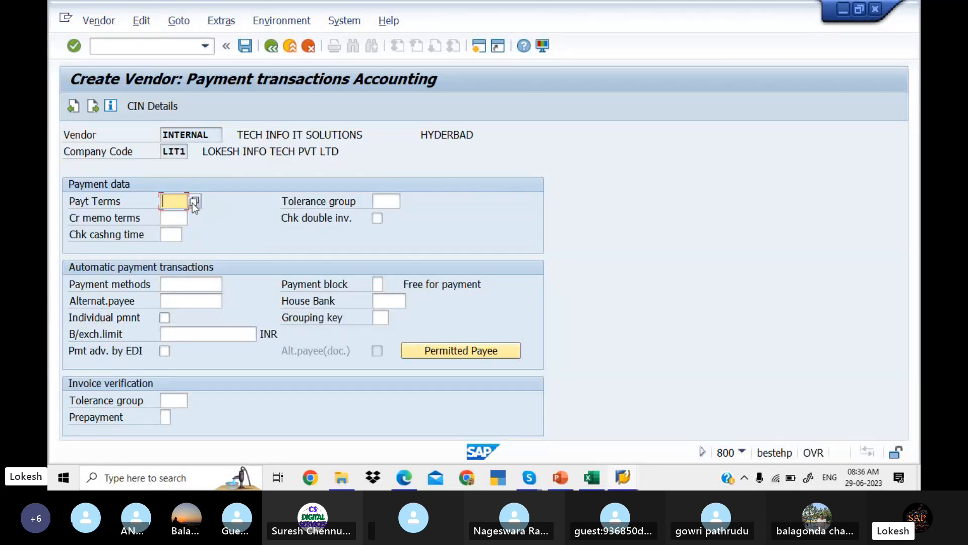
Choose payment terms 0001 for the vendor, try to save the vendor master and exit the transaction
{"action": "left_click", "coordinate": [192, 203]}
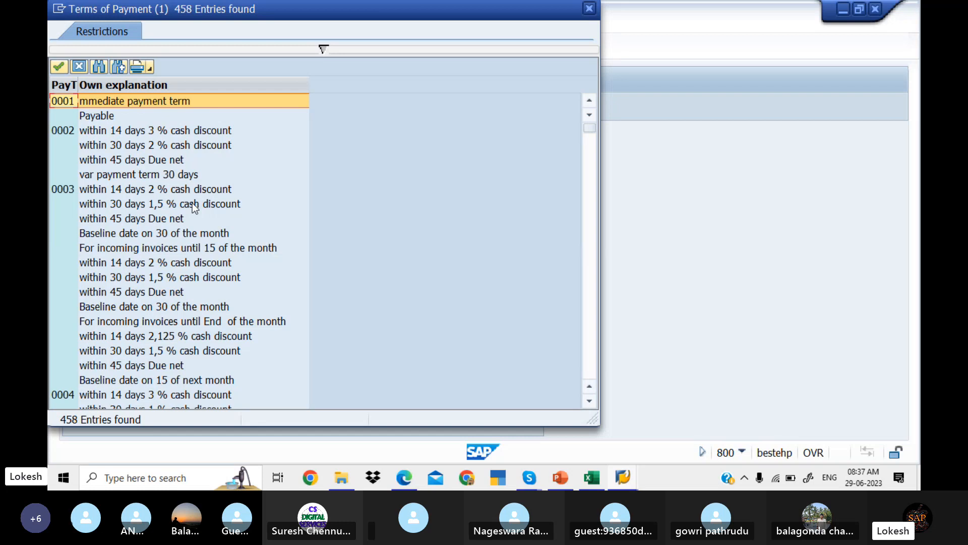
{"action": "key", "text": "Return"}
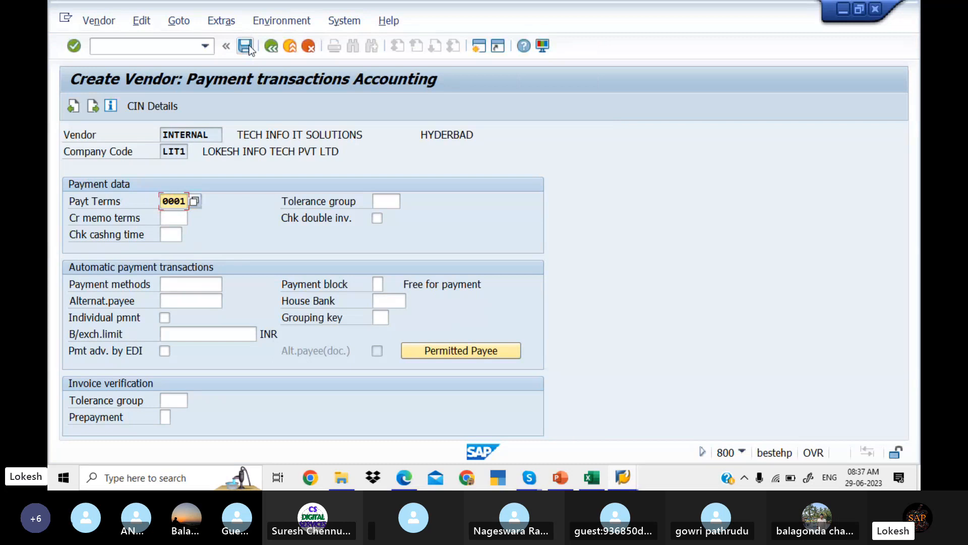
{"action": "left_click", "coordinate": [248, 48]}
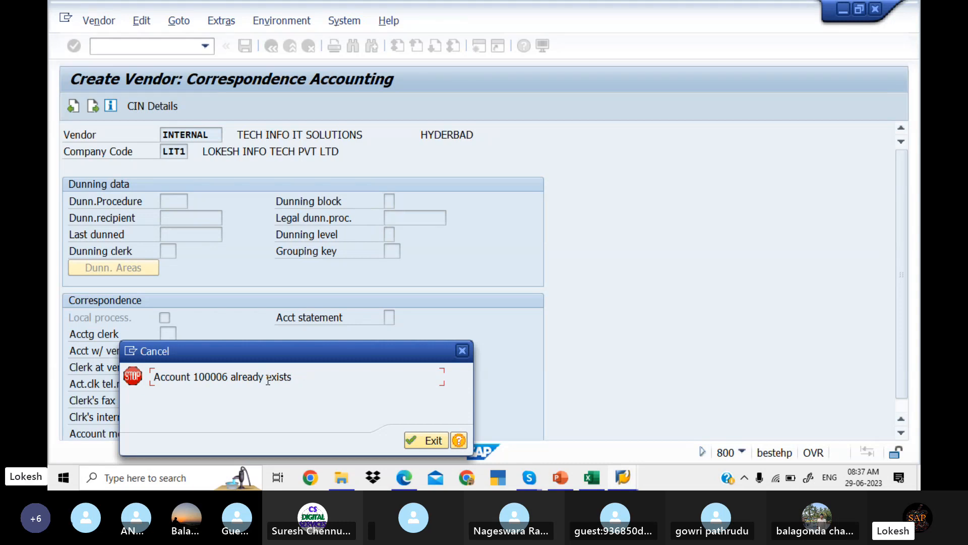
{"action": "left_click", "coordinate": [410, 438]}
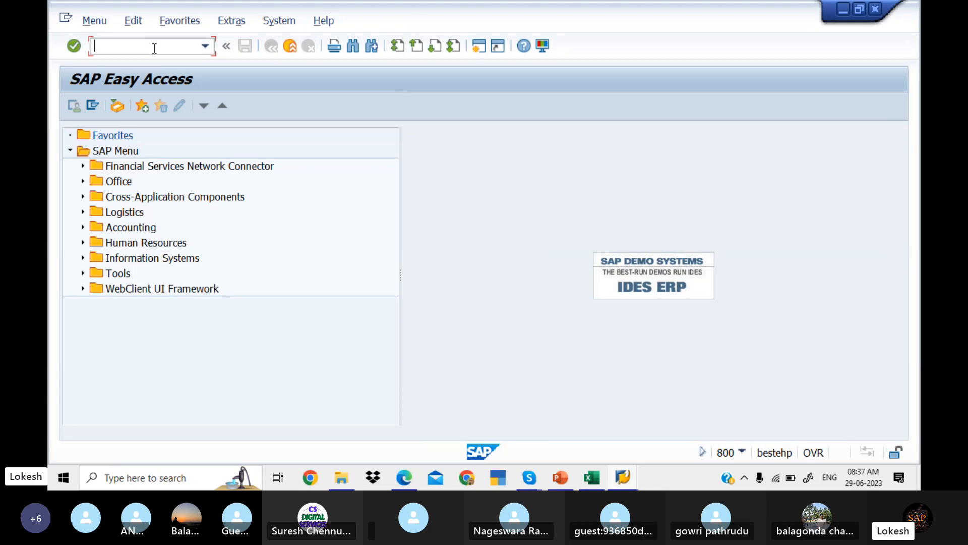
Open the assignment of number ranges to vendor account groups with transaction OBAS
{"action": "type", "text": "OBAS"}
{"action": "key", "text": "Return"}
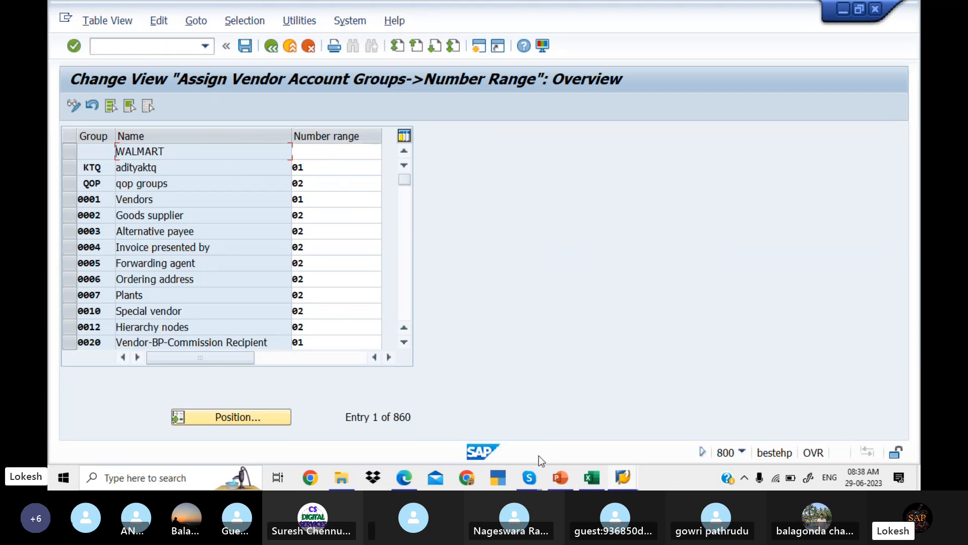
Look up the transaction code for creating number ranges in the Accounts Payable worksheet in Excel, then return to the SAP session
{"action": "left_click", "coordinate": [591, 476]}
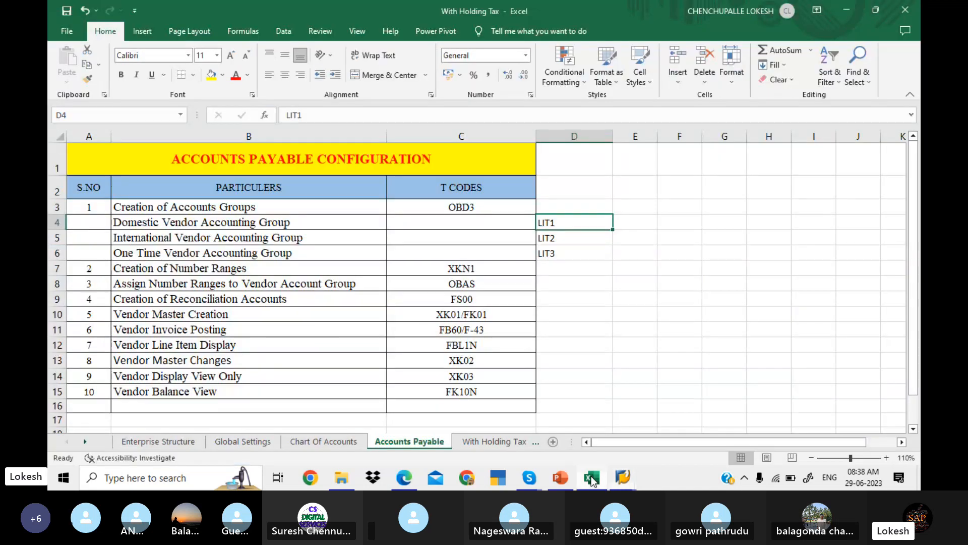
{"action": "left_click", "coordinate": [472, 286]}
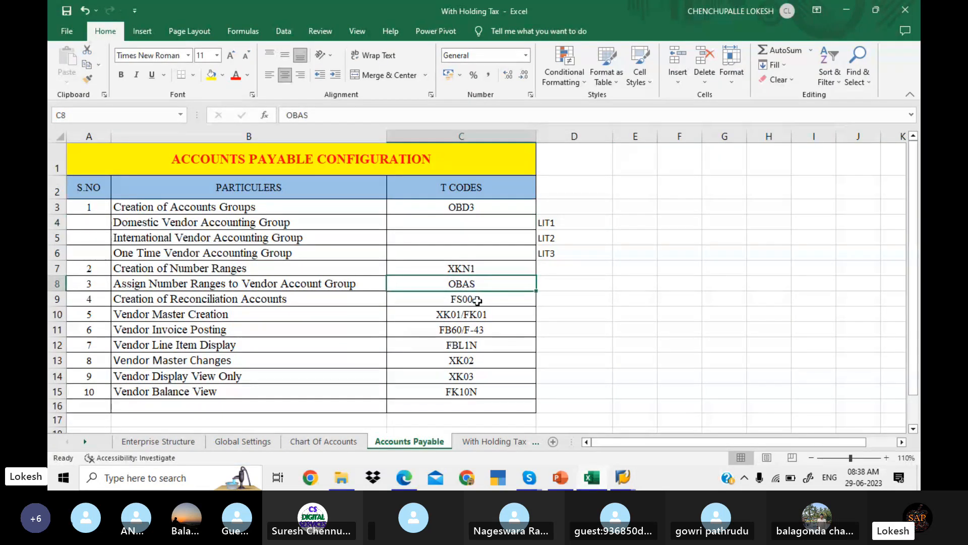
{"action": "left_click", "coordinate": [484, 268]}
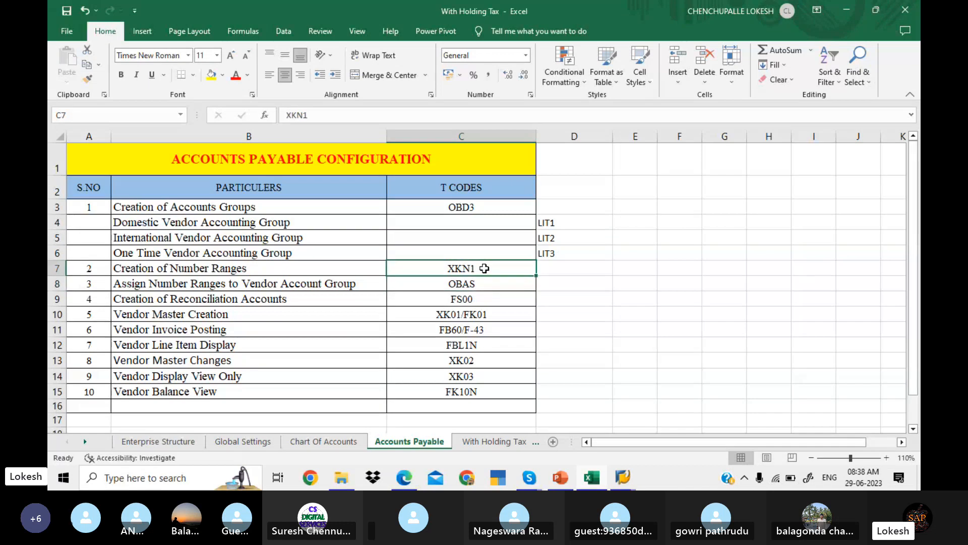
{"action": "left_click", "coordinate": [621, 478]}
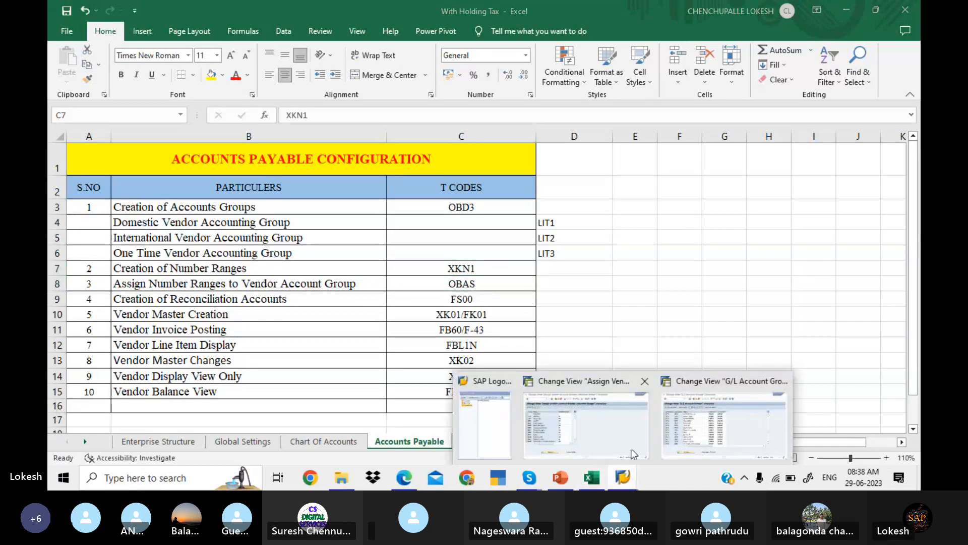
{"action": "left_click", "coordinate": [618, 425]}
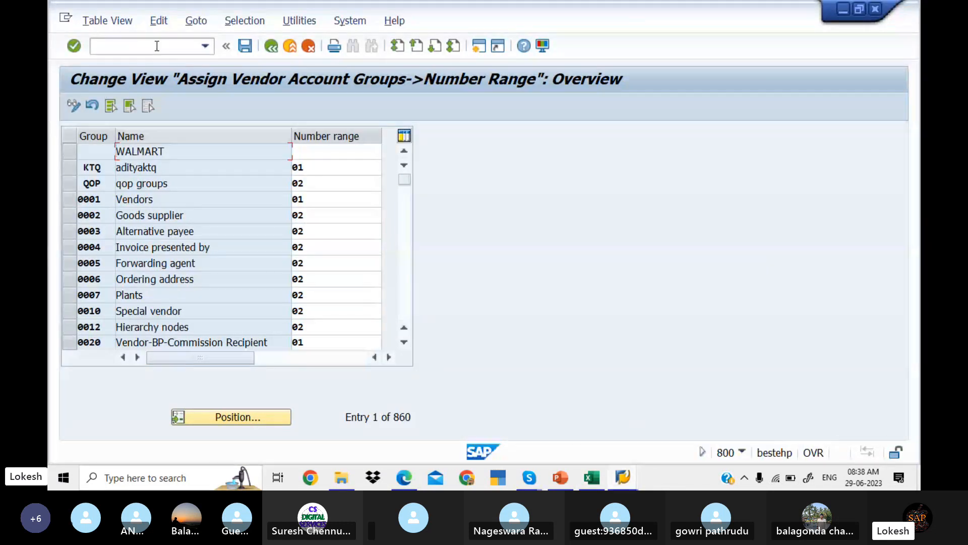
Start transaction XKN1 from the current session and open the vendor number range intervals for maintenance
{"action": "type", "text": "/NXKN1"}
{"action": "key", "text": "Return"}
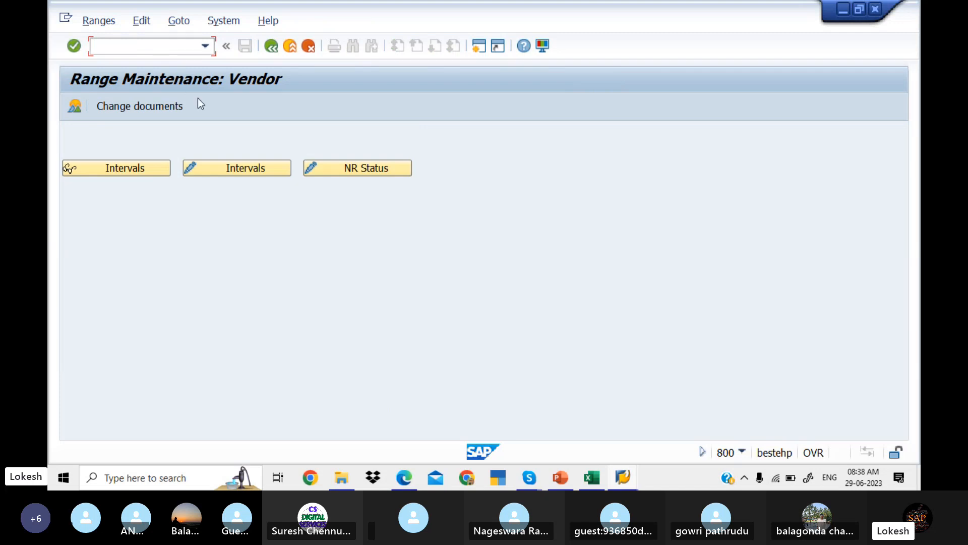
{"action": "left_click", "coordinate": [245, 168]}
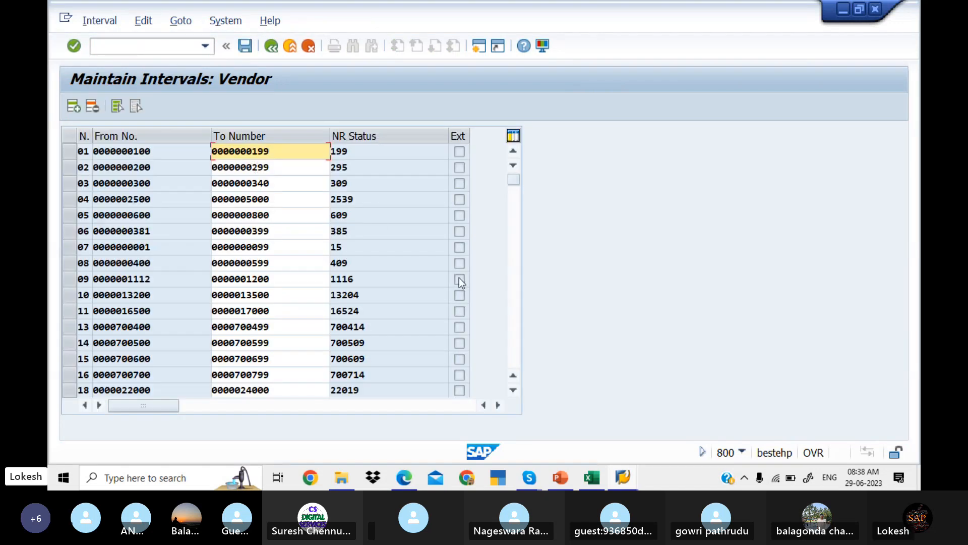
Examine the starting number, ending number and current number status of vendor number range 25
{"action": "left_click", "coordinate": [516, 307]}
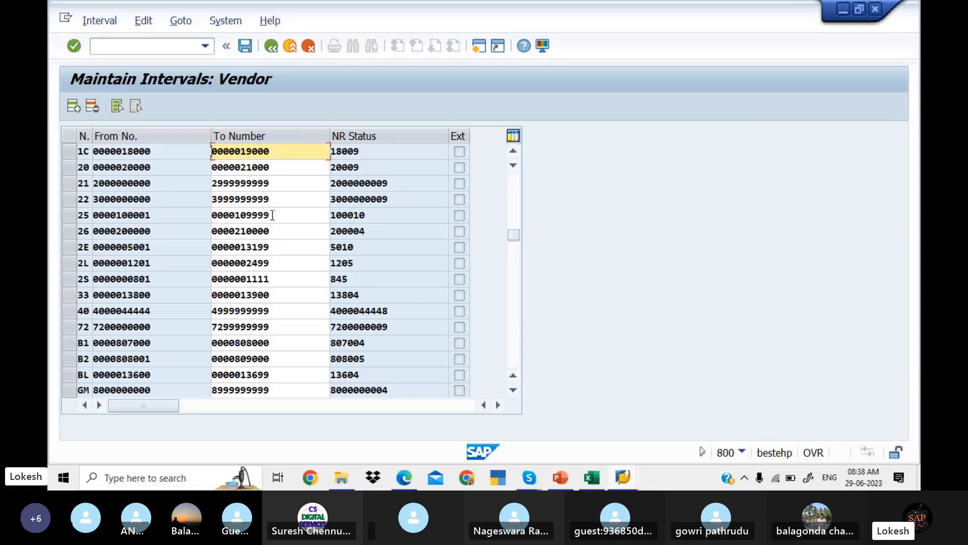
{"action": "left_click", "coordinate": [277, 216]}
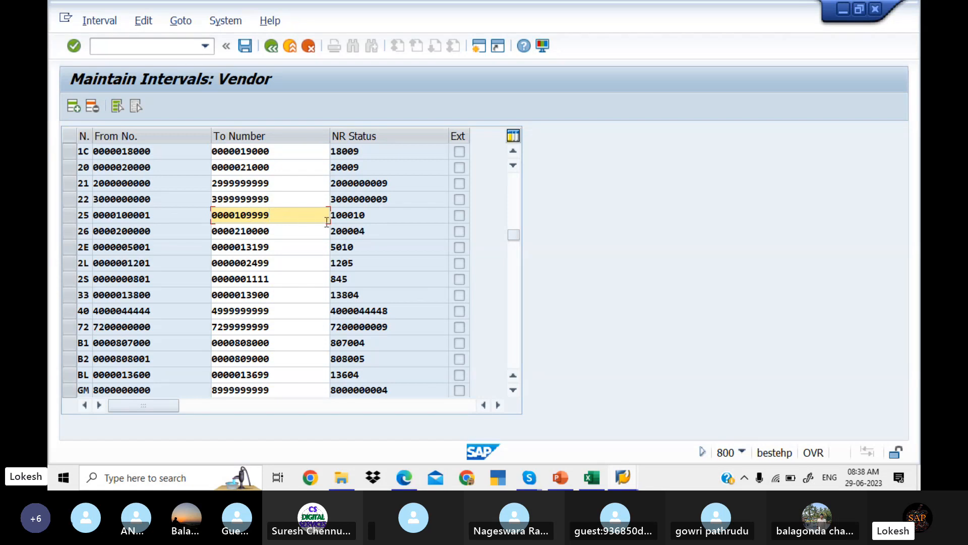
{"action": "left_click", "coordinate": [374, 219]}
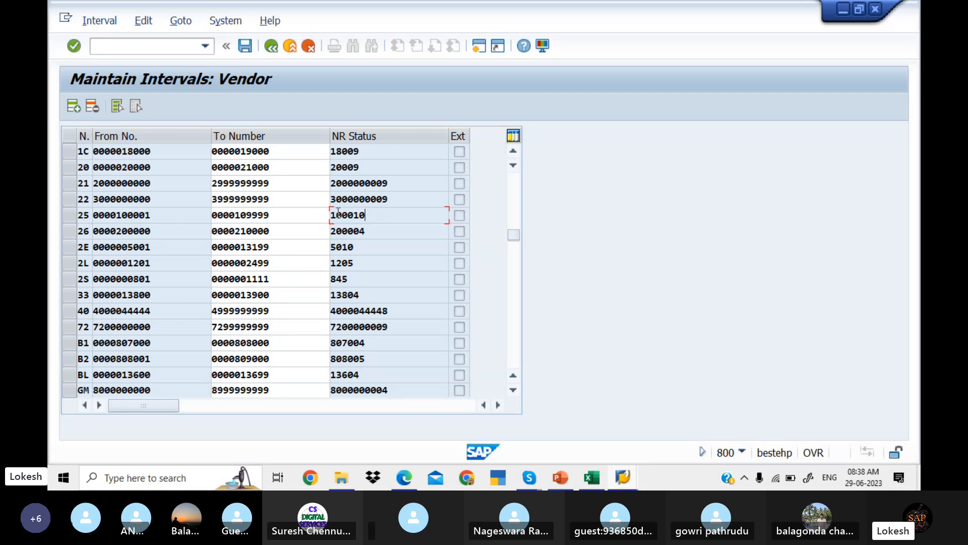
{"action": "left_click", "coordinate": [175, 216]}
{"action": "left_click", "coordinate": [284, 215]}
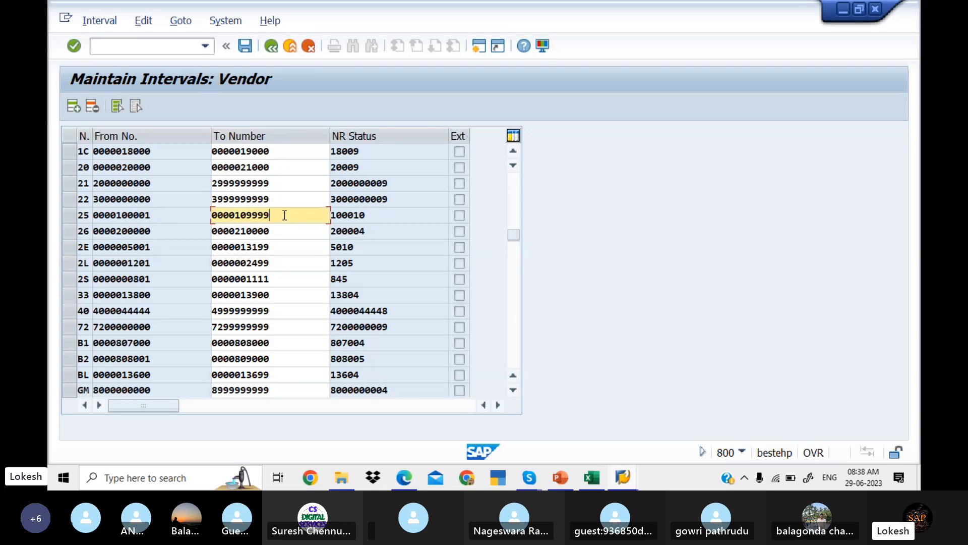
{"action": "left_click", "coordinate": [376, 215]}
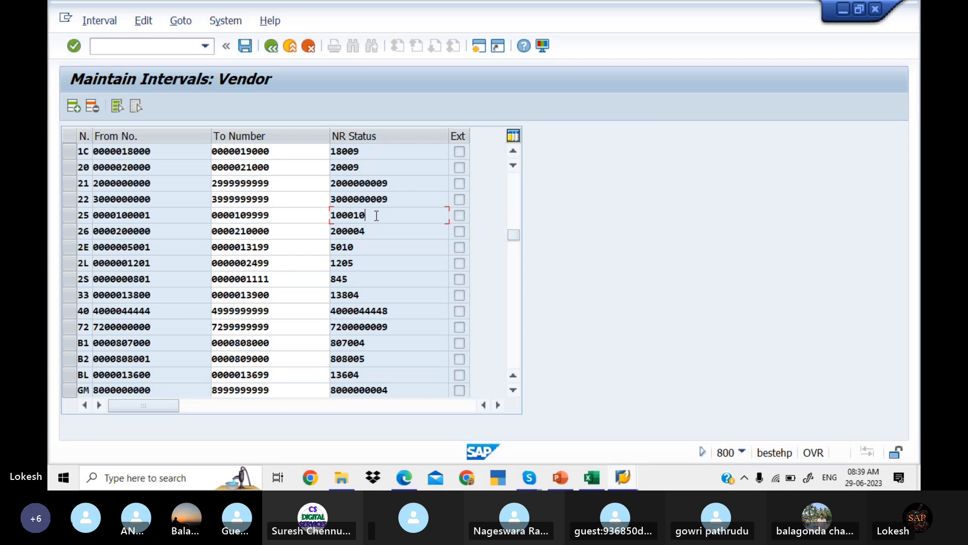
{"action": "left_click", "coordinate": [182, 217]}
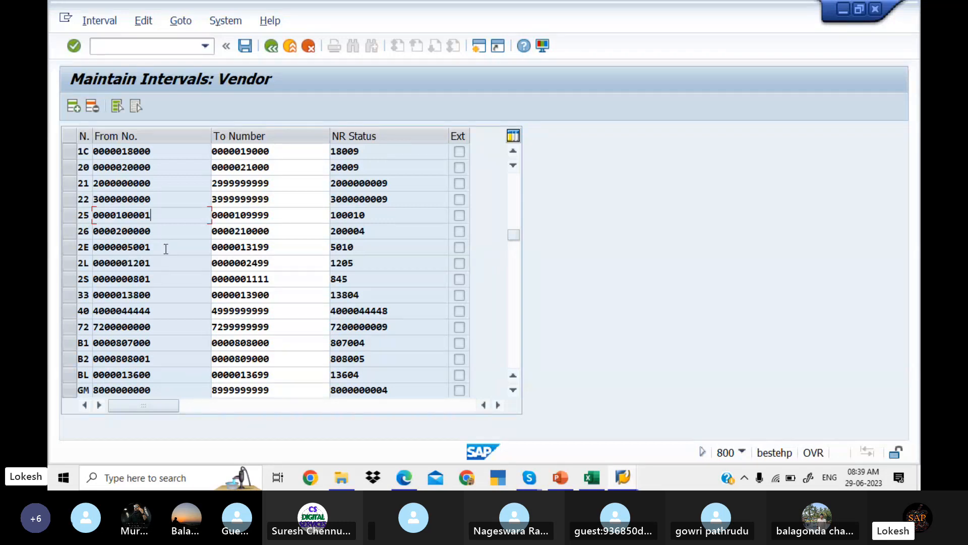
Browse the other vendor number range intervals and compare their number limits and status
{"action": "left_click", "coordinate": [179, 327]}
{"action": "left_click", "coordinate": [513, 166]}
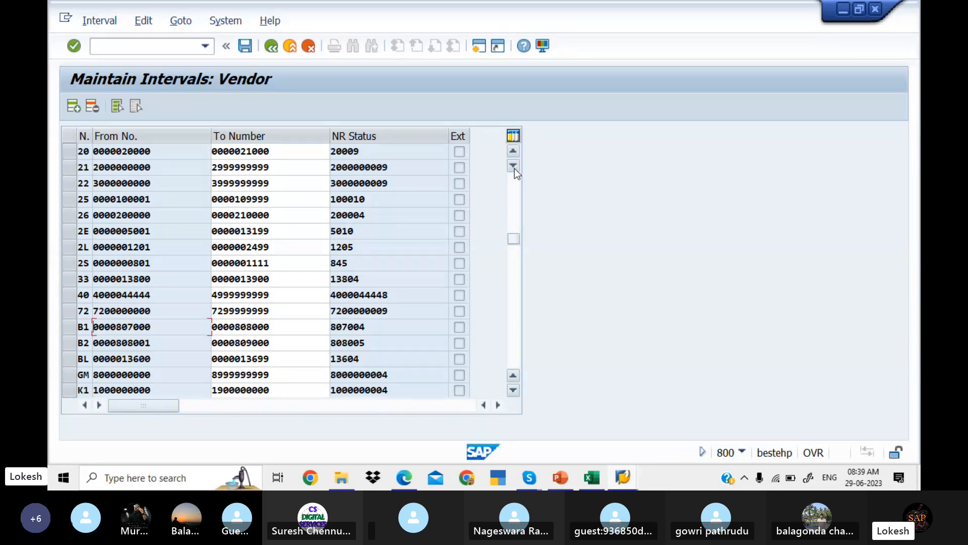
{"action": "left_click", "coordinate": [513, 166]}
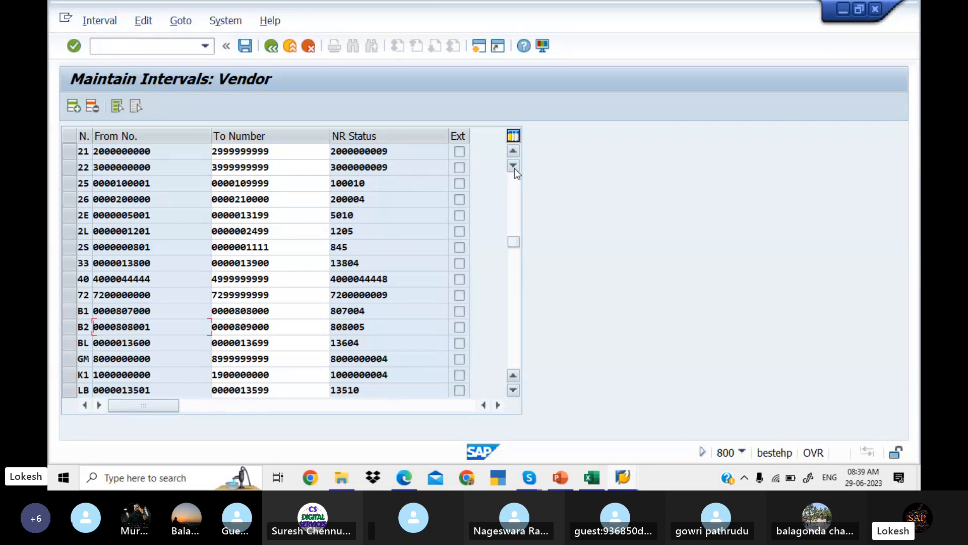
{"action": "left_click", "coordinate": [514, 166]}
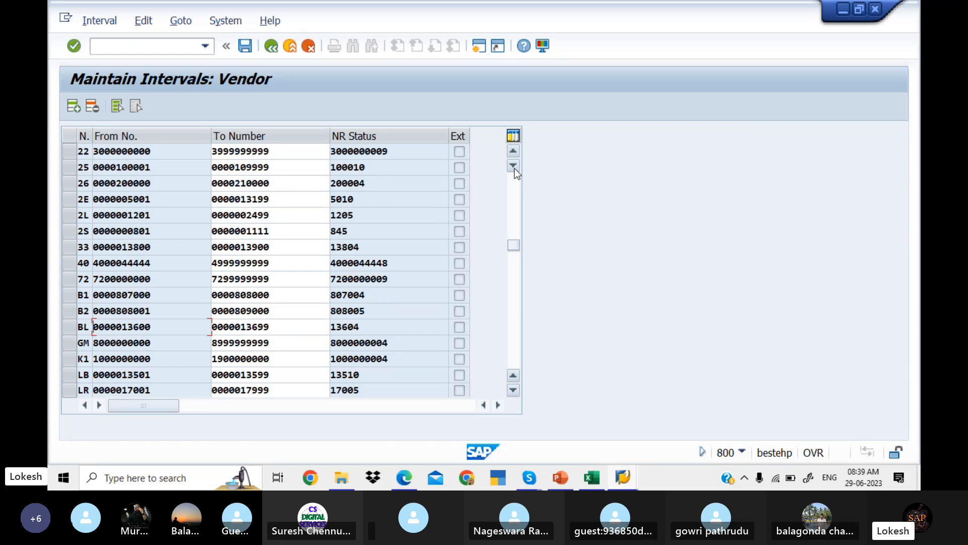
{"action": "left_click", "coordinate": [513, 166]}
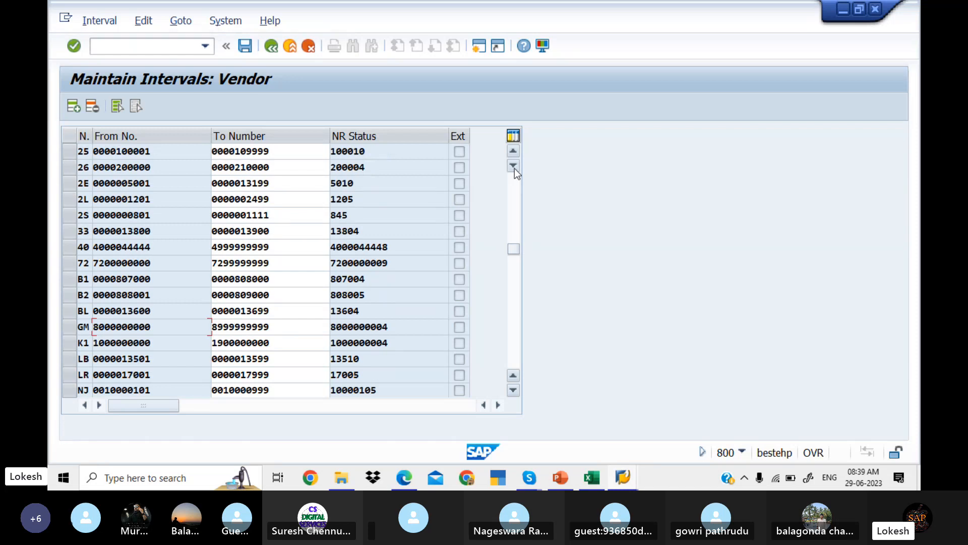
{"action": "left_click", "coordinate": [514, 192]}
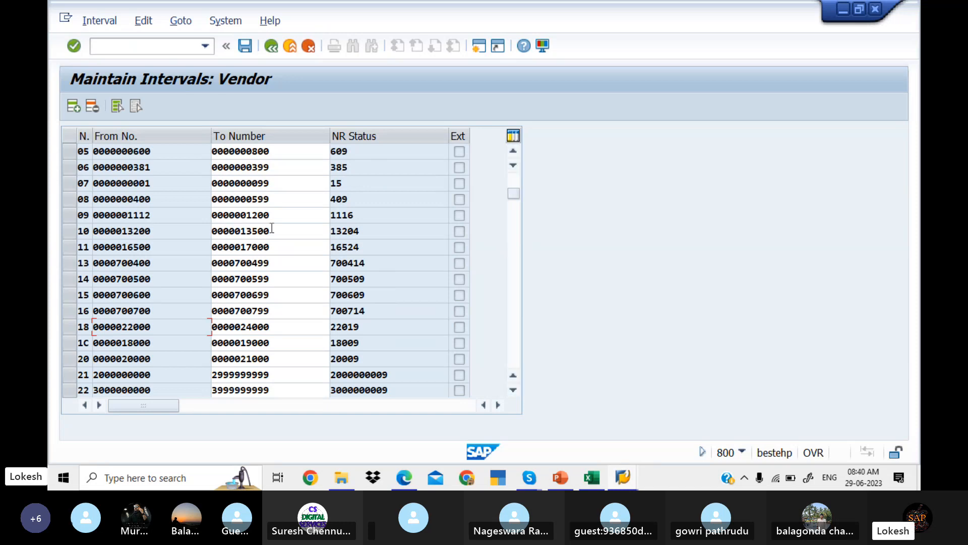
Check vendor number range 10, look up the number range assignment transaction code in the Accounts Payable worksheet in Excel, and return to SAP
{"action": "left_click", "coordinate": [177, 217]}
{"action": "left_click", "coordinate": [176, 235]}
{"action": "mouse_move", "coordinate": [600, 480]}
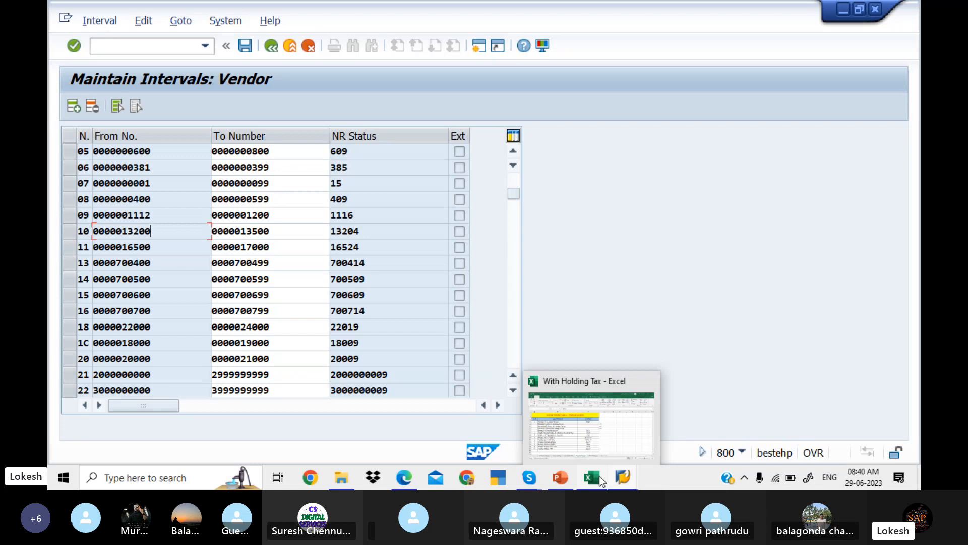
{"action": "left_click", "coordinate": [584, 428]}
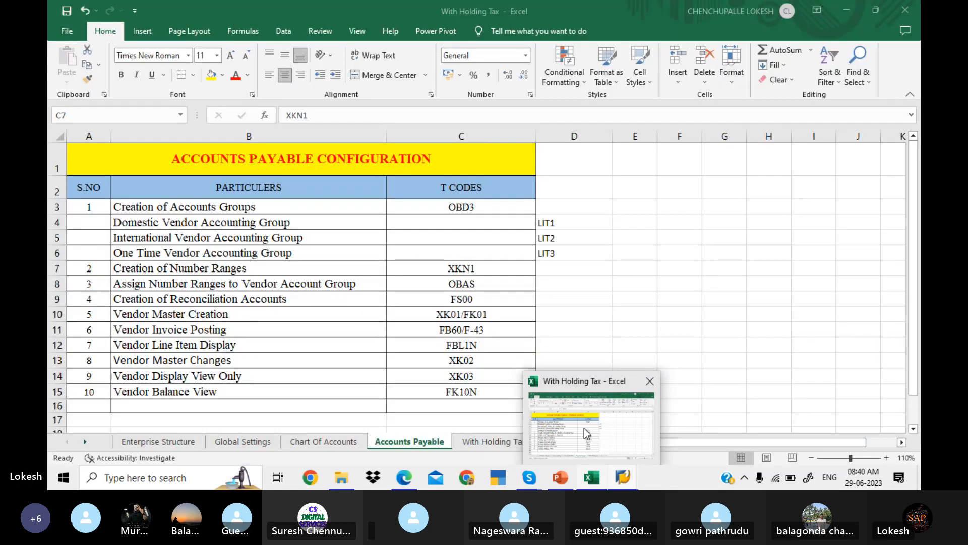
{"action": "left_click", "coordinate": [622, 480]}
{"action": "left_click", "coordinate": [635, 426]}
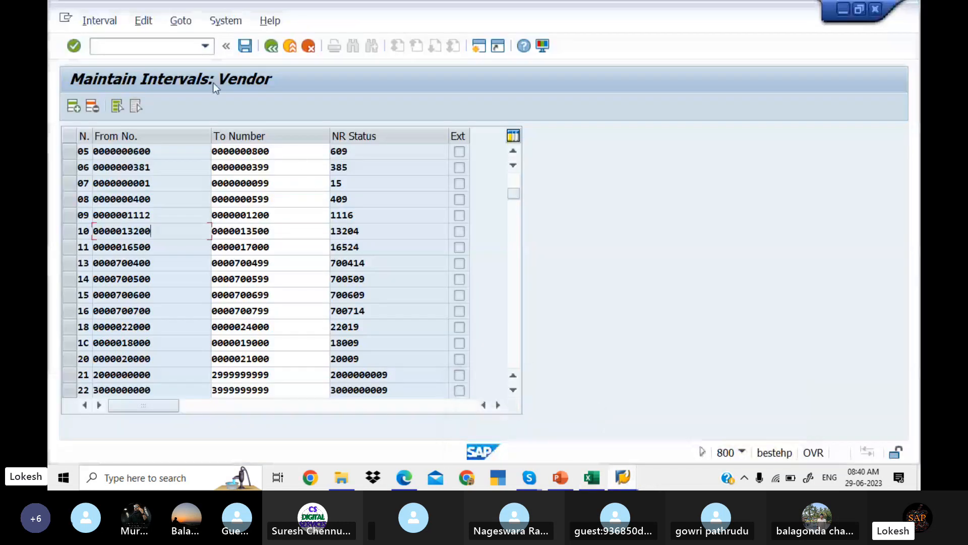
Start transaction OBAS from the current session and position the account group list at LIT1
{"action": "left_click", "coordinate": [163, 45]}
{"action": "type", "text": "/NOB"}
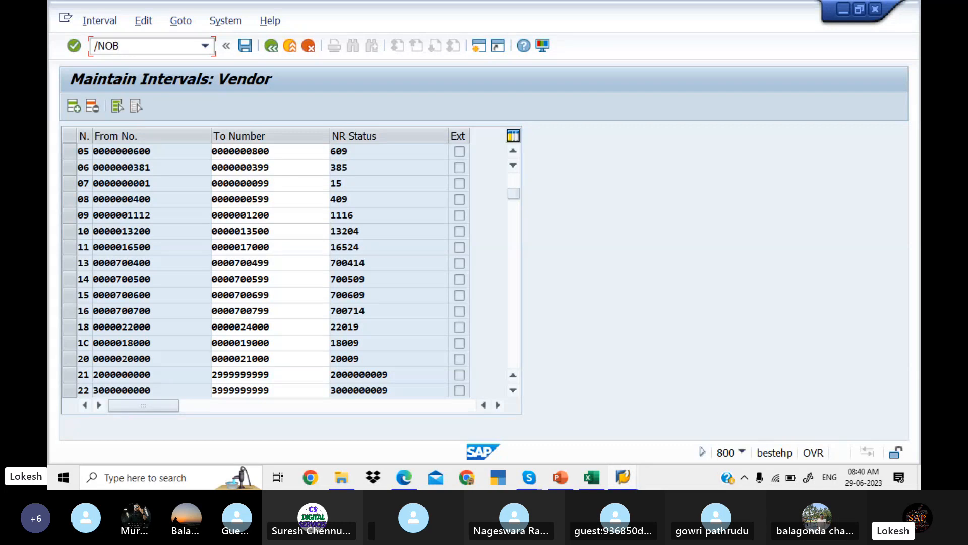
{"action": "type", "text": "AS"}
{"action": "key", "text": "Return"}
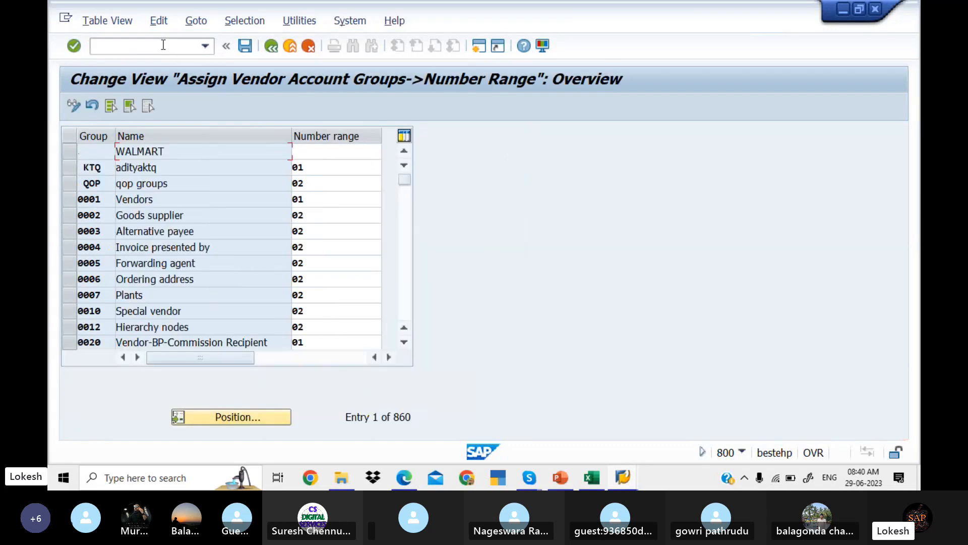
{"action": "left_click", "coordinate": [240, 415]}
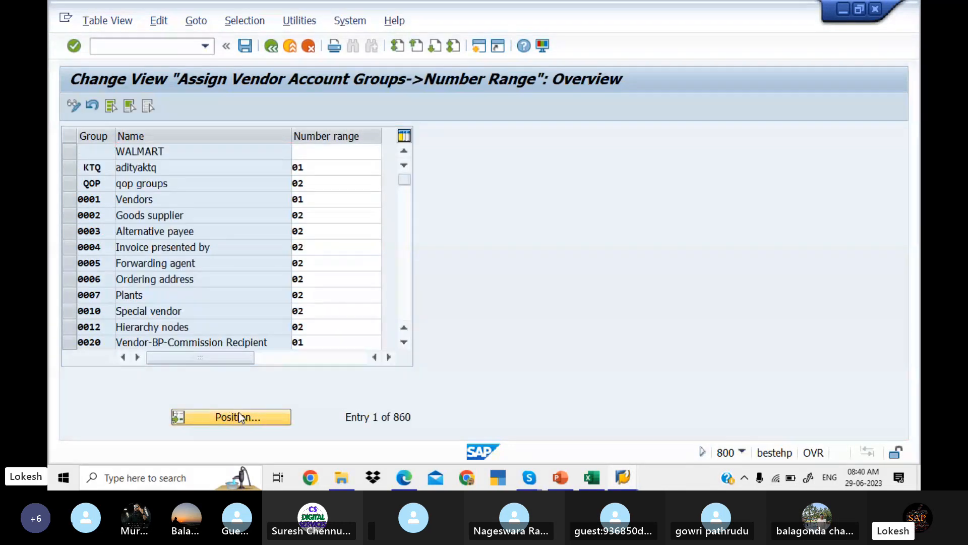
{"action": "type", "text": "LSTS"}
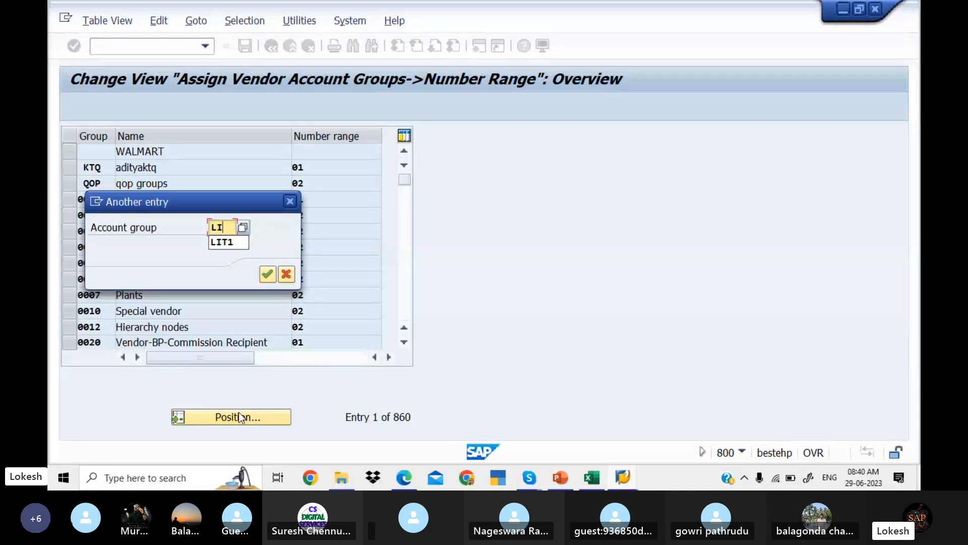
{"action": "key", "text": "Return"}
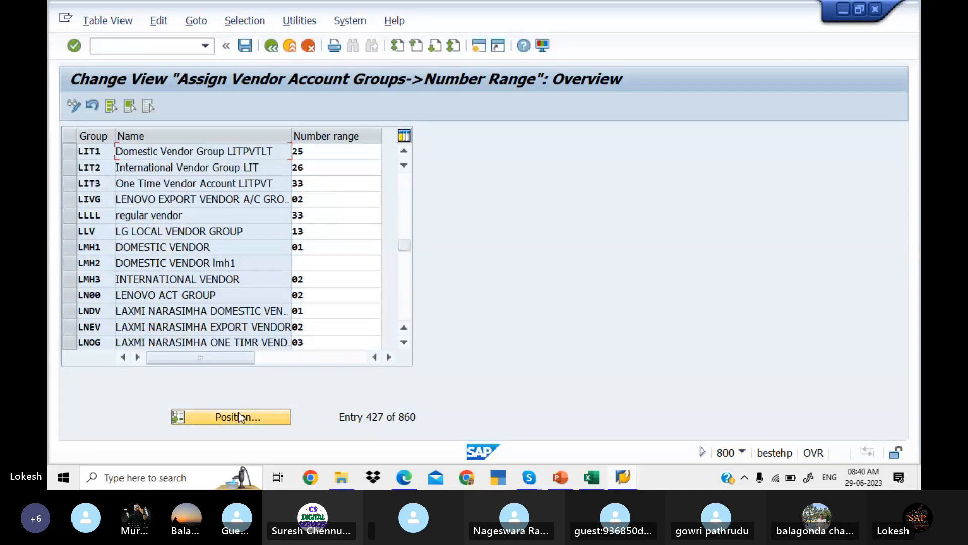
Assign number range 10 to vendor account group LIT1 and save it under the proposed Accounts Payable customizing request
{"action": "left_click", "coordinate": [316, 153]}
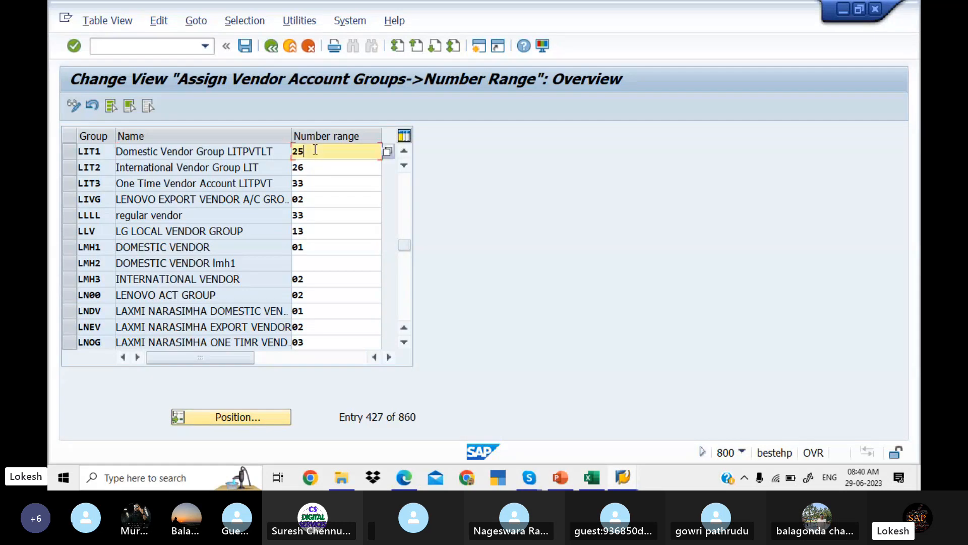
{"action": "key", "text": "BackSpace"}
{"action": "key", "text": "BackSpace"}
{"action": "type", "text": "10"}
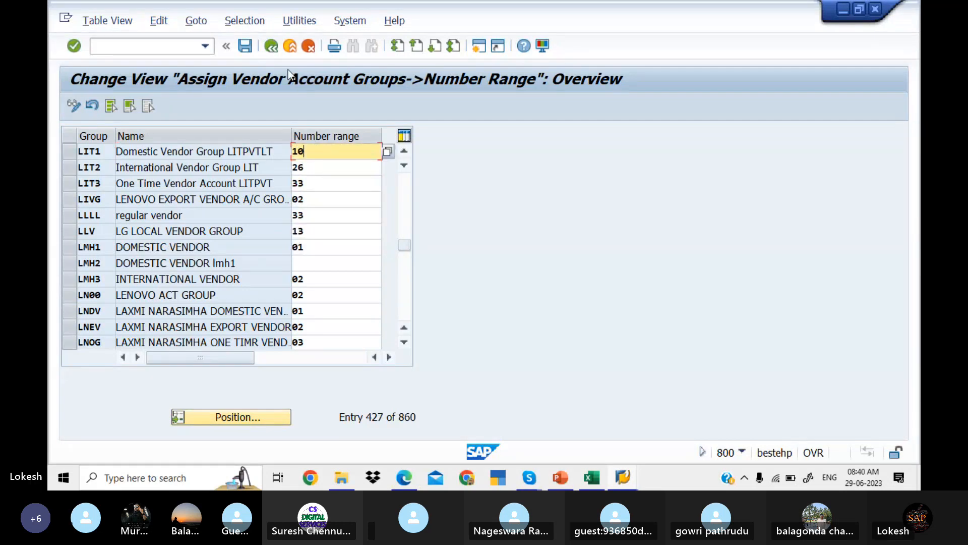
{"action": "left_click", "coordinate": [247, 50]}
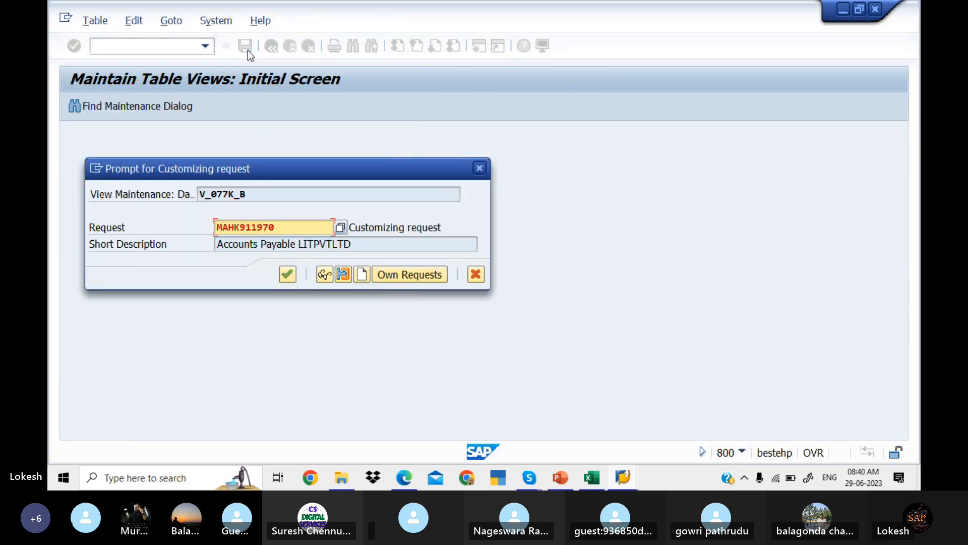
{"action": "left_click", "coordinate": [287, 274]}
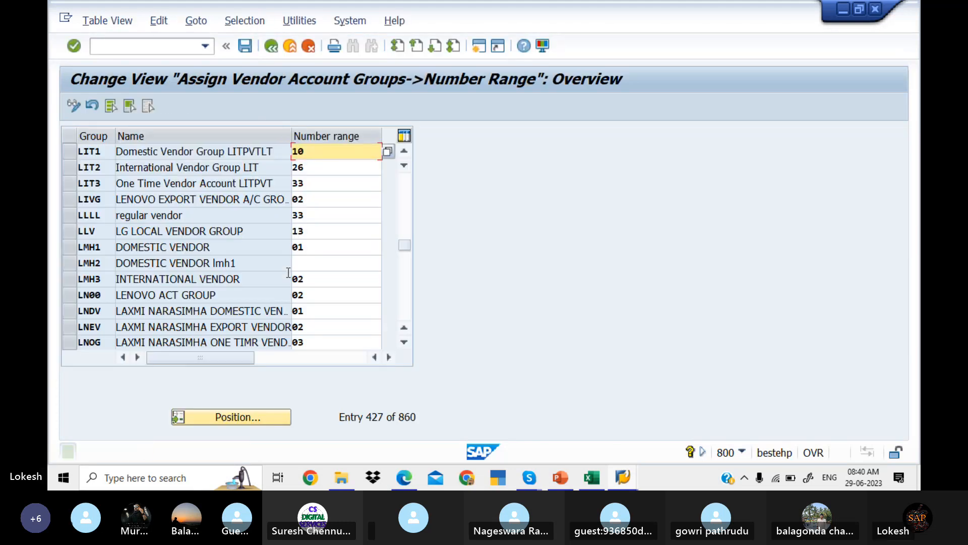
Start transaction XK01 and proceed with company code LIT1 and account group LIT1, leaving the vendor number blank
{"action": "left_click", "coordinate": [132, 46]}
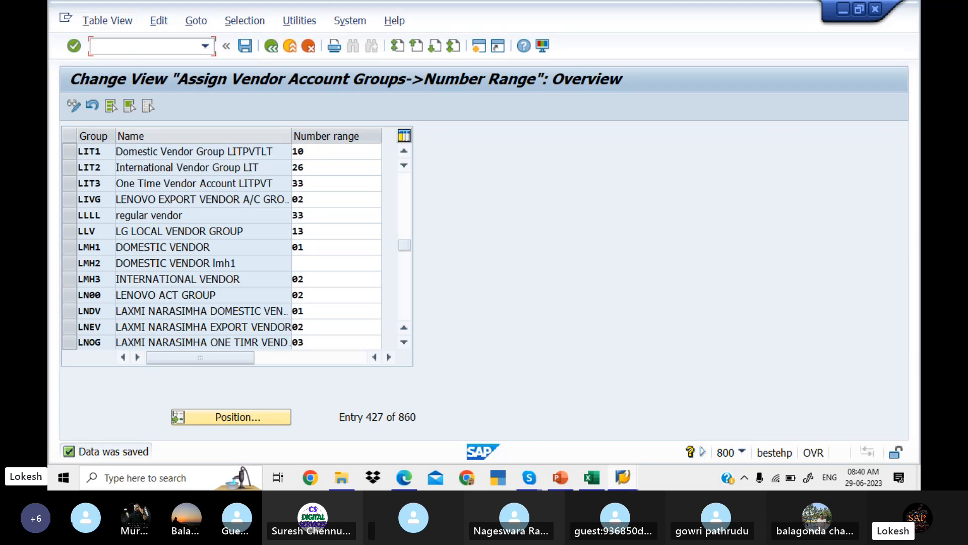
{"action": "type", "text": "/NXK01"}
{"action": "key", "text": "Return"}
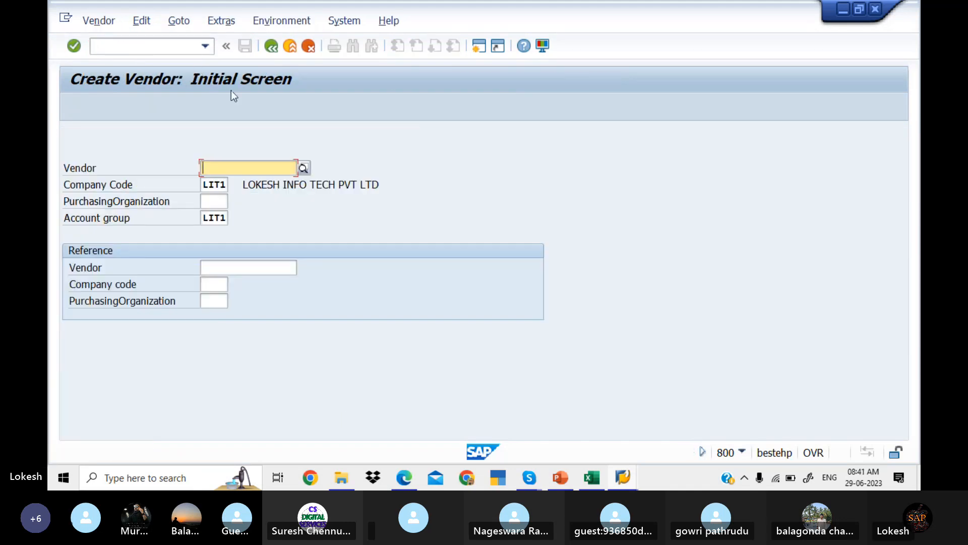
{"action": "key", "text": "Return"}
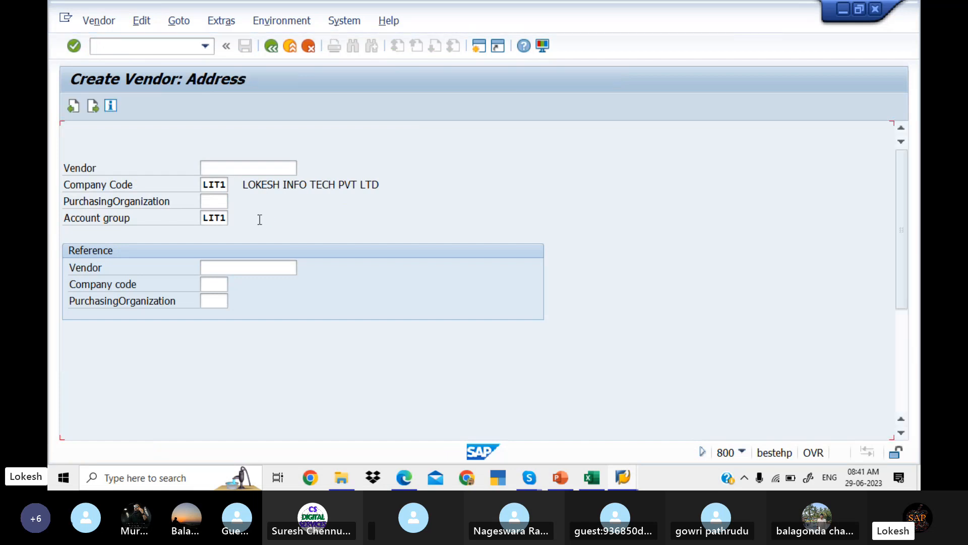
Set the new vendor's title to Company and its name to TECH INFO IT SOLUTIONS
{"action": "left_click", "coordinate": [354, 201]}
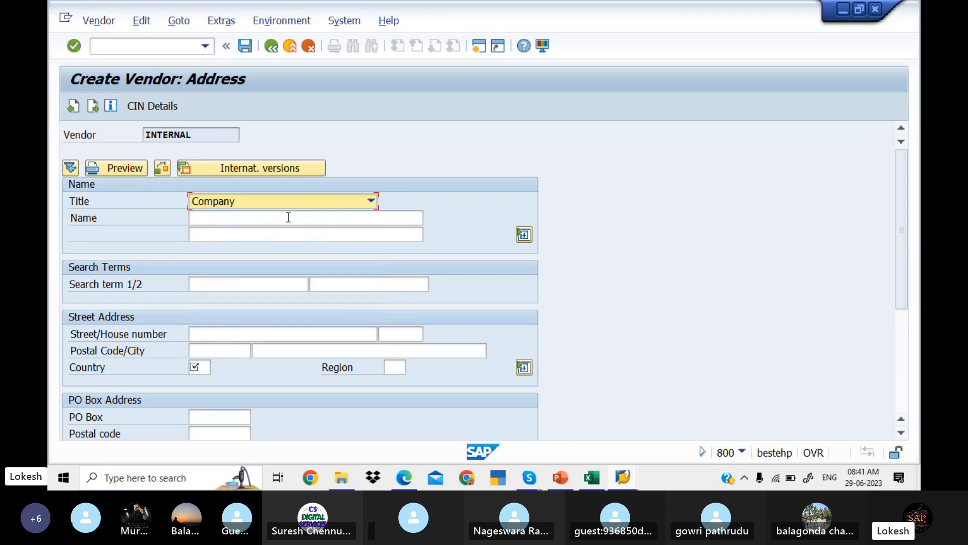
{"action": "left_click", "coordinate": [289, 217]}
{"action": "left_click", "coordinate": [296, 238]}
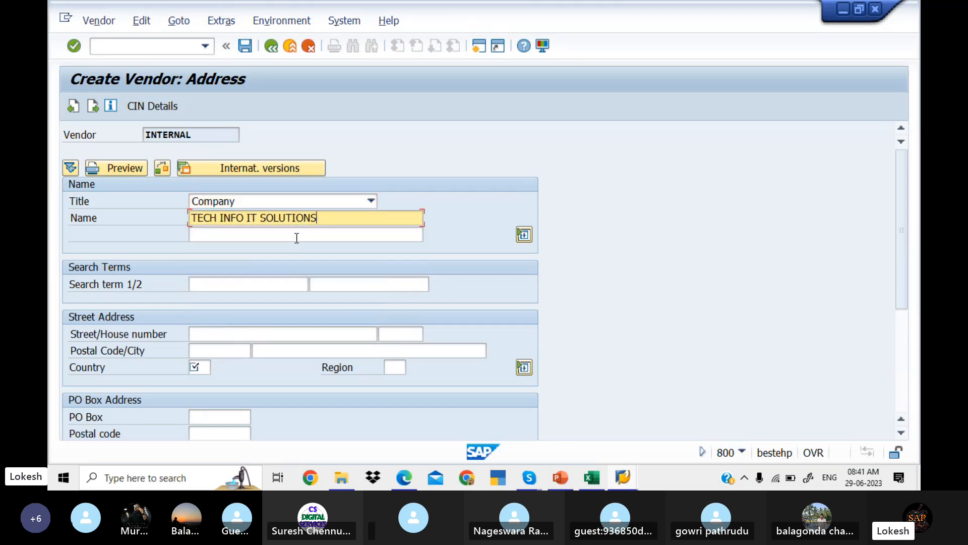
Fill in the vendor's street, house number, postal code and city, with country IN and region 36
{"action": "left_click", "coordinate": [274, 335]}
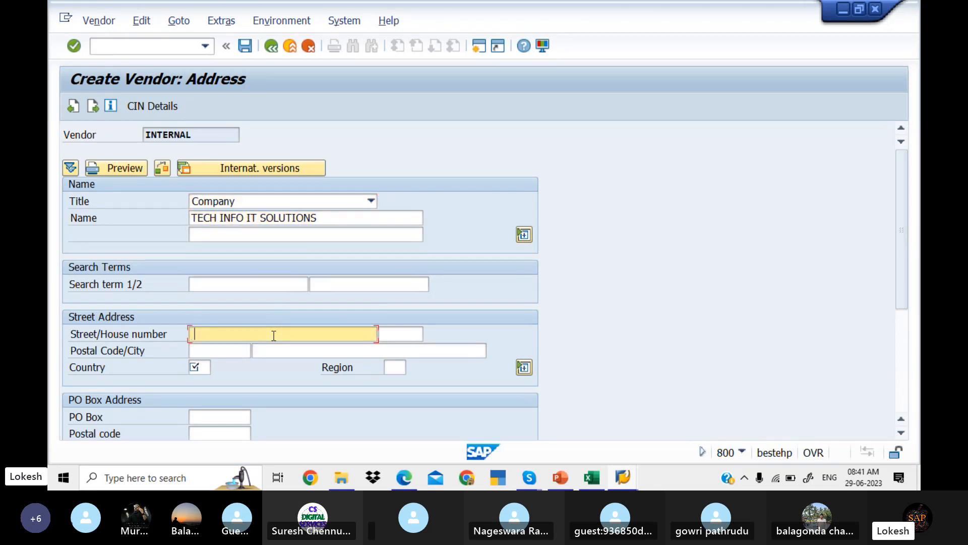
{"action": "type", "text": "SR"}
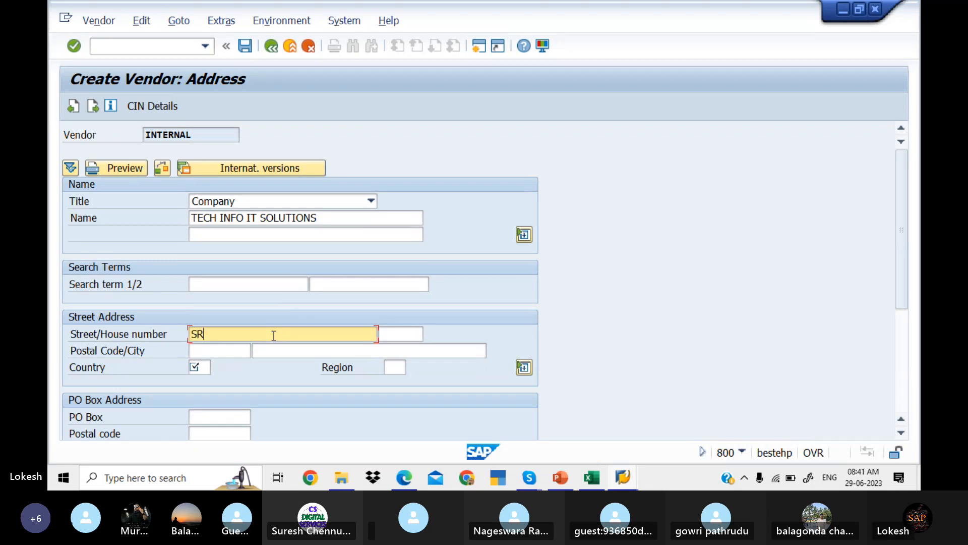
{"action": "type", "text": " NAGAR"}
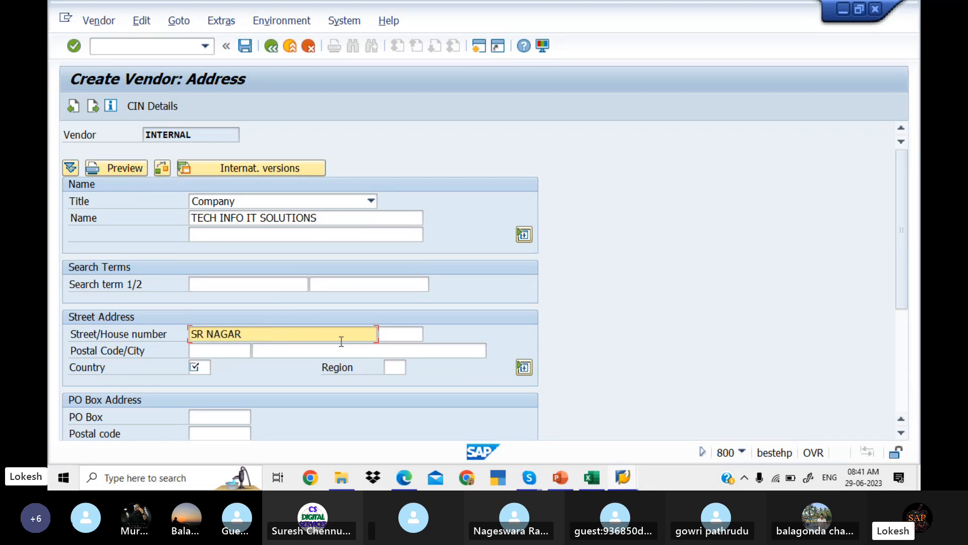
{"action": "left_click", "coordinate": [400, 335]}
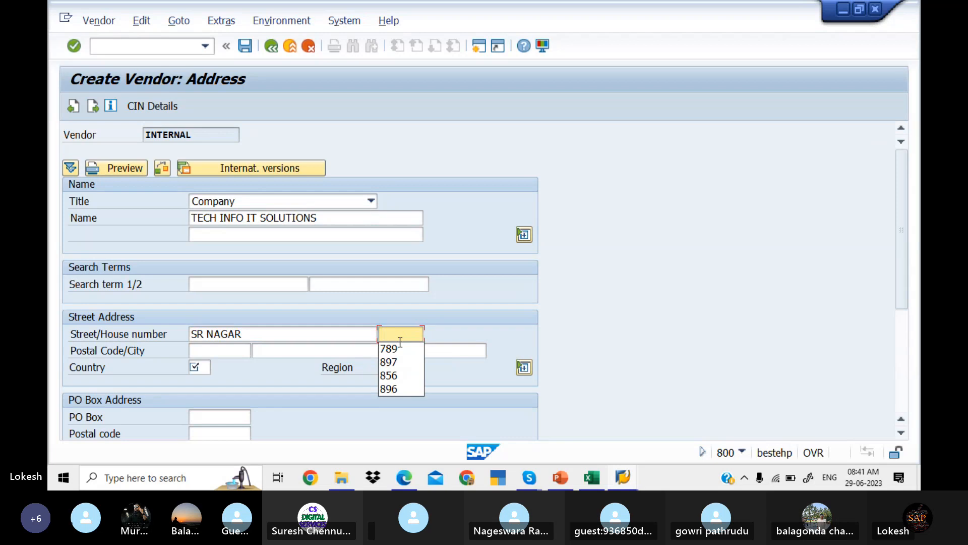
{"action": "left_click", "coordinate": [401, 349]}
{"action": "left_click", "coordinate": [241, 348]}
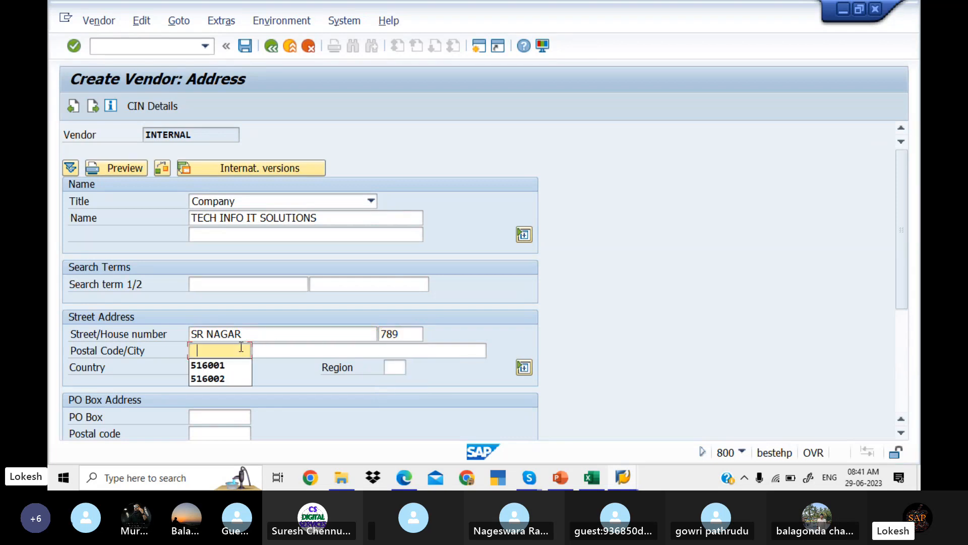
{"action": "left_click", "coordinate": [234, 367]}
{"action": "left_click", "coordinate": [284, 348]}
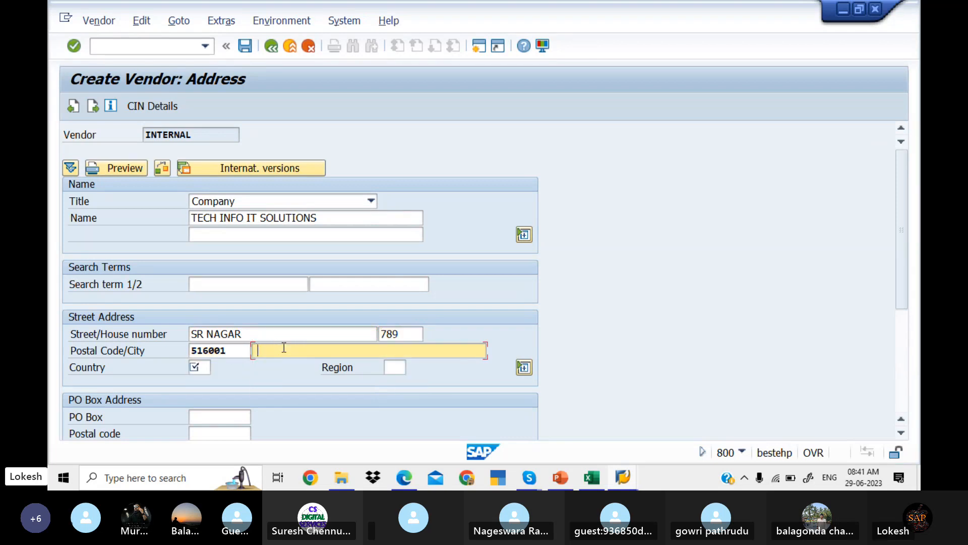
{"action": "left_click", "coordinate": [279, 364]}
{"action": "left_click", "coordinate": [206, 367]}
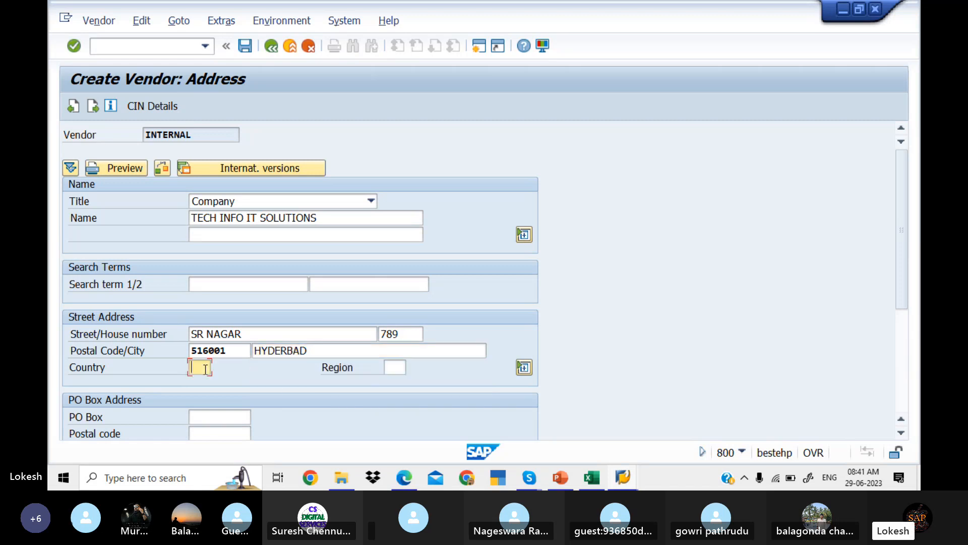
{"action": "left_click", "coordinate": [388, 367]}
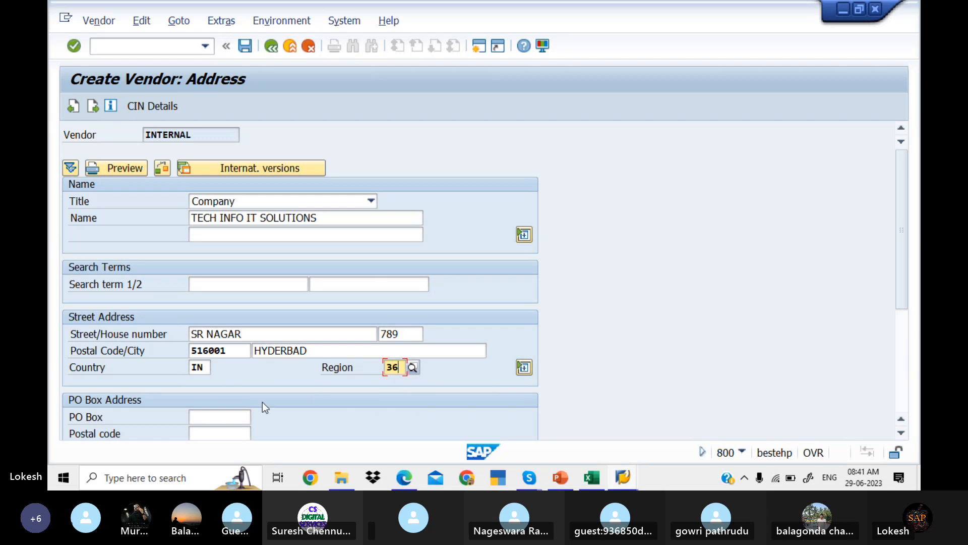
Fill in the vendor's PO box and its postal code from the previously used values
{"action": "left_click", "coordinate": [234, 414]}
{"action": "left_click", "coordinate": [212, 372]}
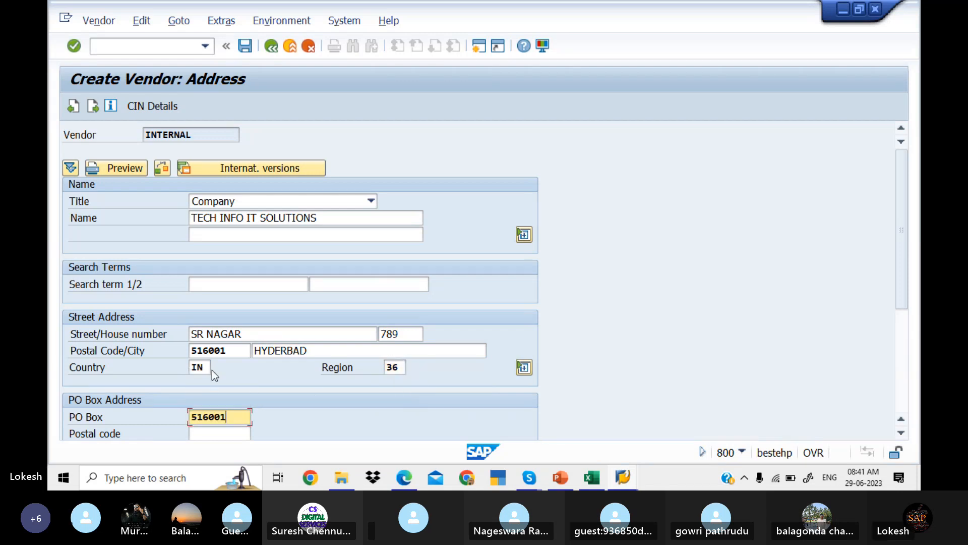
{"action": "left_click", "coordinate": [218, 430]}
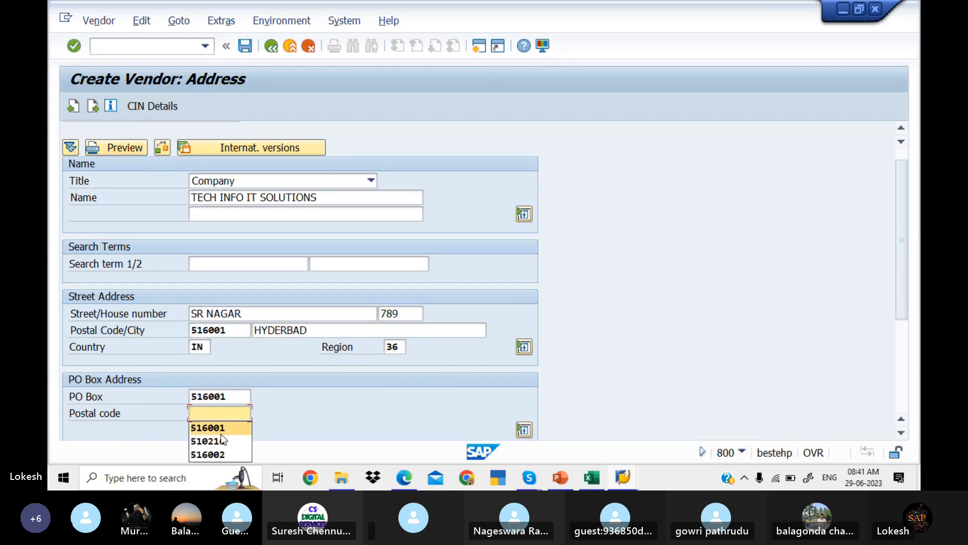
{"action": "left_click", "coordinate": [219, 428]}
Fill in the vendor's telephone, mobile phone and fax numbers in the communication data
{"action": "left_click_drag", "start_coordinate": [894, 285], "coordinate": [900, 370]}
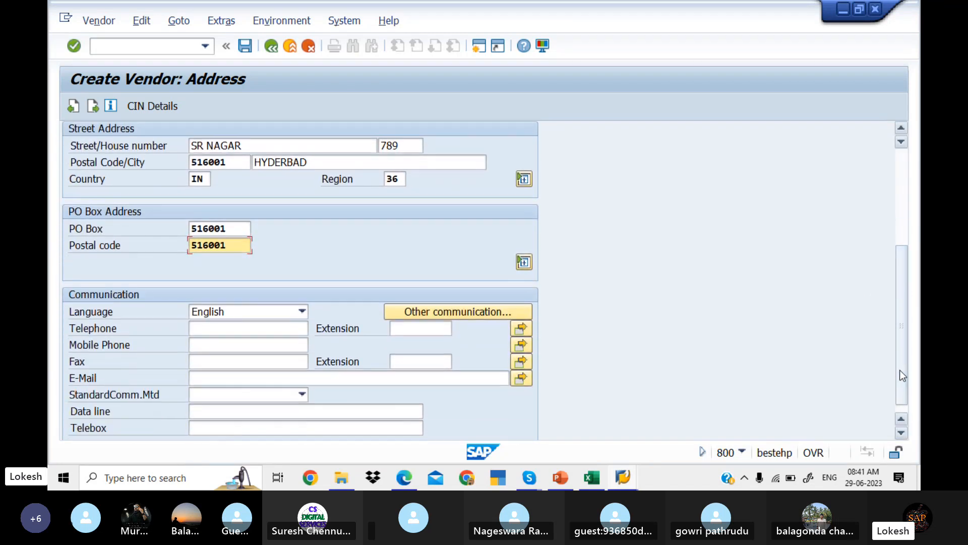
{"action": "left_click", "coordinate": [260, 331]}
{"action": "left_click", "coordinate": [262, 331]}
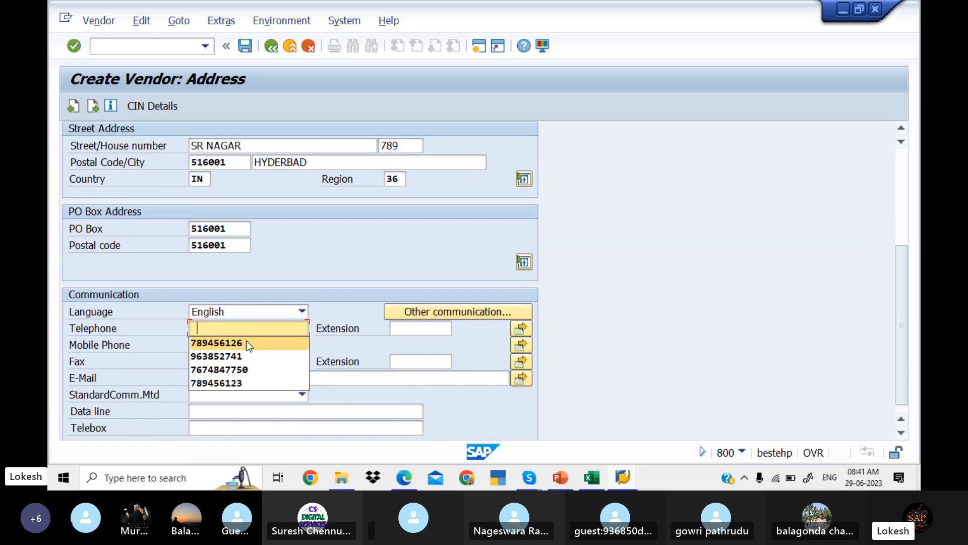
{"action": "left_click", "coordinate": [246, 341]}
{"action": "left_click", "coordinate": [248, 342]}
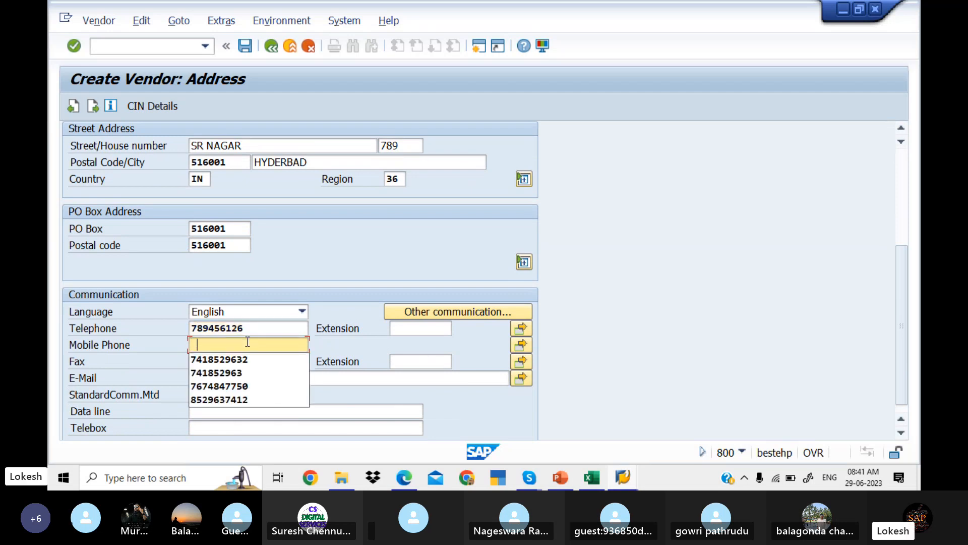
{"action": "left_click", "coordinate": [247, 372]}
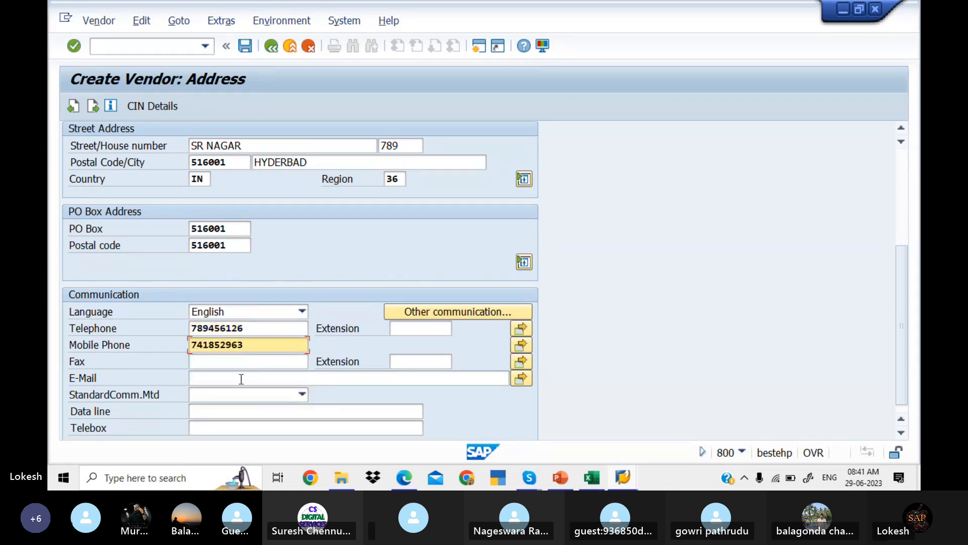
{"action": "left_click", "coordinate": [239, 362]}
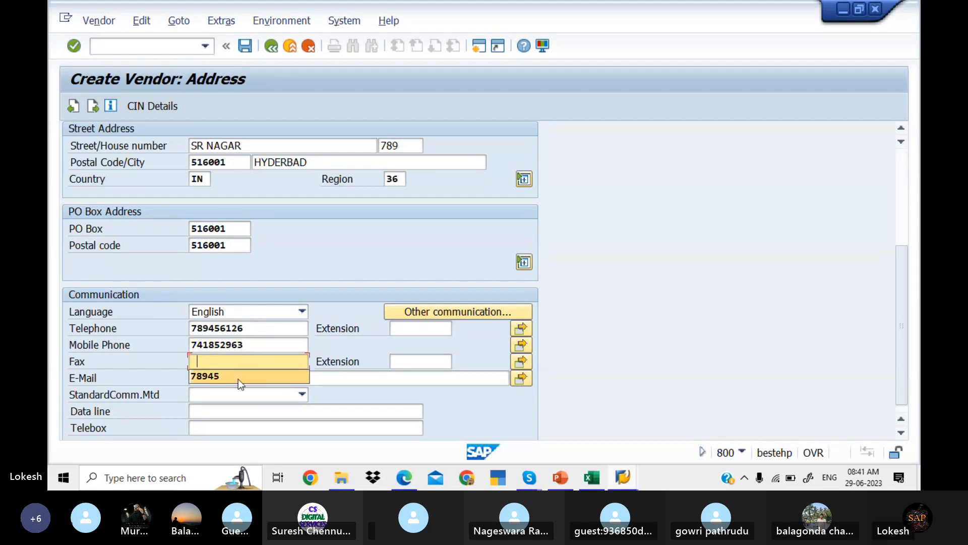
{"action": "left_click", "coordinate": [238, 377]}
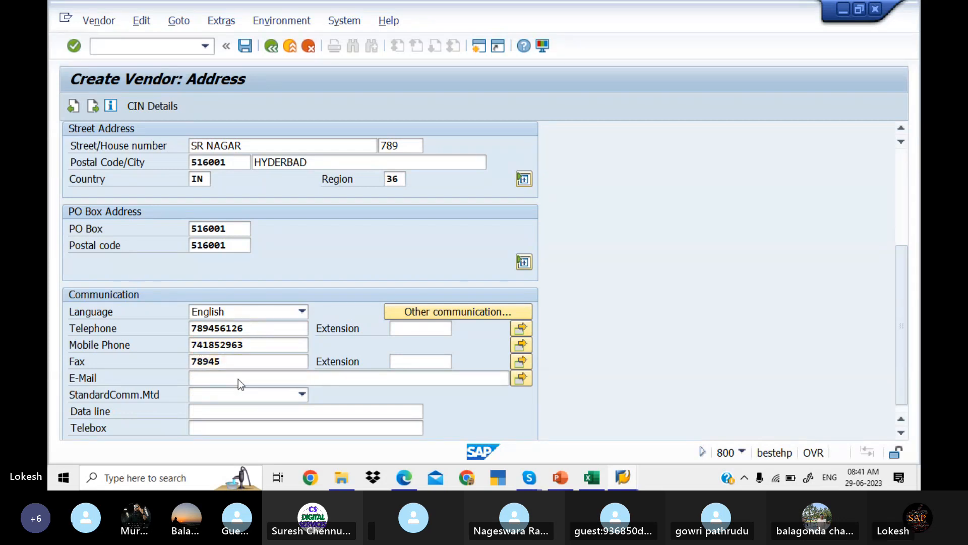
Proceed to the vendor's accounting information and set the reconciliation account to 100201
{"action": "key", "text": "Return"}
{"action": "key", "text": "Return"}
{"action": "key", "text": "Return"}
{"action": "key", "text": "Return"}
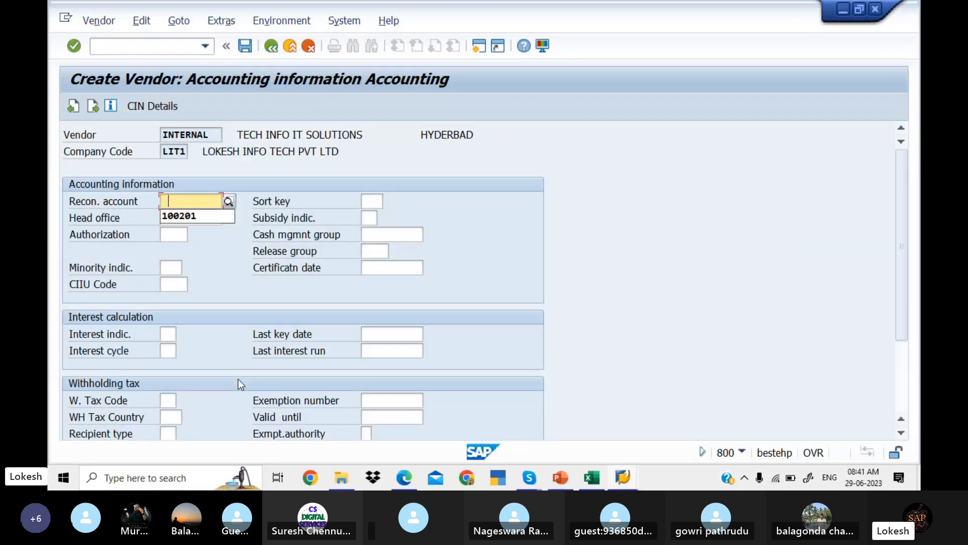
{"action": "key", "text": "Down"}
{"action": "key", "text": "Tab"}
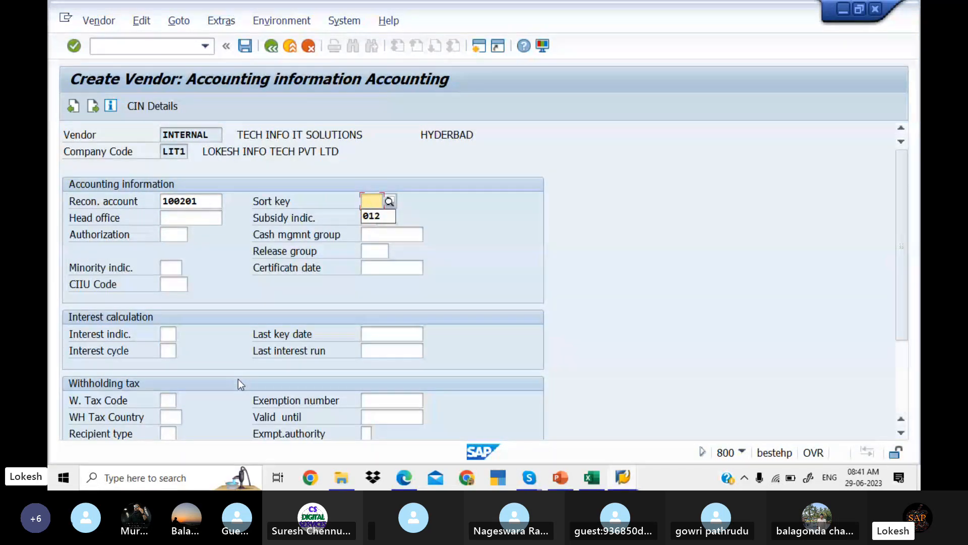
Set the vendor's sort key to 012 and the cash management group to A4
{"action": "key", "text": "Down"}
{"action": "key", "text": "Tab"}
{"action": "key", "text": "Tab"}
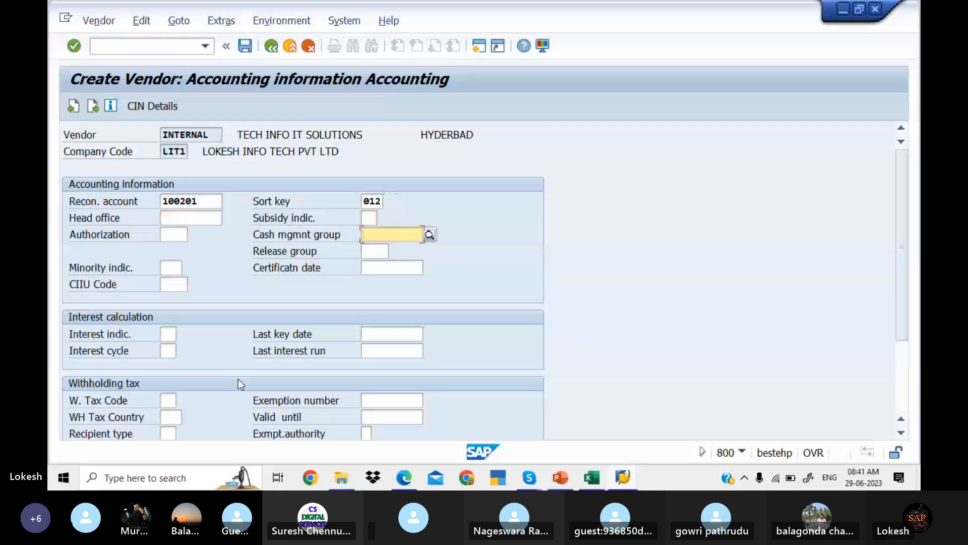
{"action": "key", "text": "Down"}
{"action": "key", "text": "Tab"}
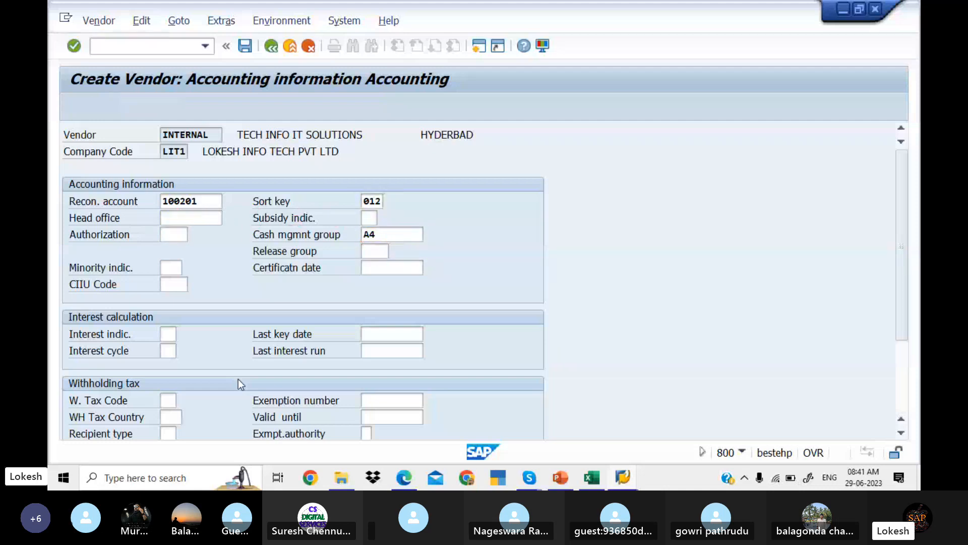
Set the vendor's payment terms to 0001 and save the vendor from the correspondence data
{"action": "key", "text": "Return"}
{"action": "key", "text": "Down"}
{"action": "key", "text": "Tab"}
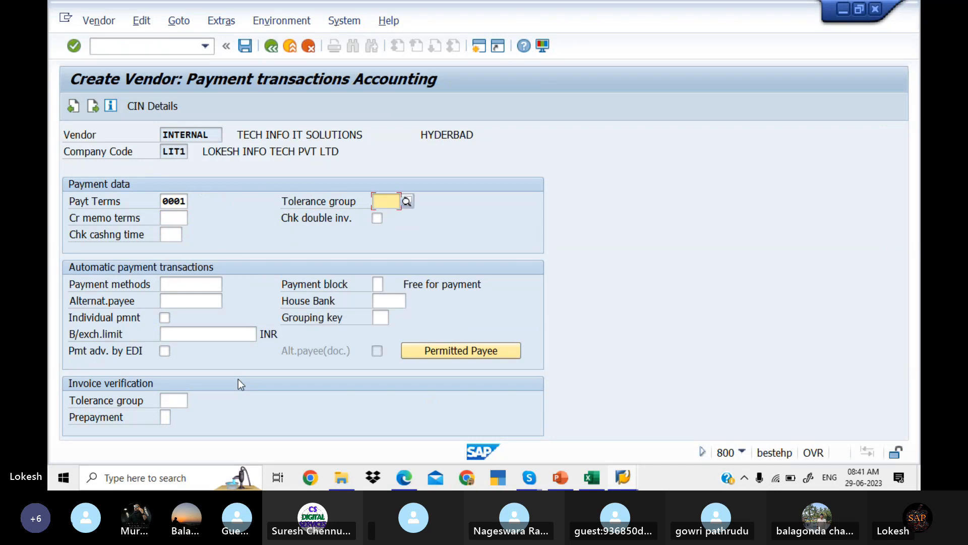
{"action": "key", "text": "Return"}
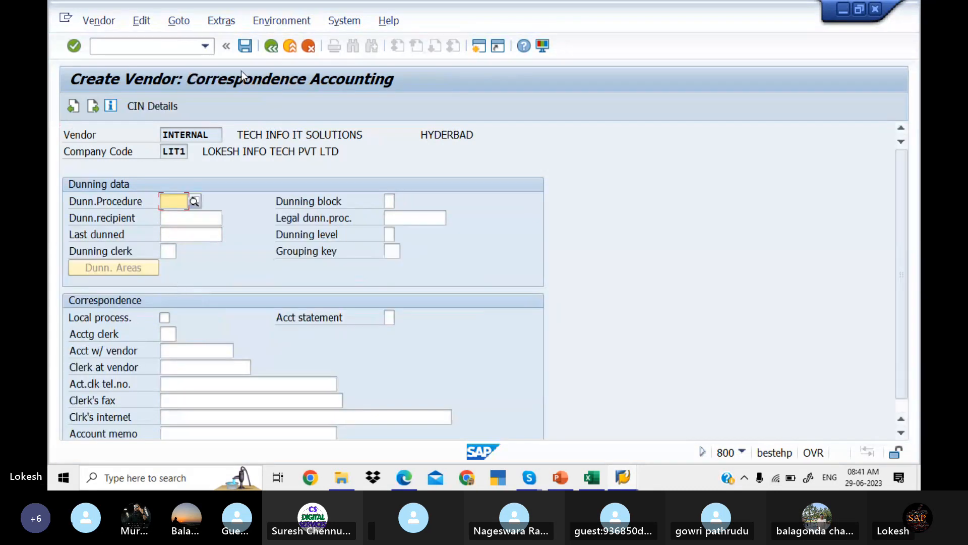
{"action": "left_click", "coordinate": [245, 50]}
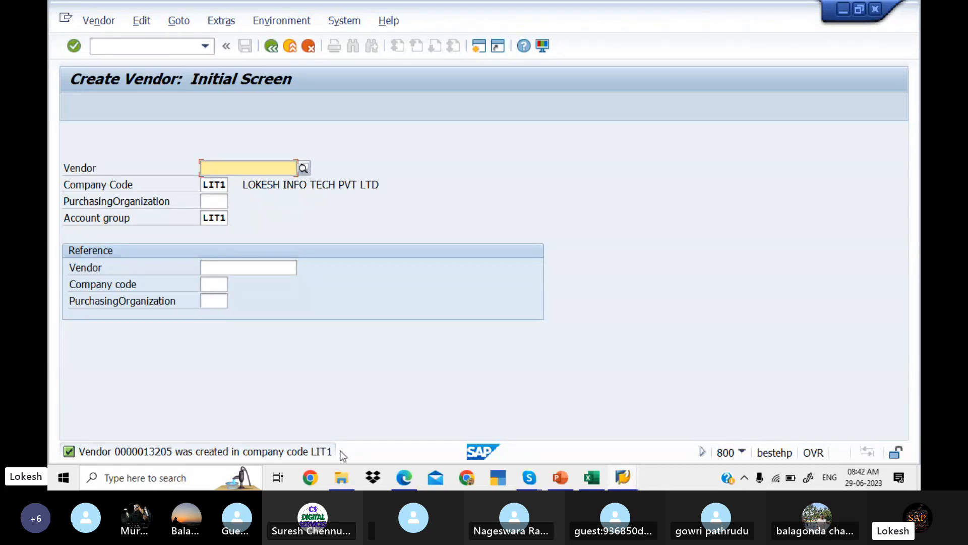
Start another vendor in company code LIT1 and account group LIT1, with title Company and name PRIIYA PVT LTD
{"action": "key", "text": "Return"}
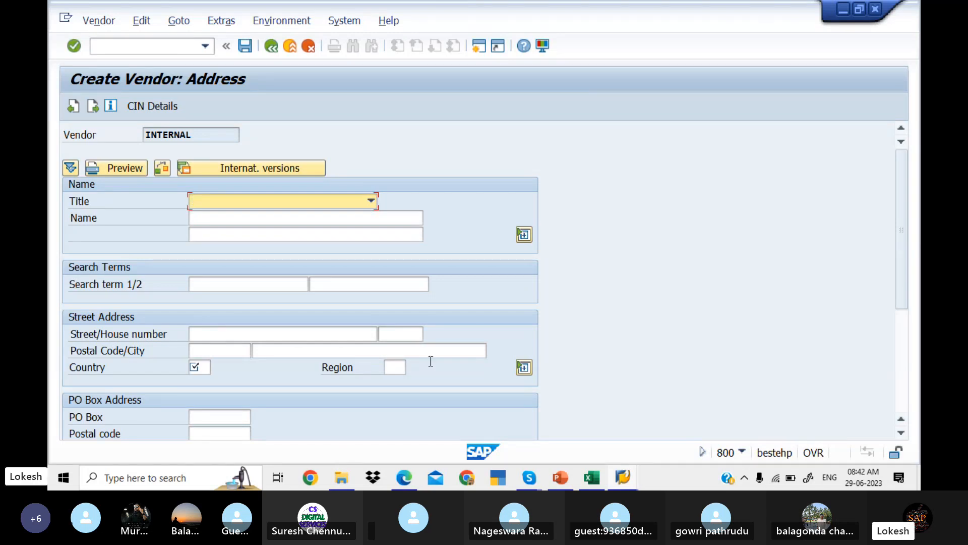
{"action": "left_click", "coordinate": [373, 201]}
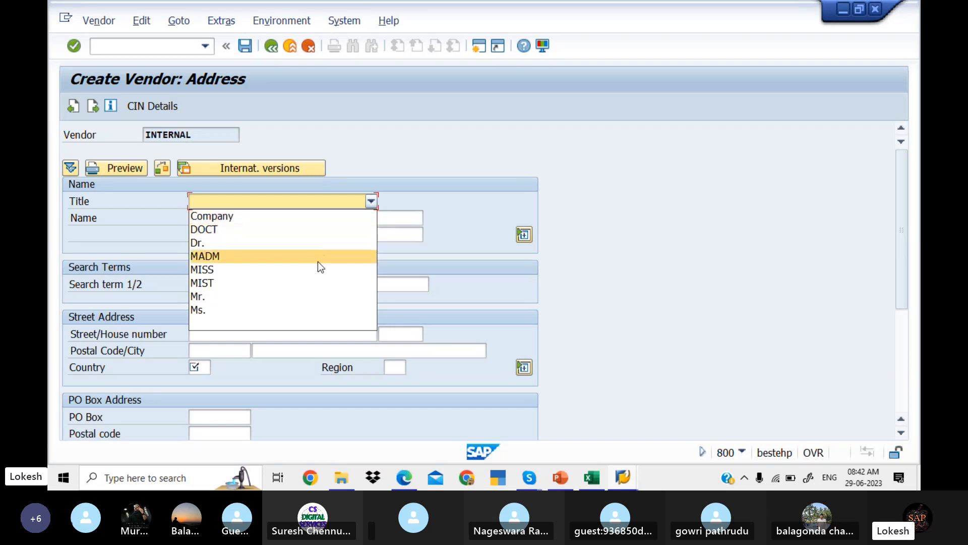
{"action": "left_click", "coordinate": [332, 222]}
{"action": "left_click", "coordinate": [314, 222]}
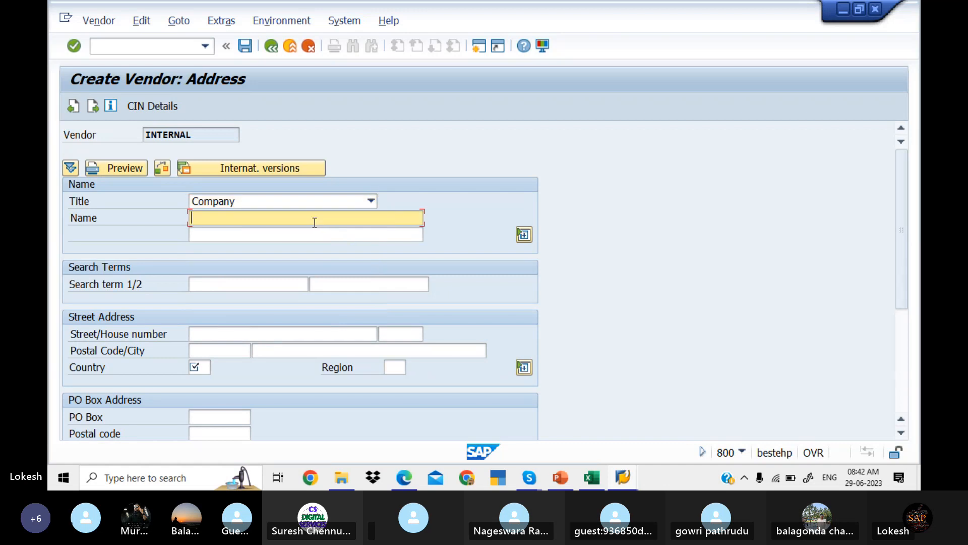
{"action": "type", "text": "PRIIY"}
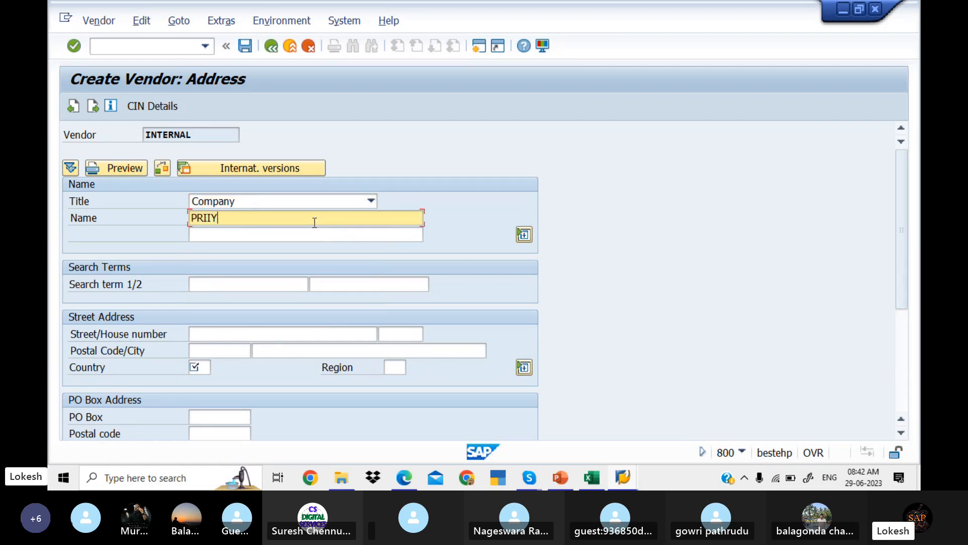
{"action": "type", "text": "A PVT LTD"}
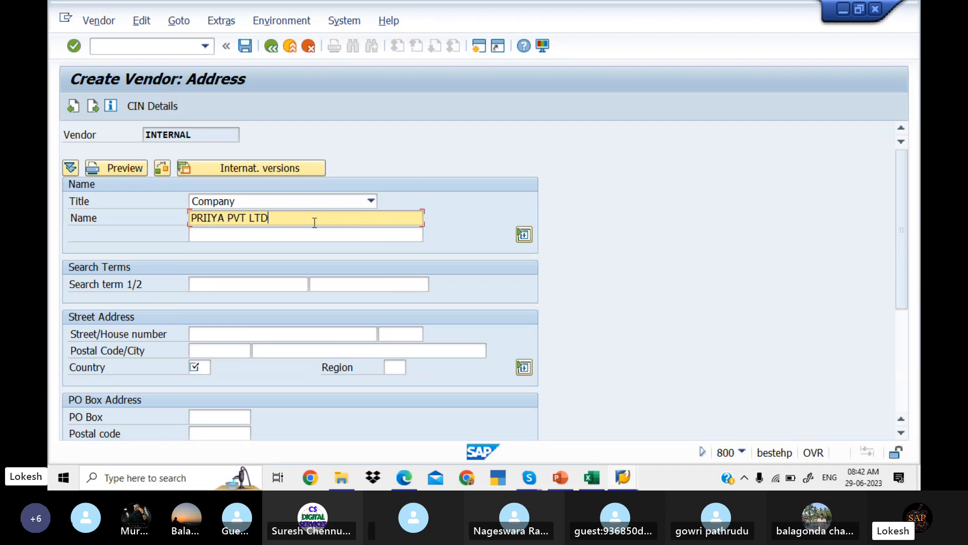
Fill in the new vendor's street and house number in the street address
{"action": "left_click", "coordinate": [255, 333]}
{"action": "type", "text": "RK N"}
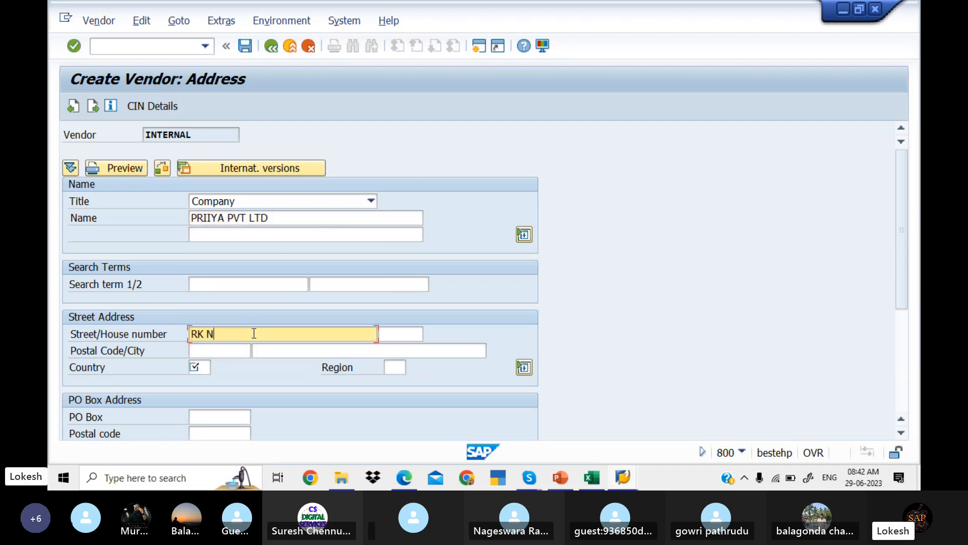
{"action": "type", "text": "AGAR"}
{"action": "key", "text": "Tab"}
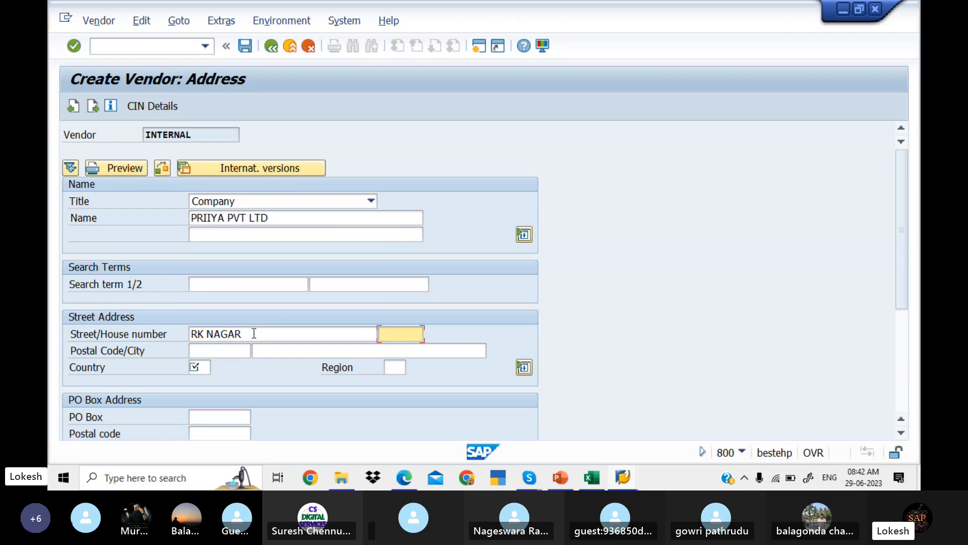
{"action": "type", "text": "945"}
{"action": "key", "text": "Tab"}
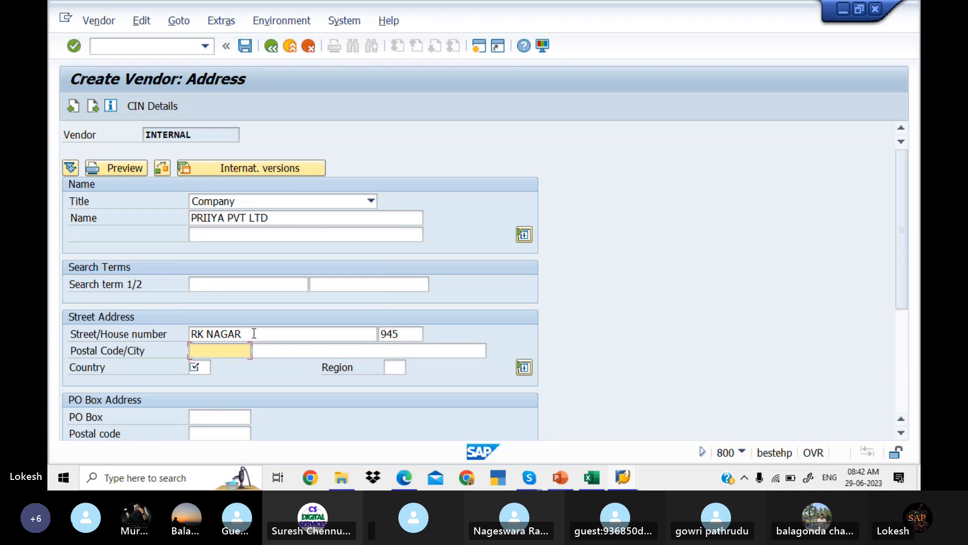
Fill in the new vendor's postal code and city, with country IN and region 01
{"action": "type", "text": "516002"}
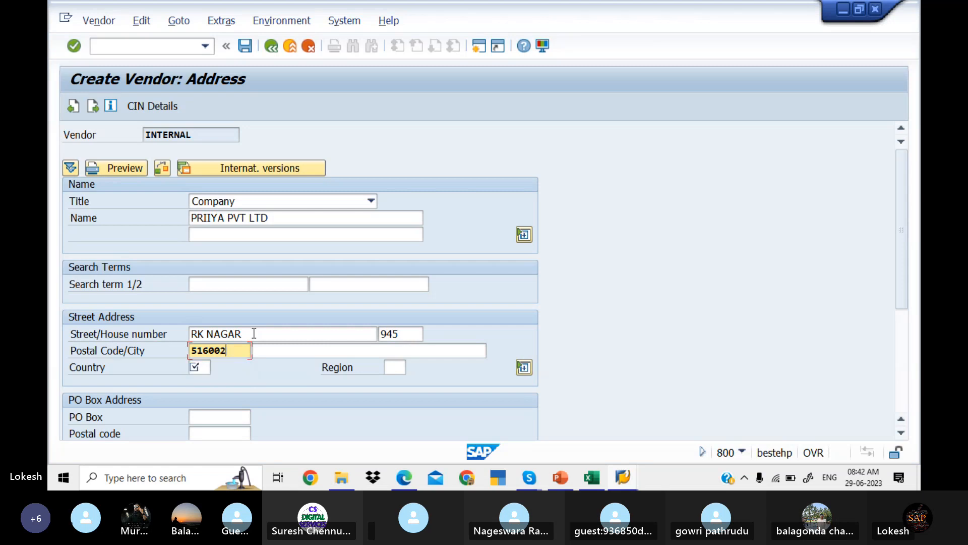
{"action": "key", "text": "Tab"}
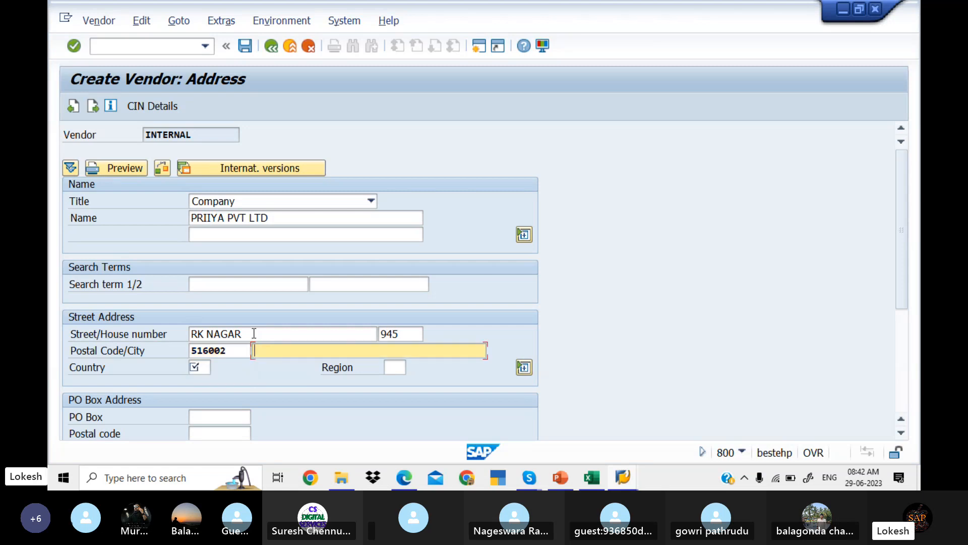
{"action": "type", "text": "NELLORE"}
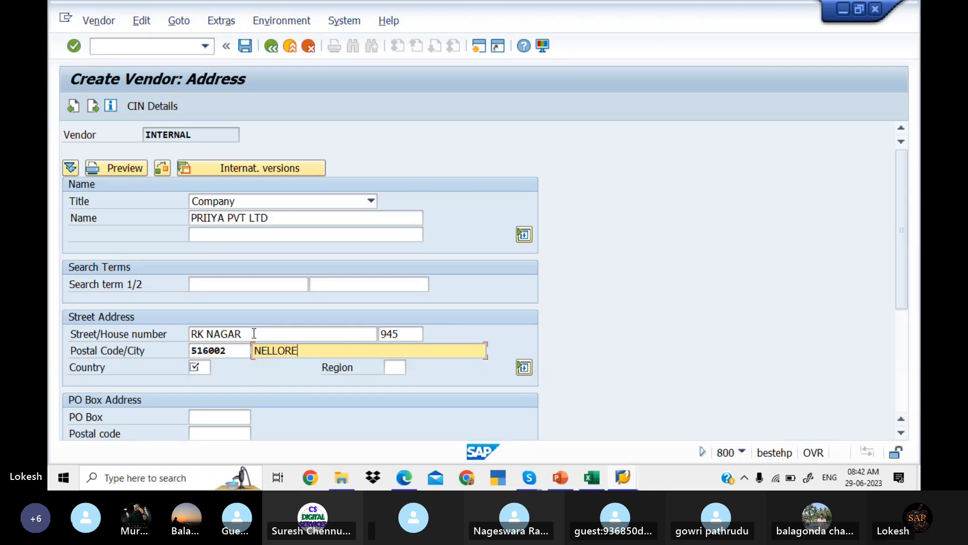
{"action": "key", "text": "Tab"}
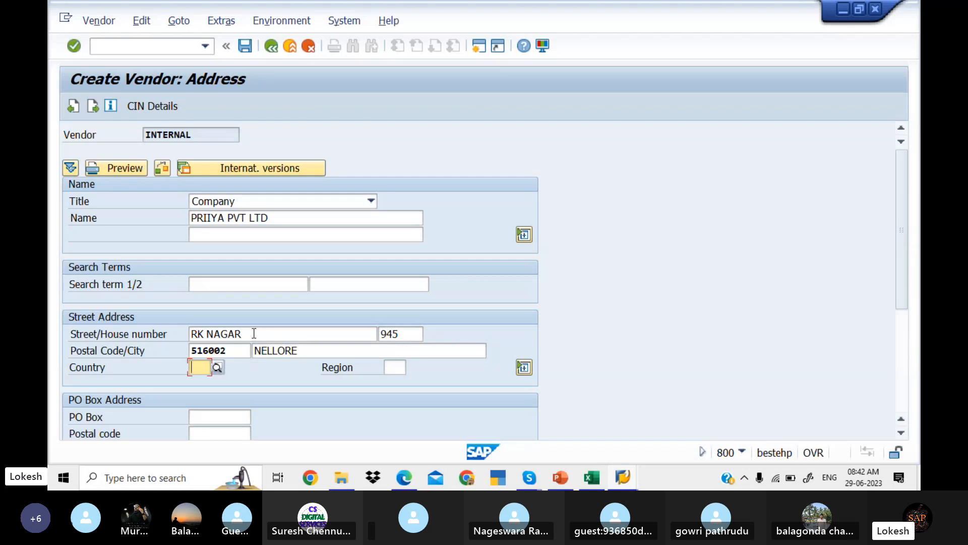
{"action": "type", "text": "IN"}
{"action": "key", "text": "Tab"}
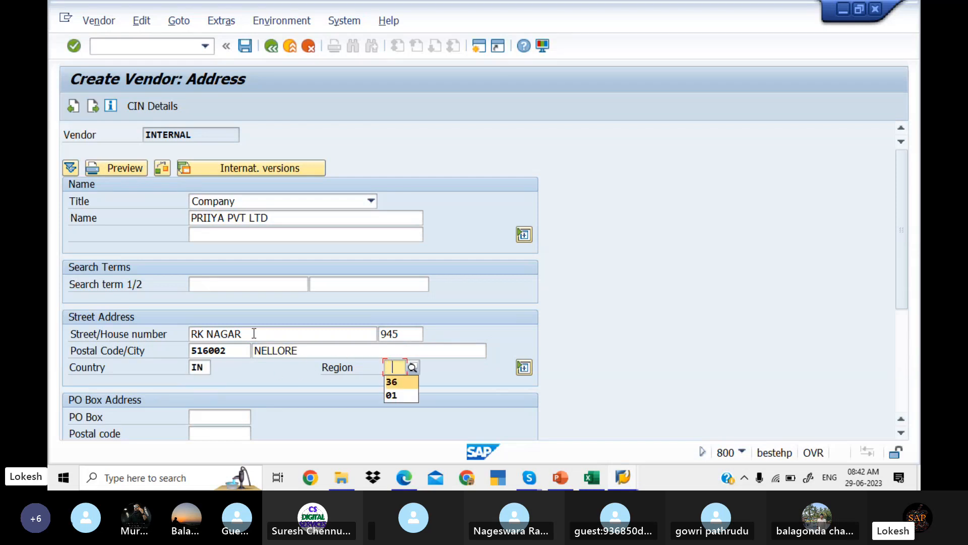
{"action": "key", "text": "Down"}
{"action": "key", "text": "Return"}
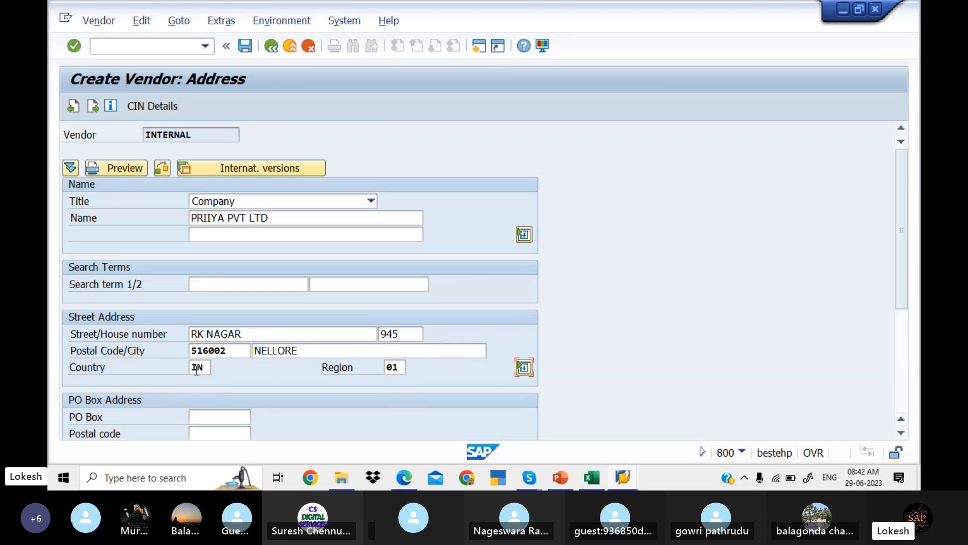
Fill in the vendor's PO box and its postal code with the same code as the street address
{"action": "left_click", "coordinate": [212, 414]}
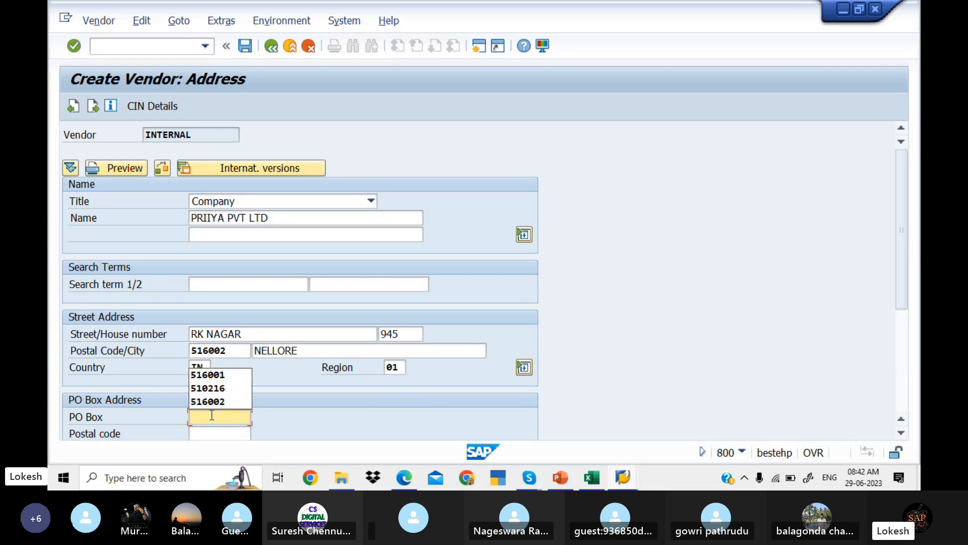
{"action": "key", "text": "Up"}
{"action": "key", "text": "Return"}
{"action": "key", "text": "Tab"}
{"action": "key", "text": "Down"}
{"action": "key", "text": "Up"}
{"action": "key", "text": "Up"}
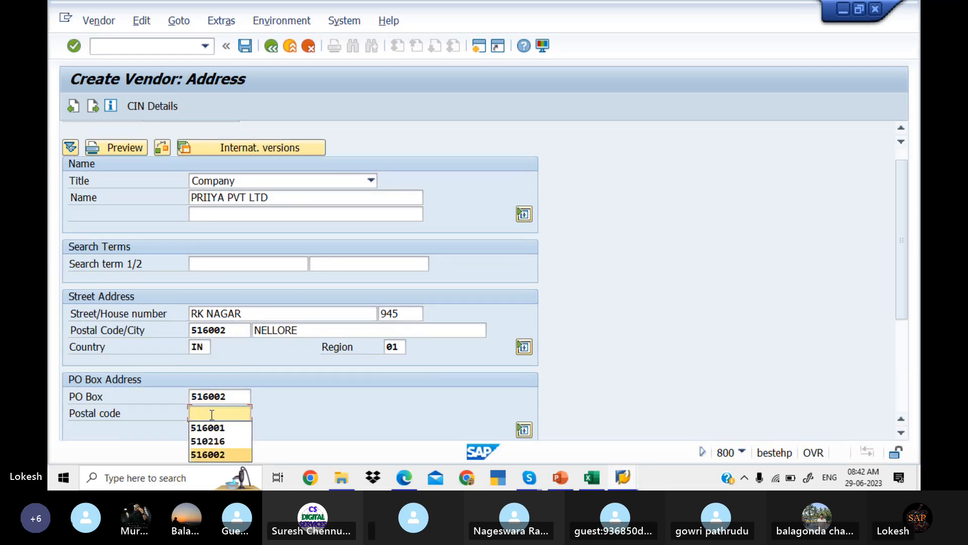
{"action": "key", "text": "Return"}
{"action": "key", "text": "Tab"}
{"action": "key", "text": "Tab"}
{"action": "key", "text": "Tab"}
{"action": "key", "text": "Tab"}
{"action": "key", "text": "Tab"}
{"action": "key", "text": "Tab"}
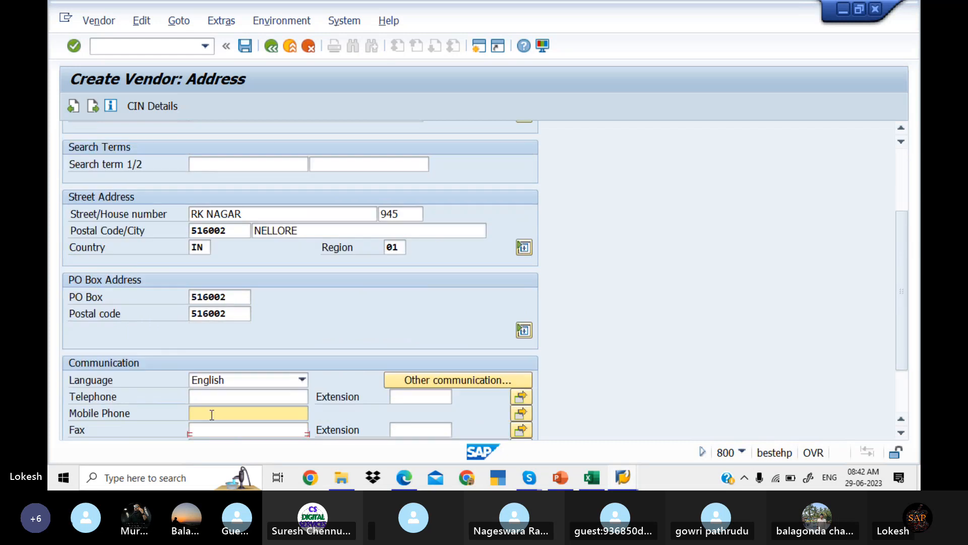
{"action": "key", "text": "Tab"}
{"action": "key", "text": "Tab"}
{"action": "key", "text": "Tab"}
{"action": "key", "text": "Tab"}
{"action": "key", "text": "Tab"}
{"action": "key", "text": "Tab"}
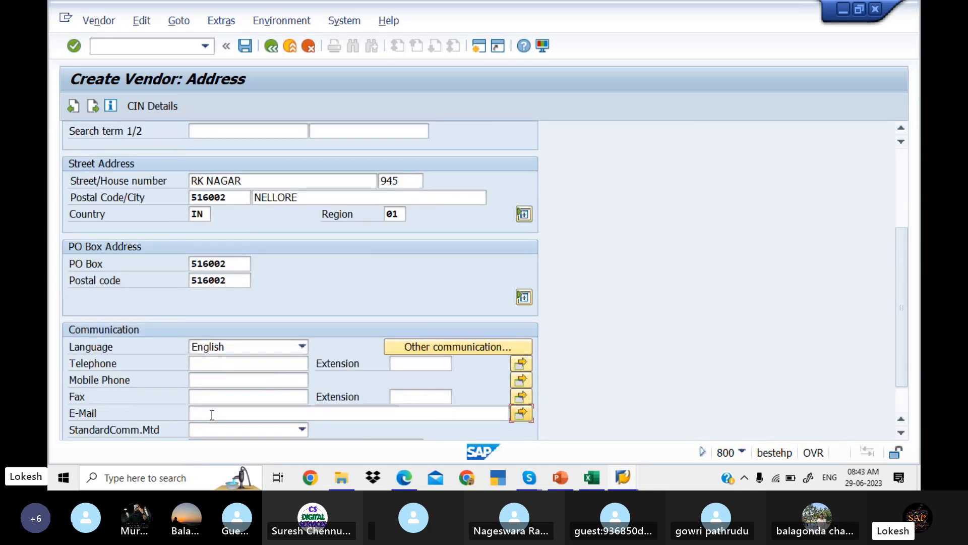
{"action": "key", "text": "Return"}
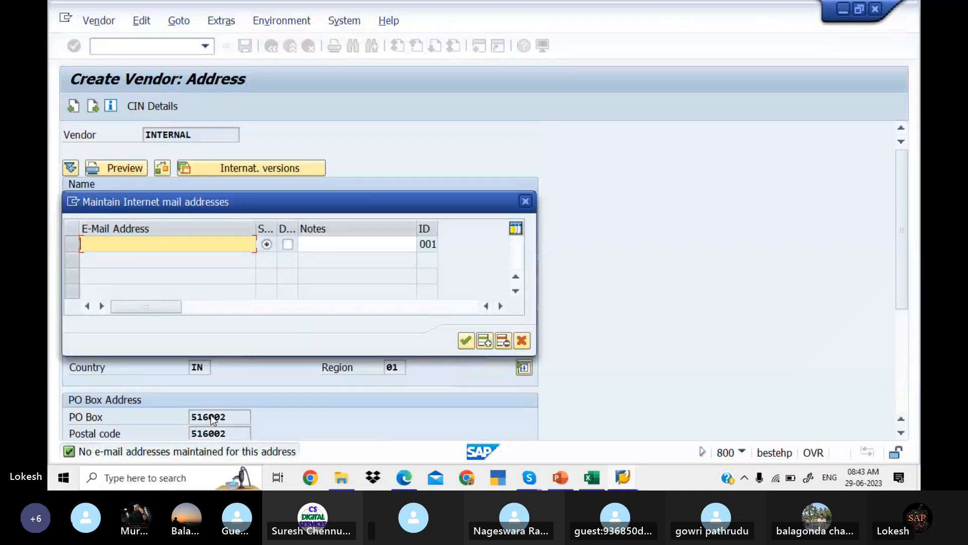
{"action": "left_click", "coordinate": [527, 200]}
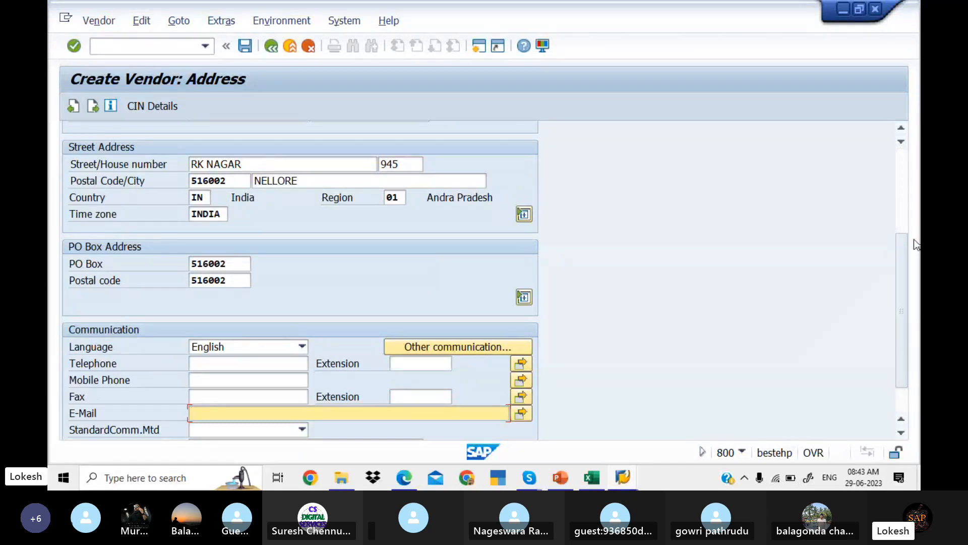
{"action": "left_click", "coordinate": [901, 218]}
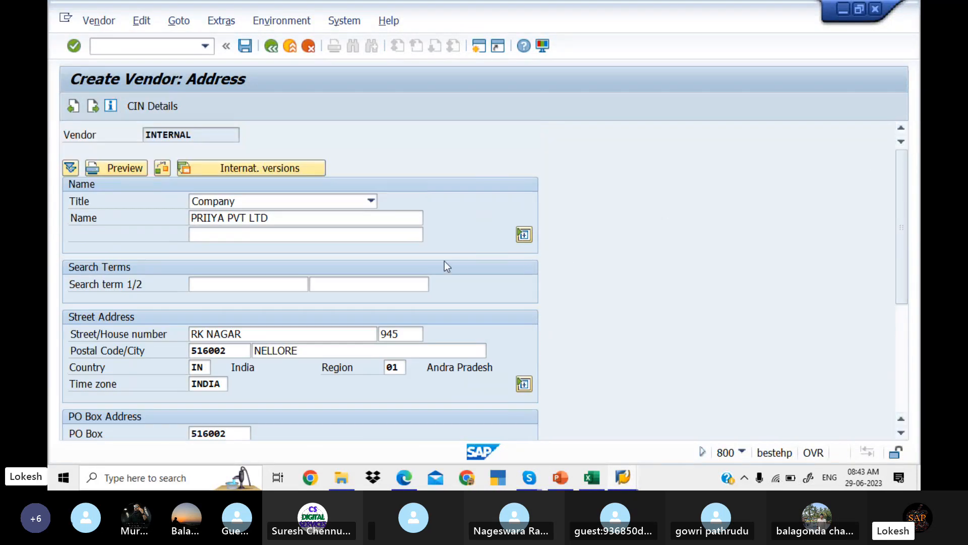
Proceed past the bank details to the accounting information and choose domestic vendor reconciliation account 100201
{"action": "key", "text": "Return"}
{"action": "key", "text": "Return"}
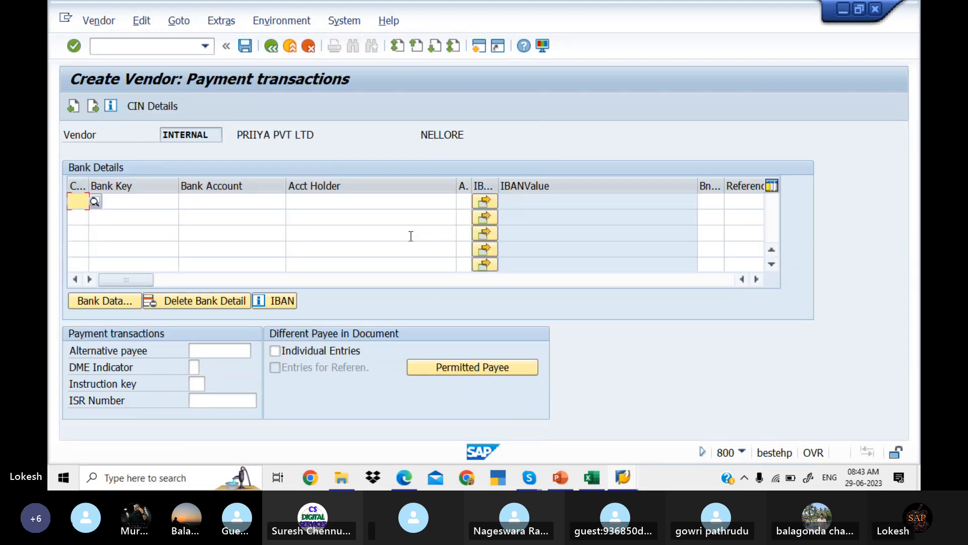
{"action": "key", "text": "Return"}
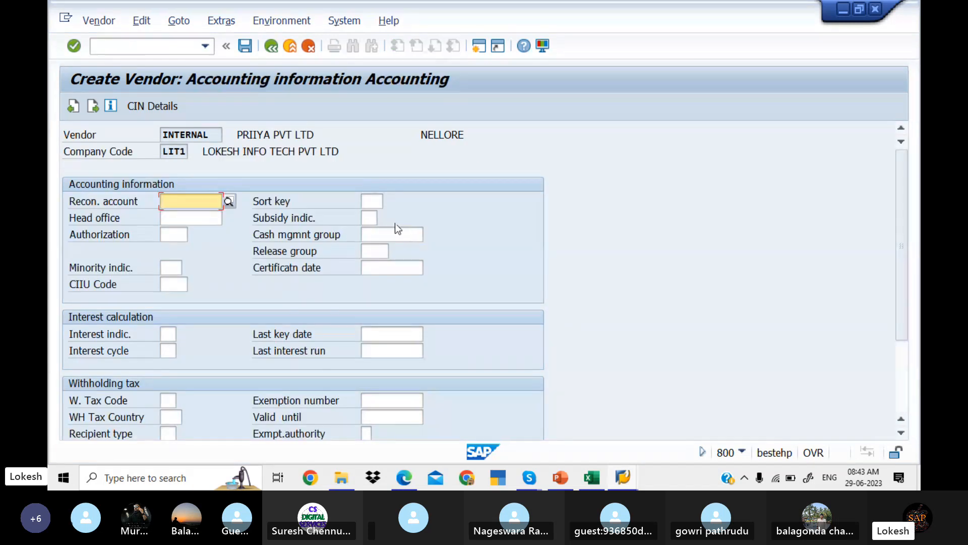
{"action": "left_click", "coordinate": [231, 198]}
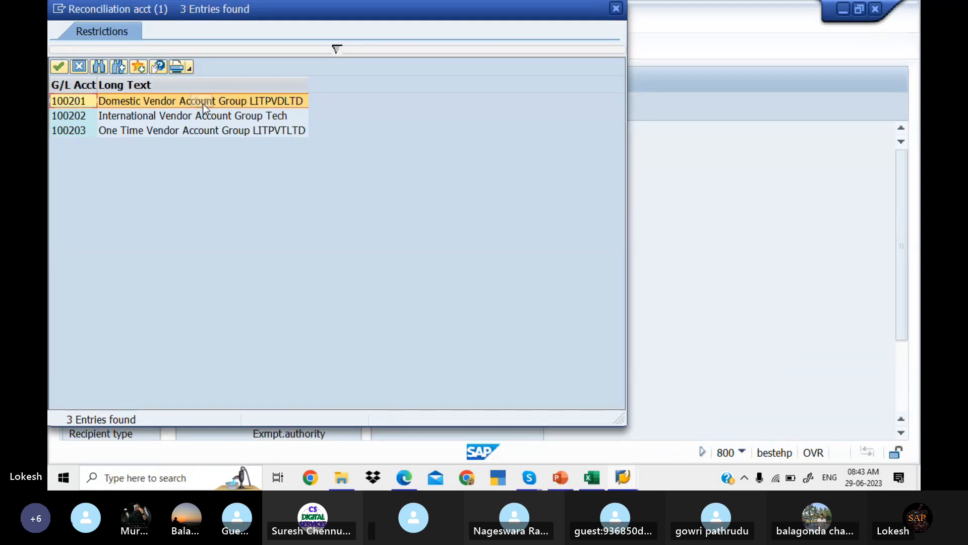
{"action": "double_click", "coordinate": [203, 104]}
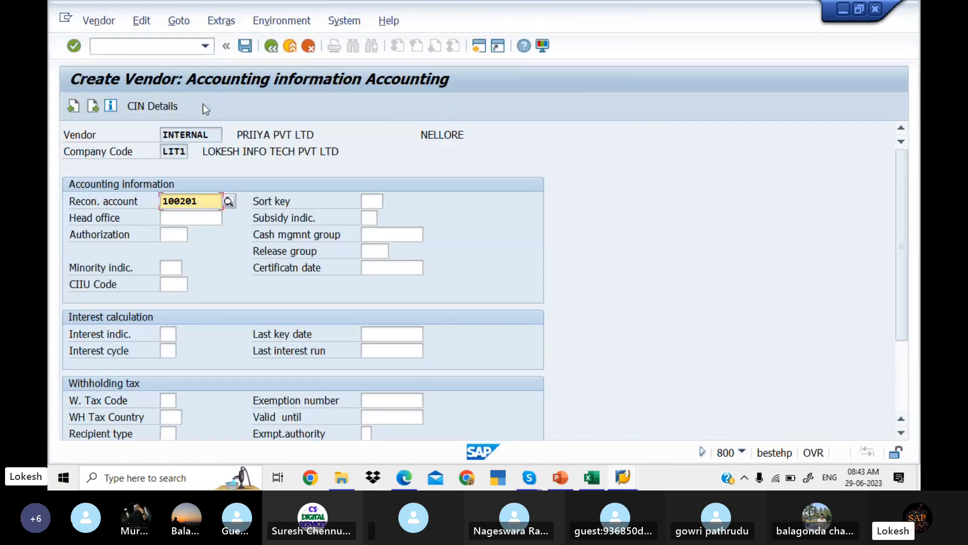
Set the sort key to 012 and the cash management group to A4 for PRIIYA PVT LTD
{"action": "left_click", "coordinate": [372, 200]}
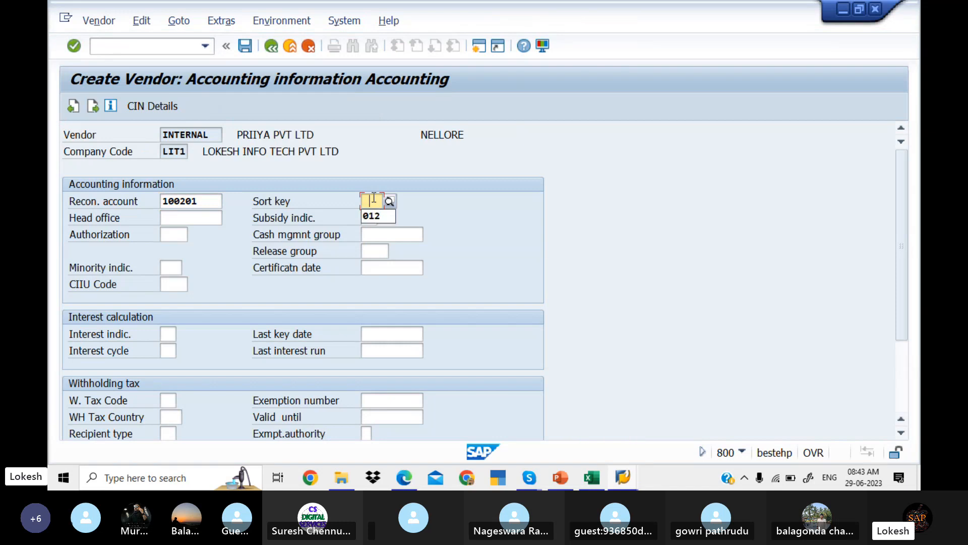
{"action": "type", "text": "012"}
{"action": "key", "text": "Tab"}
{"action": "key", "text": "Tab"}
{"action": "key", "text": "Tab"}
{"action": "key", "text": "Tab"}
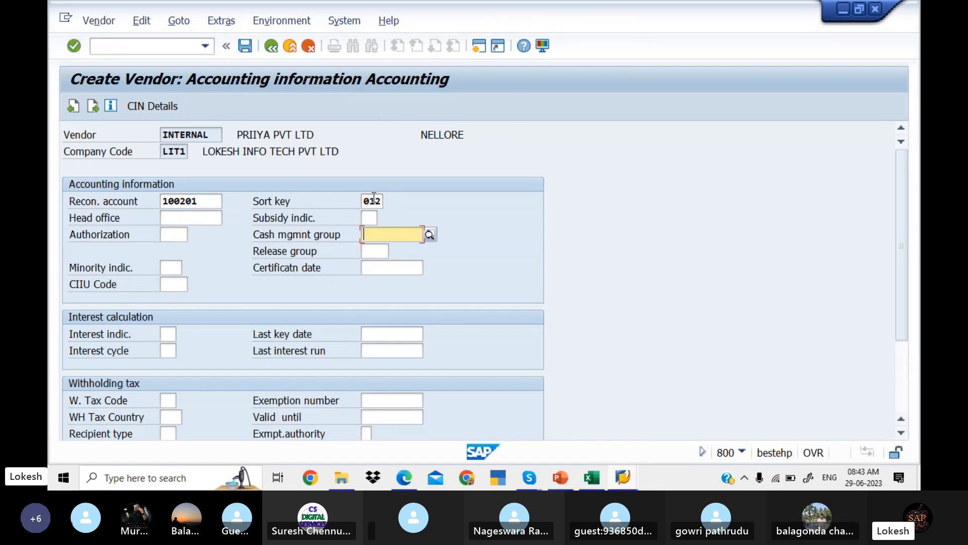
{"action": "key", "text": "Down"}
{"action": "key", "text": "Tab"}
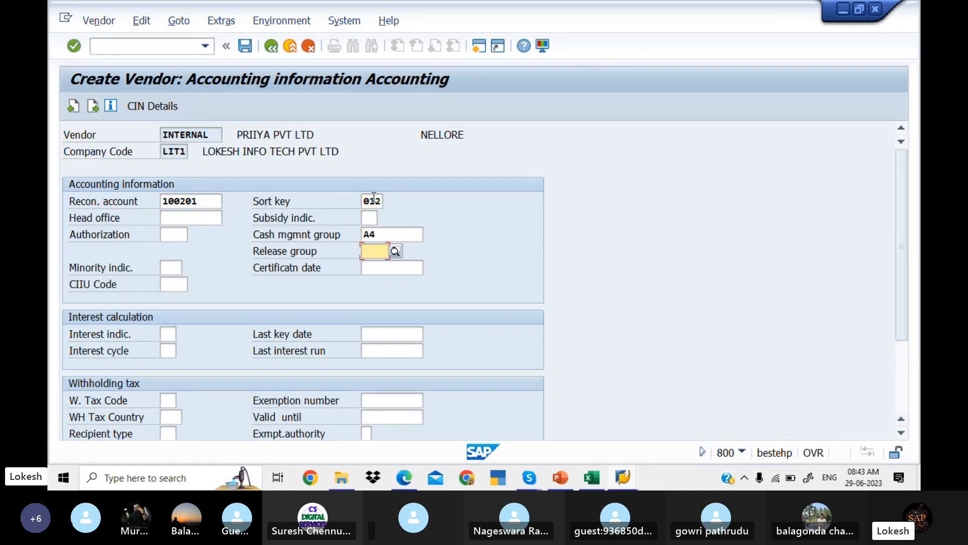
Proceed to the accounting payment transactions of PRIIYA PVT LTD and set the payment terms to 0001
{"action": "key", "text": "Return"}
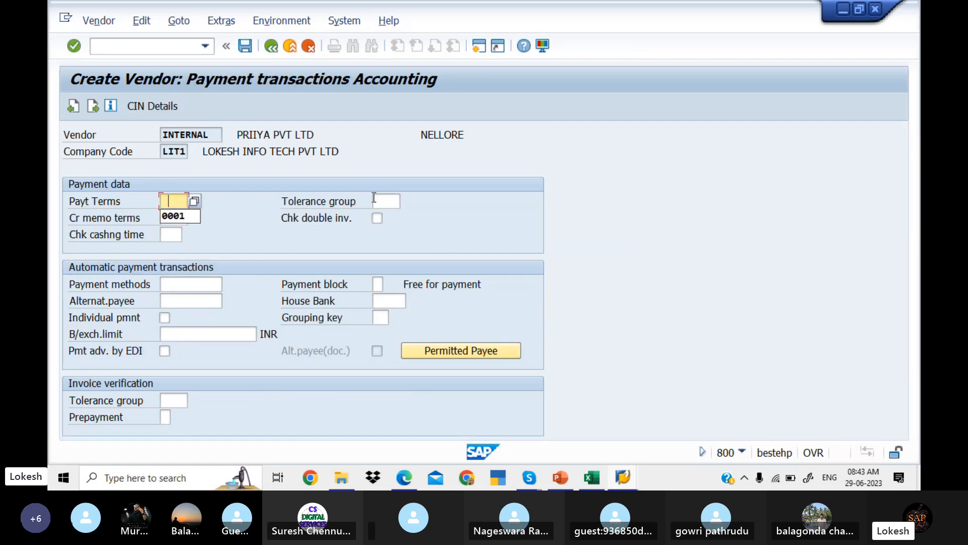
{"action": "key", "text": "Down"}
{"action": "key", "text": "Tab"}
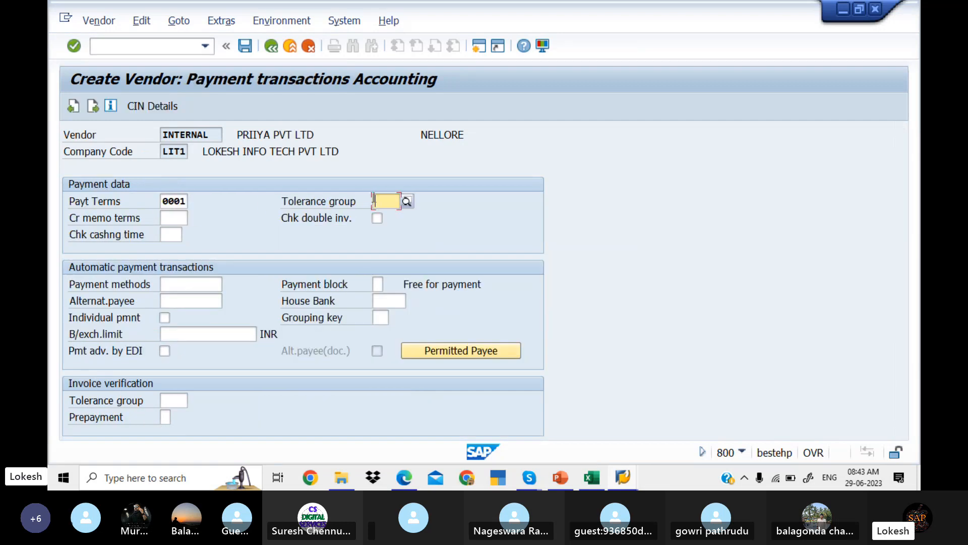
Save vendor PRIIYA PVT LTD and start another vendor with company code LIT1 and account group LIT1
{"action": "left_click", "coordinate": [245, 46]}
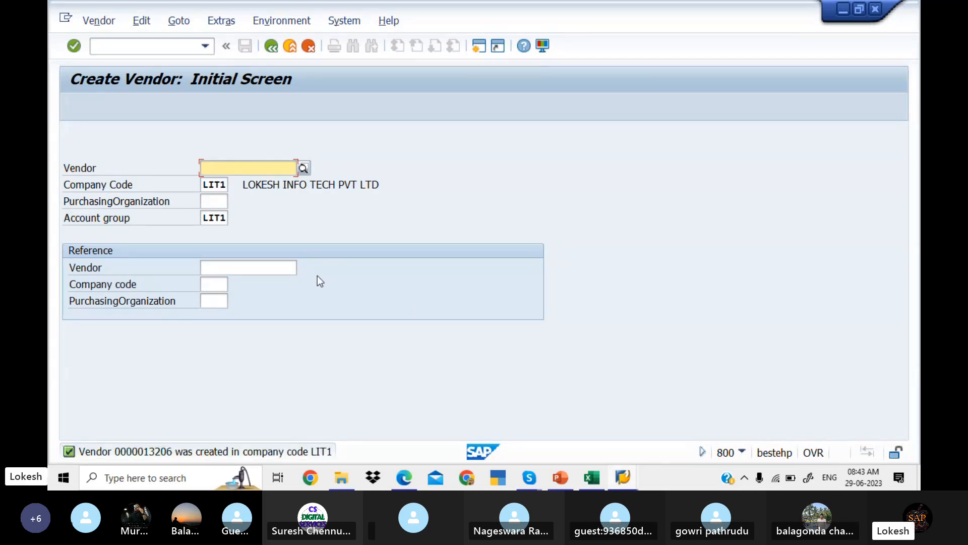
{"action": "key", "text": "Return"}
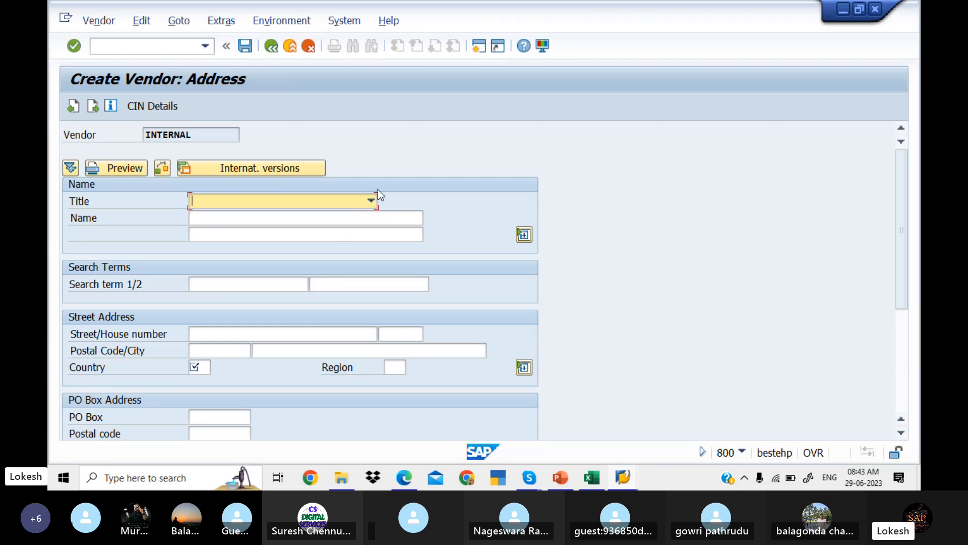
Set the new vendor's title to Mr. and its name to SURYA PVT LTD
{"action": "left_click", "coordinate": [373, 201]}
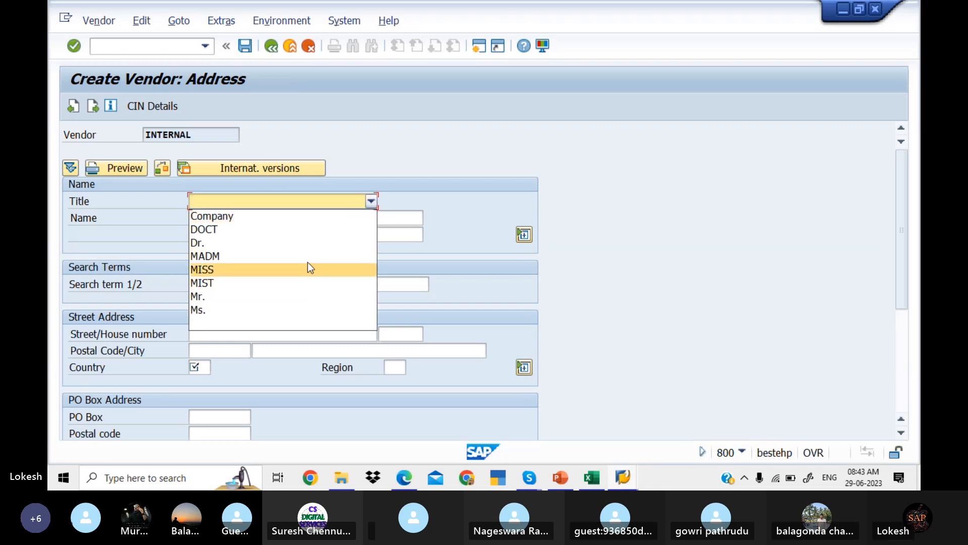
{"action": "left_click", "coordinate": [293, 296]}
{"action": "left_click", "coordinate": [266, 221]}
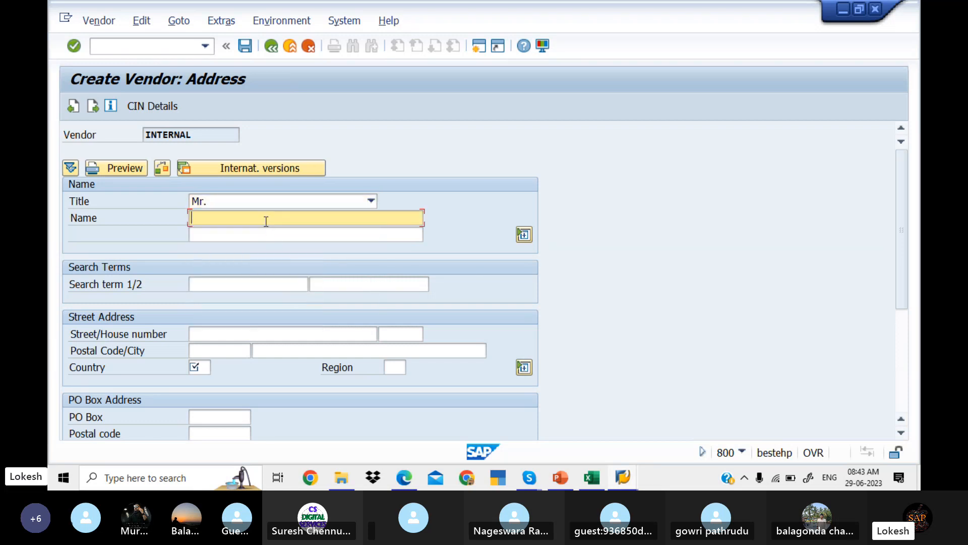
{"action": "left_click", "coordinate": [267, 221]}
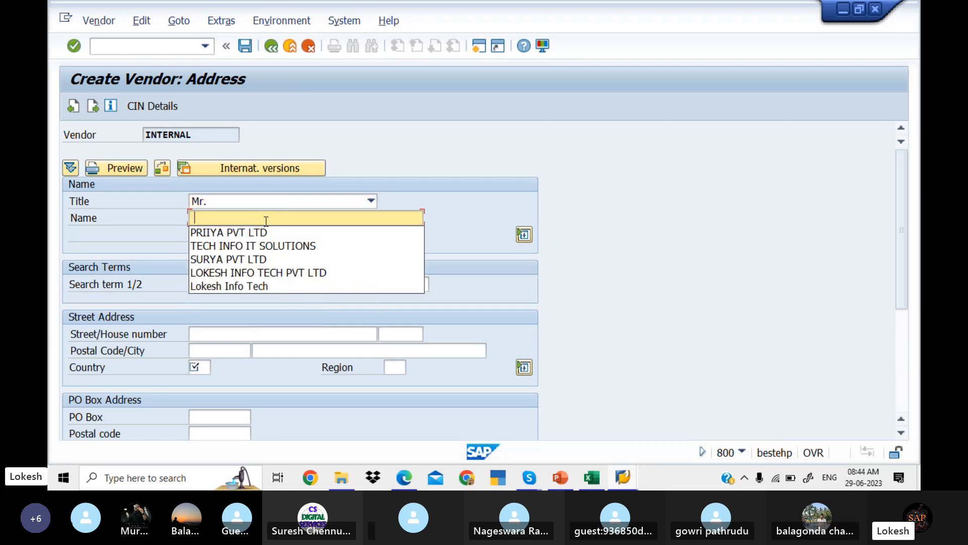
{"action": "left_click", "coordinate": [264, 259]}
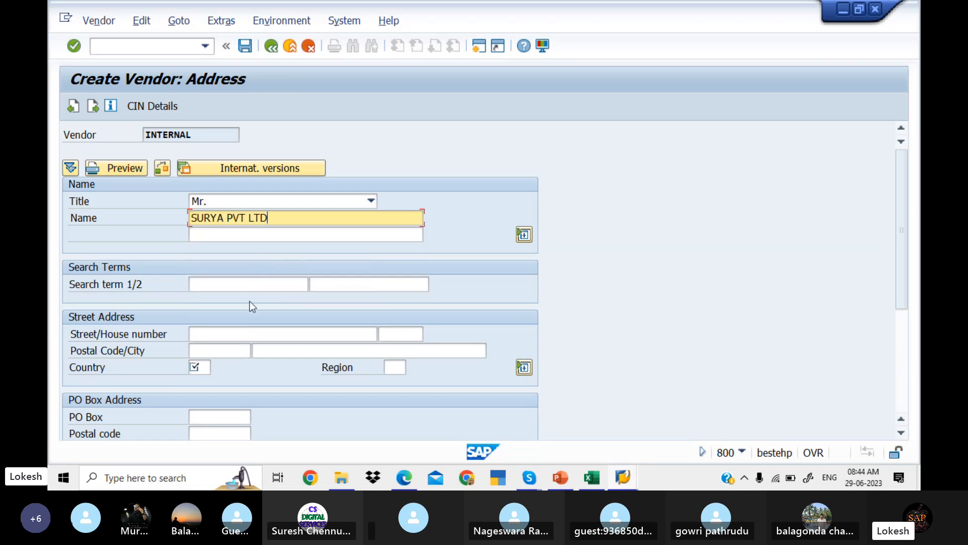
Fill in the street, house number and postal code in the street address of SURYA PVT LTD
{"action": "left_click", "coordinate": [247, 335]}
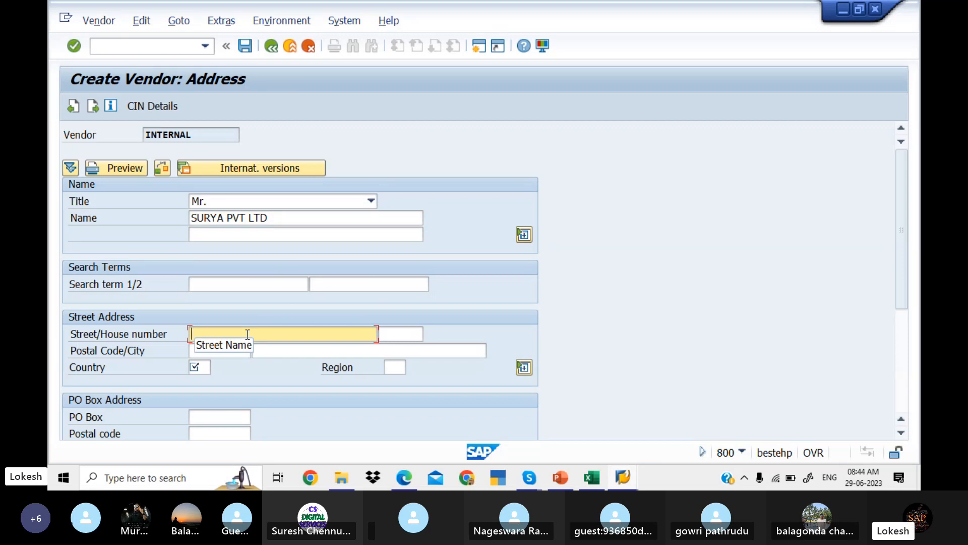
{"action": "type", "text": "TR NGA"}
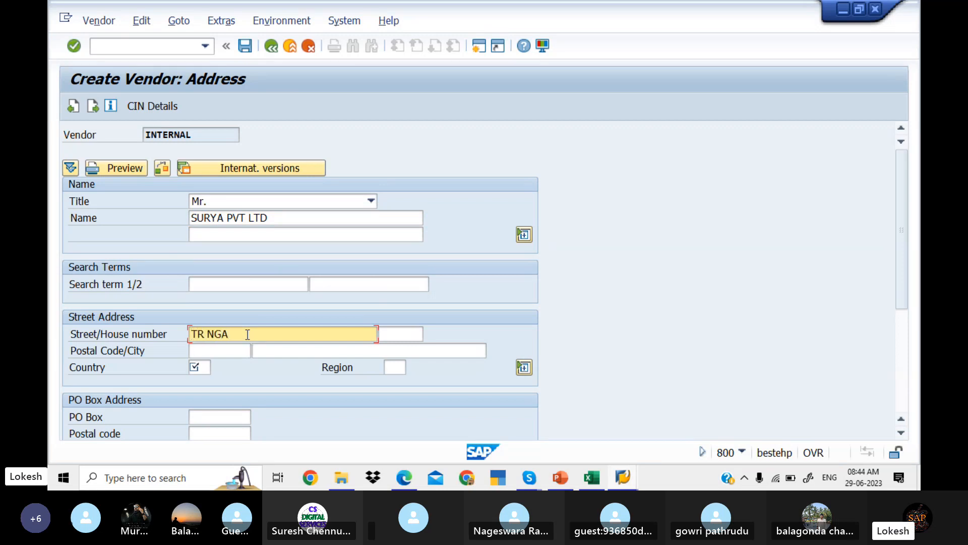
{"action": "key", "text": "BackSpace"}
{"action": "key", "text": "BackSpace"}
{"action": "type", "text": "AGAR"}
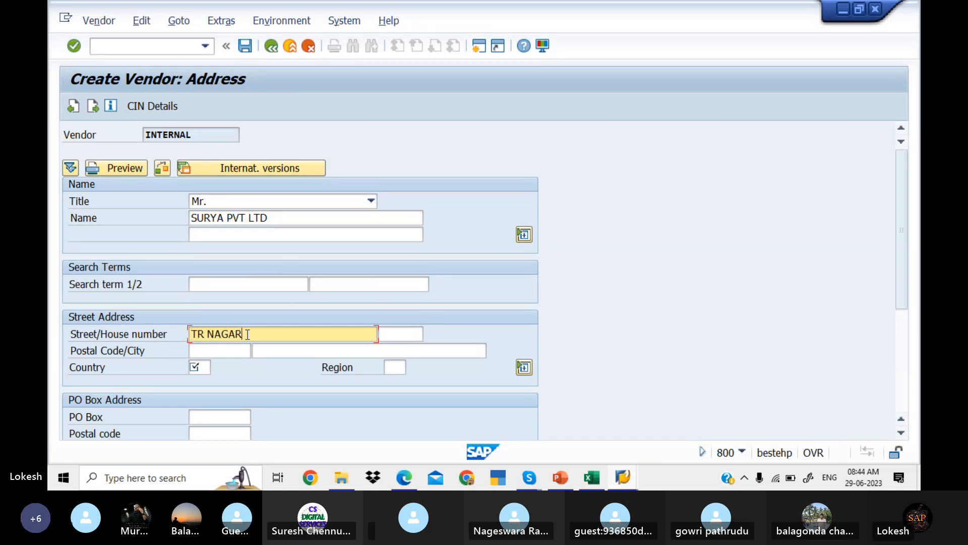
{"action": "key", "text": "Tab"}
{"action": "key", "text": "Tab"}
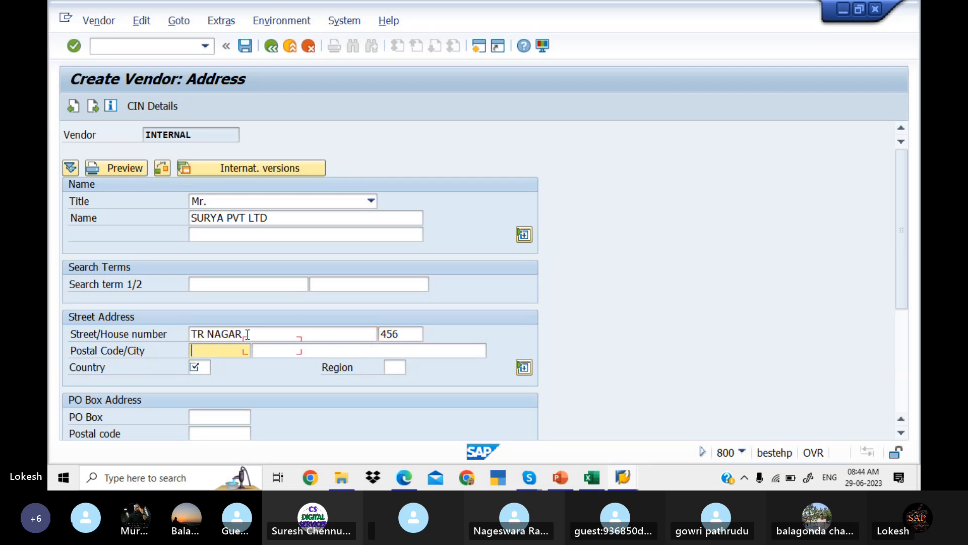
{"action": "type", "text": "516001"}
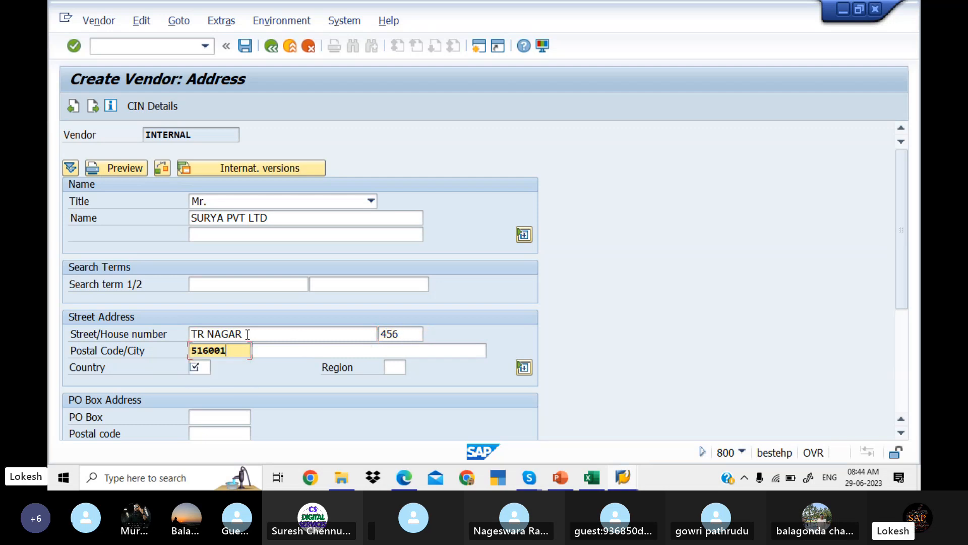
Complete the street address with the vendor's city, country IN and region 01
{"action": "key", "text": "Tab"}
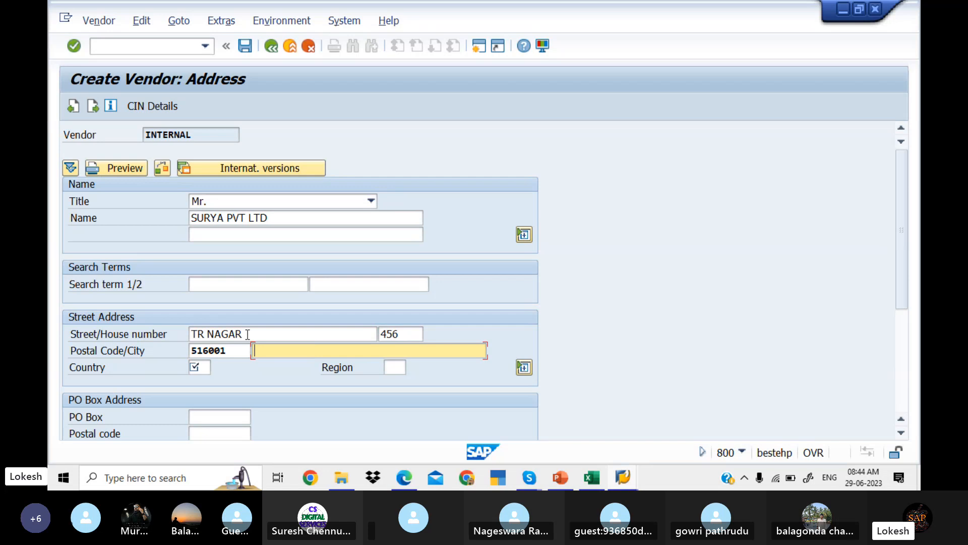
{"action": "type", "text": "VIZAG"}
{"action": "key", "text": "Tab"}
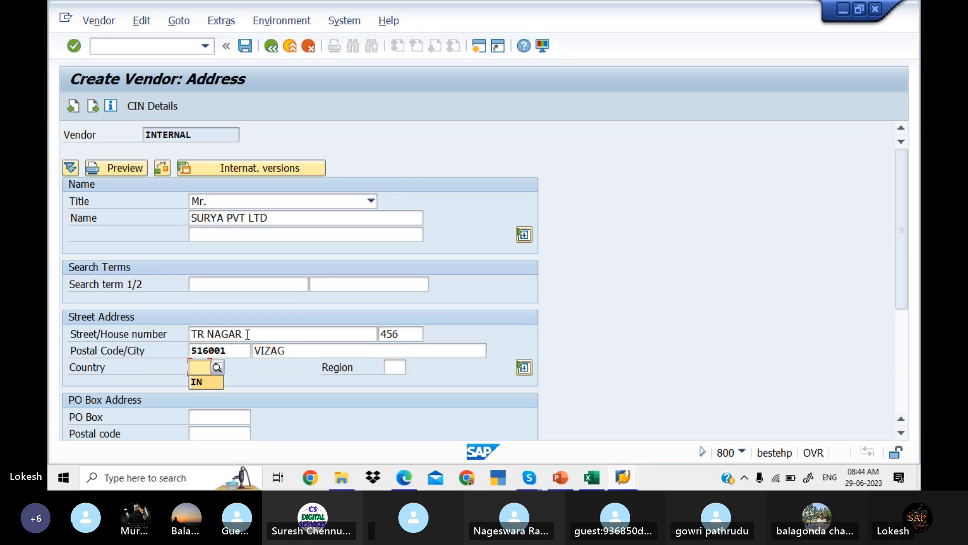
{"action": "type", "text": "IN"}
{"action": "key", "text": "Tab"}
{"action": "type", "text": "01"}
{"action": "key", "text": "Tab"}
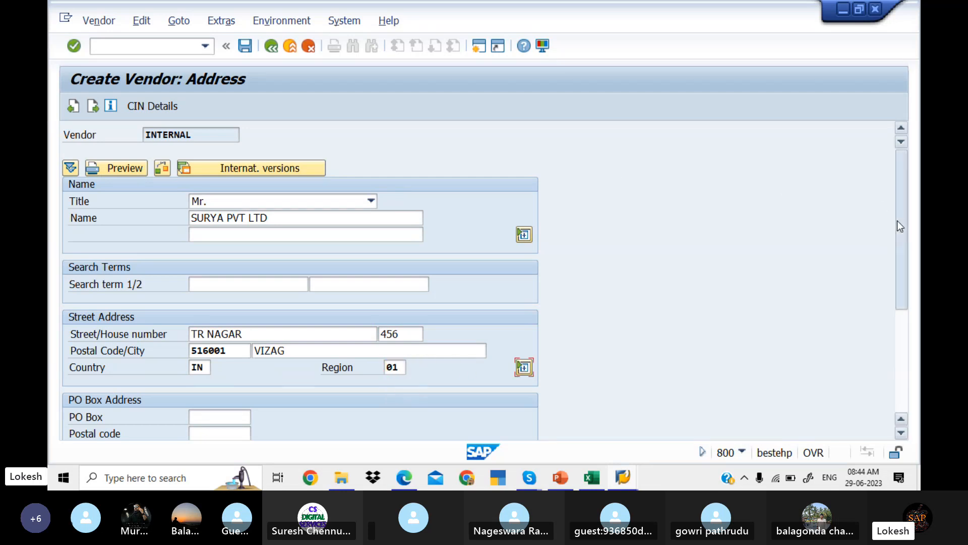
Fill in the PO box and its postal code for SURYA PVT LTD, both with the street address's postal code
{"action": "left_click_drag", "start_coordinate": [896, 219], "coordinate": [900, 300]}
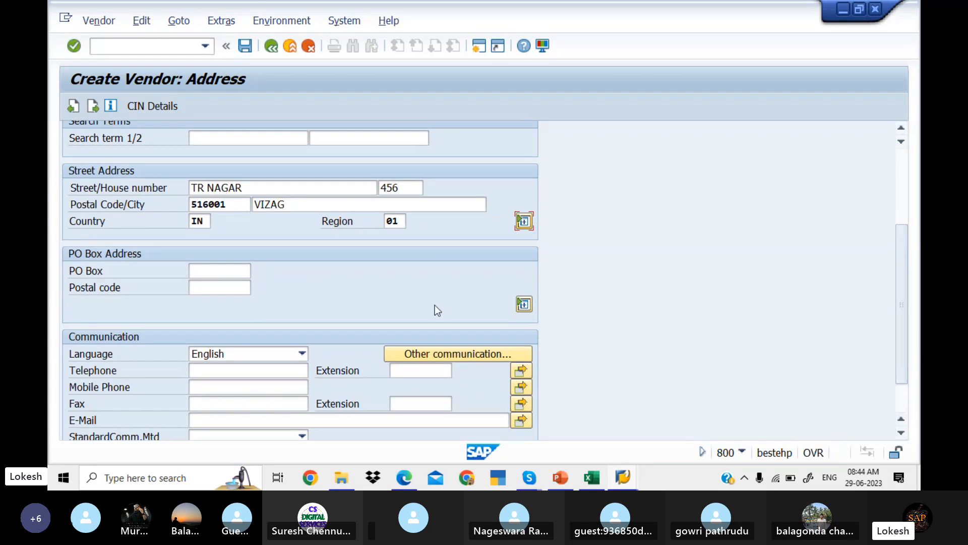
{"action": "left_click", "coordinate": [211, 271]}
{"action": "key", "text": "Down"}
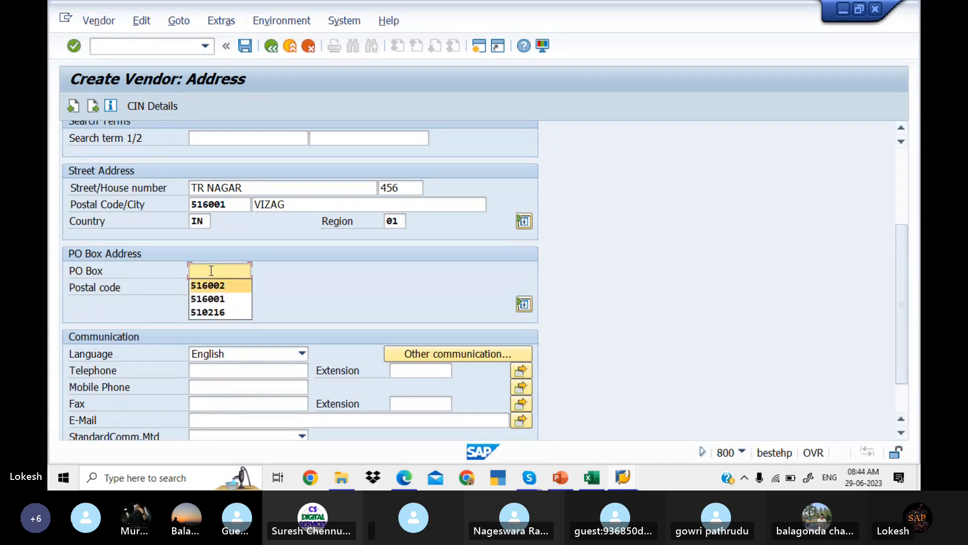
{"action": "key", "text": "Down"}
{"action": "key", "text": "Tab"}
{"action": "key", "text": "Down"}
{"action": "key", "text": "Down"}
{"action": "key", "text": "Return"}
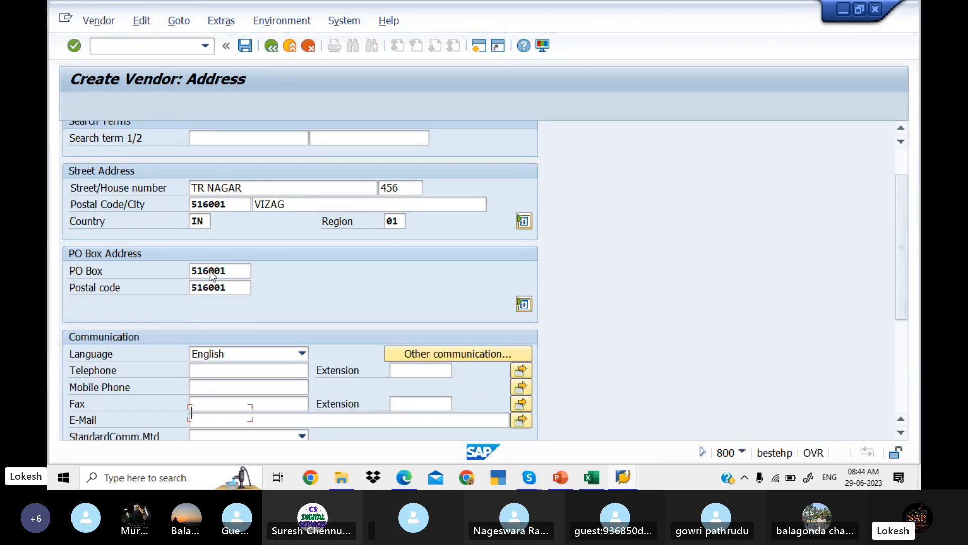
Proceed to the accounting information of SURYA PVT LTD and set the reconciliation account to 100201
{"action": "key", "text": "Return"}
{"action": "key", "text": "Return"}
{"action": "key", "text": "Return"}
{"action": "key", "text": "Return"}
{"action": "key", "text": "Return"}
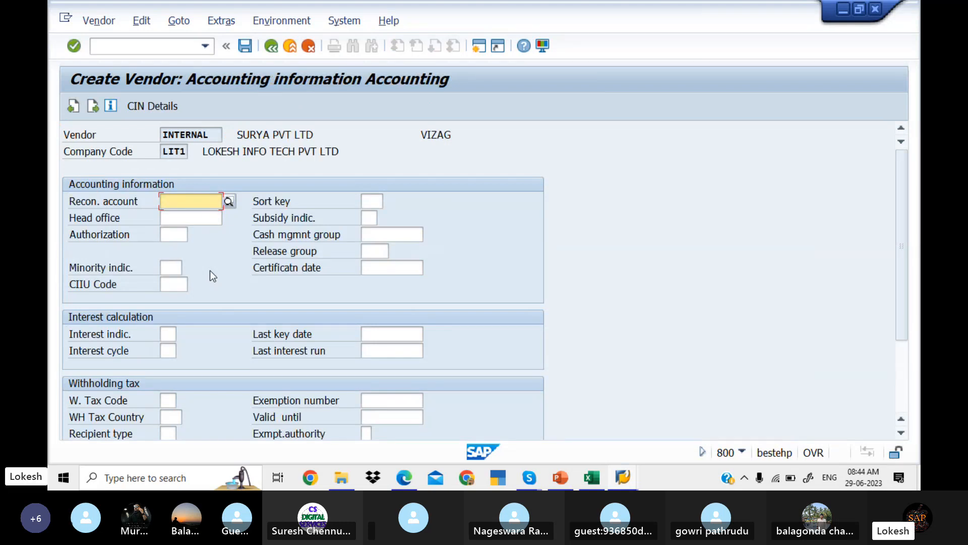
{"action": "key", "text": "Down"}
{"action": "key", "text": "Tab"}
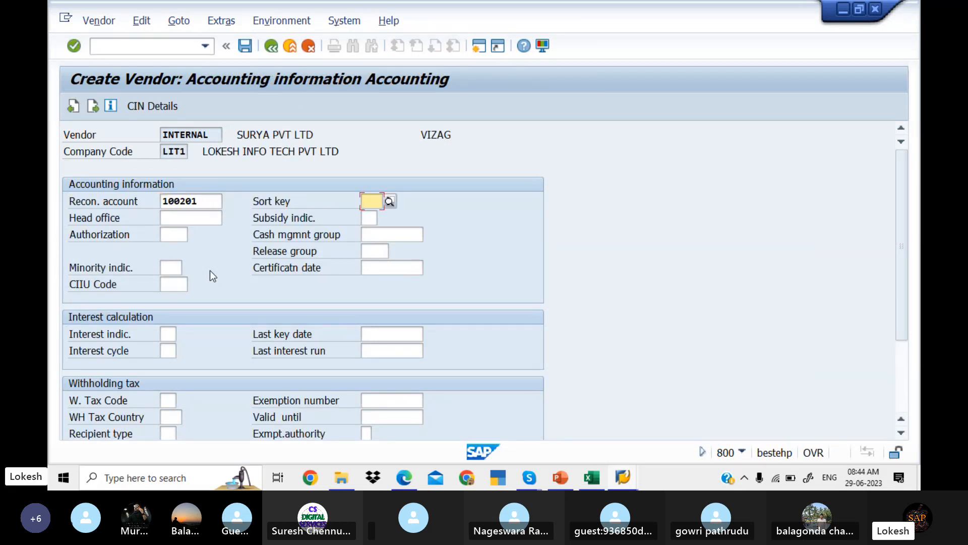
Set the sort key to 012 and the cash management group to A4 for SURYA PVT LTD
{"action": "key", "text": "Down"}
{"action": "key", "text": "Tab"}
{"action": "key", "text": "Tab"}
{"action": "key", "text": "Tab"}
{"action": "key", "text": "Tab"}
{"action": "key", "text": "Tab"}
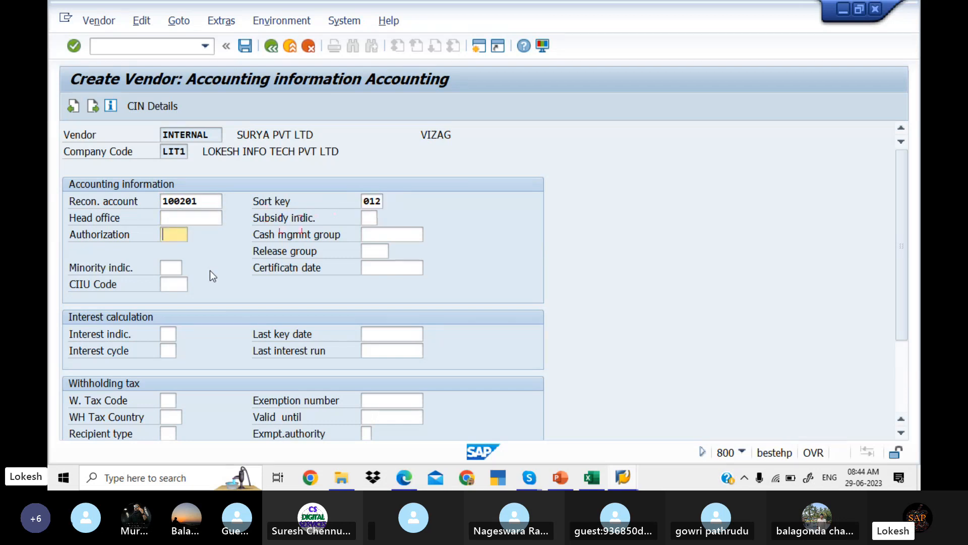
{"action": "key", "text": "Down"}
{"action": "key", "text": "Tab"}
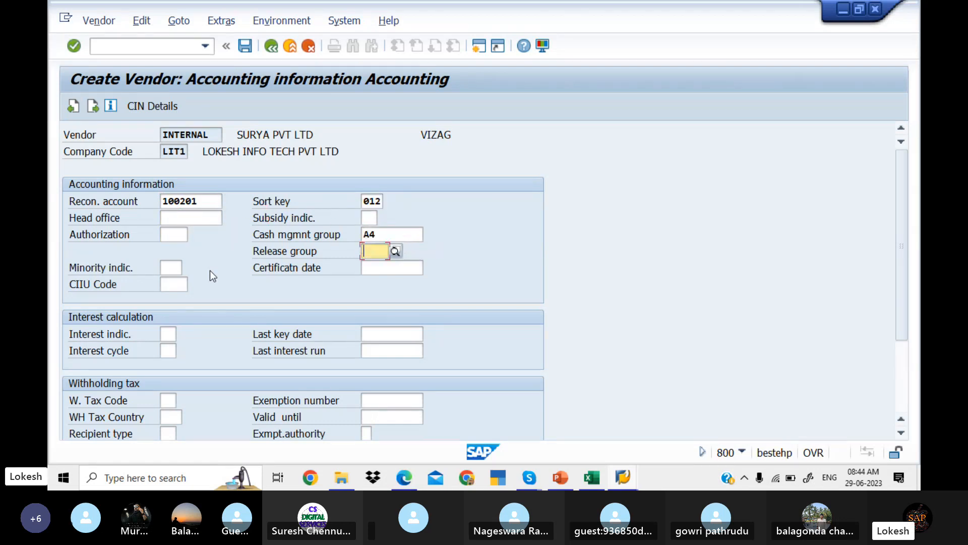
Set the payment terms of SURYA PVT LTD to 0001 in the accounting payment transactions and save the vendor
{"action": "key", "text": "Return"}
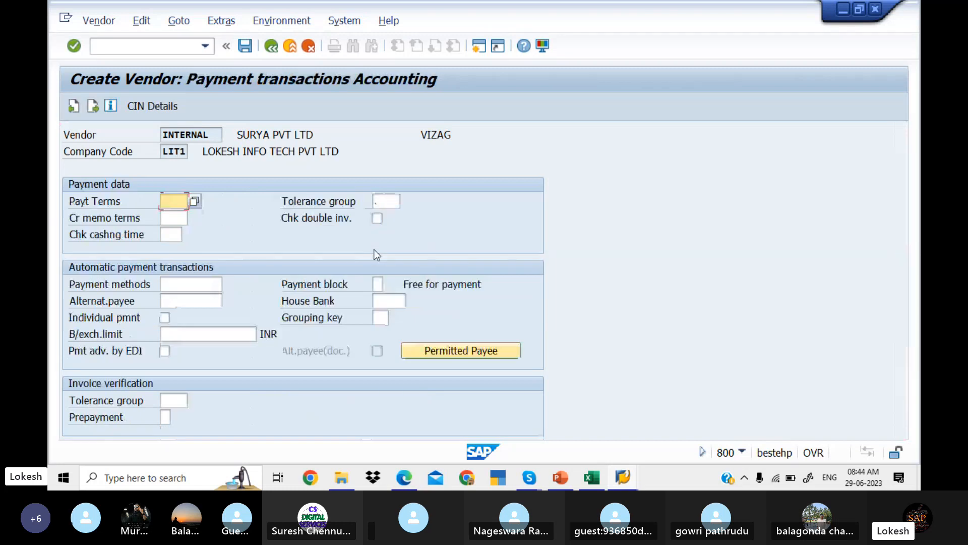
{"action": "key", "text": "Down"}
{"action": "key", "text": "Tab"}
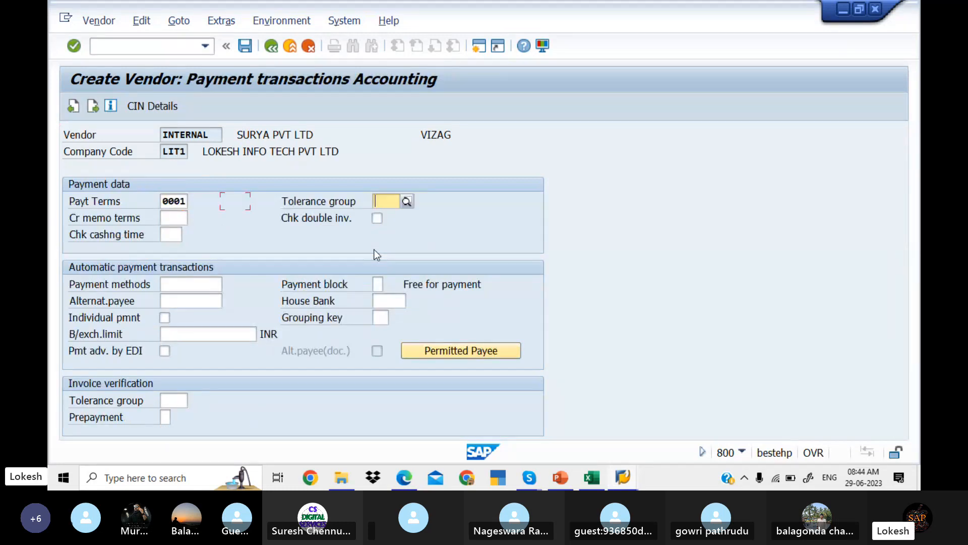
{"action": "left_click", "coordinate": [246, 46]}
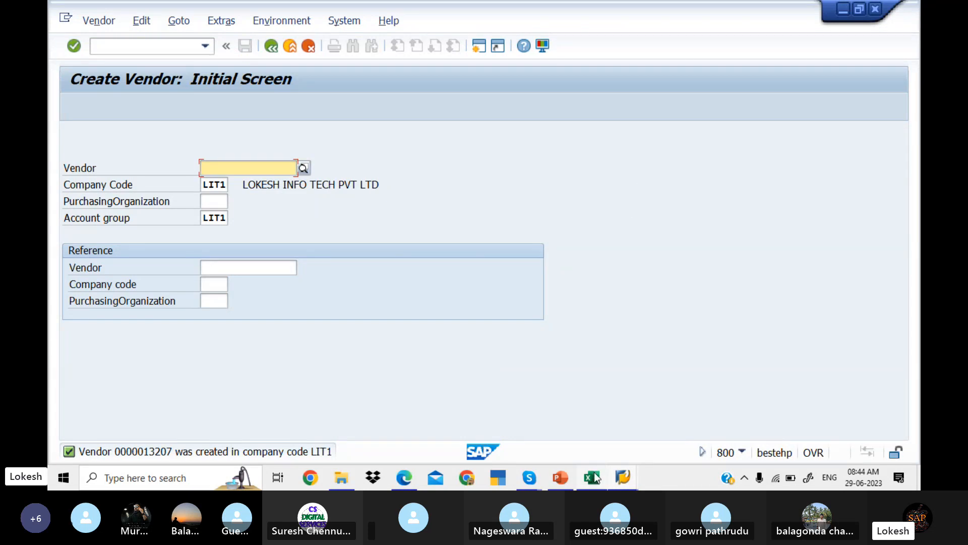
Switch to Excel and review the vendor invoice posting, line item display, master changes and balance view T codes in the Accounts Payable sheet
{"action": "left_click", "coordinate": [594, 477]}
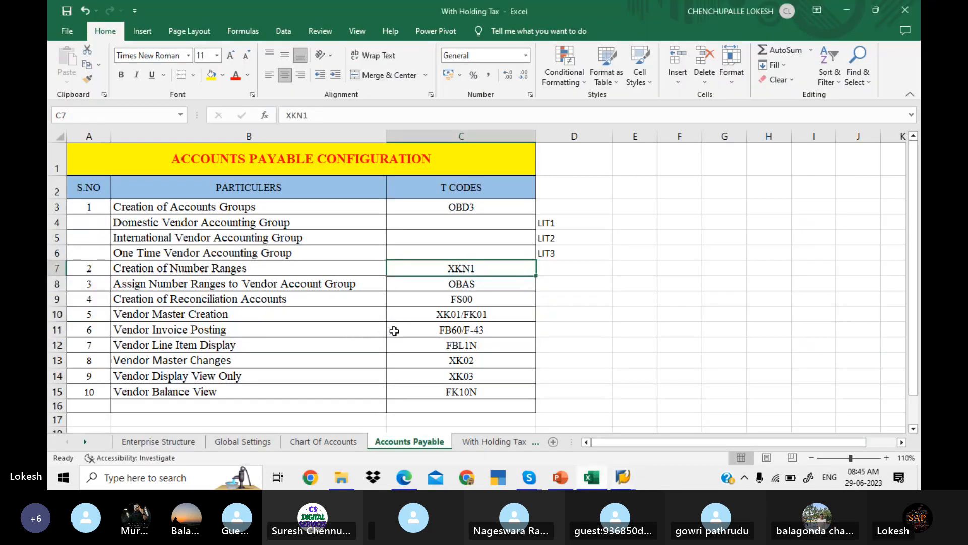
{"action": "left_click", "coordinate": [515, 328]}
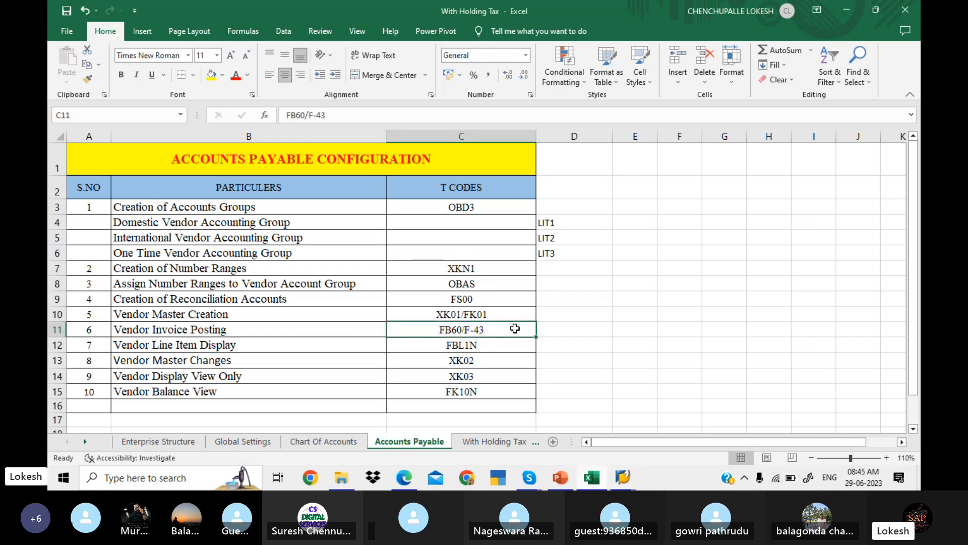
{"action": "left_click", "coordinate": [503, 348]}
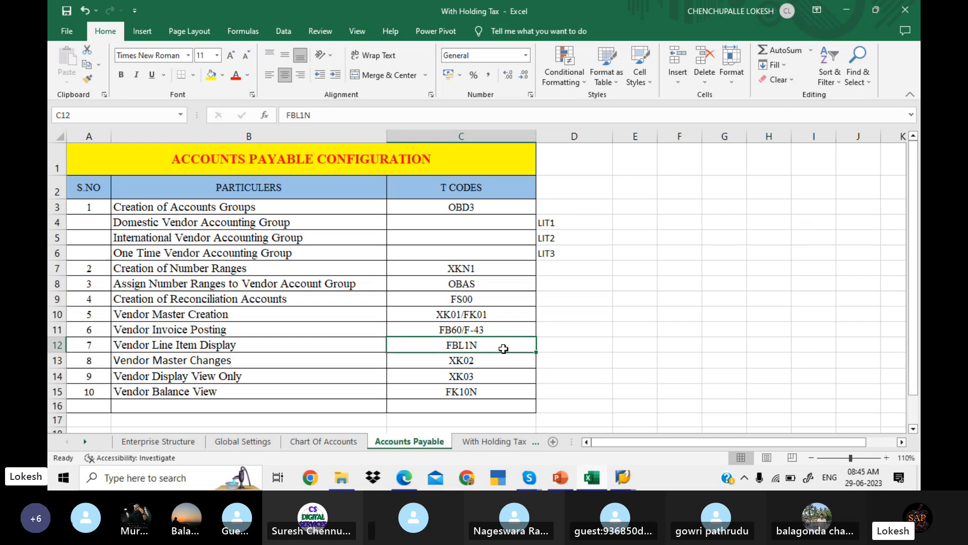
{"action": "left_click", "coordinate": [504, 365]}
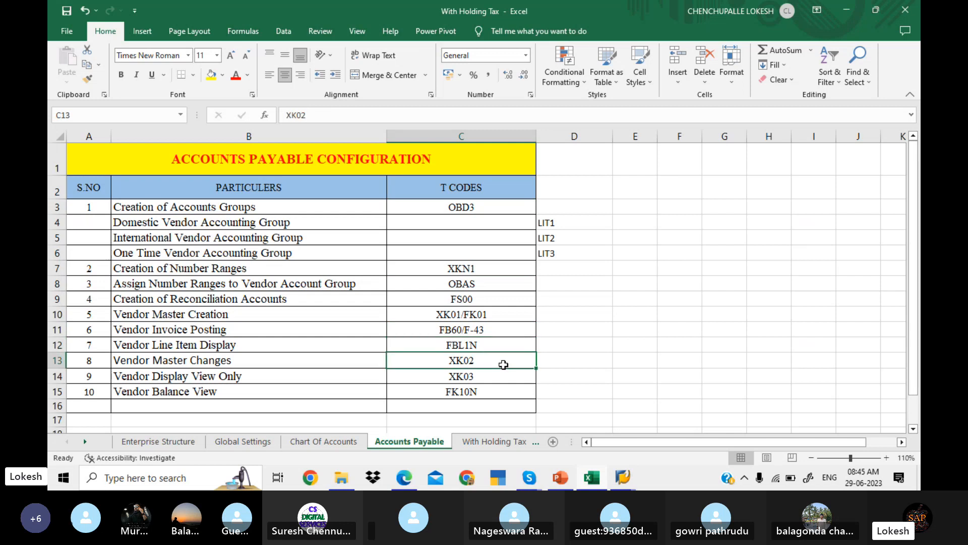
{"action": "left_click", "coordinate": [497, 391]}
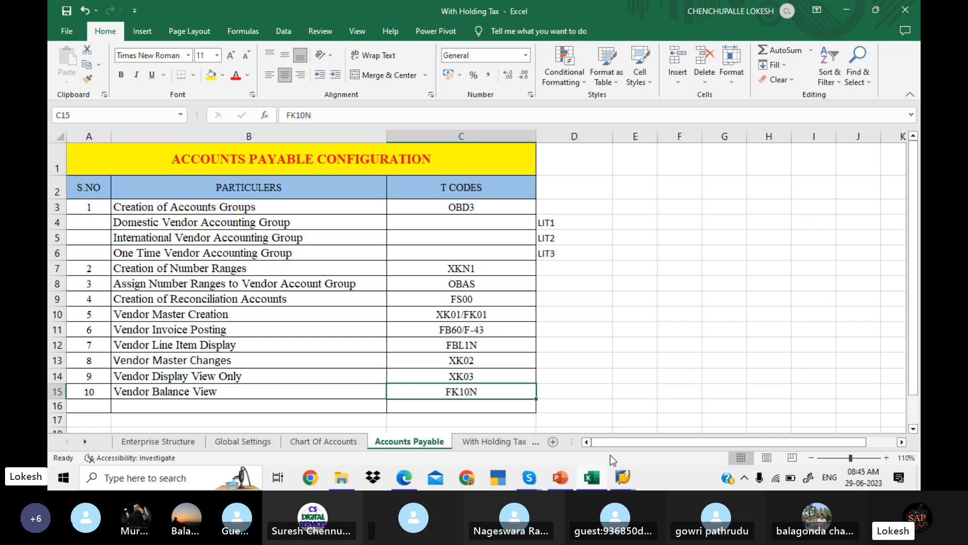
Check the Skype call, and review the APTC presentation in PowerPoint from the Accounts Payable definition slide to slide 3
{"action": "mouse_move", "coordinate": [529, 477]}
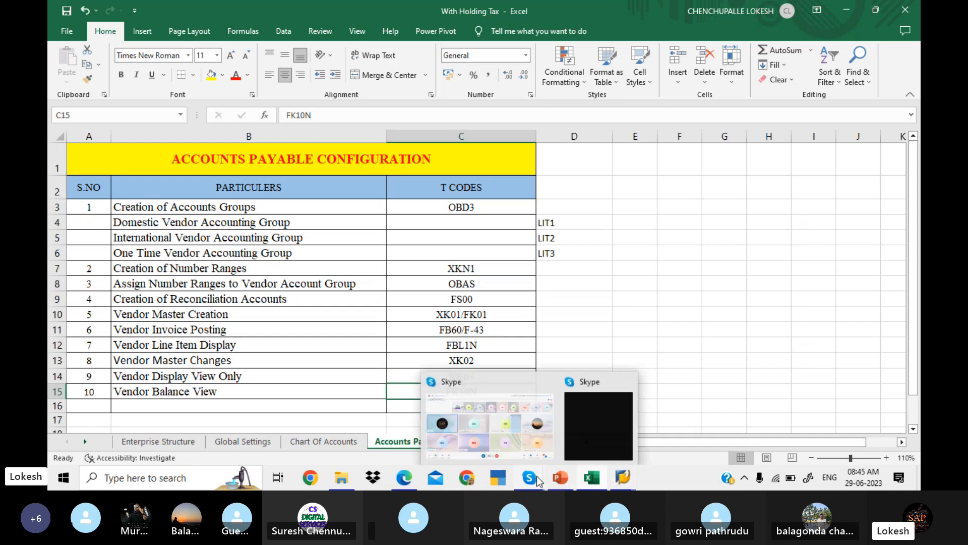
{"action": "left_click", "coordinate": [529, 445]}
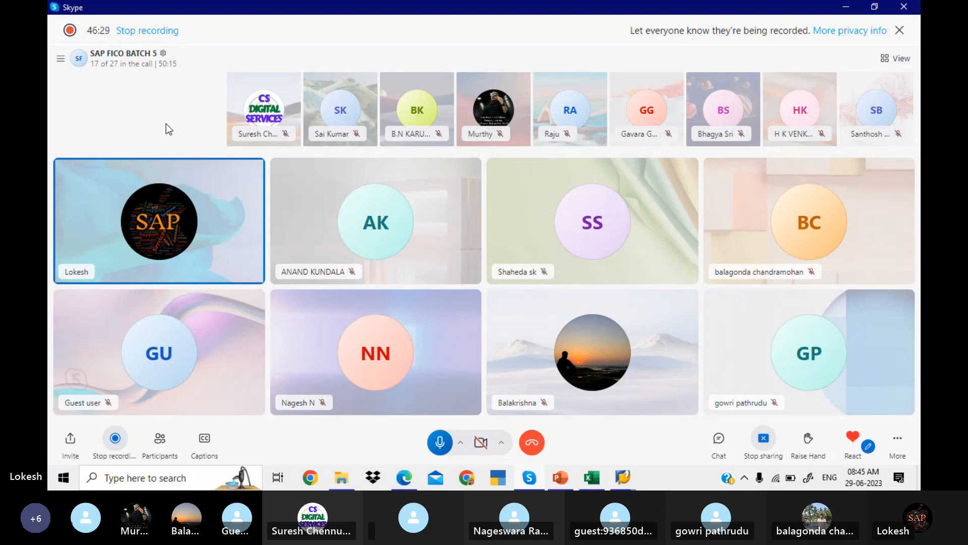
{"action": "left_click", "coordinate": [564, 483]}
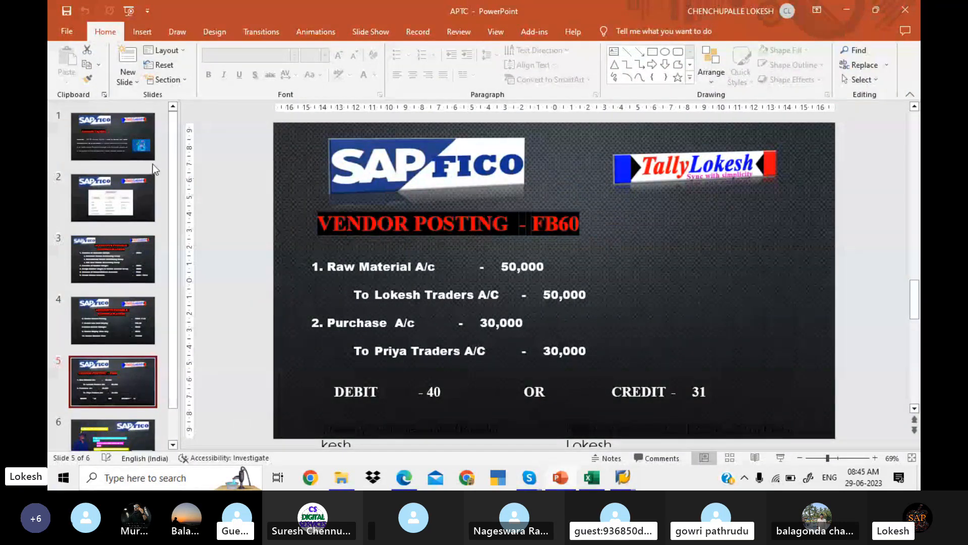
{"action": "left_click", "coordinate": [133, 160]}
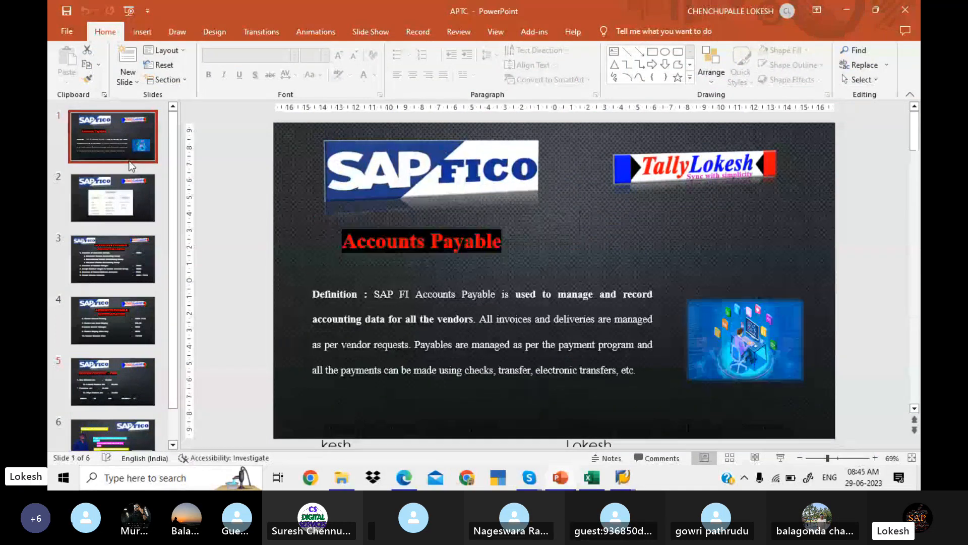
{"action": "key", "text": "Down"}
{"action": "key", "text": "Down"}
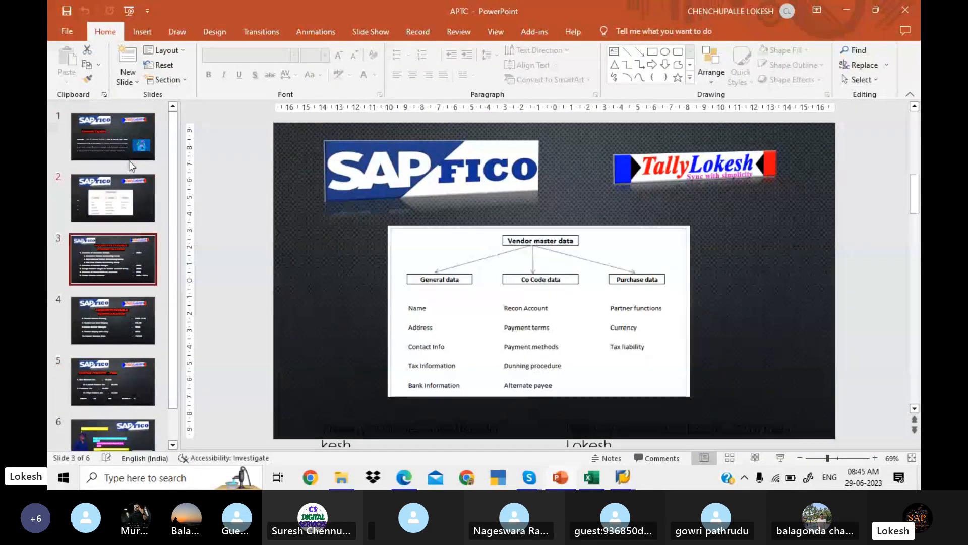